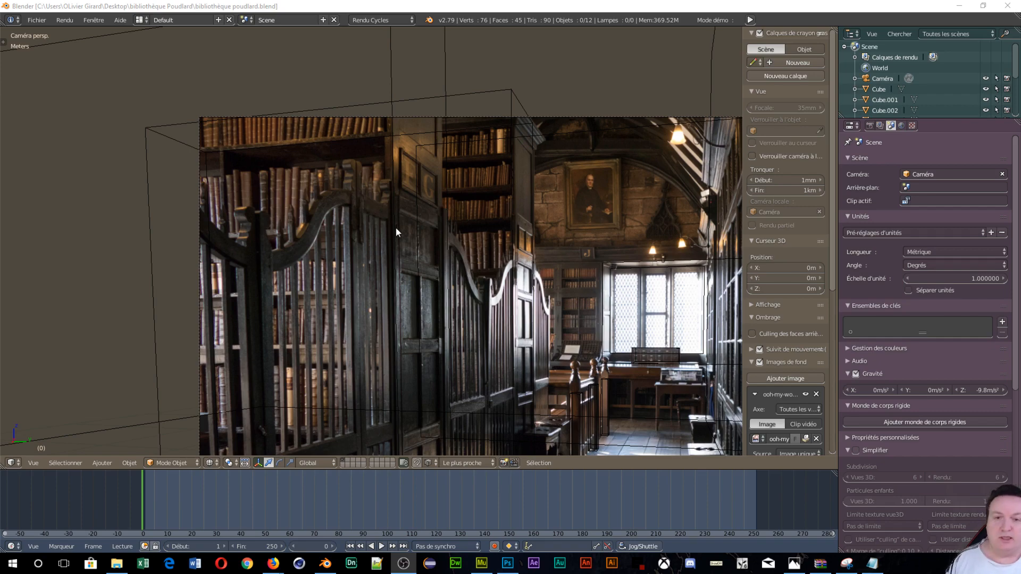
Hide every object except the camera and the large foreground bookcase block, Cube.001
key(KP_0)
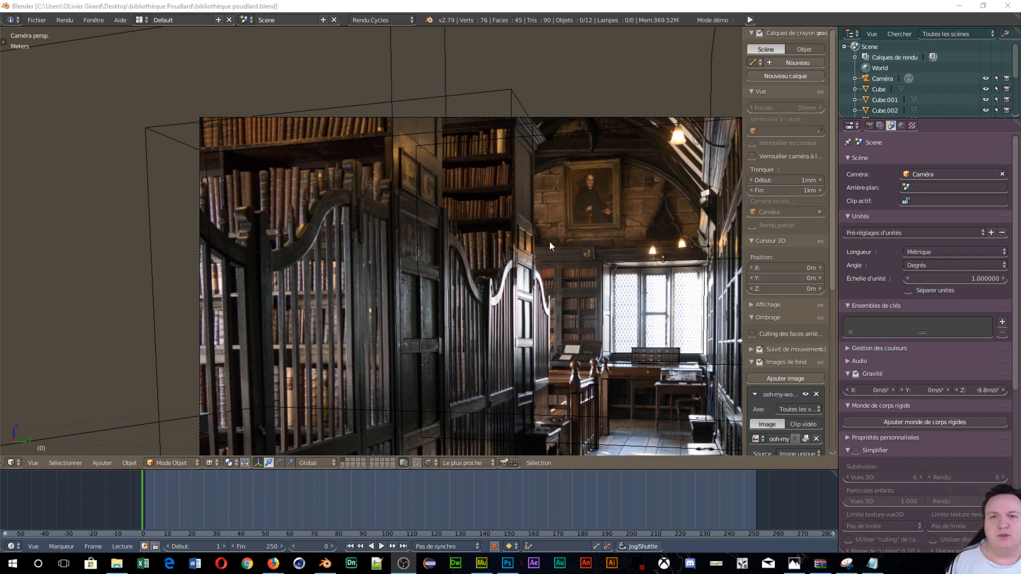
key(KP_0)
scroll(540, 186, down, 4)
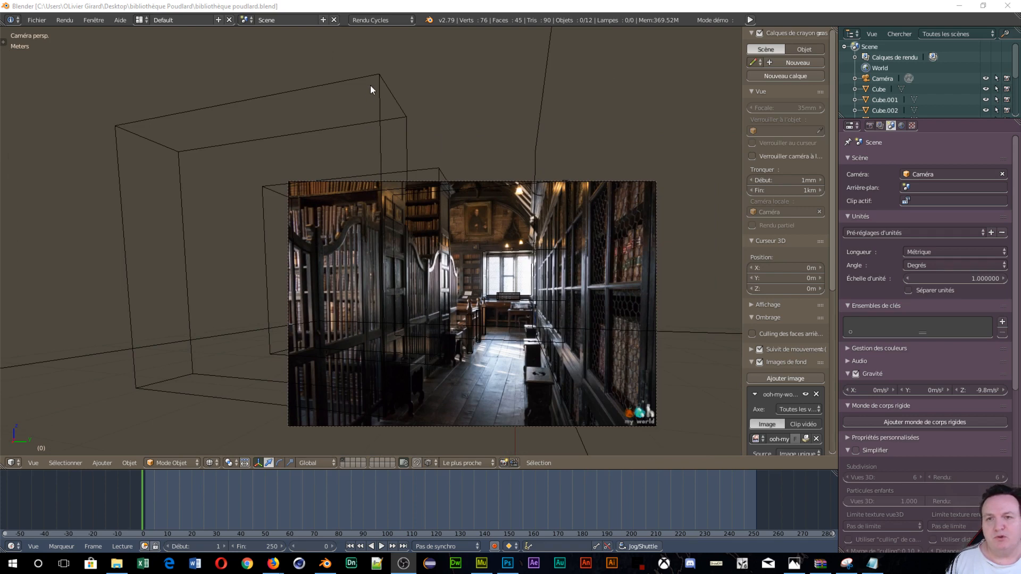
right_click(366, 75)
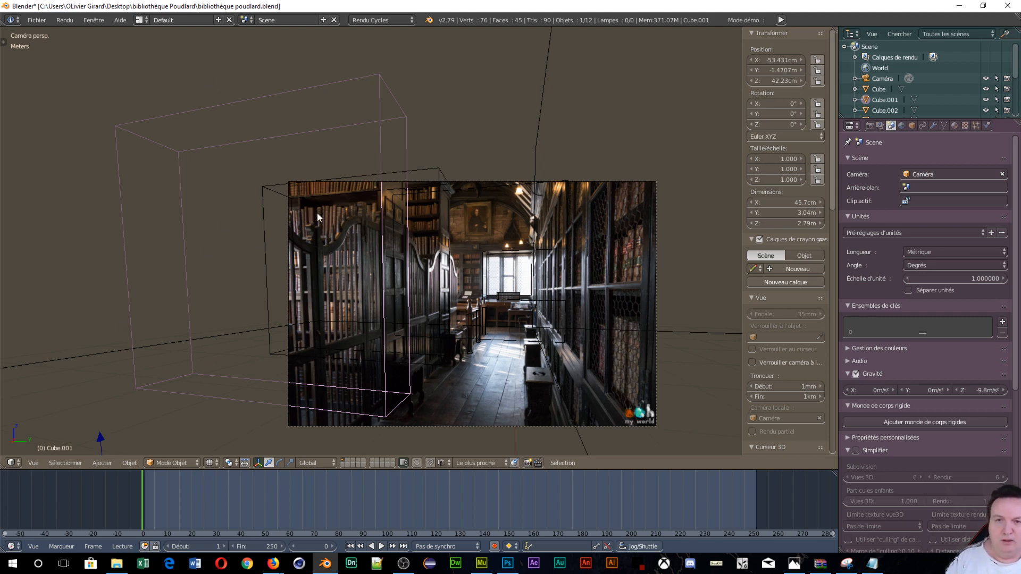
key(ctrl+i)
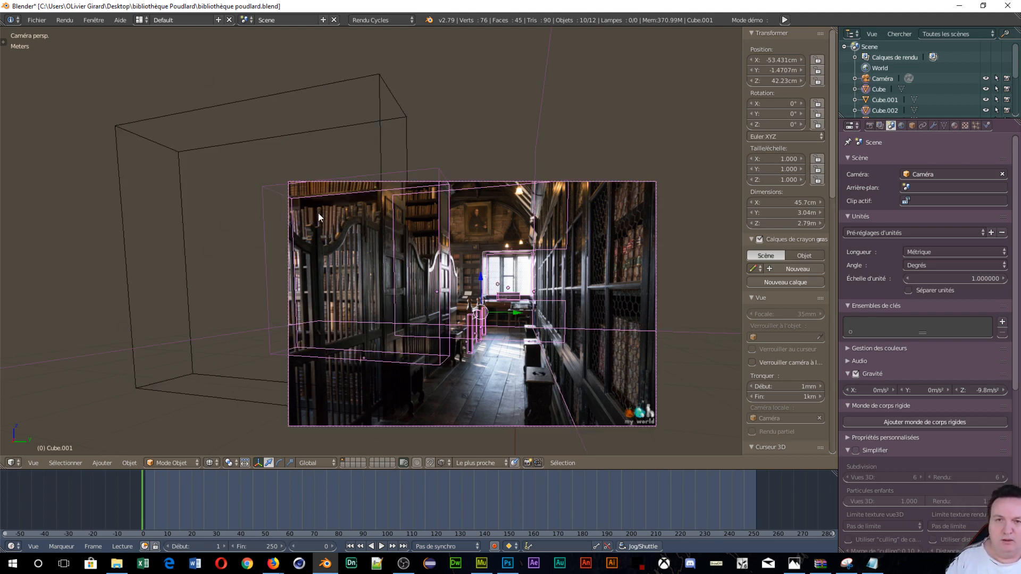
shift+right_click(620, 180)
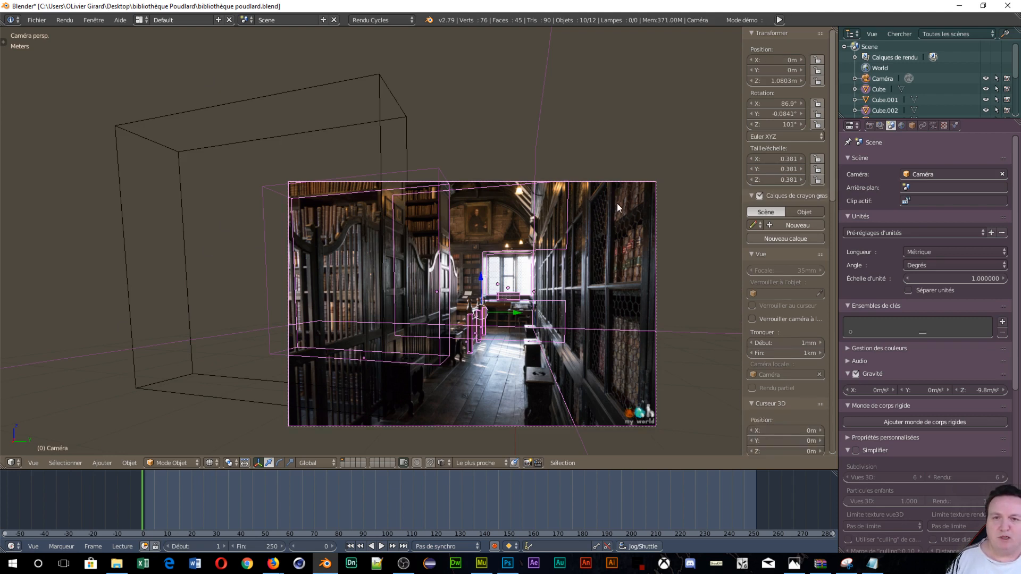
shift+right_click(611, 180)
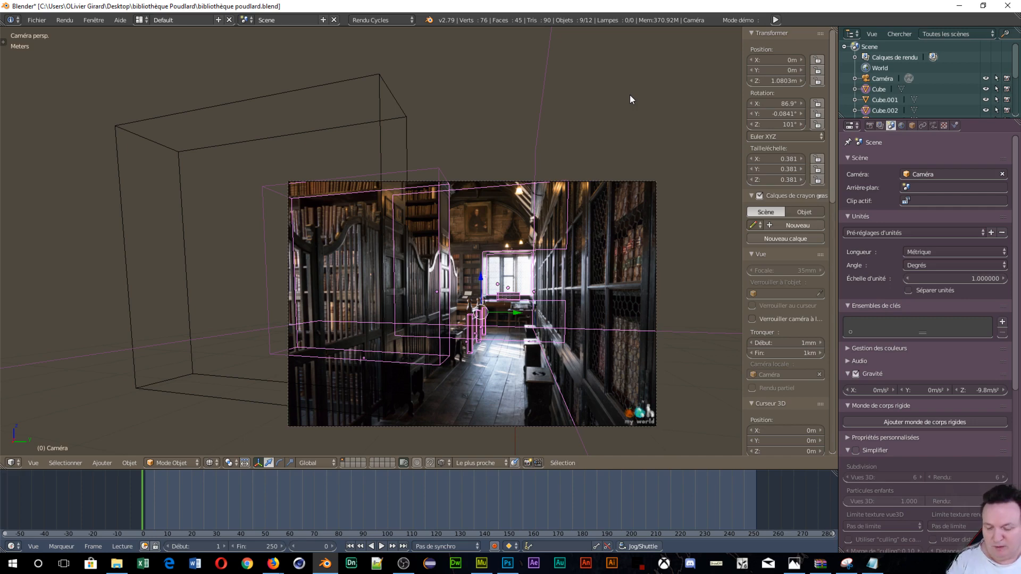
key(h)
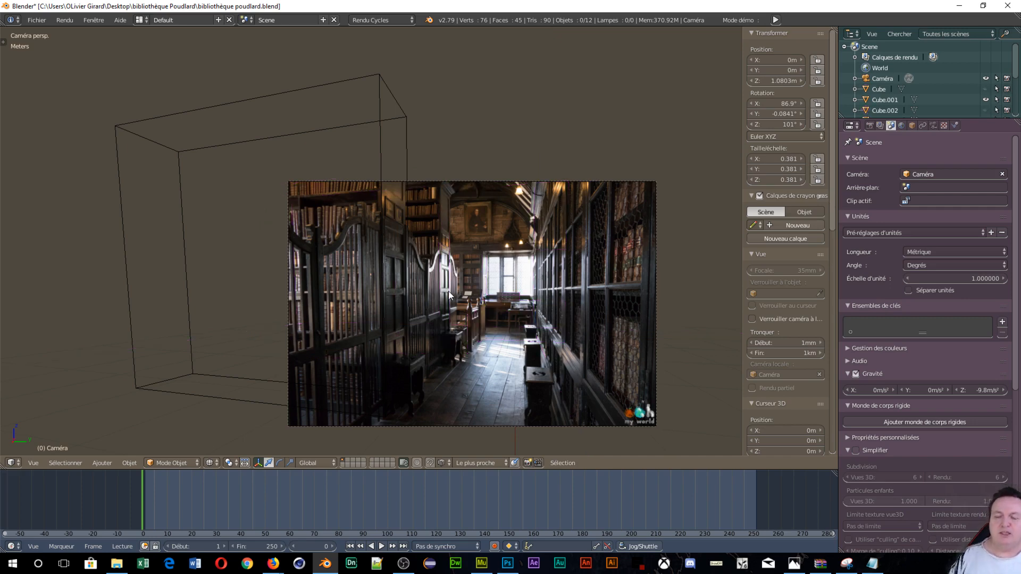
Select the foreground bookcase block and switch it to Edit Mode
scroll(389, 301, up, 5)
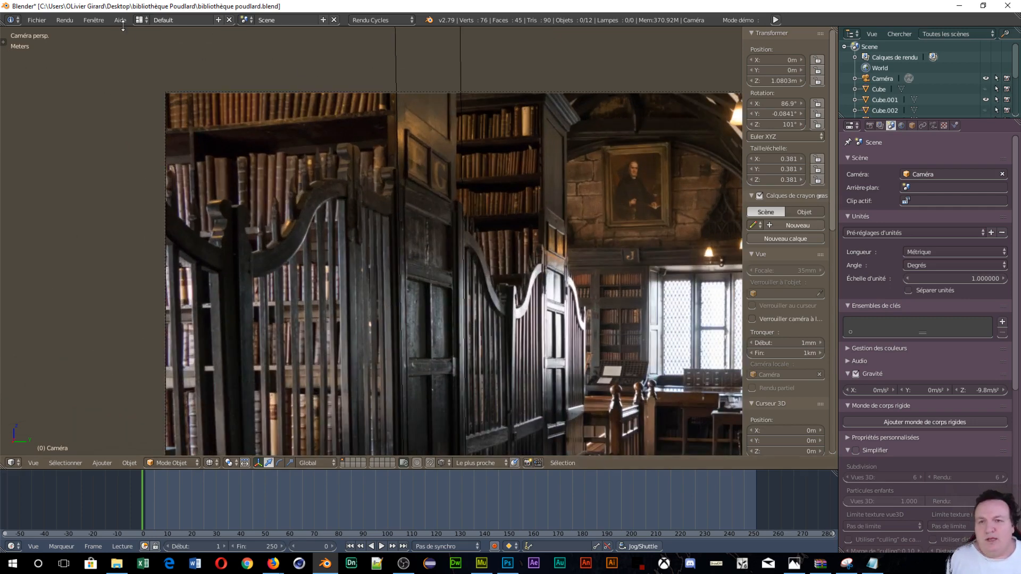
scroll(142, 52, down, 3)
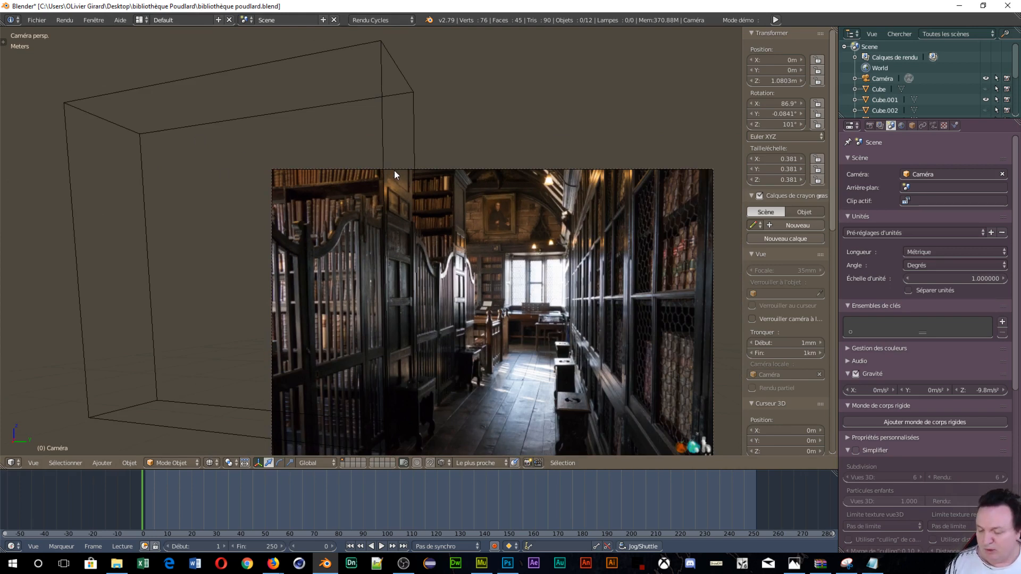
key(Tab)
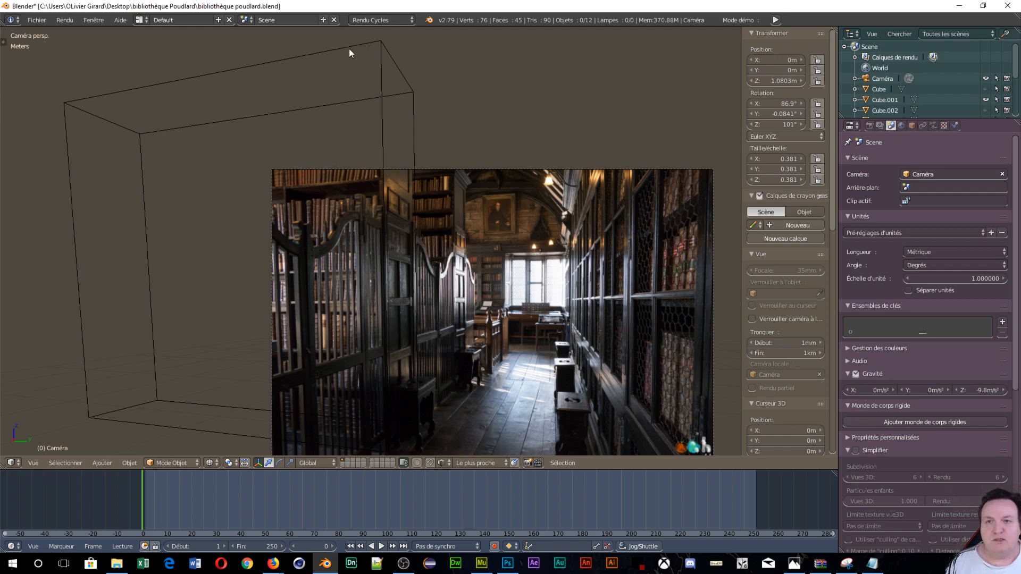
right_click(404, 92)
key(Tab)
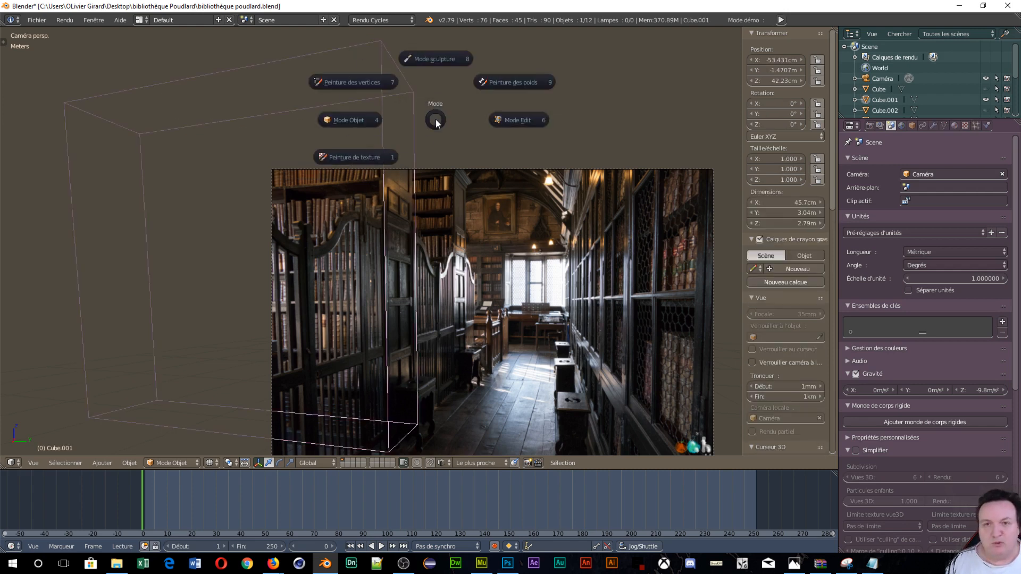
click(509, 120)
Add a centred vertical loop cut through the narrow end face of the bookcase block
scroll(432, 323, up, 4)
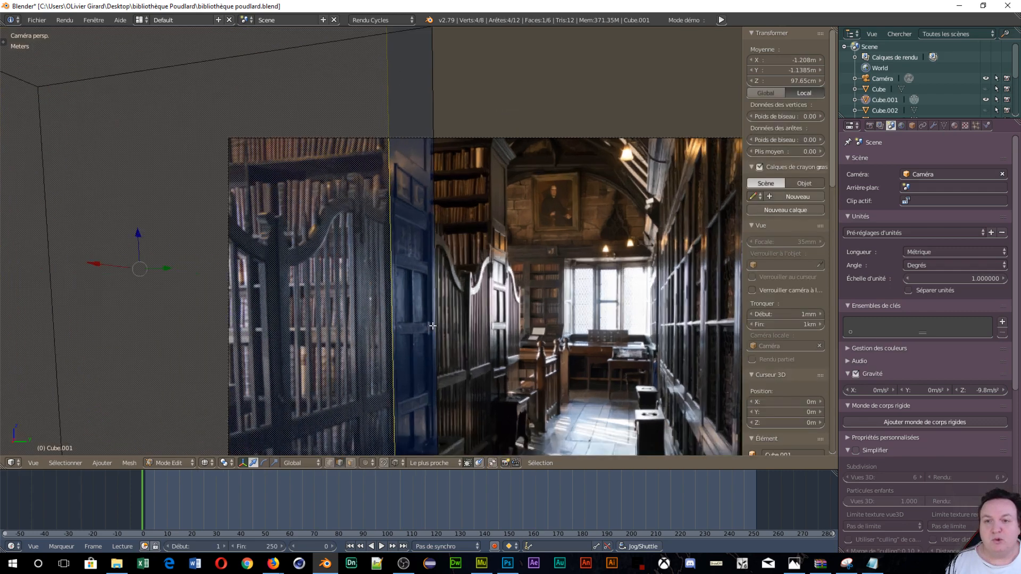
shift+middle_drag(500, 255, 495, 220)
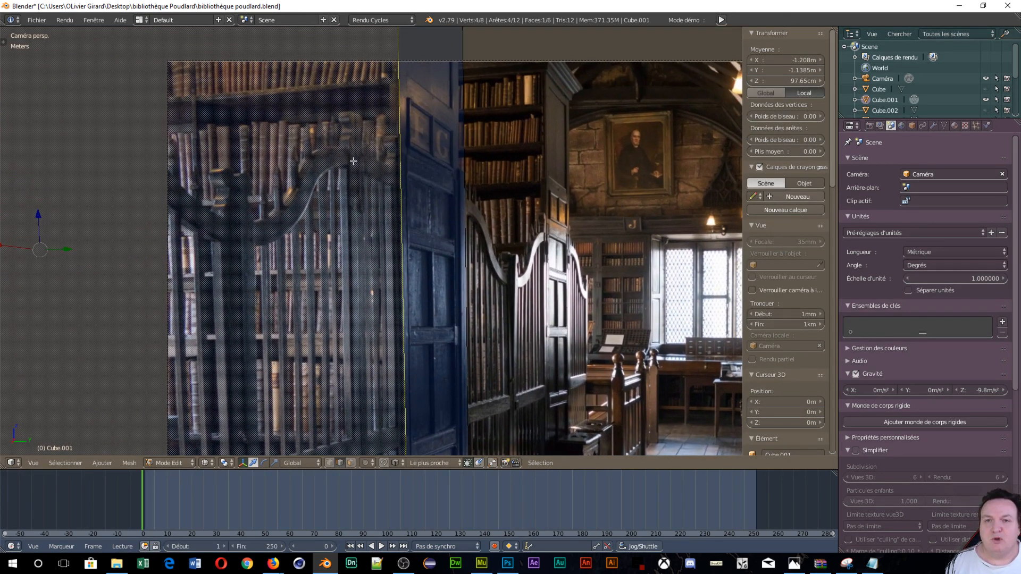
scroll(370, 182, down, 3)
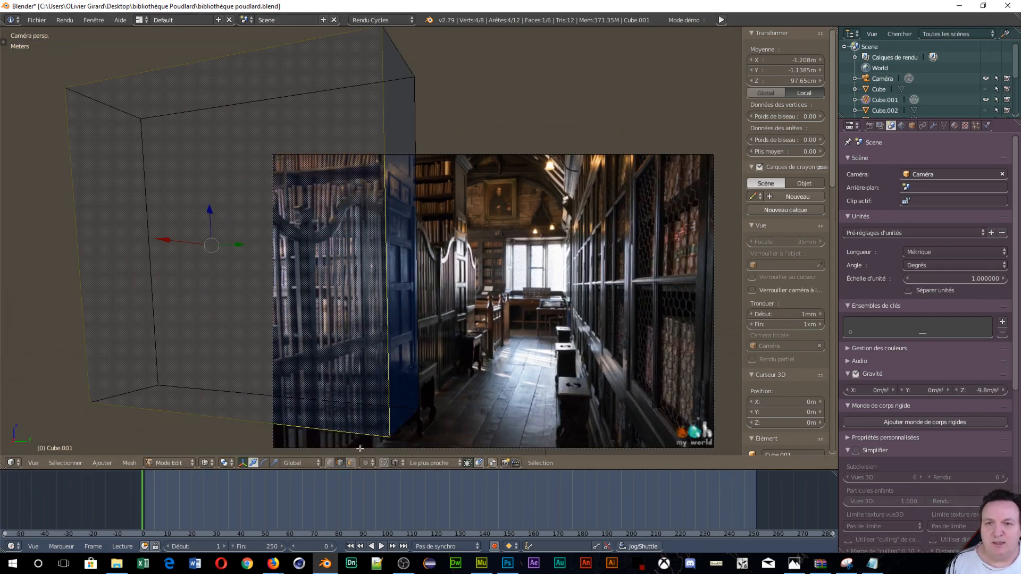
scroll(416, 143, up, 1)
scroll(416, 142, down, 1)
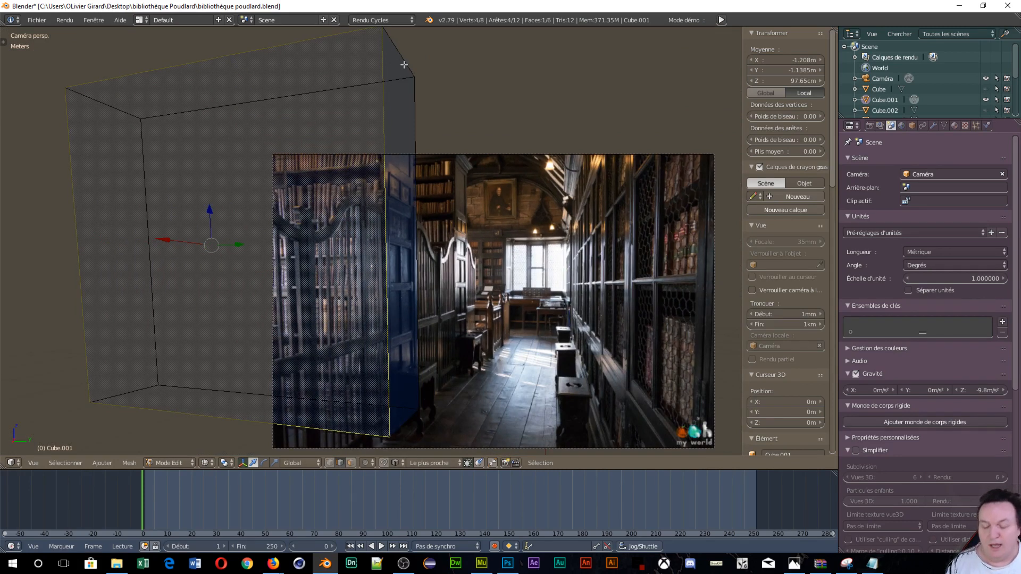
key(ctrl+r)
click(404, 64)
right_click(404, 65)
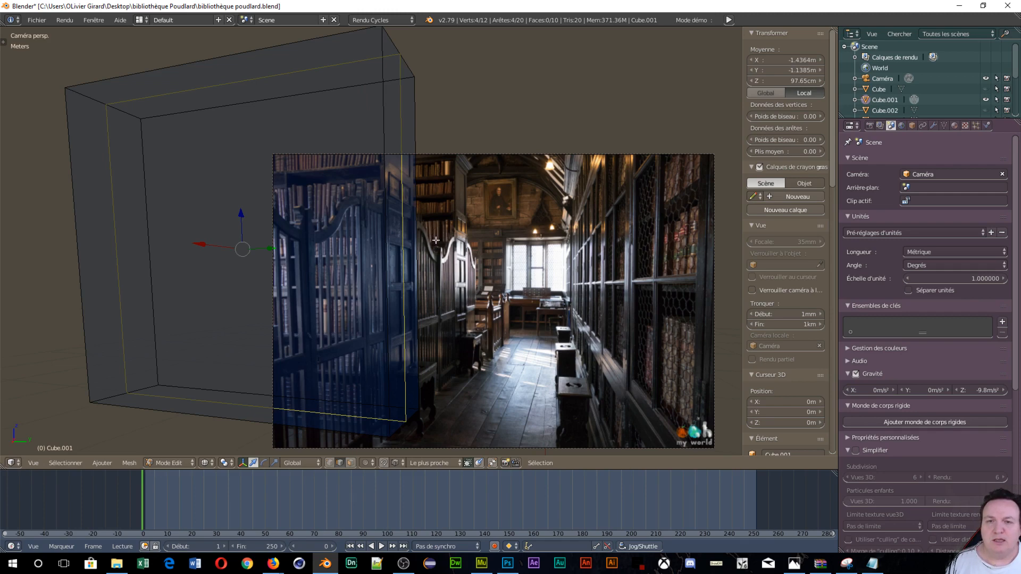
Add a second vertical loop cut between the central loop and the end face's far edge, at about X -1.563 m
scroll(435, 240, up, 4)
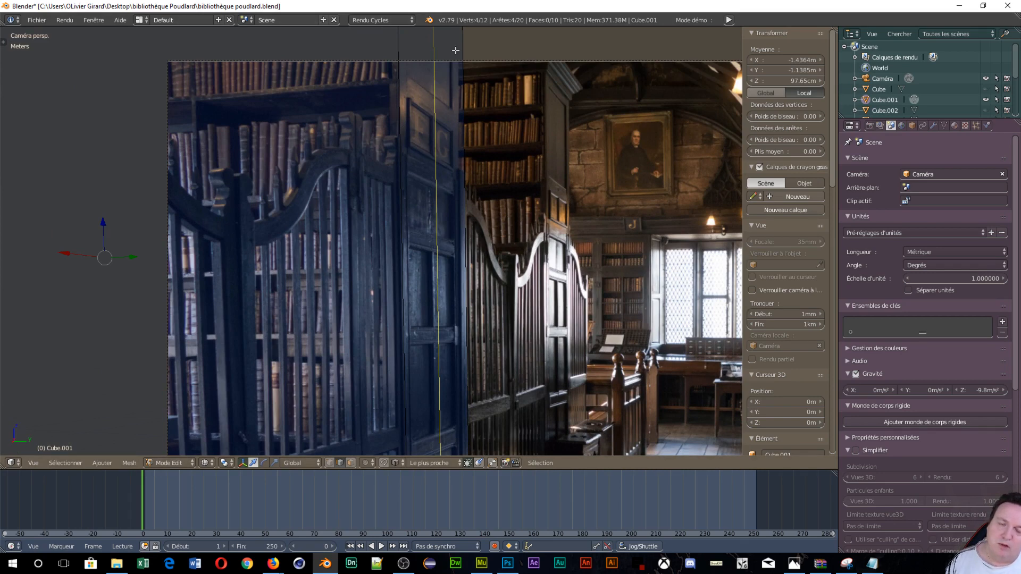
key(KP_0)
key(KP_0)
scroll(439, 124, down, 2)
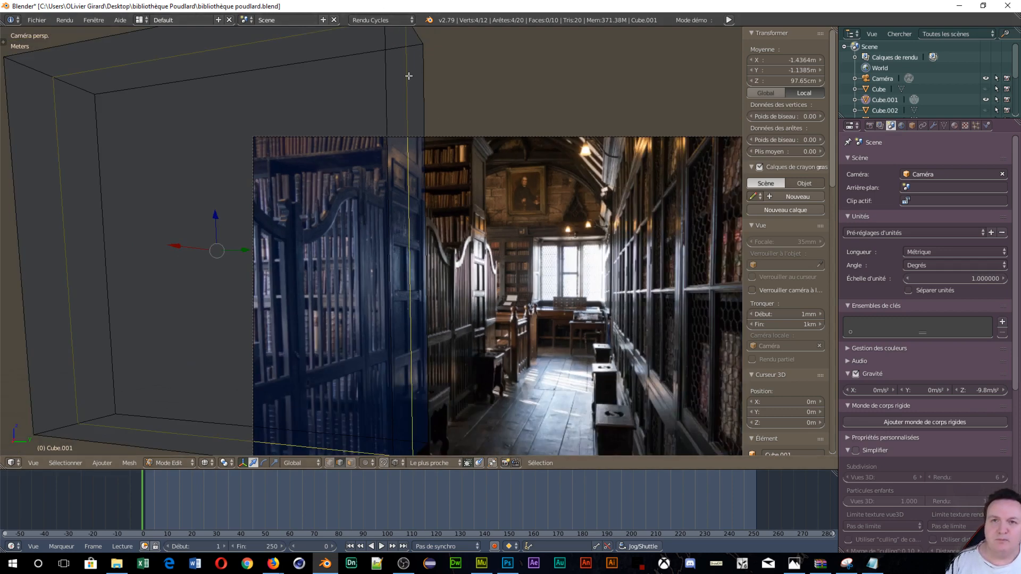
click(414, 37)
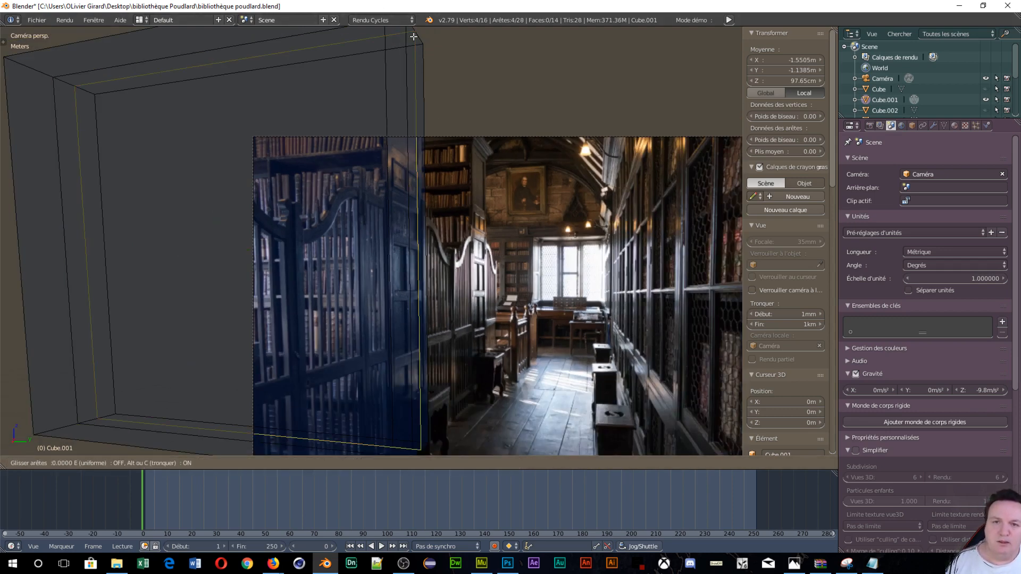
click(415, 37)
Move the far loop about -9 mm along global X to align it with the panel edge in the photo
scroll(475, 125, up, 5)
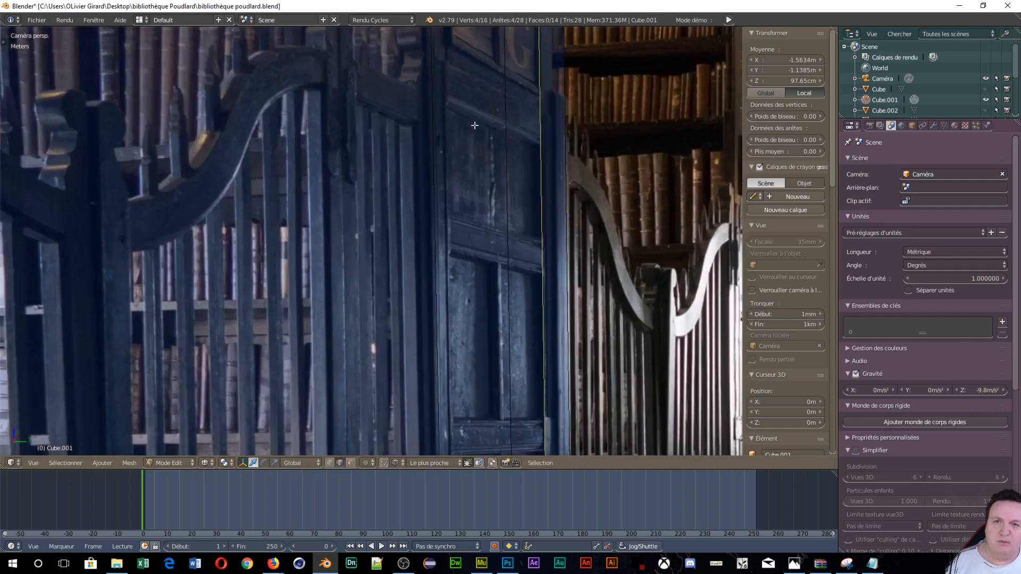
shift+middle_drag(496, 106, 367, 438)
scroll(456, 369, up, 6)
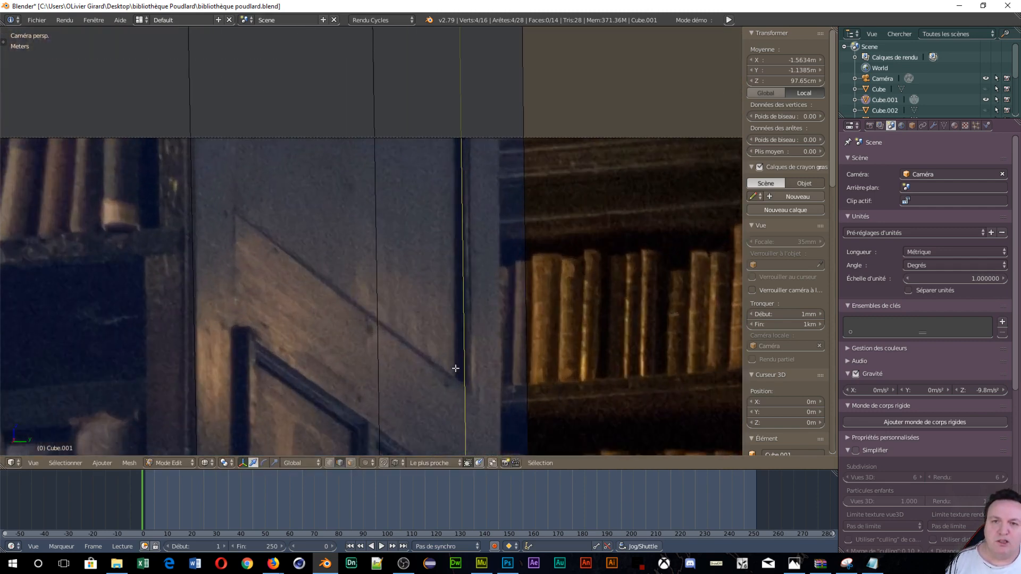
scroll(457, 330, down, 3)
scroll(457, 330, up, 3)
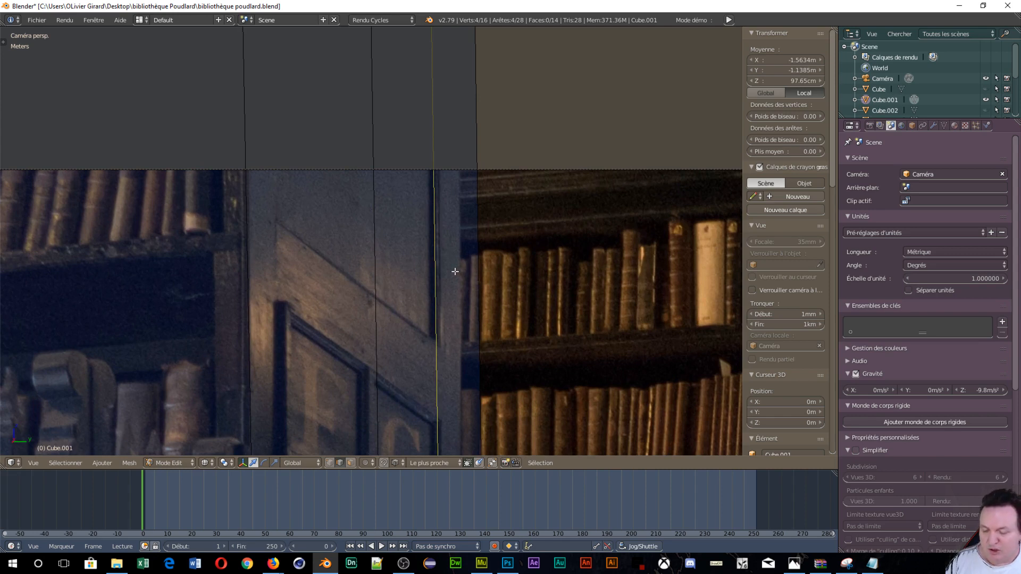
key(g)
key(x)
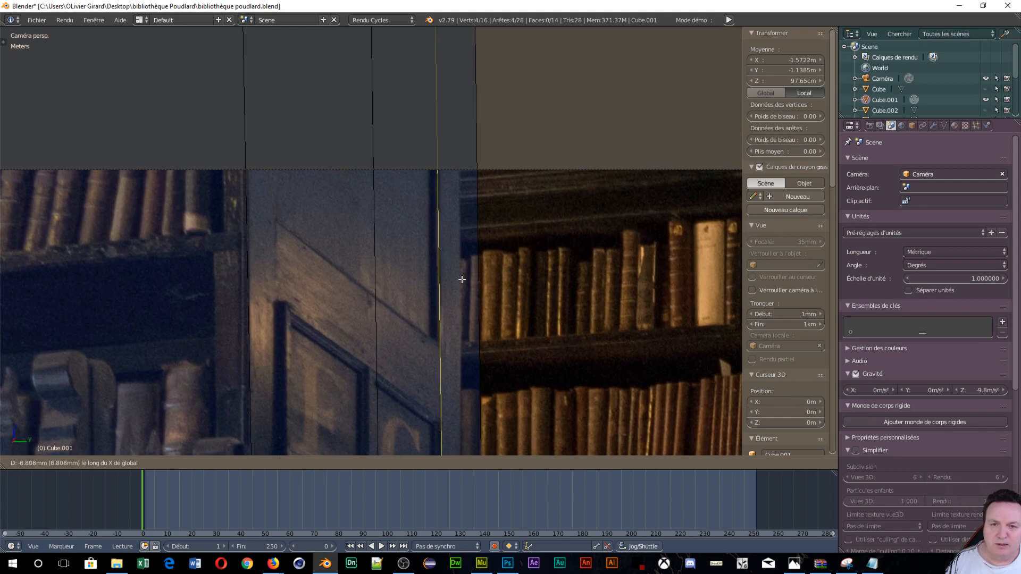
click(461, 280)
Add a vertical loop cut between the central loop and the end face's near edge, slid close to that edge at about X -1.237 m
scroll(298, 154, down, 5)
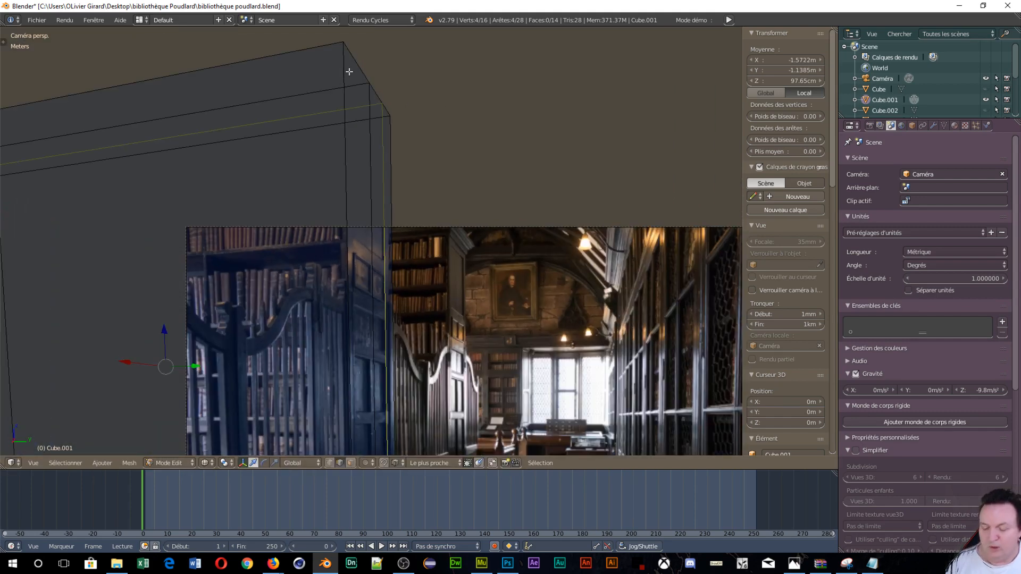
key(ctrl+r)
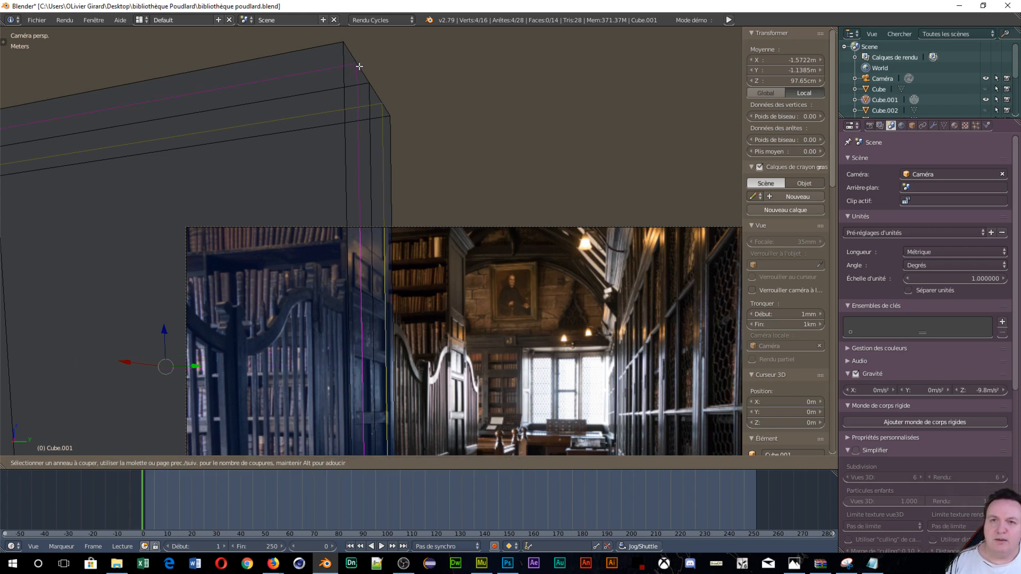
click(352, 69)
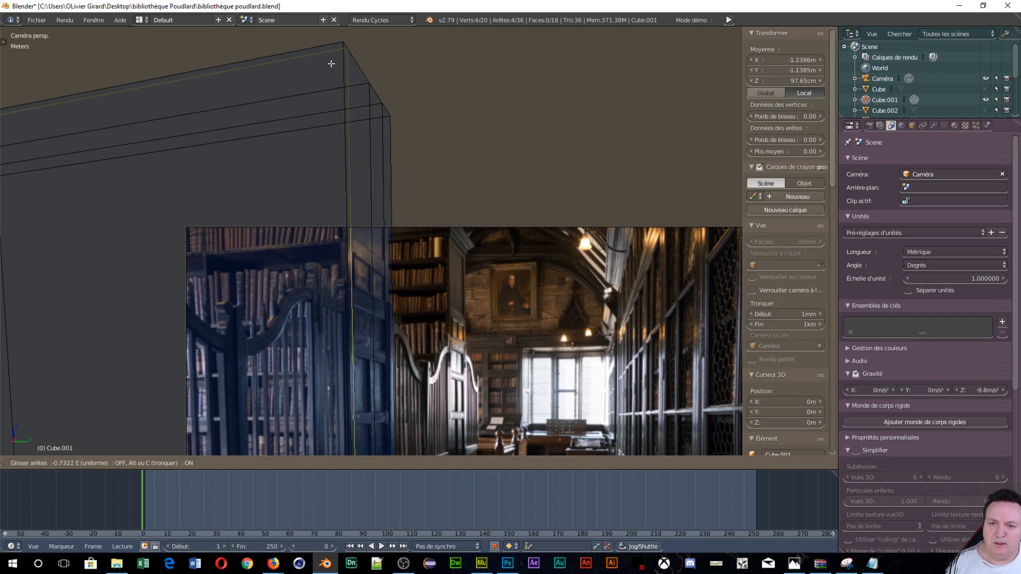
click(388, 337)
Move the near vertical loop about -1.58 cm along global X to align it with the panel edge in the photo
scroll(387, 337, up, 5)
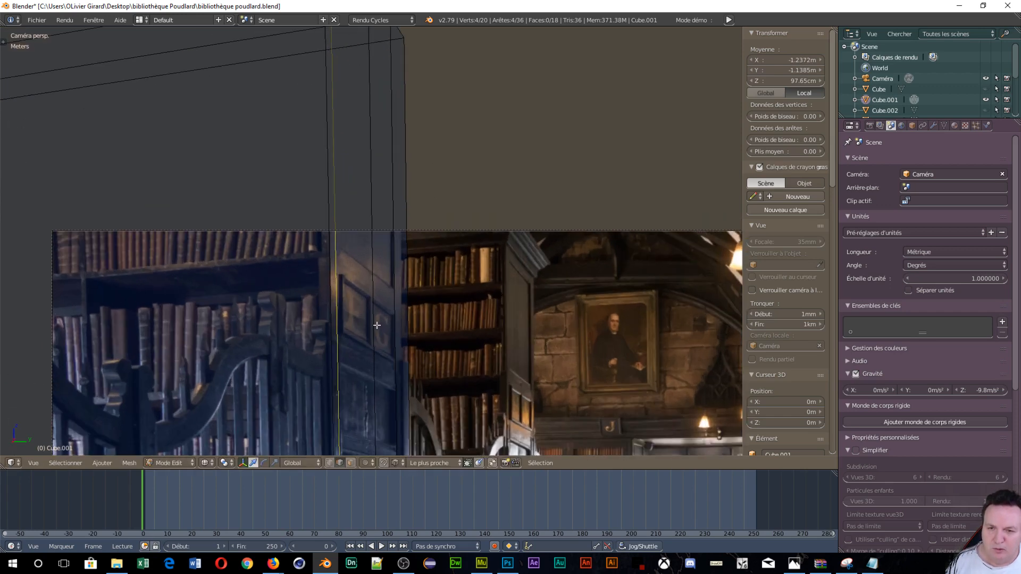
scroll(356, 369, up, 5)
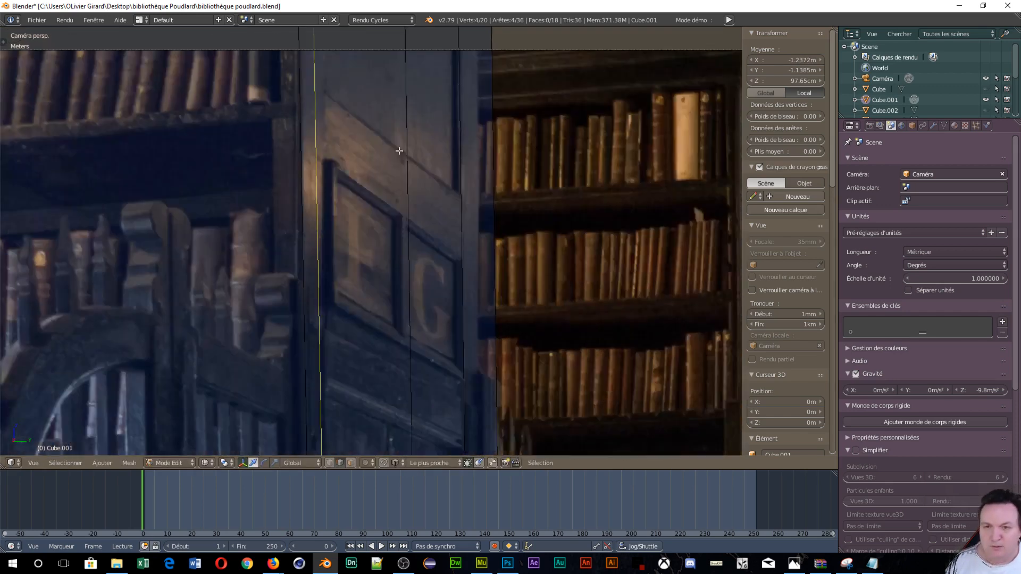
scroll(391, 405, up, 4)
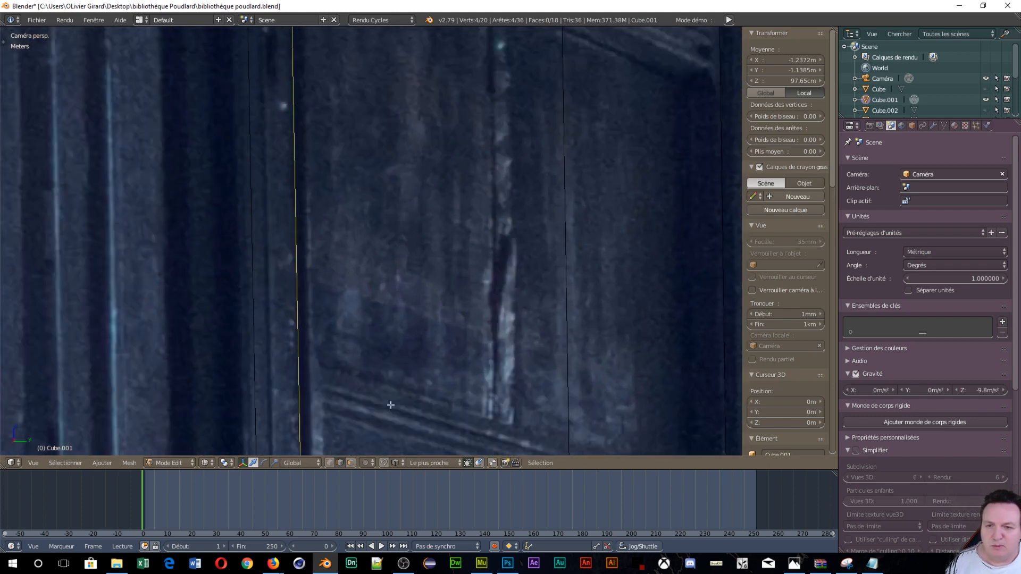
scroll(382, 399, down, 3)
scroll(381, 397, down, 3)
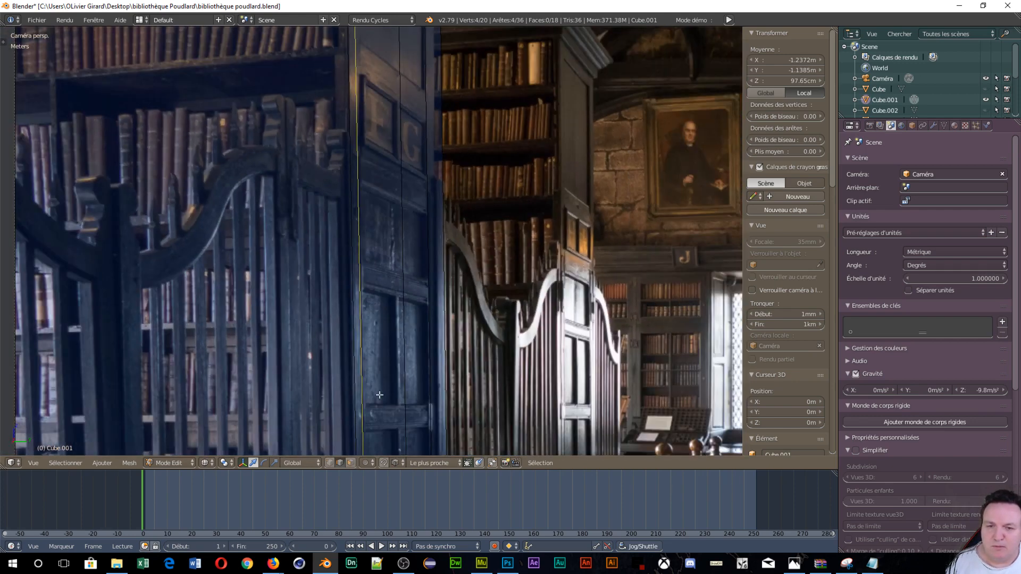
scroll(379, 395, down, 1)
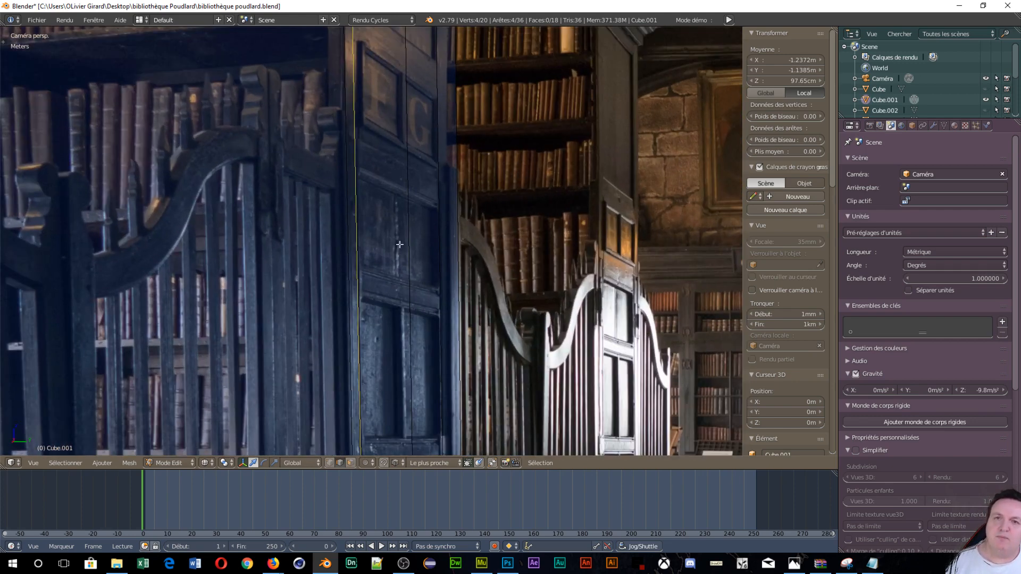
scroll(353, 46, up, 3)
scroll(346, 268, up, 3)
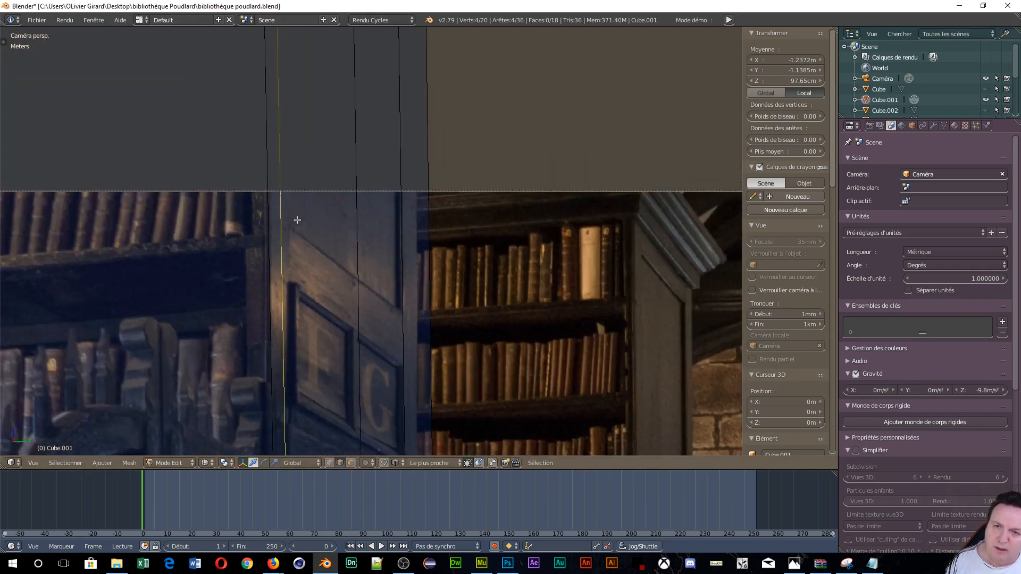
scroll(297, 231, down, 1)
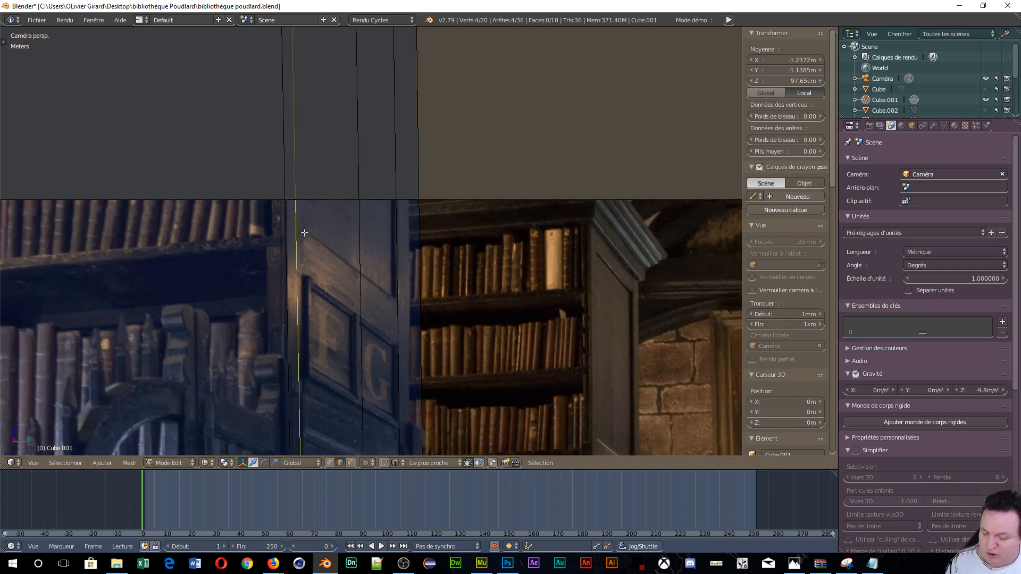
key(g)
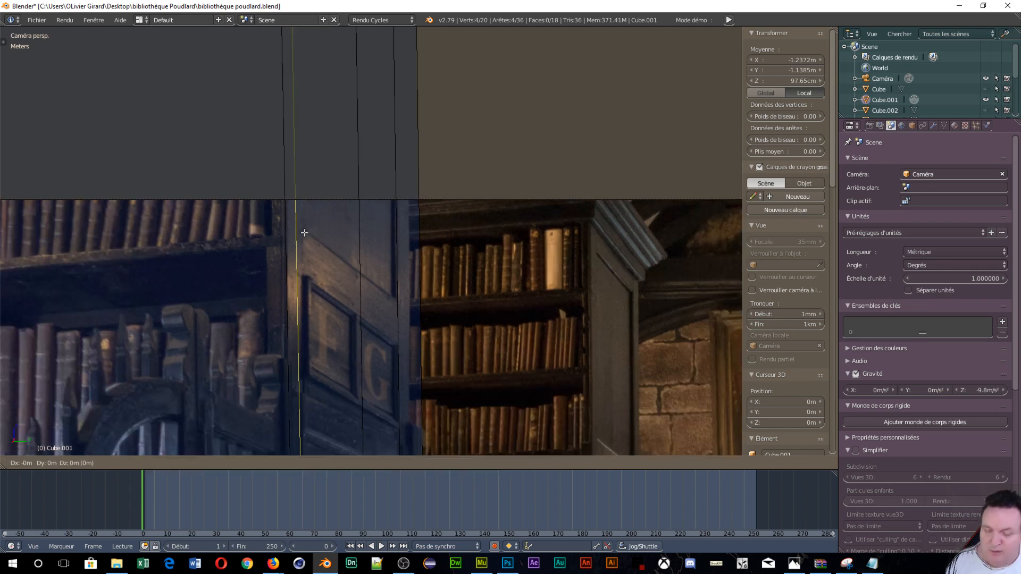
key(x)
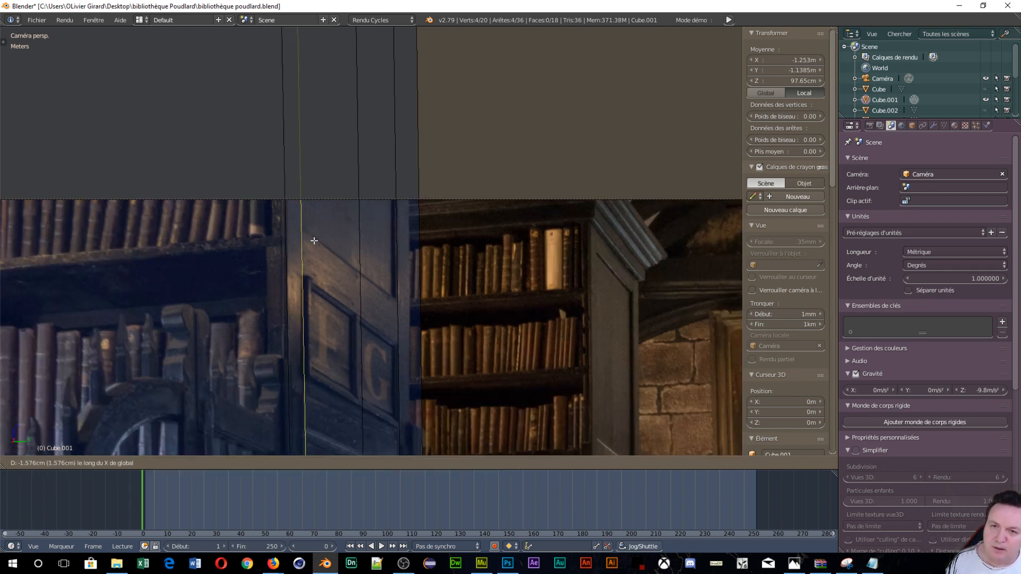
click(315, 241)
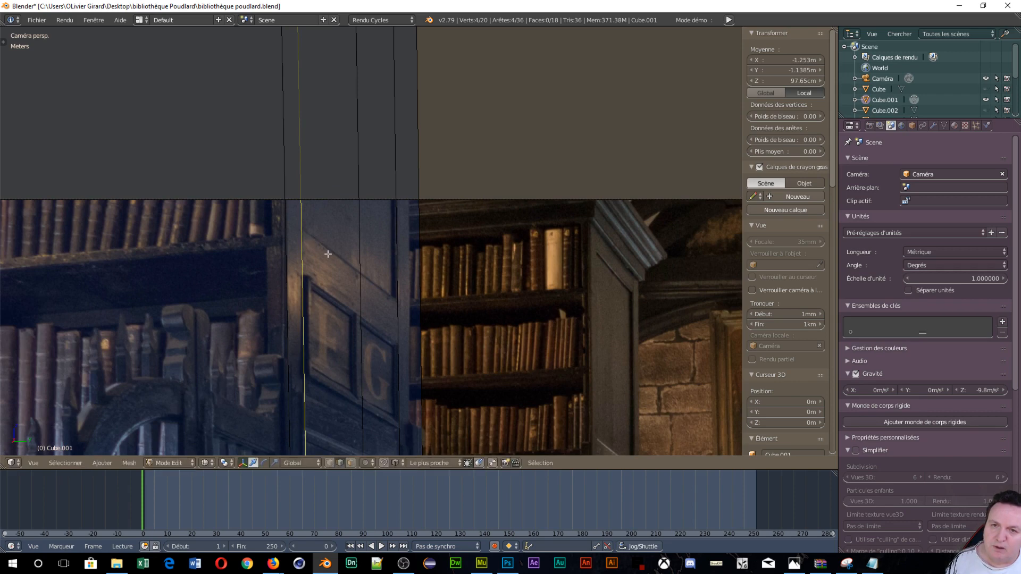
Add a horizontal loop cut around the bookcase block, slid up to about Z 1.456 m near the lettered panels
scroll(358, 142, down, 2)
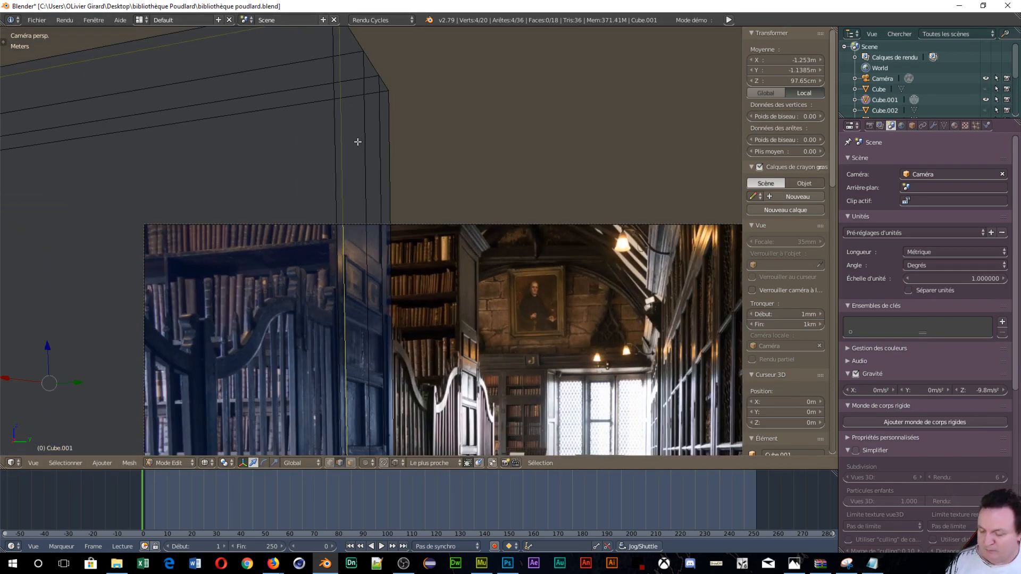
key(ctrl+r)
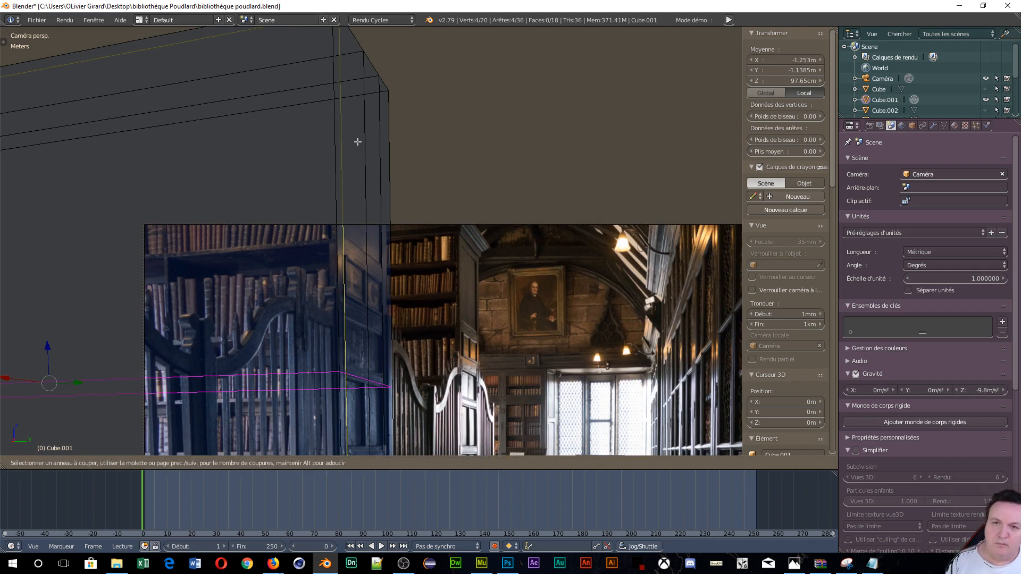
click(362, 193)
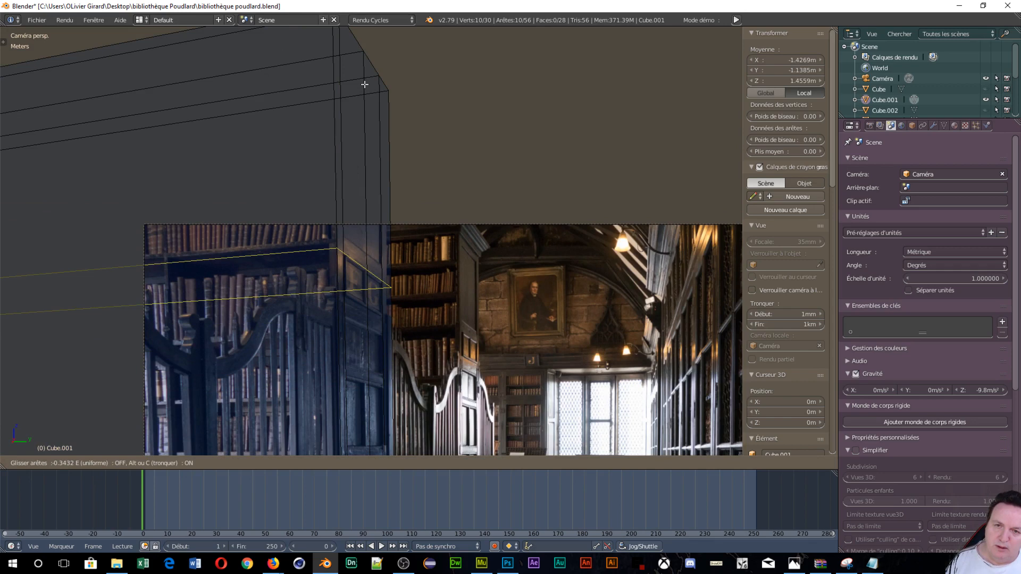
click(365, 84)
Move the horizontal loop about -1.4 mm along global Z to match the lettered panels in the photo
scroll(342, 356, up, 5)
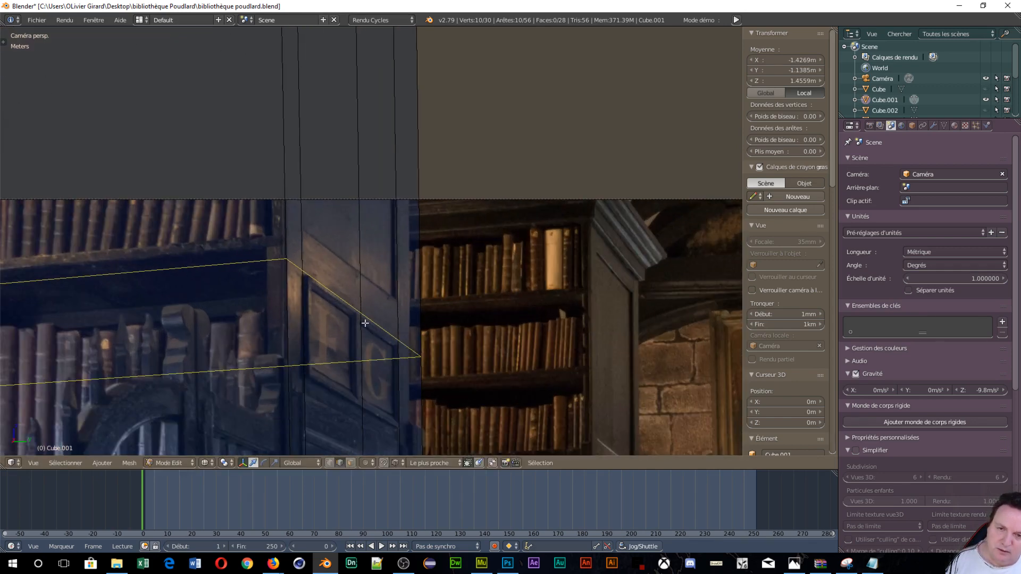
key(g)
key(z)
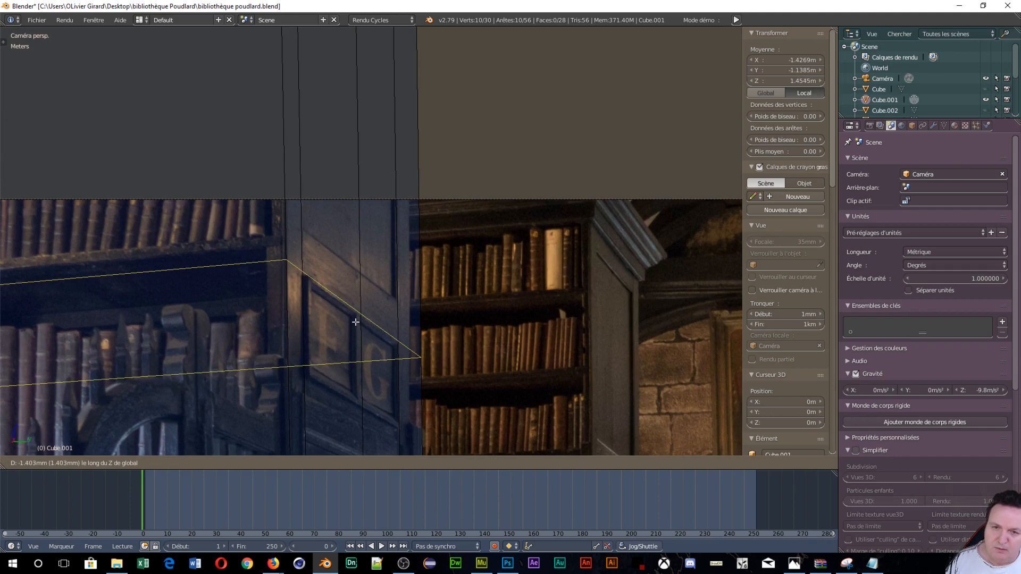
click(356, 322)
Add a second horizontal loop cut below the first, slid up to about Z 1.292 m under the lettered panels
scroll(379, 379, down, 3)
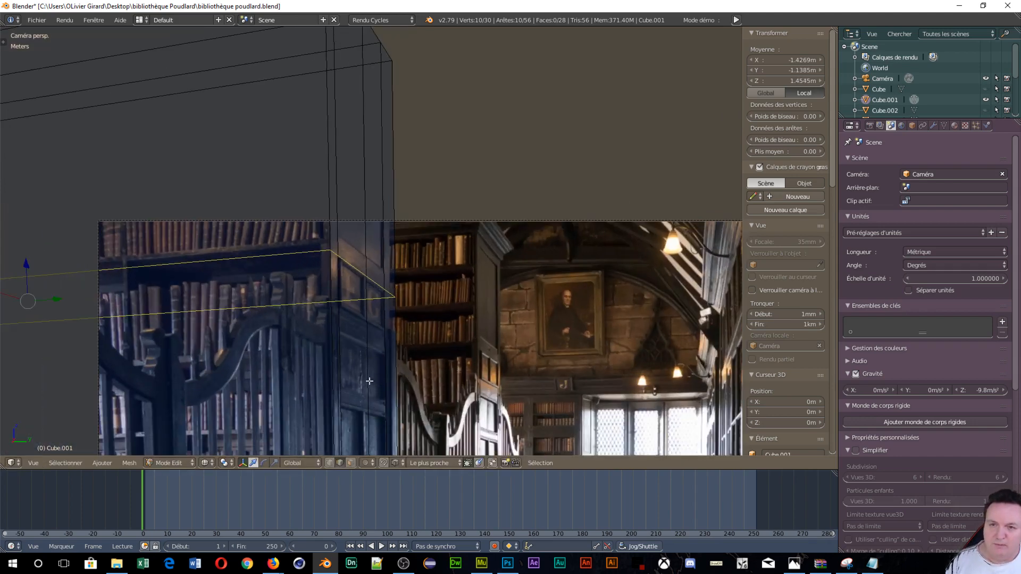
key(ctrl+r)
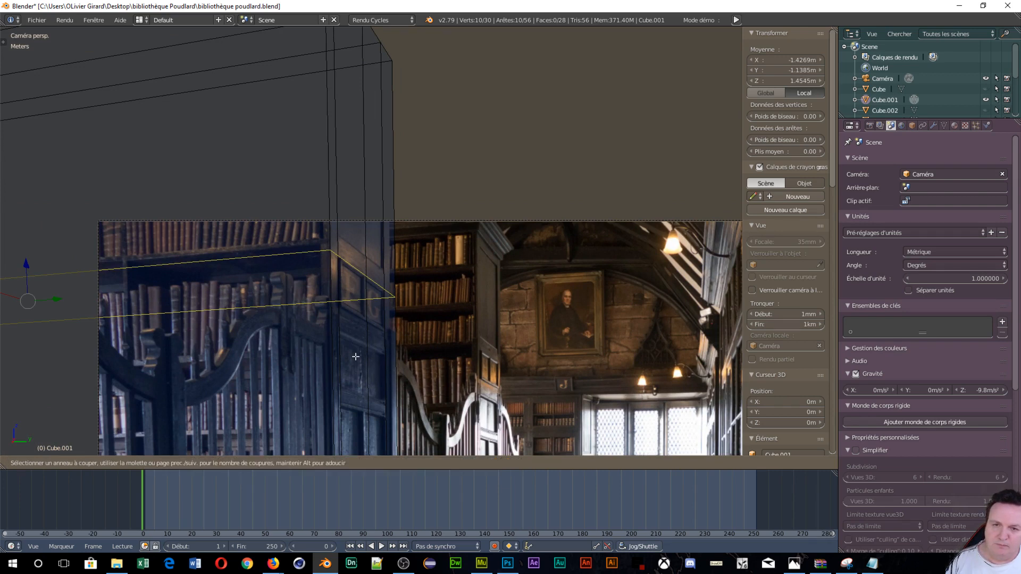
click(356, 356)
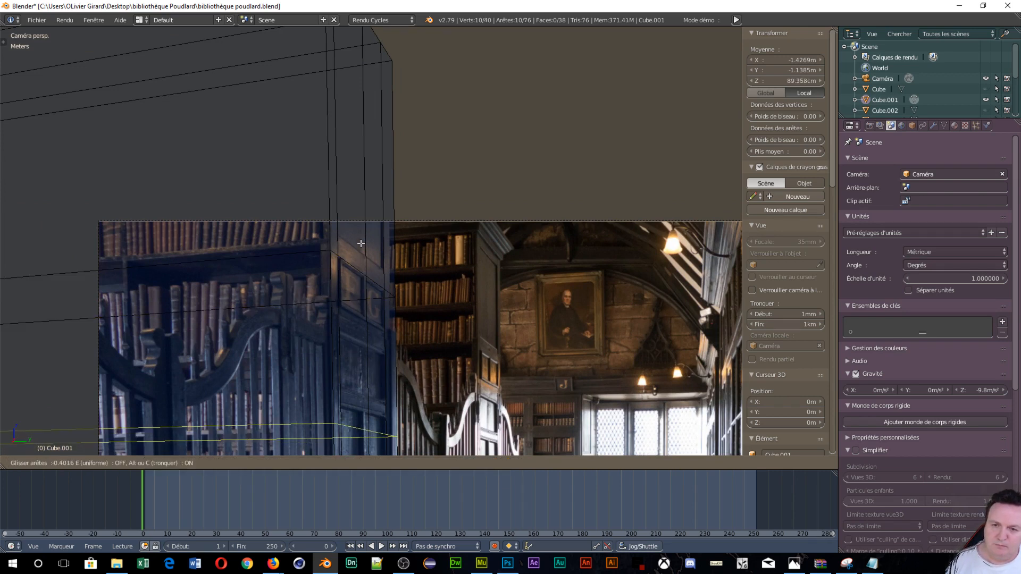
click(360, 150)
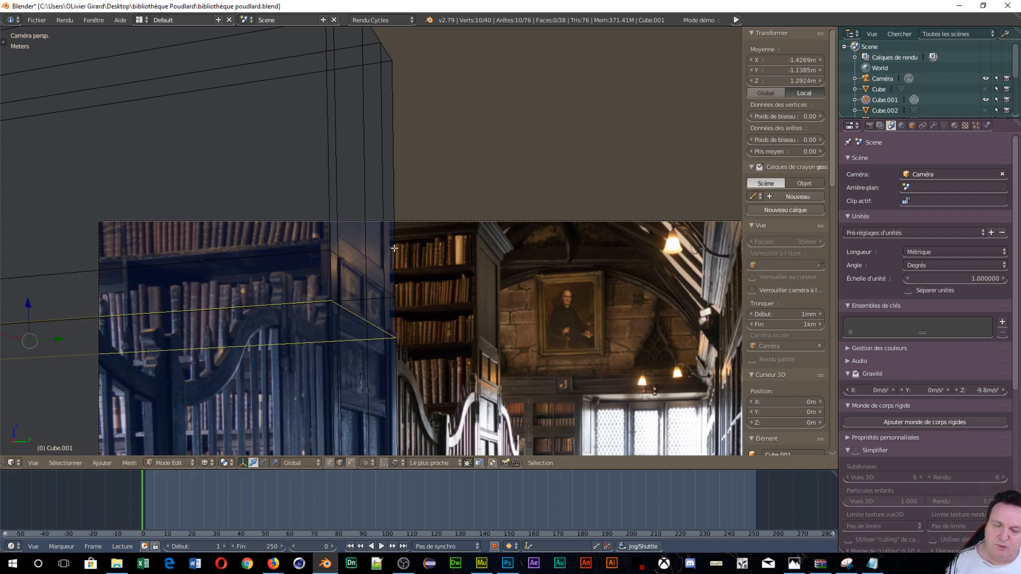
Examine the bookcase block's loops from the side and in front orthographic view against the panel mouldings in the photo
middle_drag(528, 356, 414, 355)
scroll(447, 315, down, 5)
scroll(463, 286, up, 5)
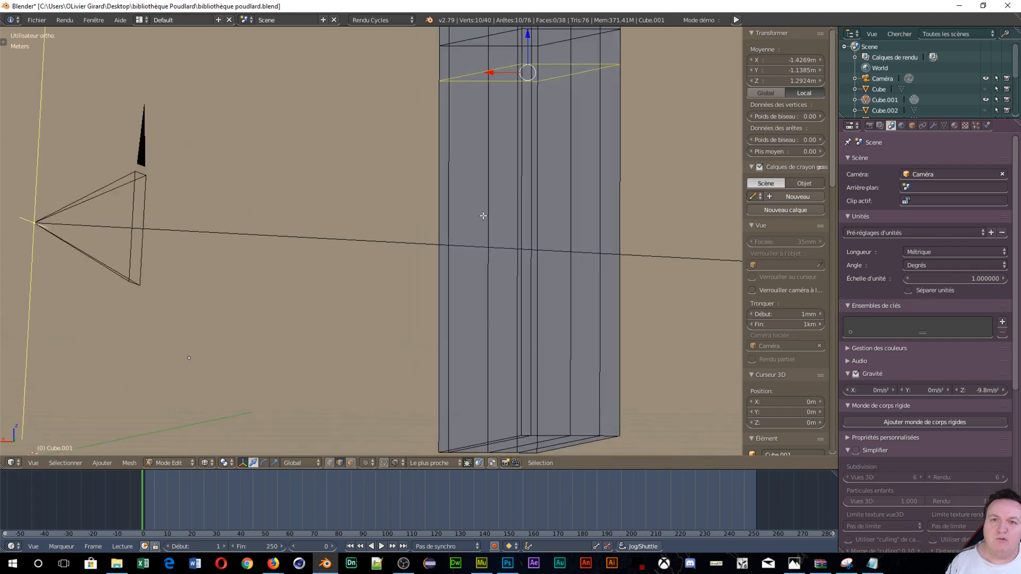
middle_drag(511, 162, 524, 161)
scroll(504, 132, down, 3)
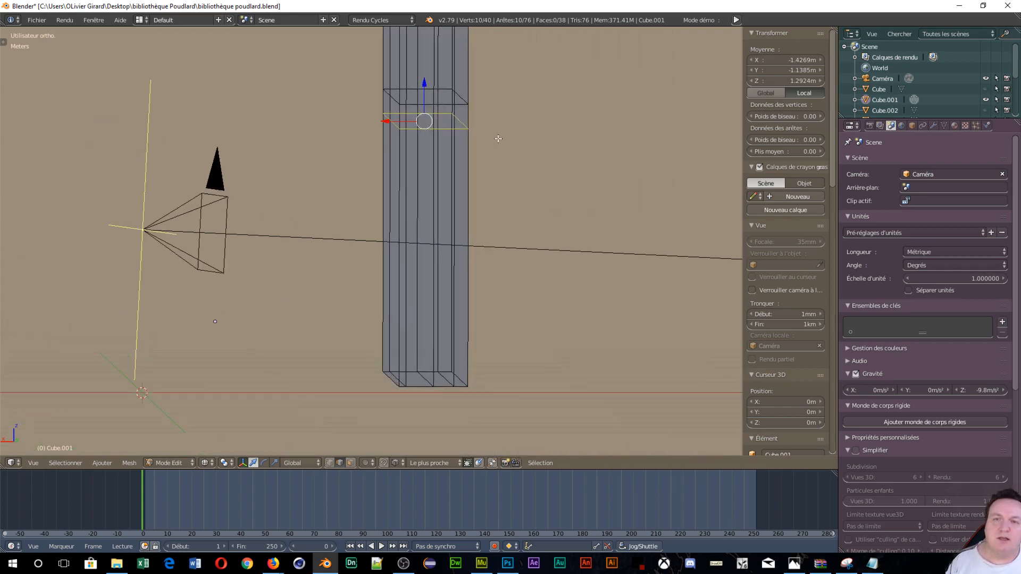
scroll(490, 144, up, 4)
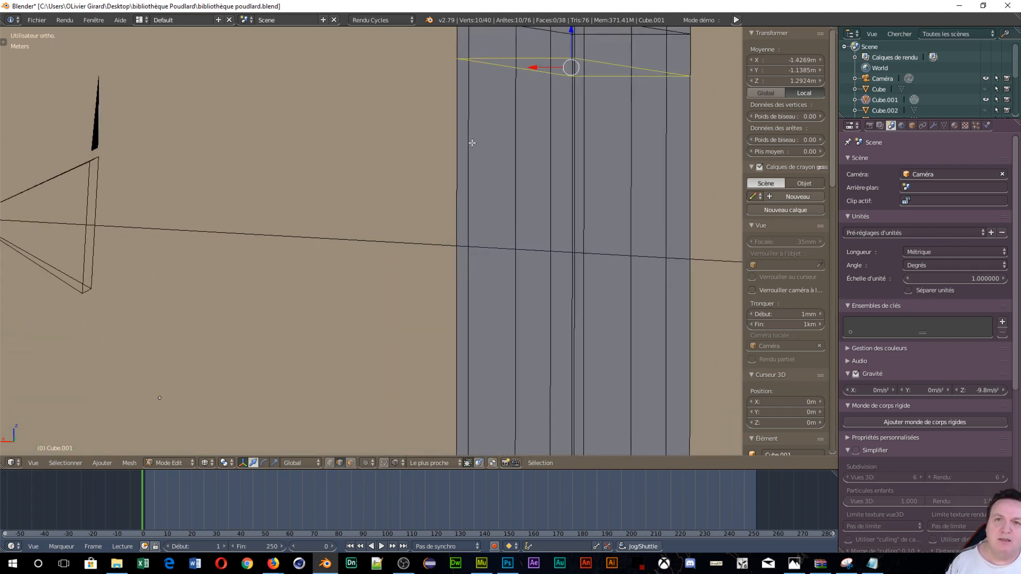
middle_drag(480, 142, 485, 141)
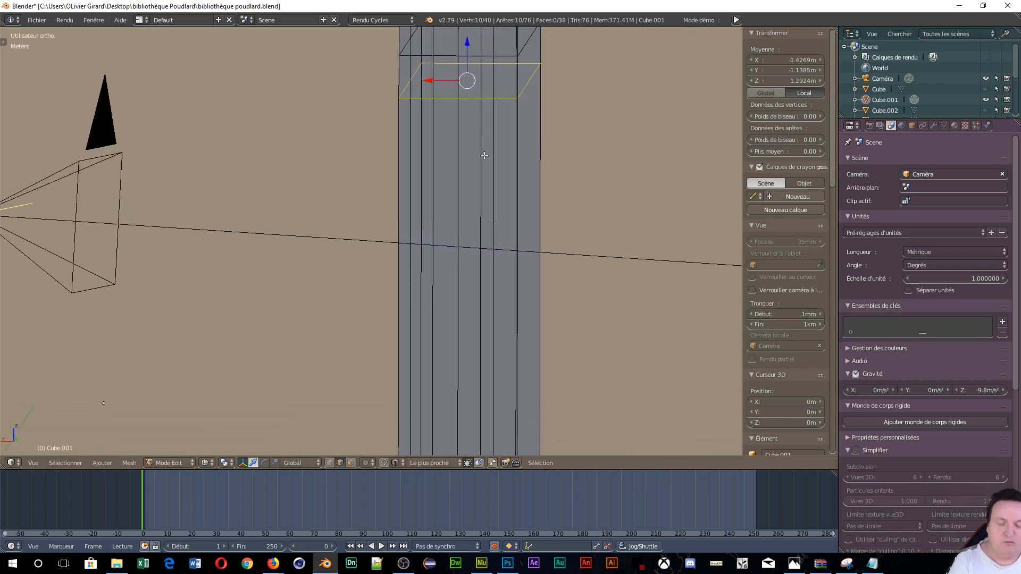
key(KP_1)
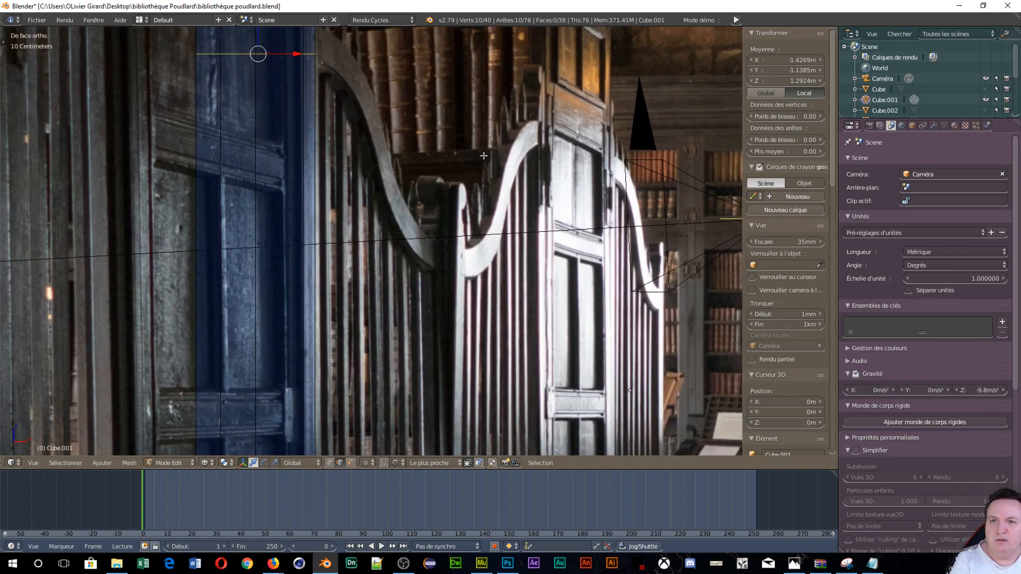
scroll(483, 155, down, 3)
scroll(483, 155, up, 3)
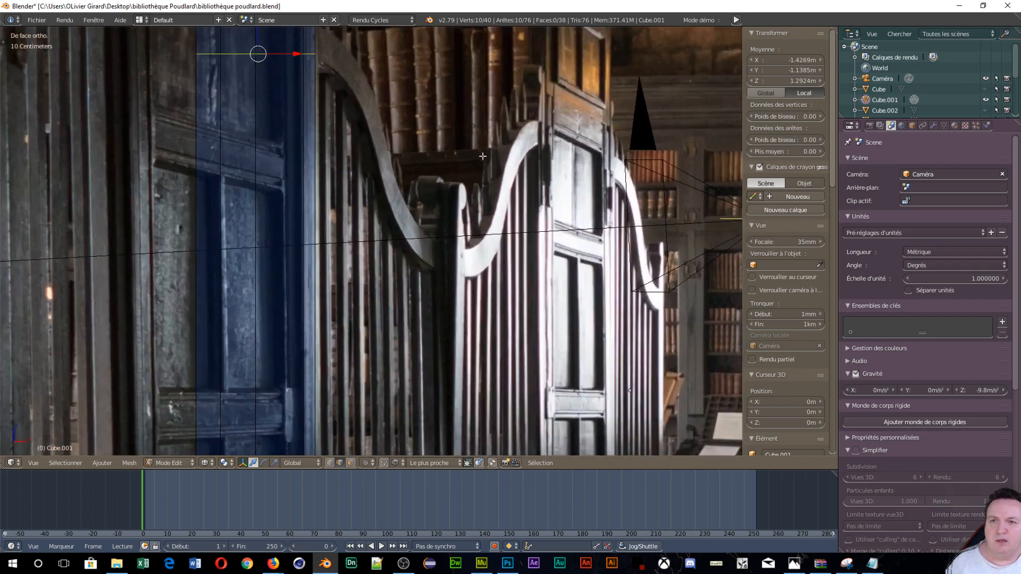
shift+middle_drag(375, 114, 483, 262)
scroll(424, 195, up, 4)
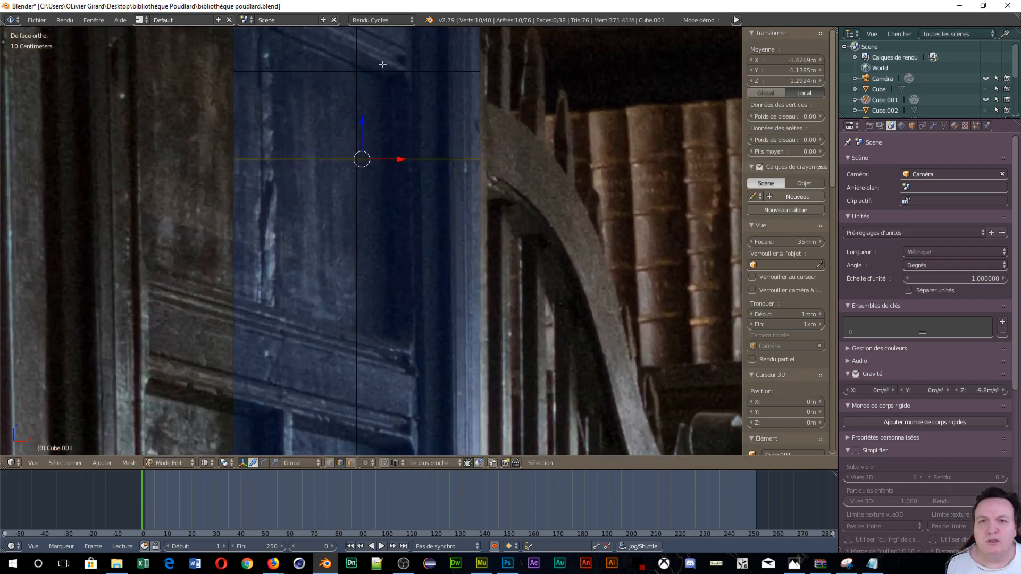
scroll(446, 146, down, 1)
scroll(446, 147, down, 4)
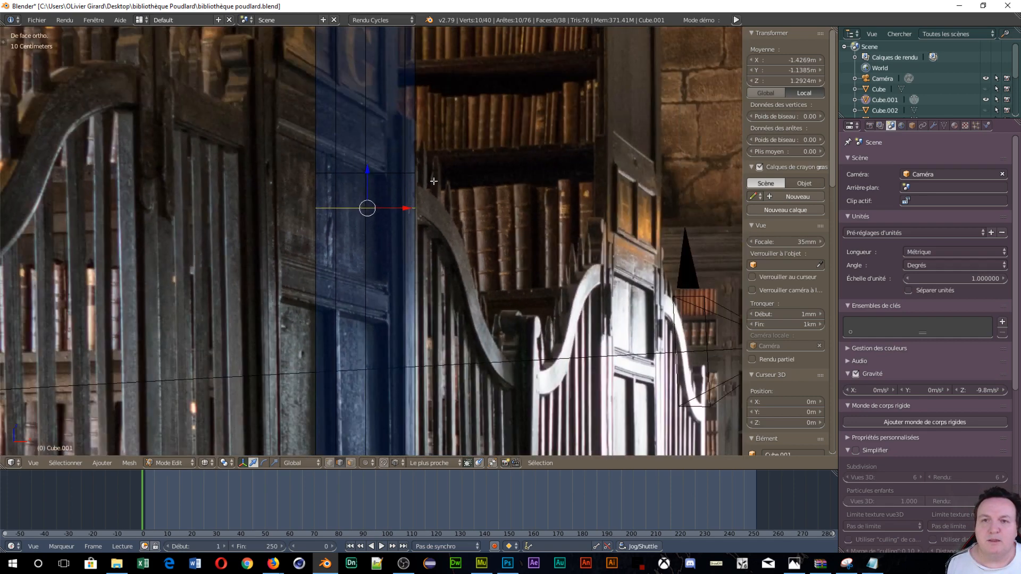
scroll(413, 222, up, 6)
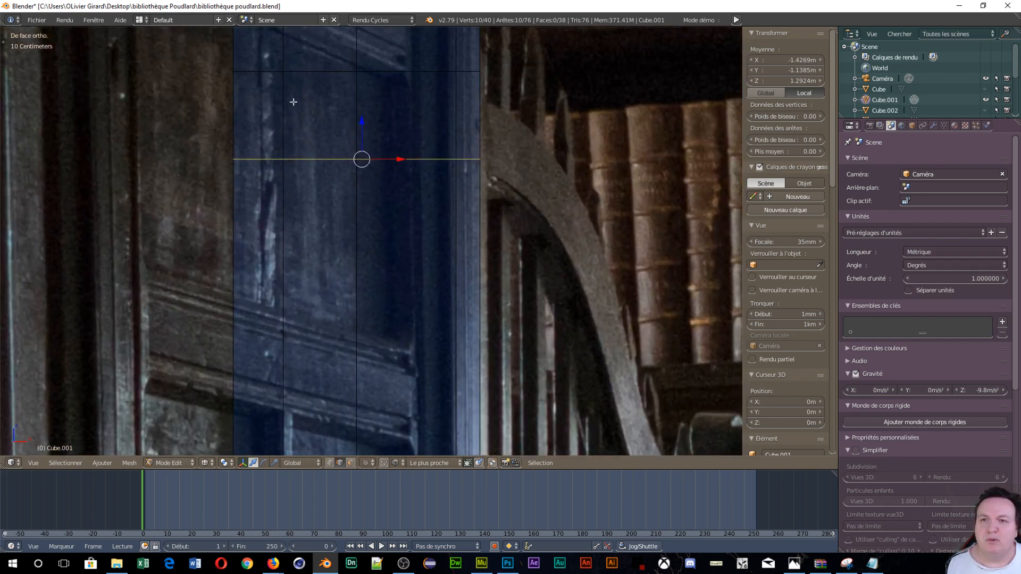
scroll(336, 121, down, 8)
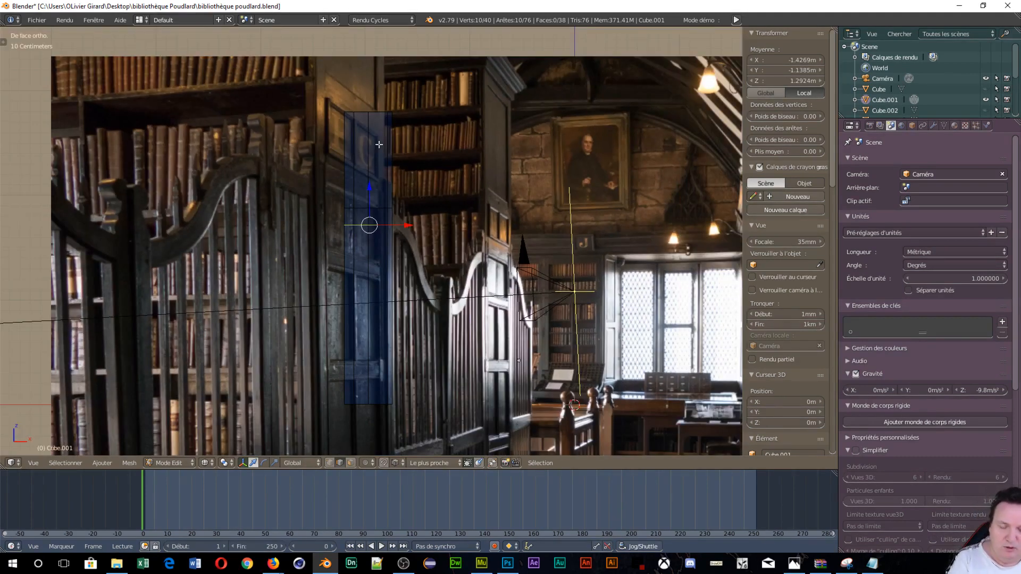
In camera view, add a horizontal loop cut around the lower part of the bookcase block, slid to about Z 63 cm at the middle rail
key(KP_0)
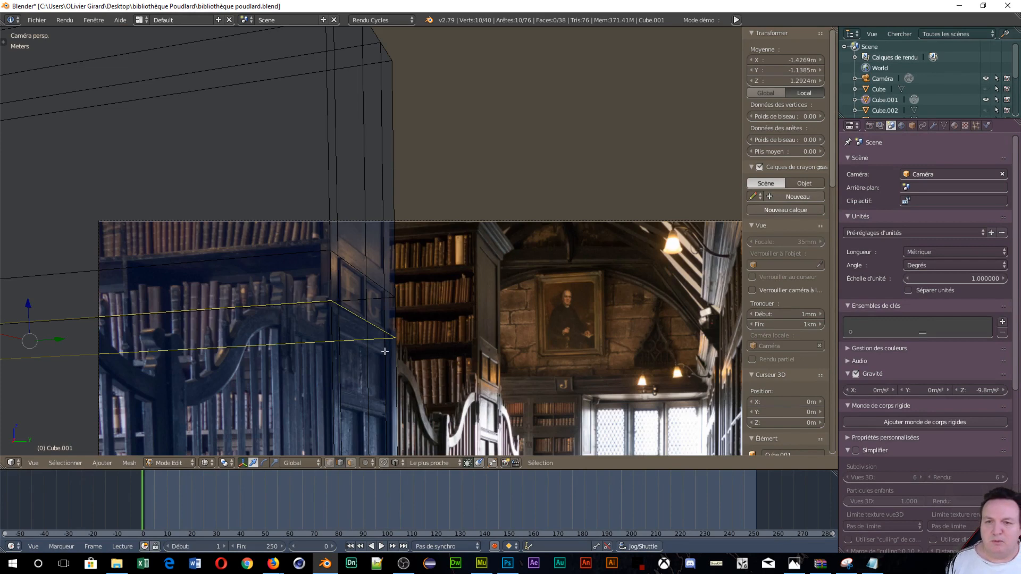
scroll(389, 285, up, 2)
scroll(388, 309, down, 2)
scroll(385, 351, up, 2)
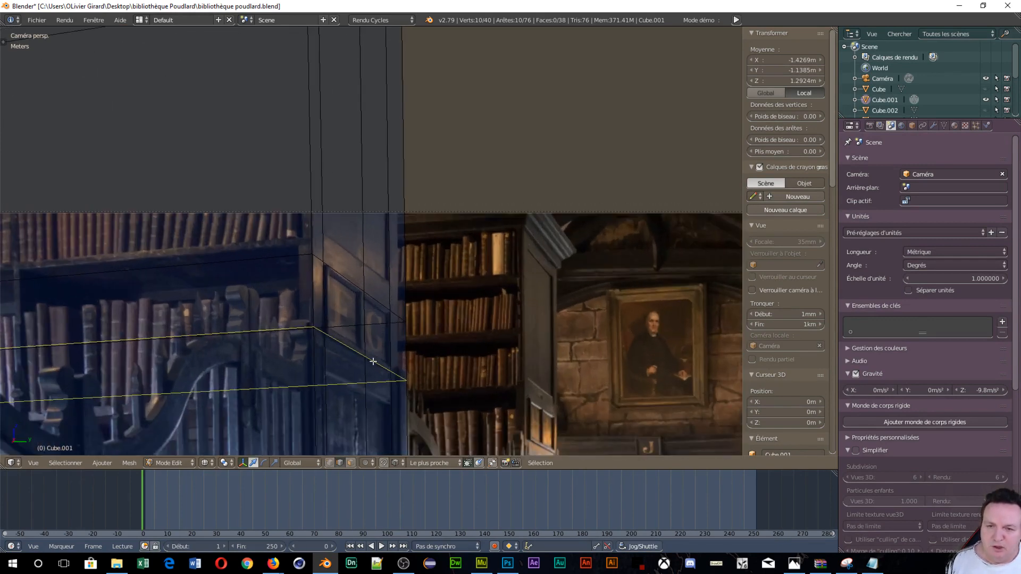
scroll(373, 362, up, 1)
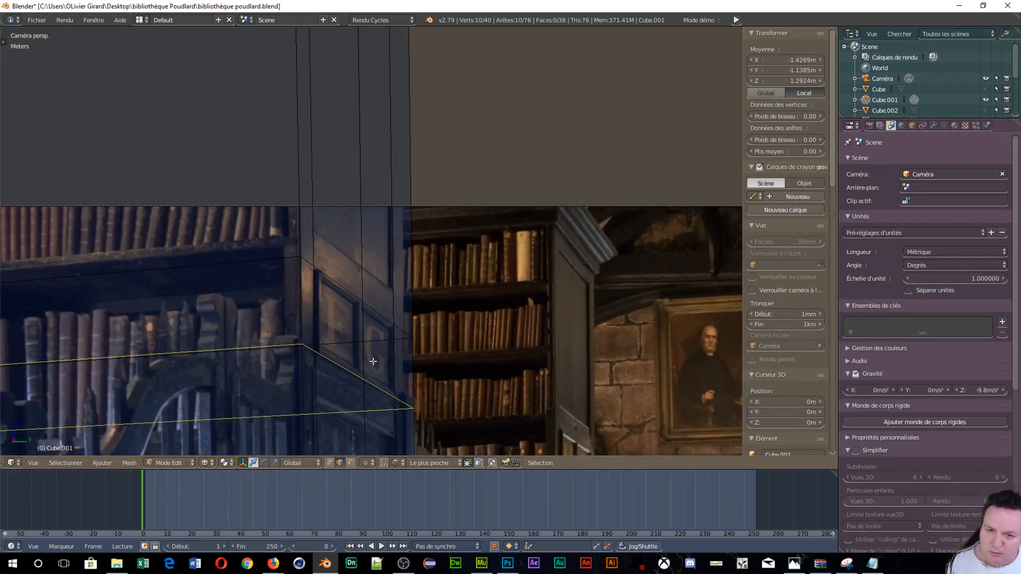
scroll(361, 302, down, 5)
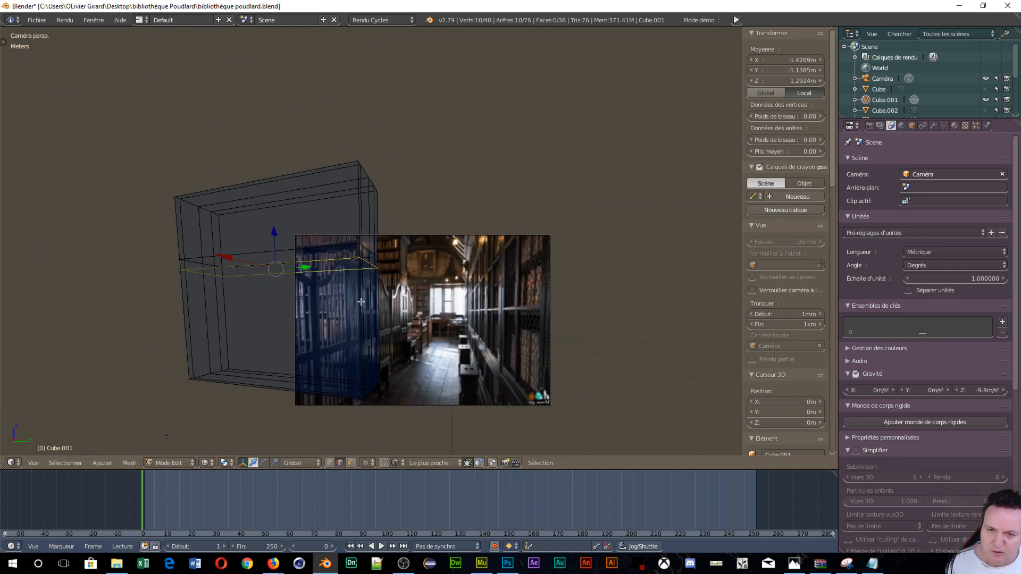
scroll(362, 306, up, 1)
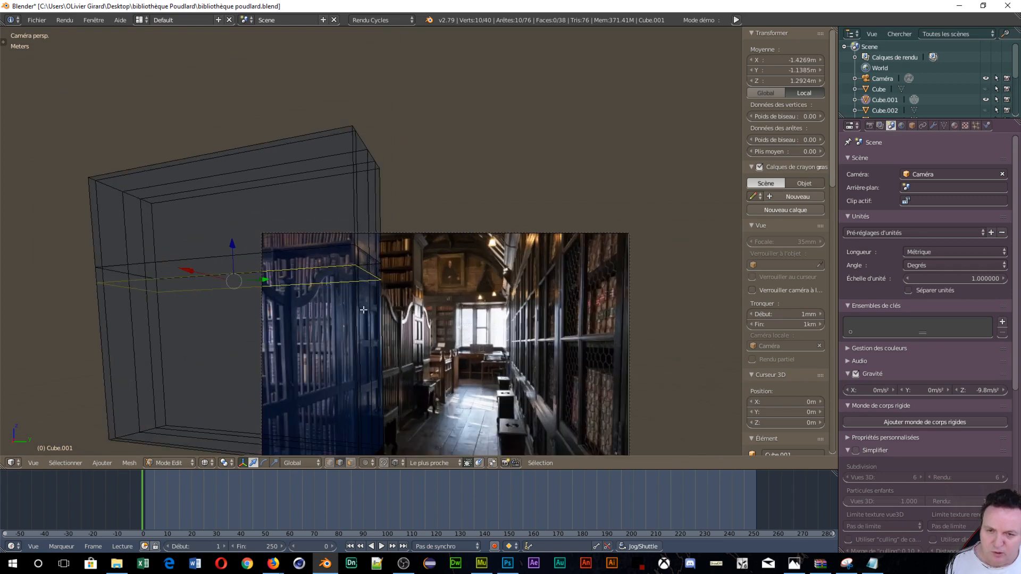
click(375, 362)
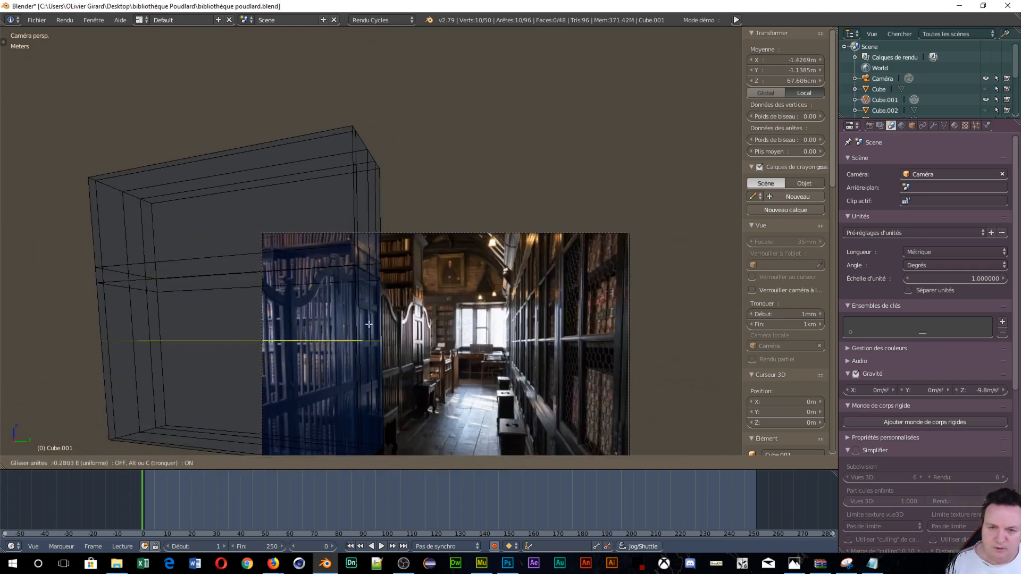
click(372, 328)
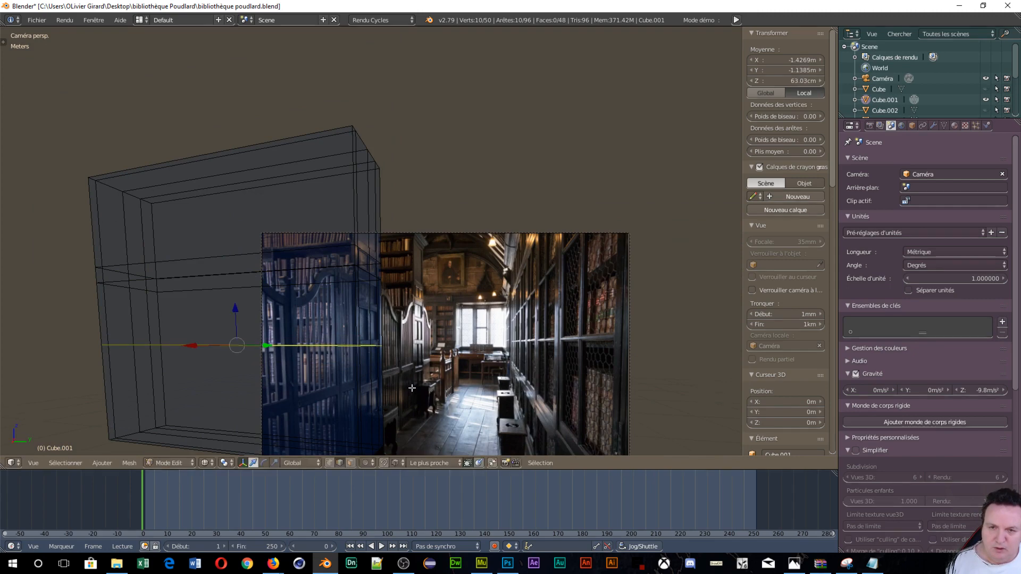
Edge-slide the new horizontal loop down to about Z 62.4 cm to match the lower edge of the middle rail in the photo
scroll(373, 329, up, 6)
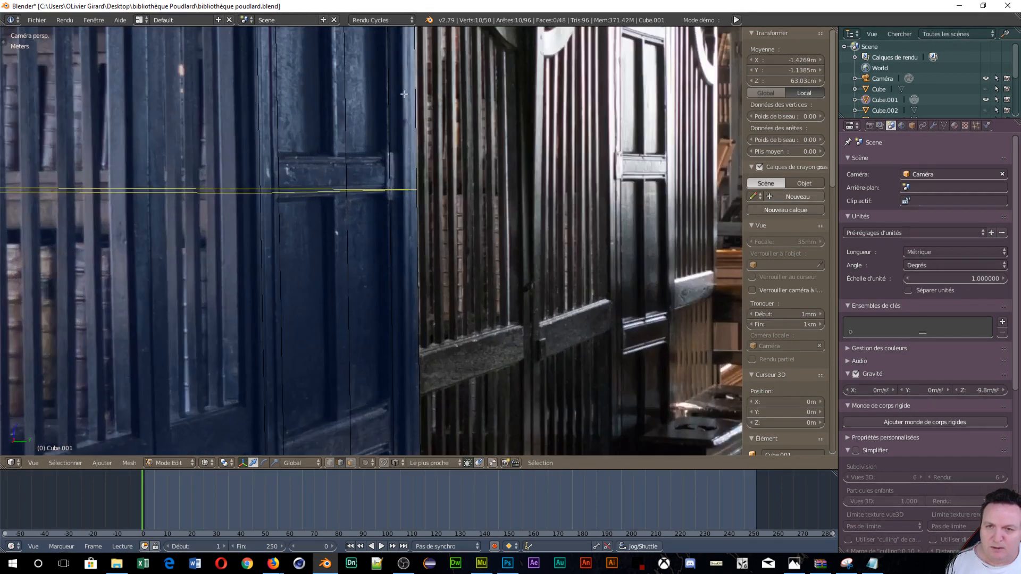
scroll(405, 93, up, 4)
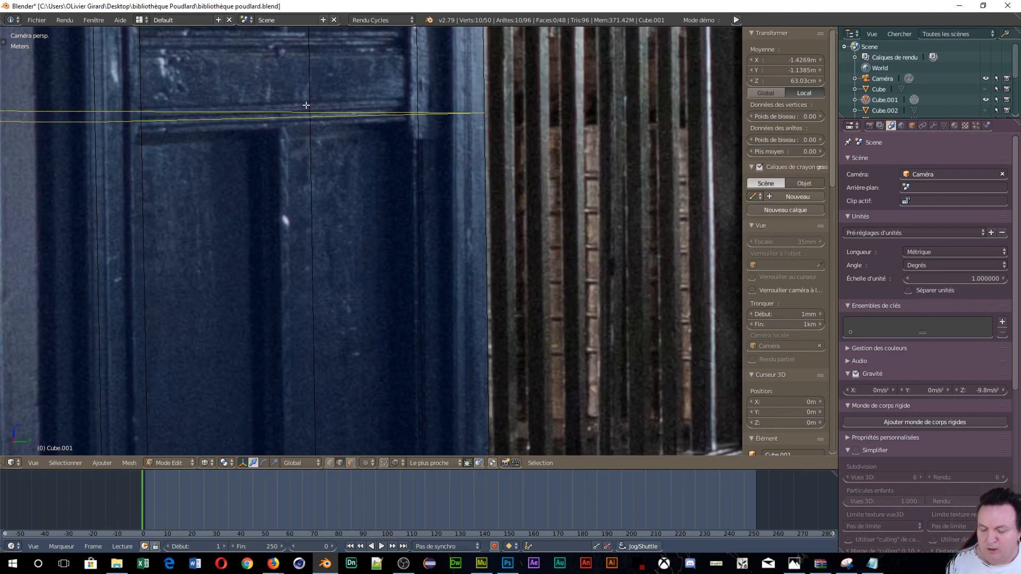
key(g)
key(g)
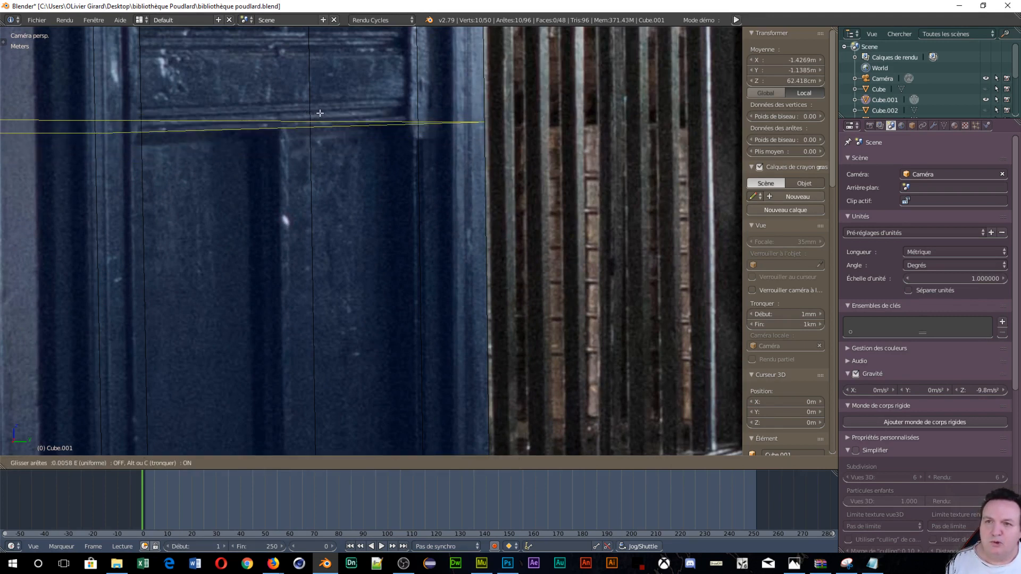
click(320, 113)
Add two horizontal loop cuts at about Z 95.6 cm and 1.024 m to frame the rail above the tall panels
shift+middle_drag(308, 70, 333, 199)
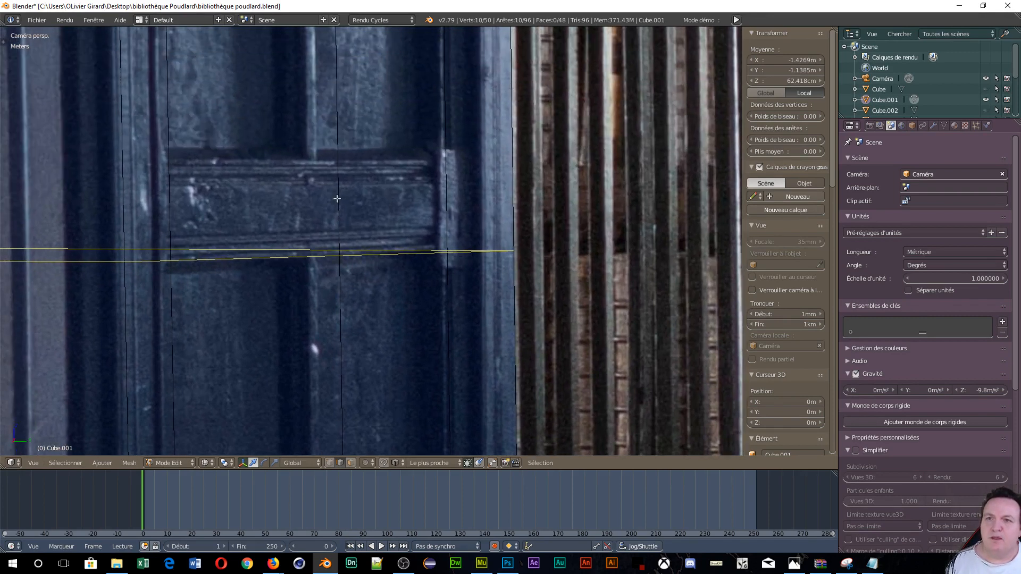
scroll(318, 170, down, 3)
scroll(318, 169, down, 3)
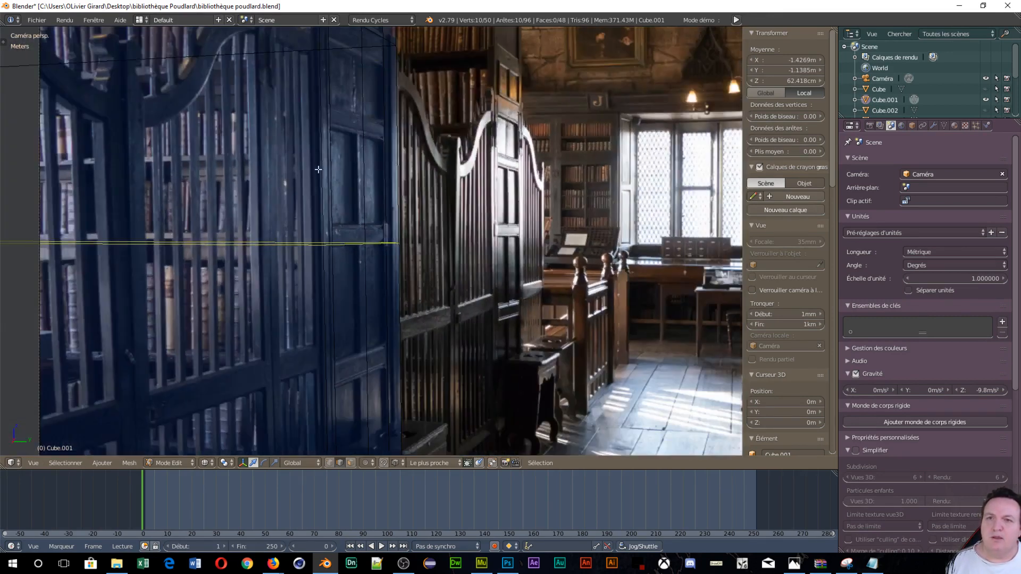
key(ctrl+r)
click(364, 144)
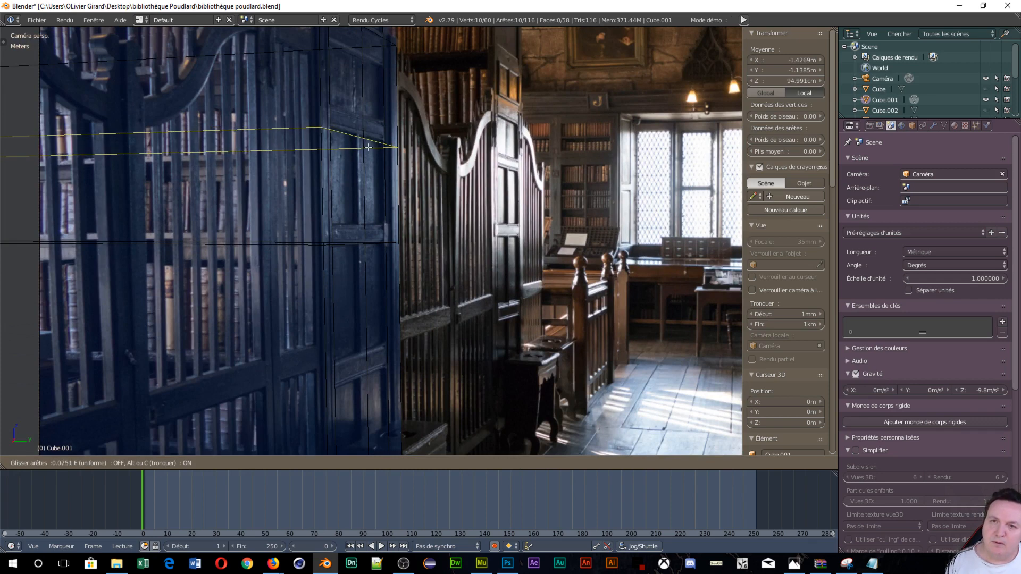
click(368, 146)
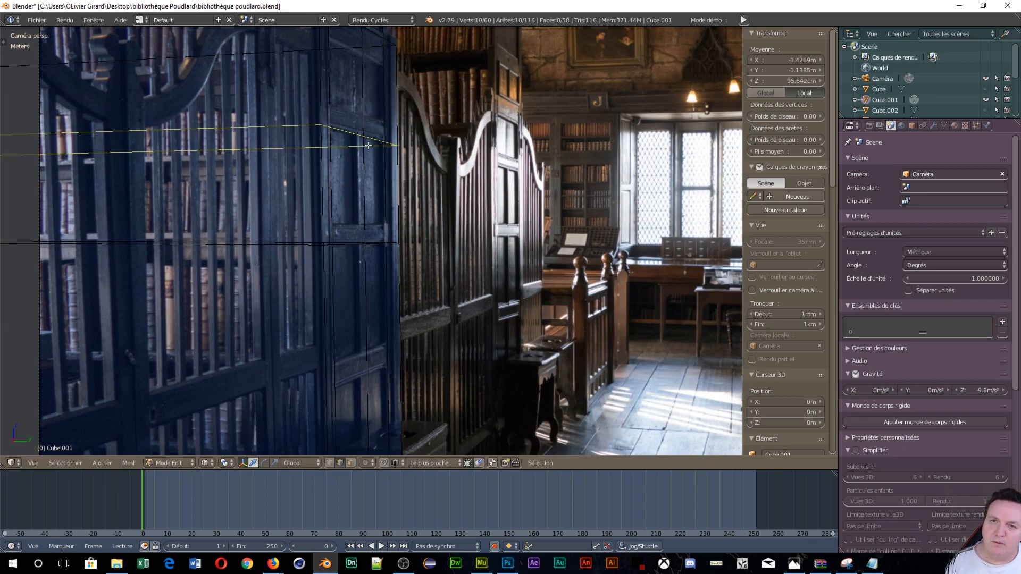
key(ctrl+r)
click(362, 109)
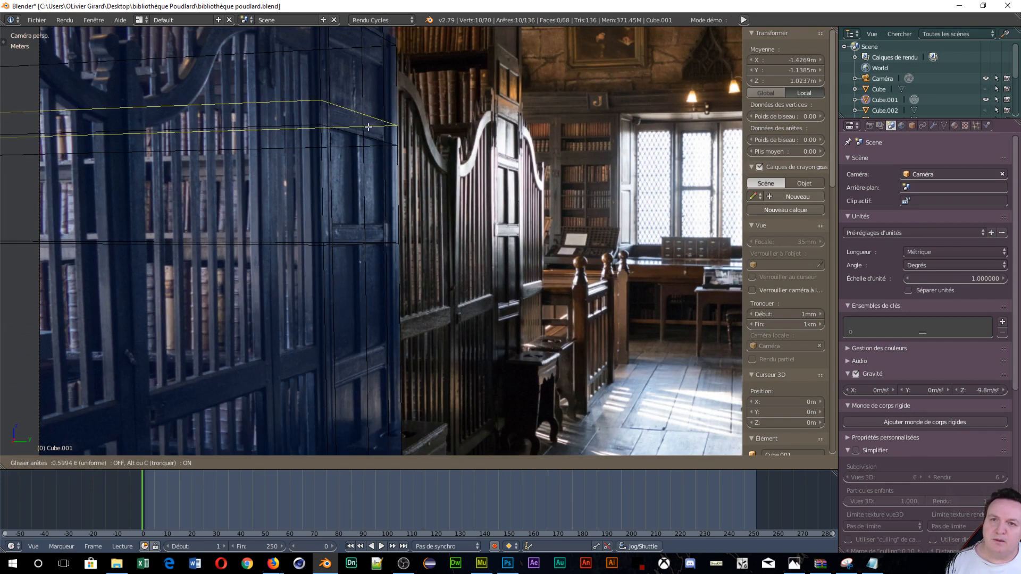
click(369, 127)
Add two horizontal loop cuts at about Z 1.192 m and 1.258 m to frame the rail beneath the lettered panels
scroll(362, 102, up, 2)
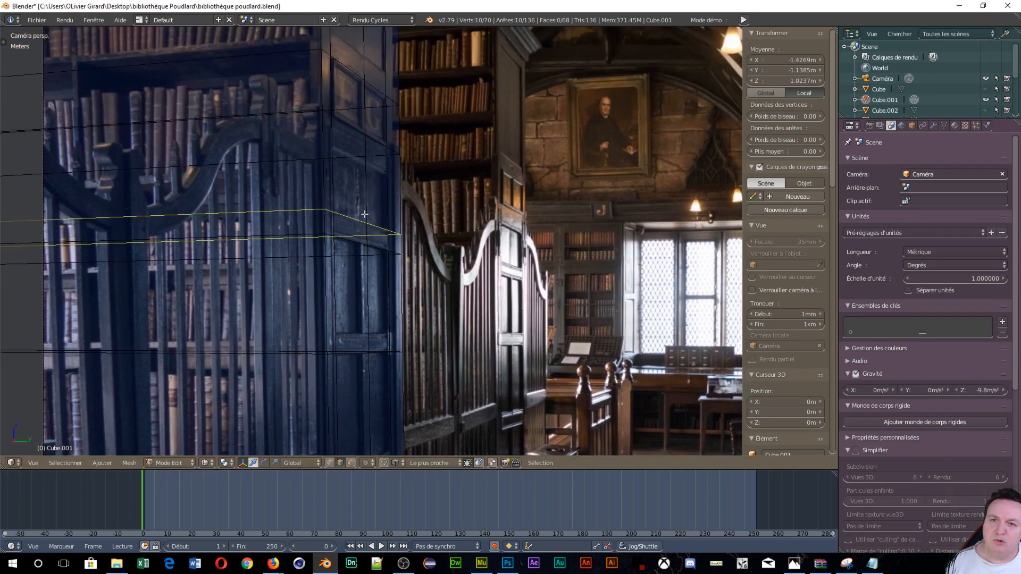
scroll(364, 222, up, 2)
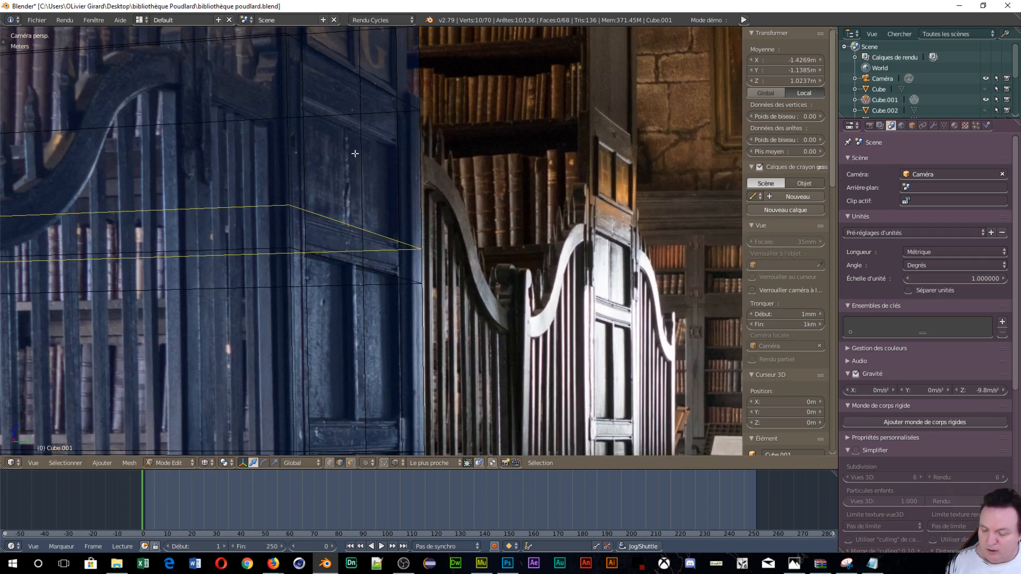
key(ctrl+r)
click(354, 133)
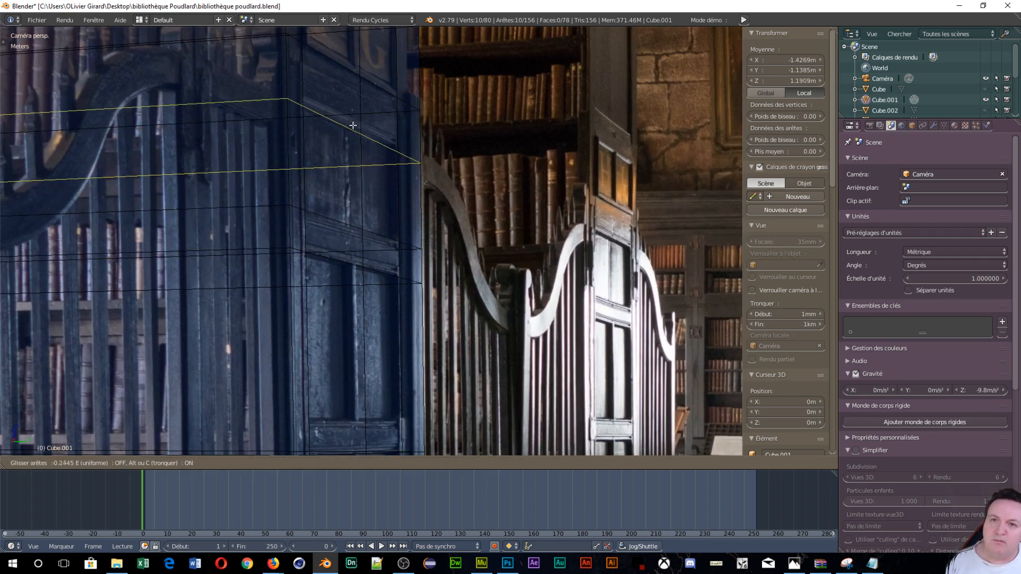
click(354, 125)
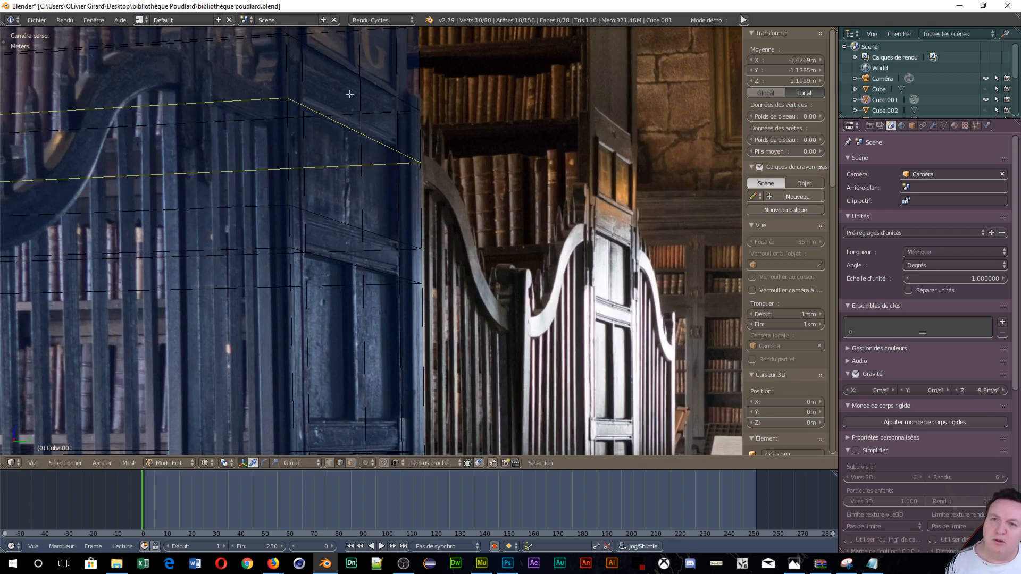
key(ctrl+r)
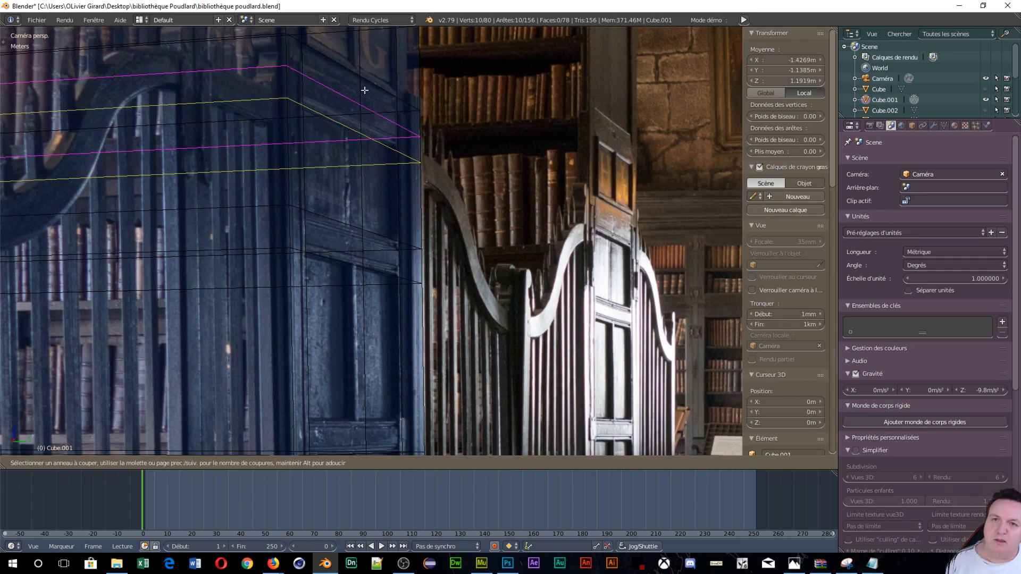
click(357, 80)
click(363, 81)
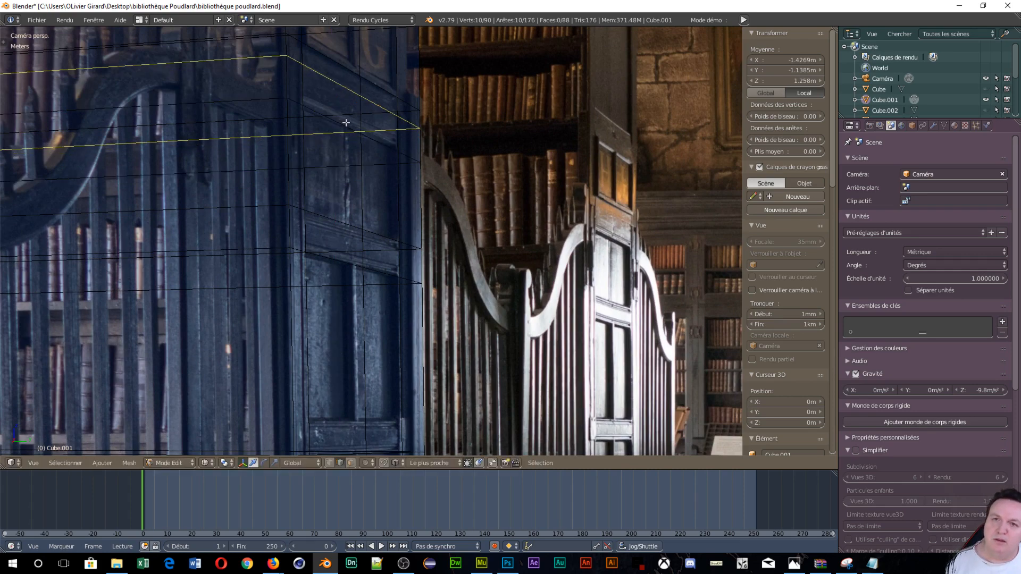
Add a horizontal loop cut slid down to about Z 68.4 cm, along the upper edge of the middle rail
shift+middle_drag(346, 327, 301, 356)
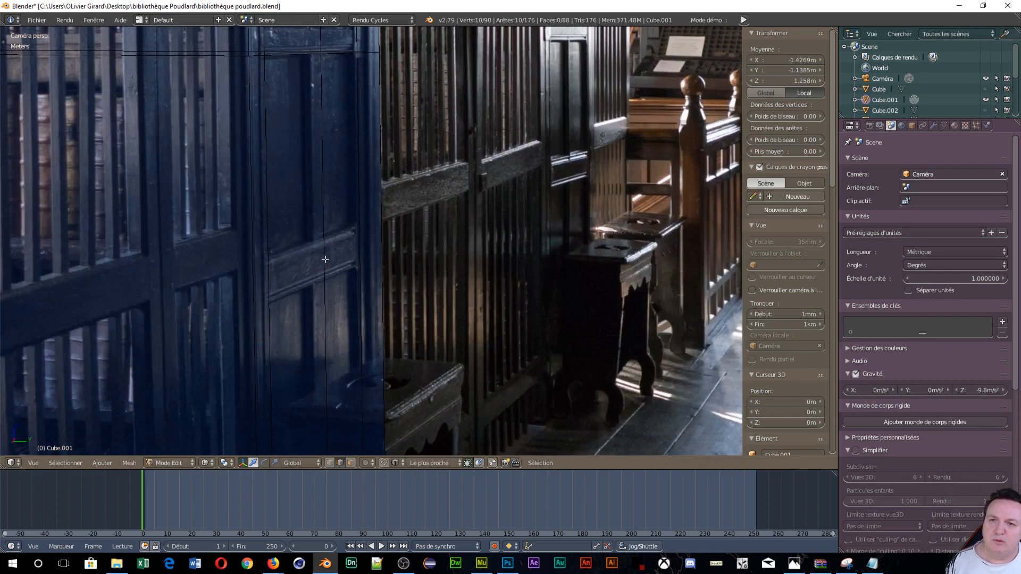
shift+middle_drag(352, 117, 347, 234)
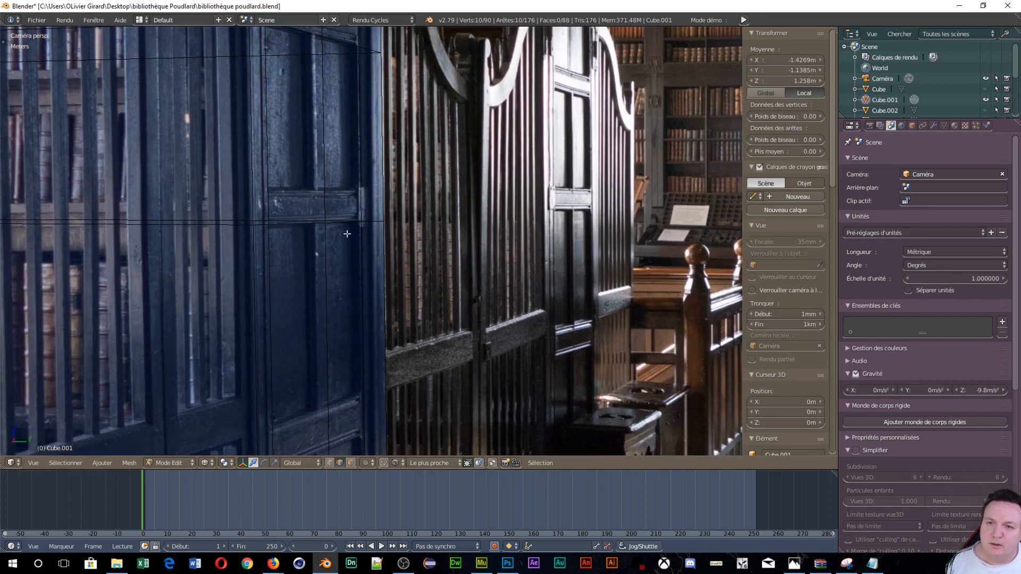
key(ctrl+r)
click(313, 151)
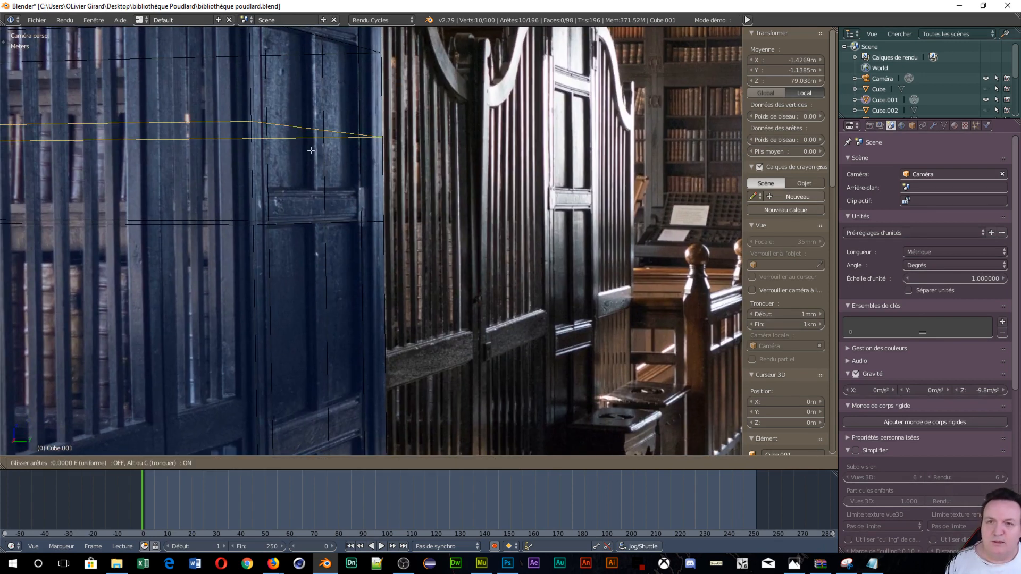
click(318, 211)
Add two horizontal loop cuts at about Z 21.4 cm and 28.9 cm to frame the end panel's lower rail
shift+middle_drag(321, 293, 302, 117)
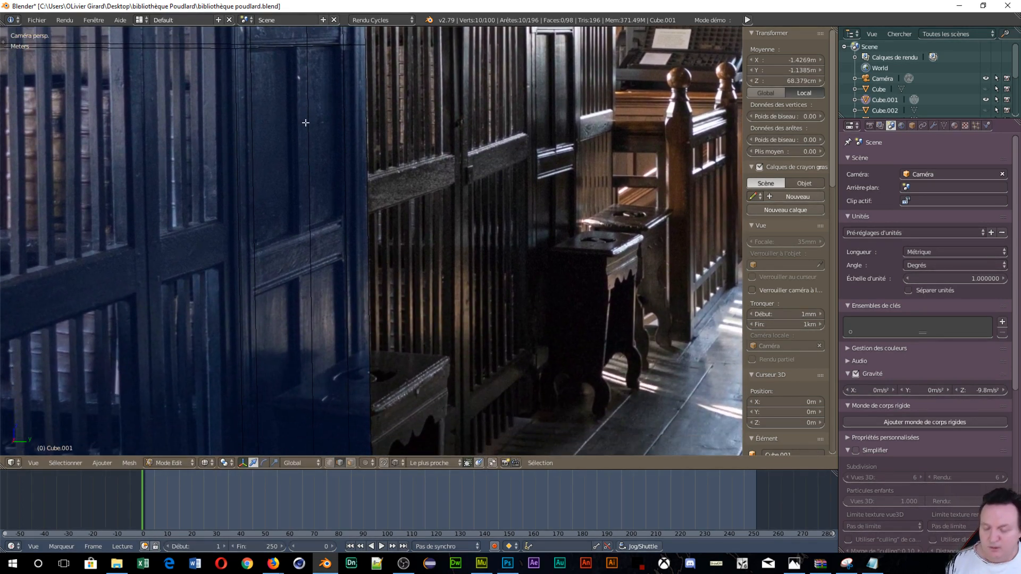
key(ctrl+r)
click(301, 101)
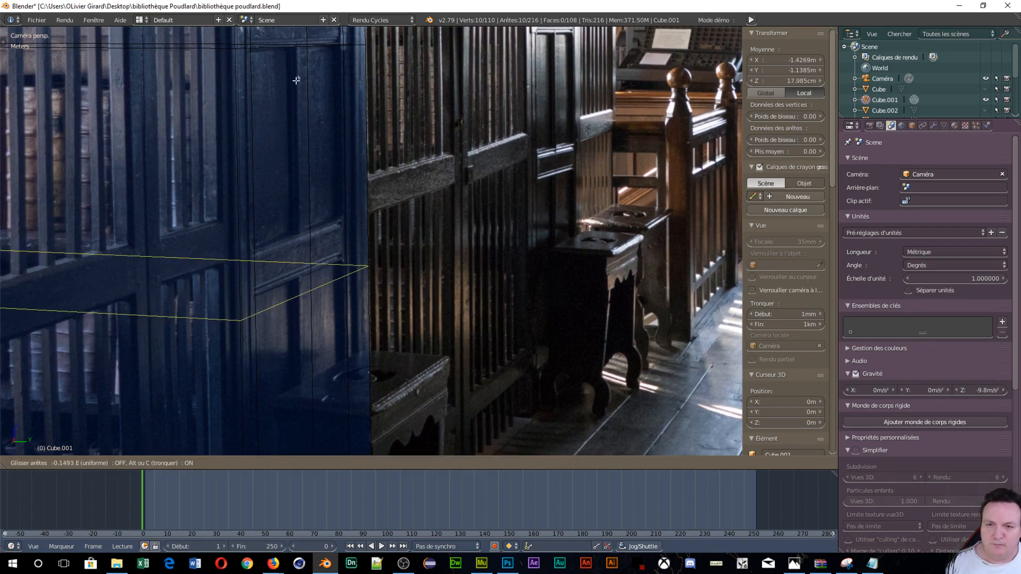
click(294, 64)
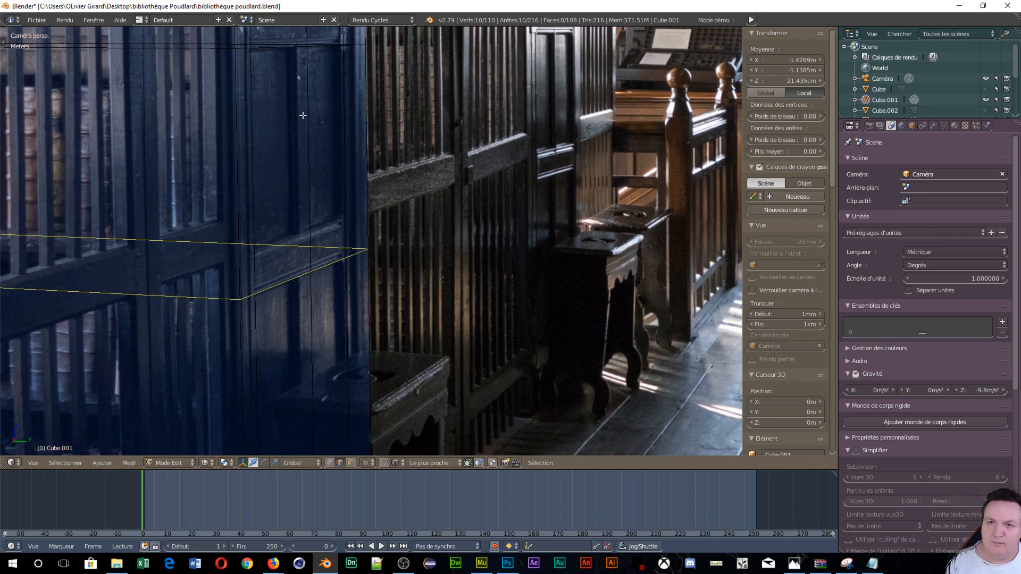
key(ctrl+r)
click(304, 137)
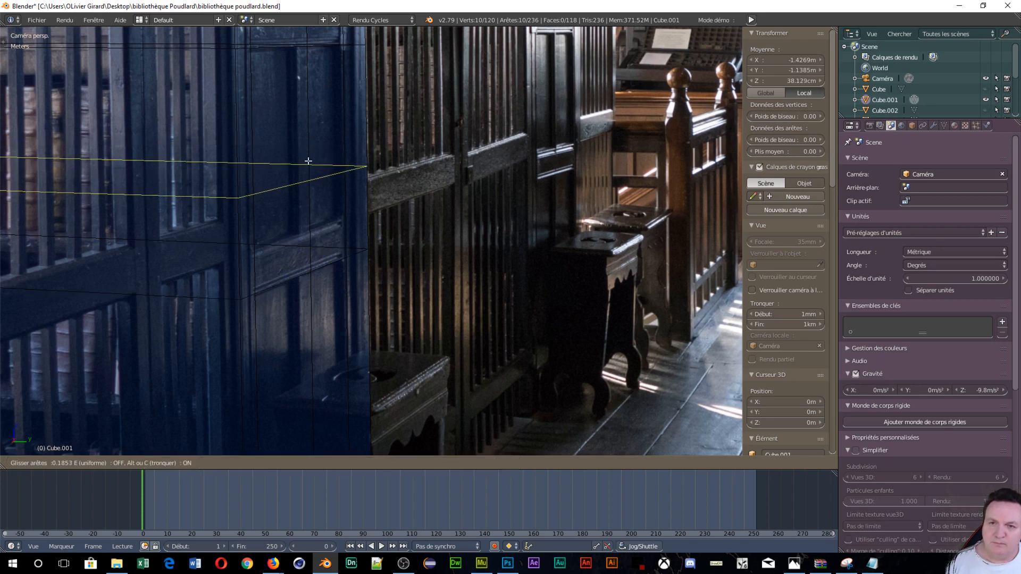
click(321, 208)
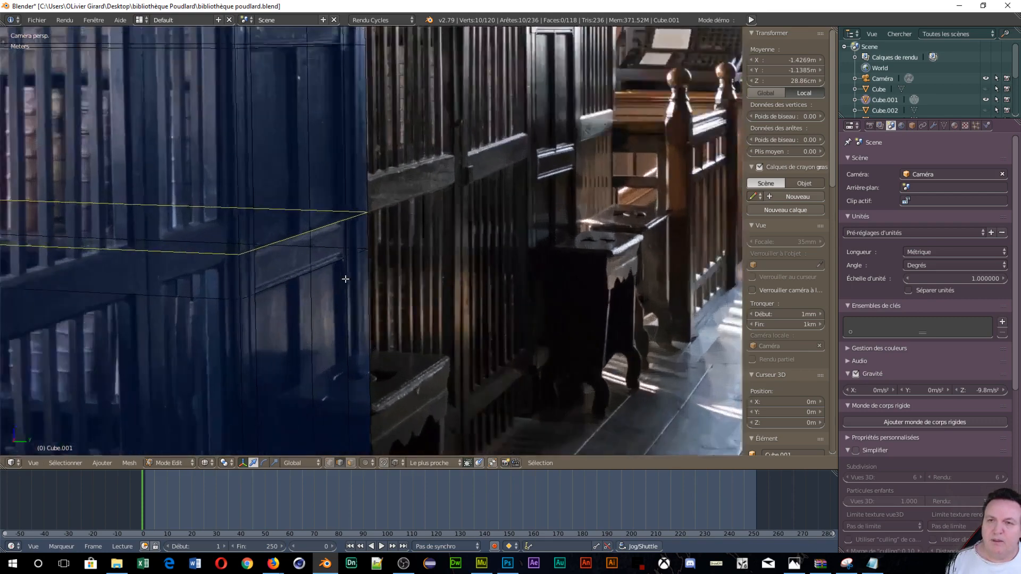
Examine the bookcase block's loops against the photo, from the lower rail up to the lettered panels
scroll(343, 271, down, 2)
scroll(278, 260, up, 3)
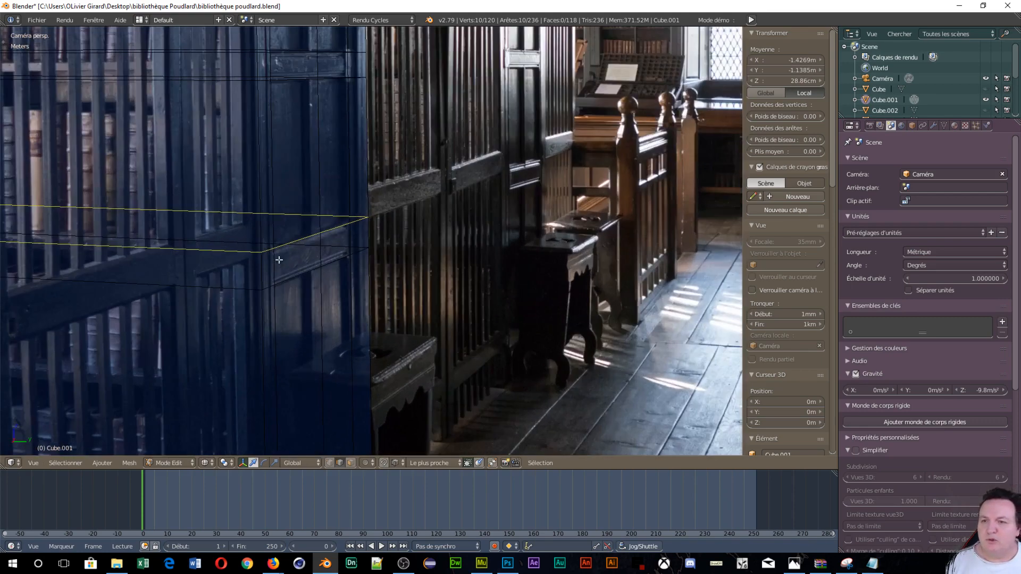
shift+middle_drag(158, 155, 442, 319)
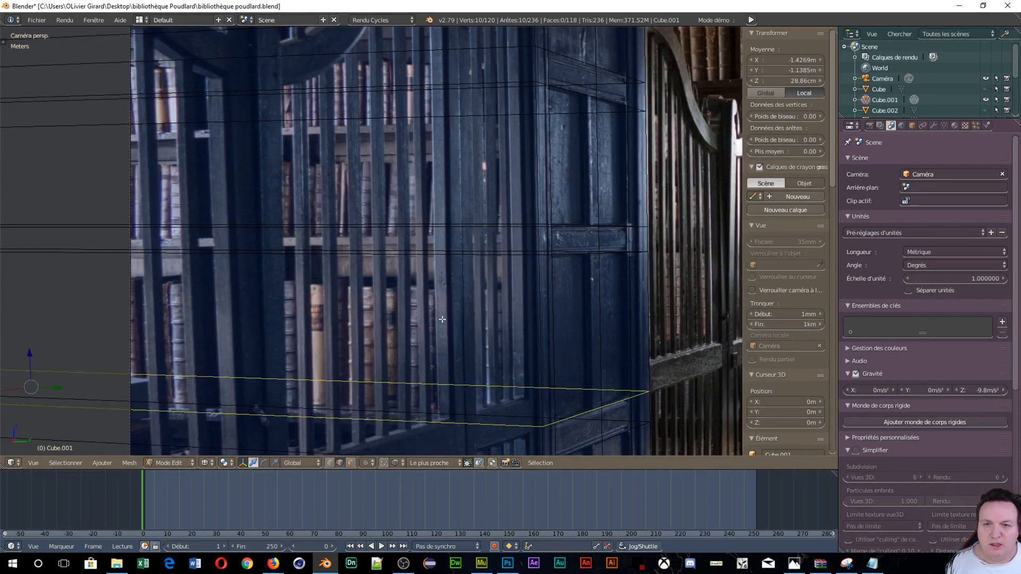
scroll(443, 319, up, 3)
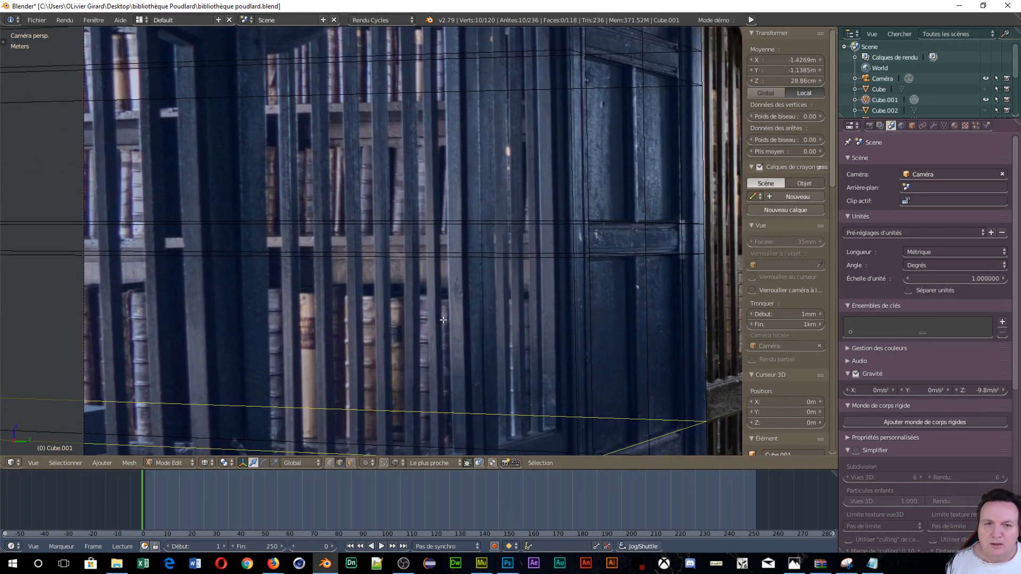
scroll(442, 320, down, 3)
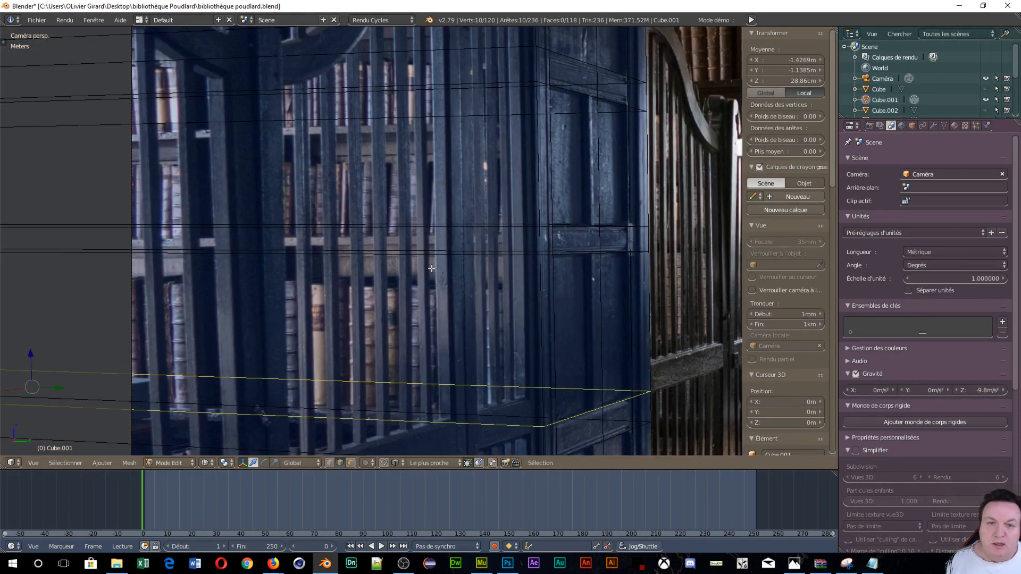
scroll(449, 181, down, 2)
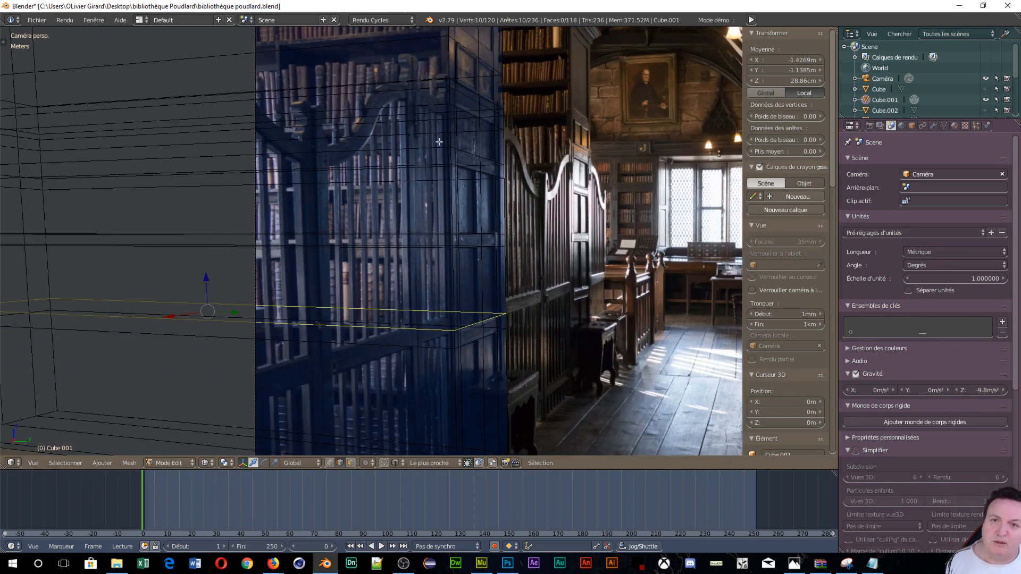
shift+middle_drag(438, 142, 412, 349)
scroll(424, 354, up, 5)
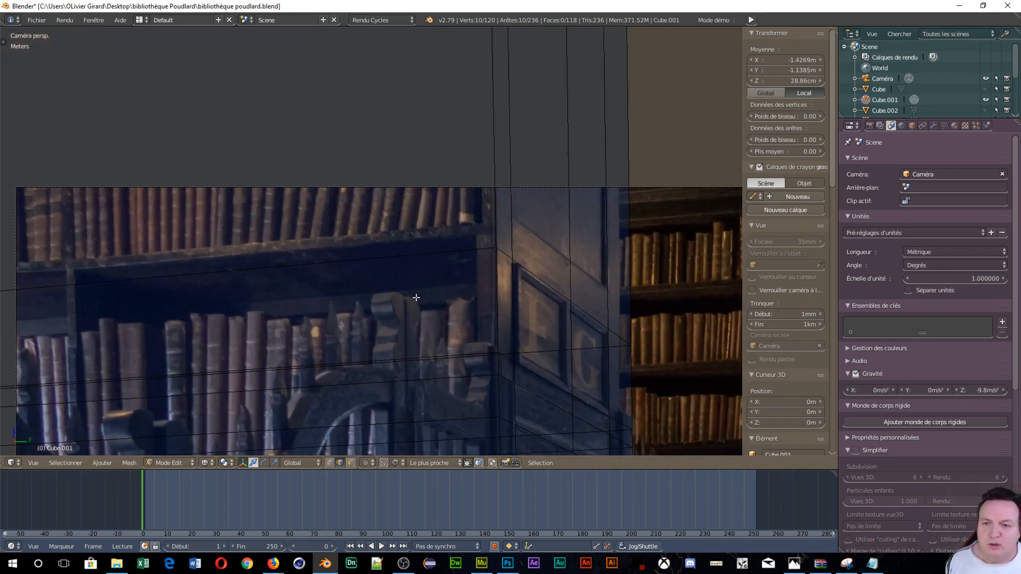
Isolate the bookcase block in local view and show it in the front orthographic view
scroll(416, 297, down, 5)
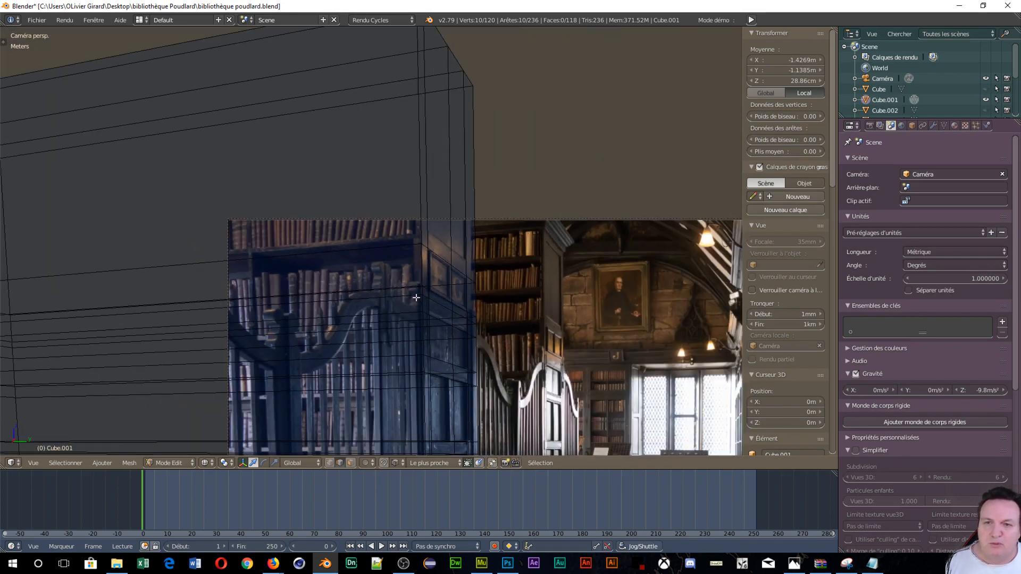
scroll(416, 297, down, 5)
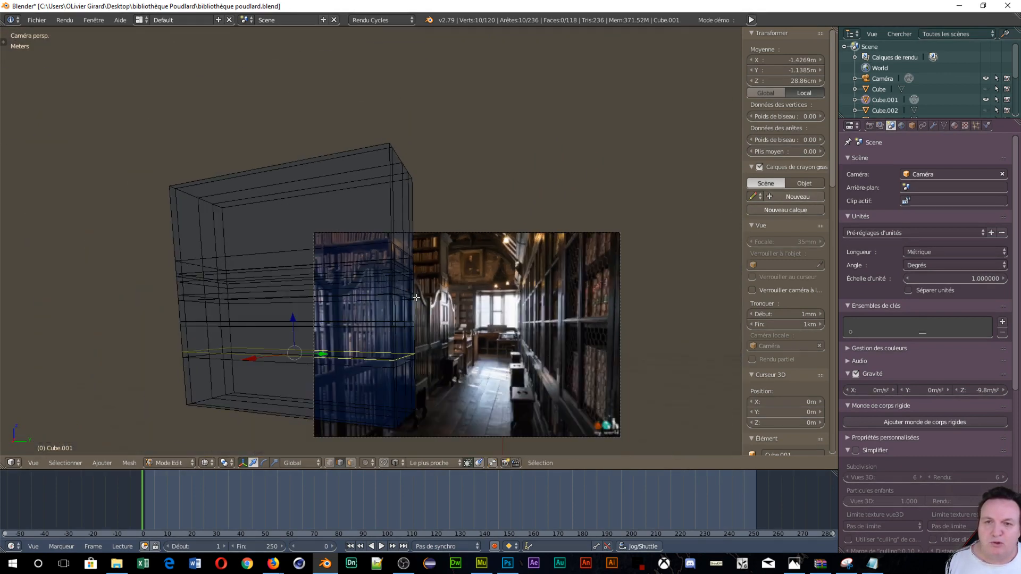
scroll(416, 296, up, 5)
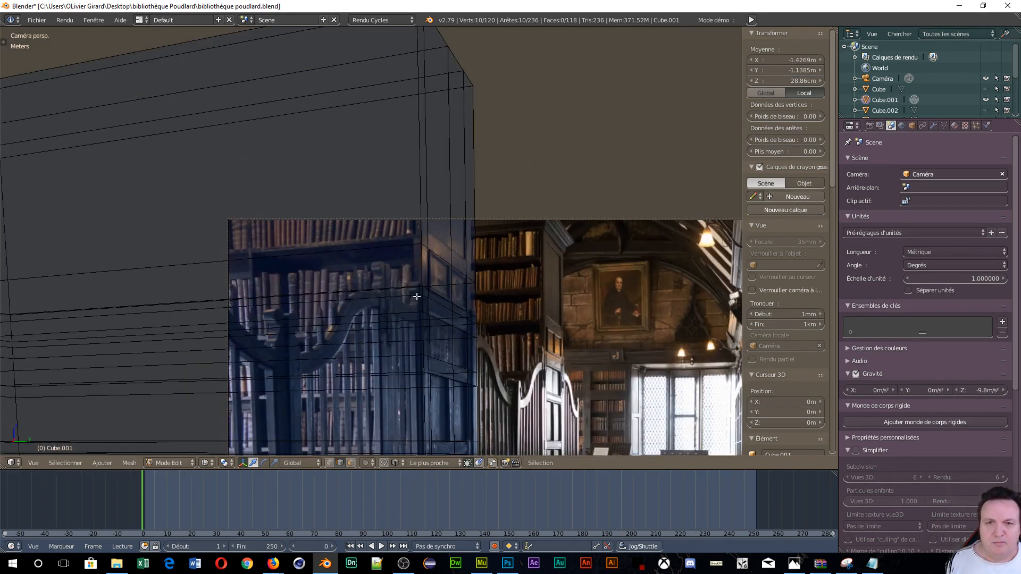
scroll(313, 287, down, 4)
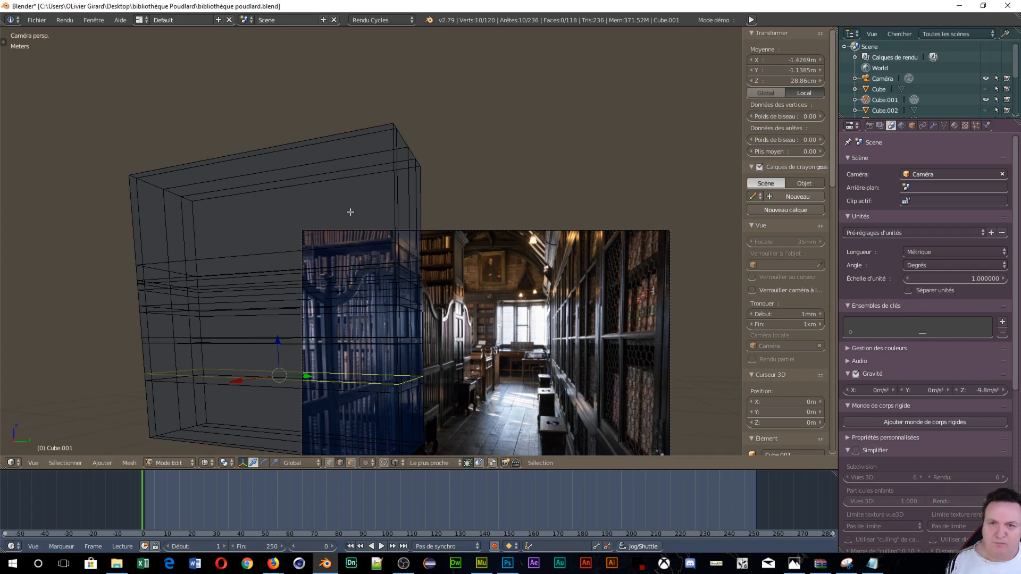
key(KP_Divide)
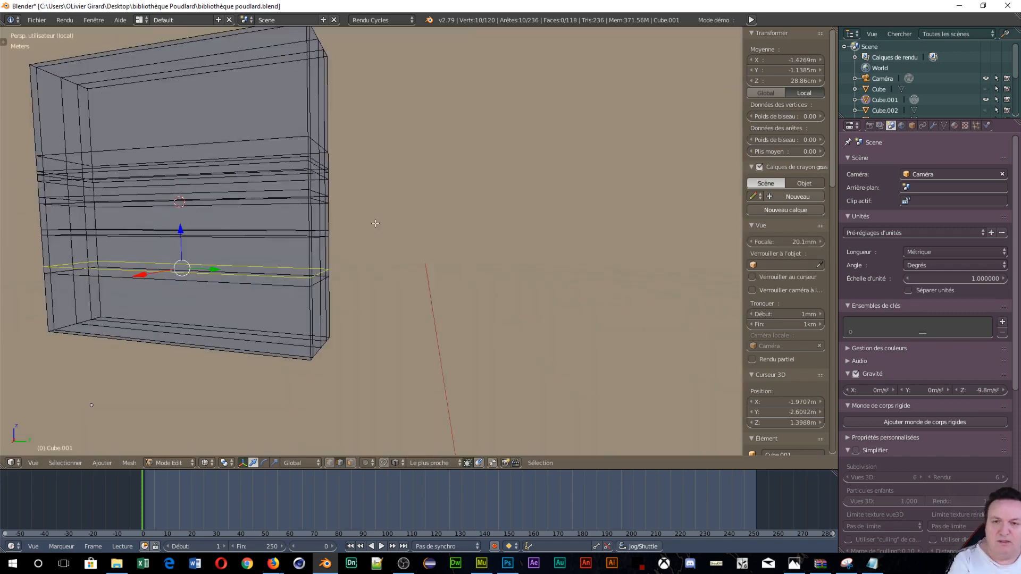
middle_drag(593, 237, 485, 244)
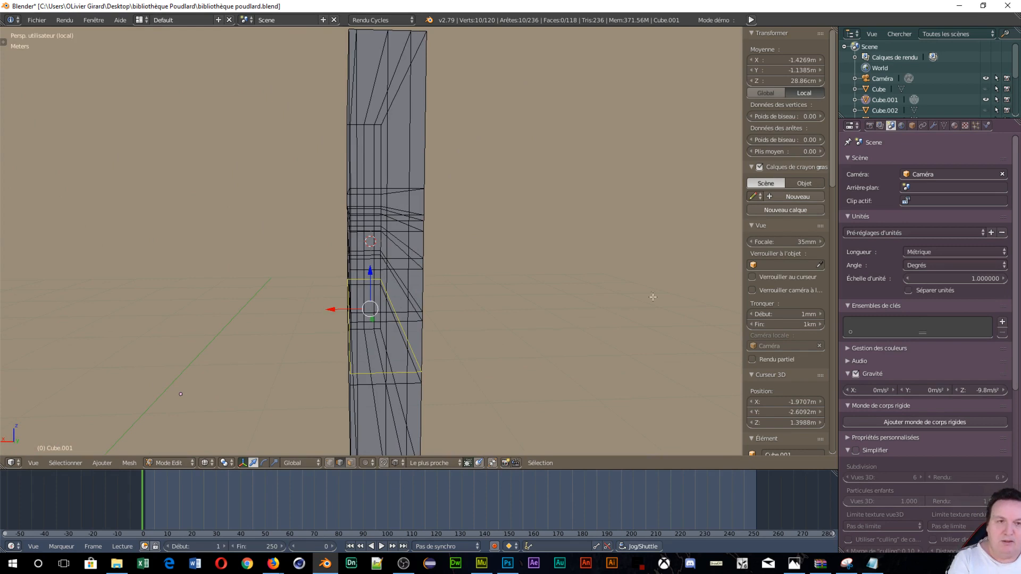
scroll(786, 295, down, 15)
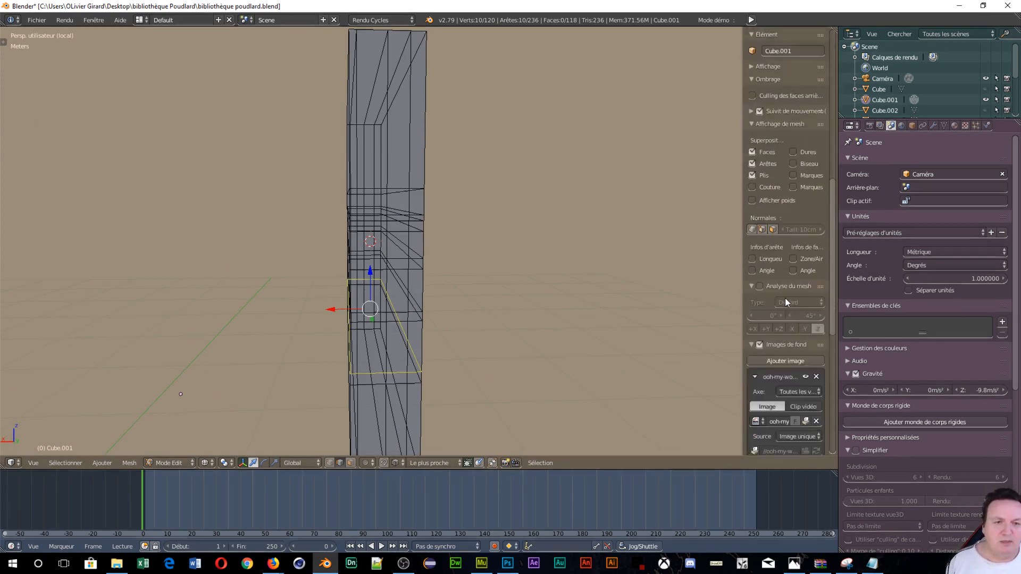
scroll(785, 298, down, 6)
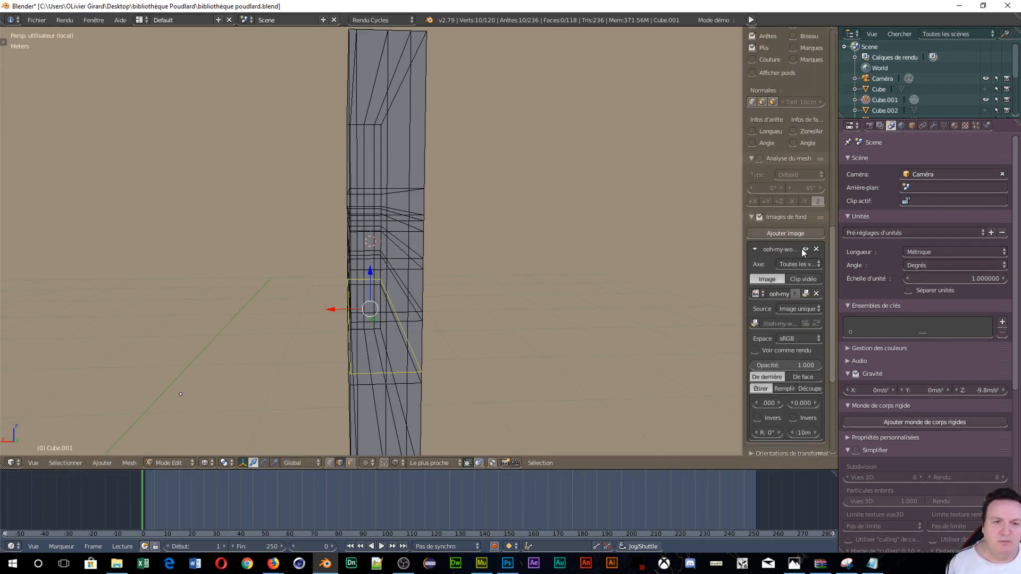
key(KP_1)
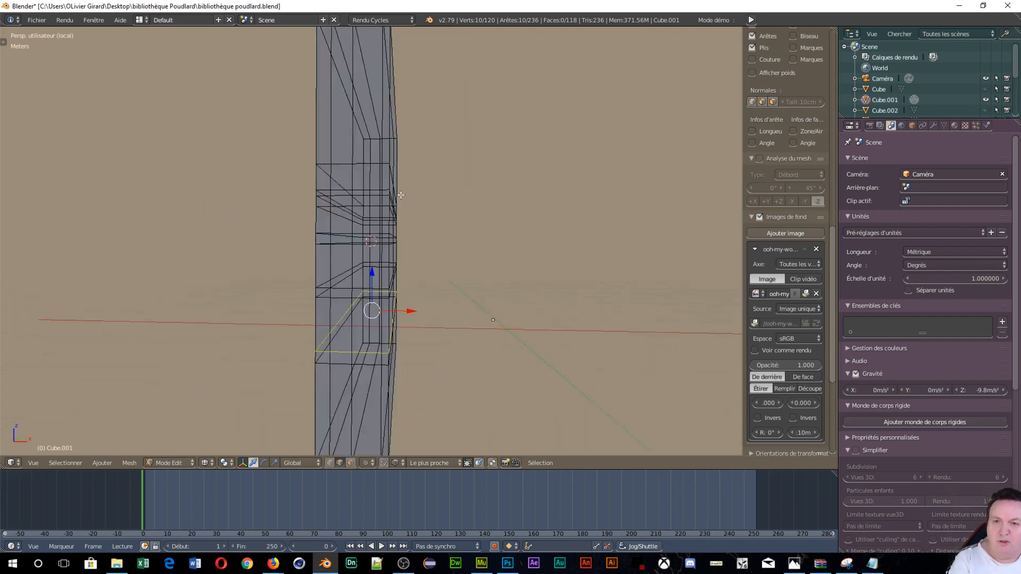
Delete the vertices of the bookcase's negative-X half, keeping those on the central loop, using vertex select mode
scroll(416, 345, up, 5)
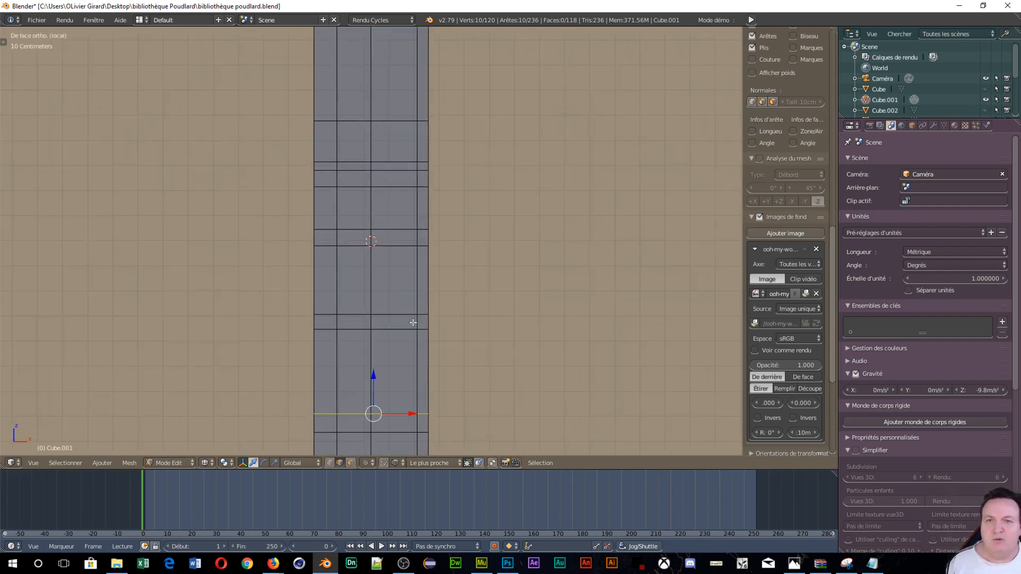
shift+middle_drag(408, 224, 449, 277)
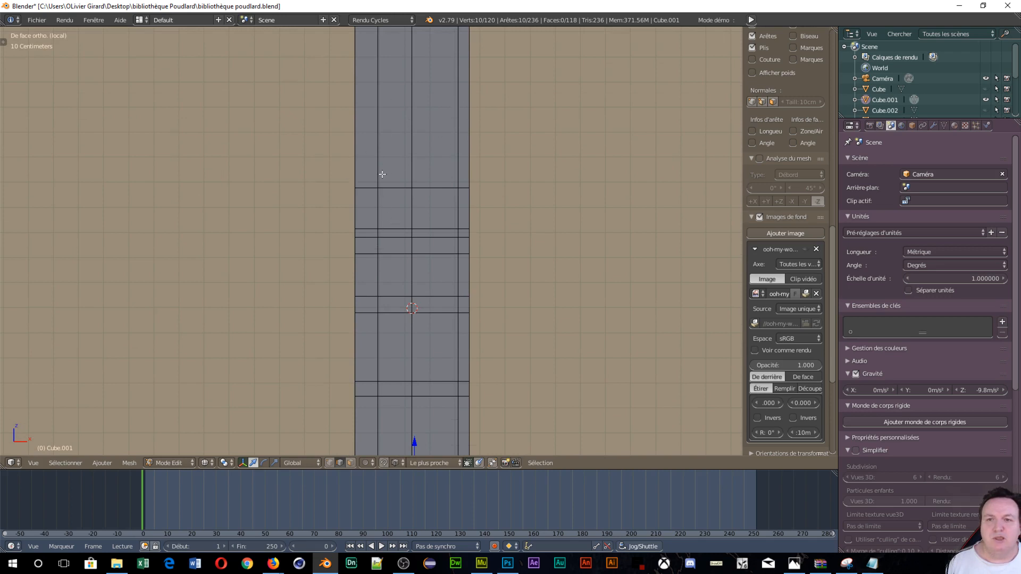
scroll(390, 168, down, 5)
shift+middle_drag(404, 228, 449, 152)
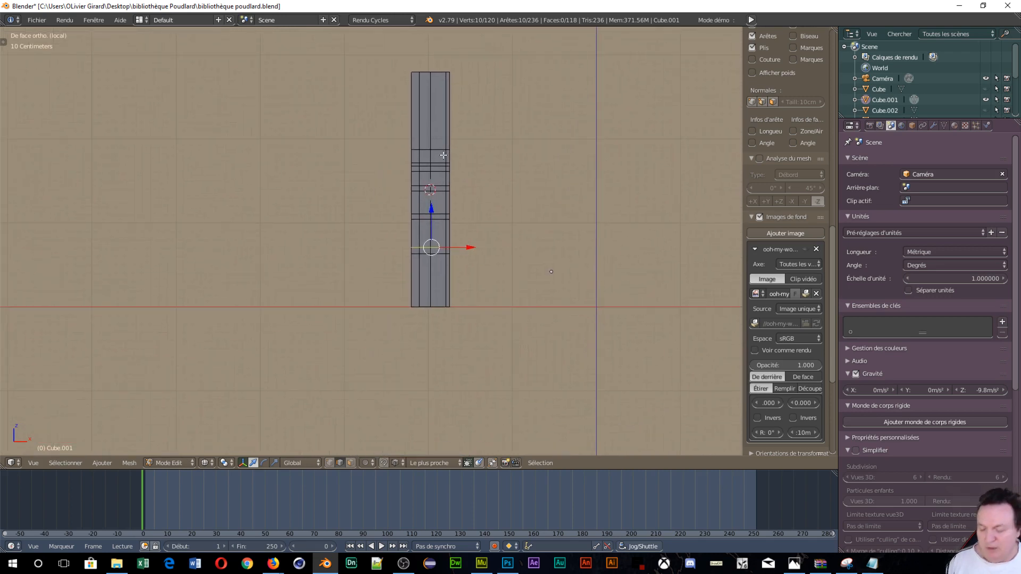
key(ctrl+Tab)
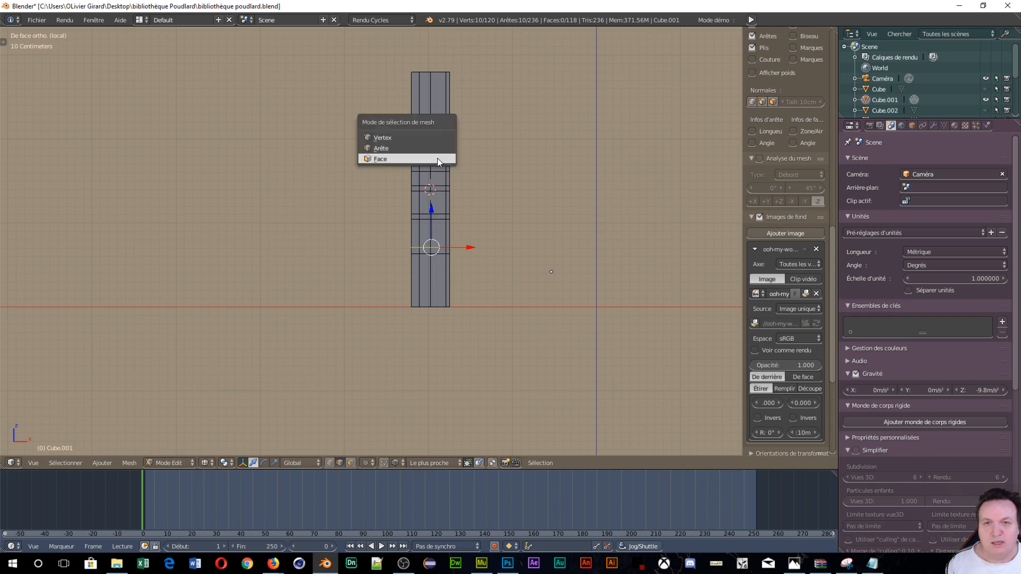
click(396, 138)
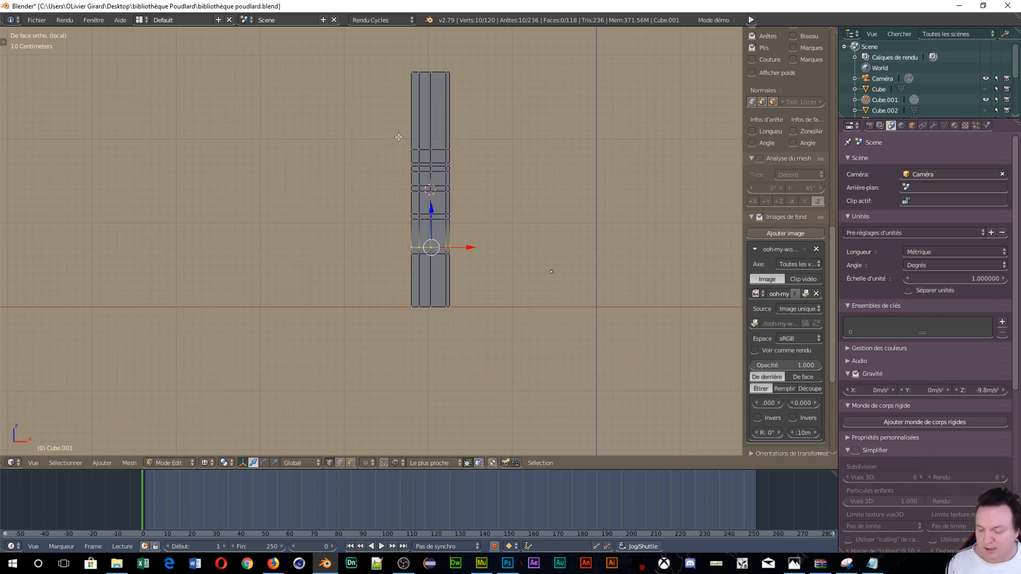
key(a)
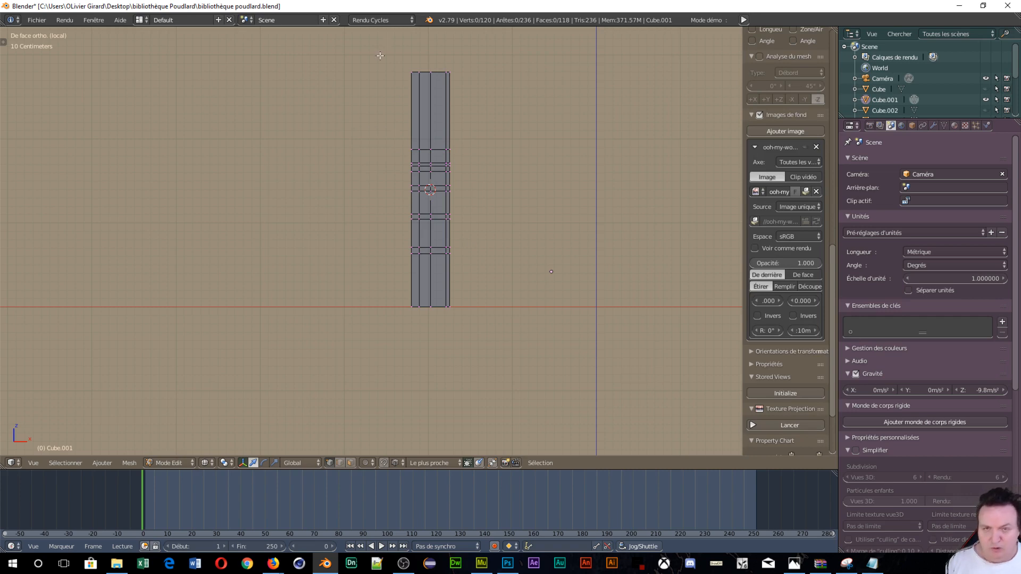
drag(385, 55, 430, 355)
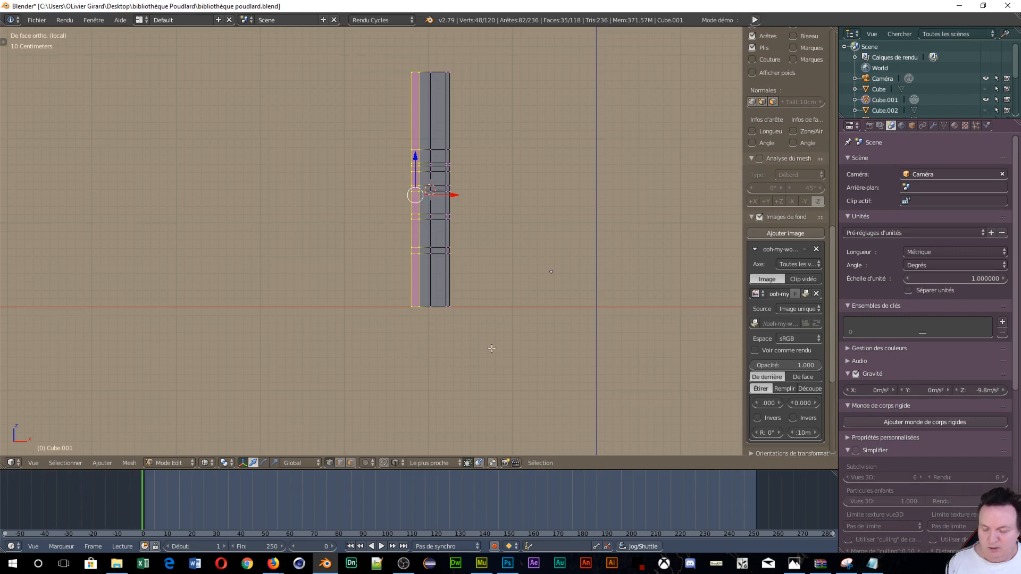
key(x)
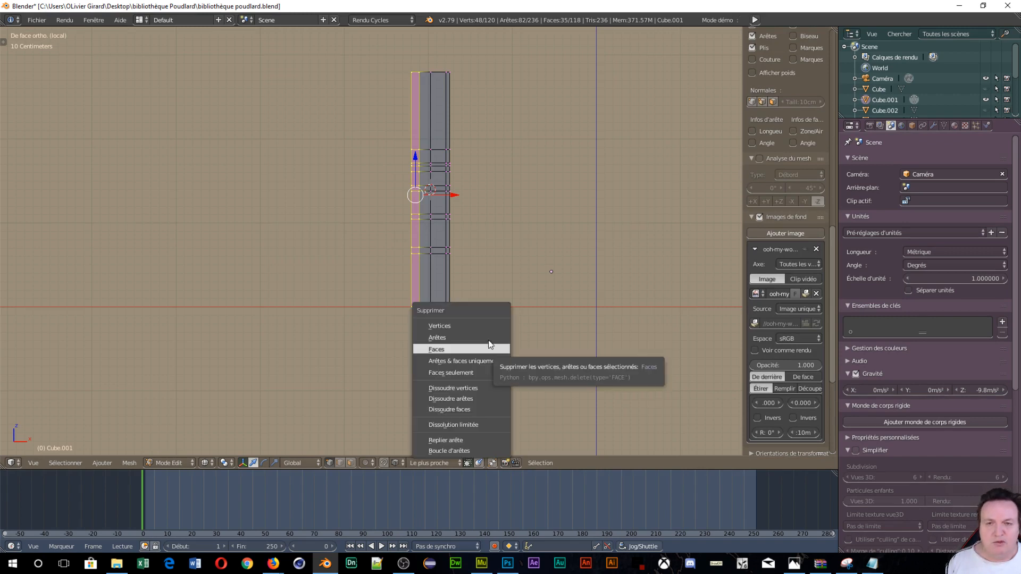
click(485, 325)
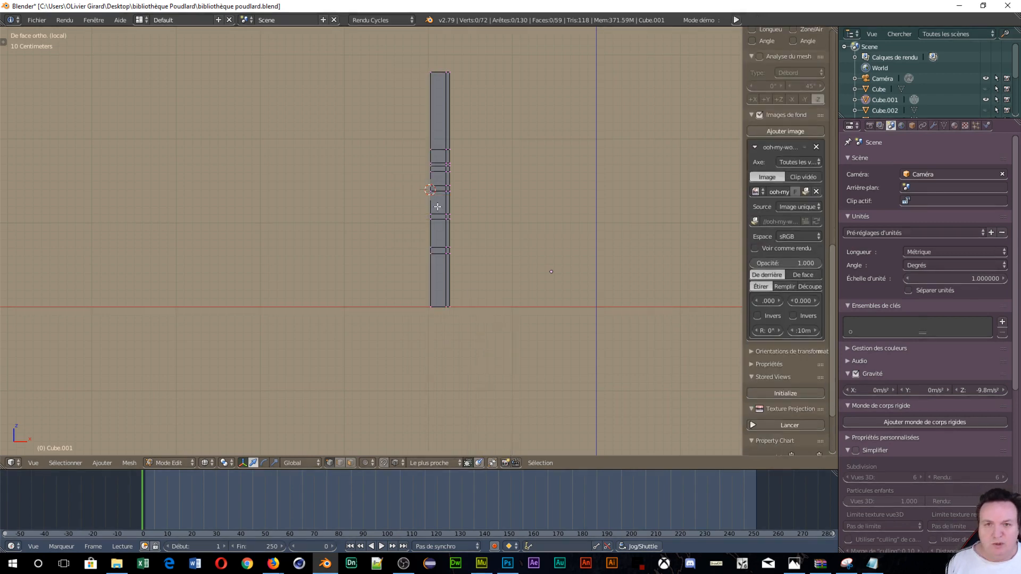
Switch to Object Mode and set the half bookcase's origin to the 3D cursor on its cut plane
scroll(433, 197, up, 4)
scroll(505, 117, down, 10)
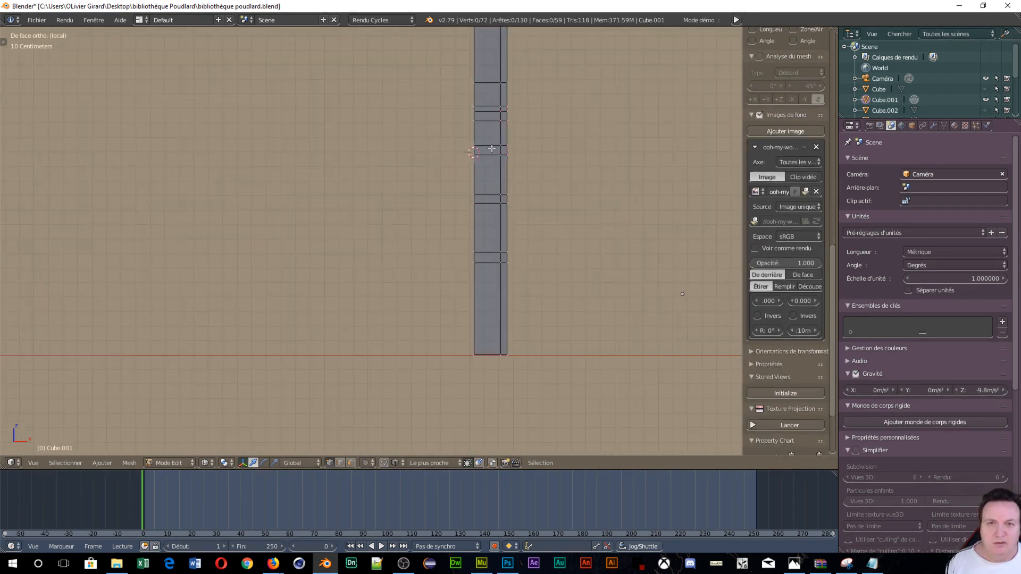
scroll(479, 126, up, 6)
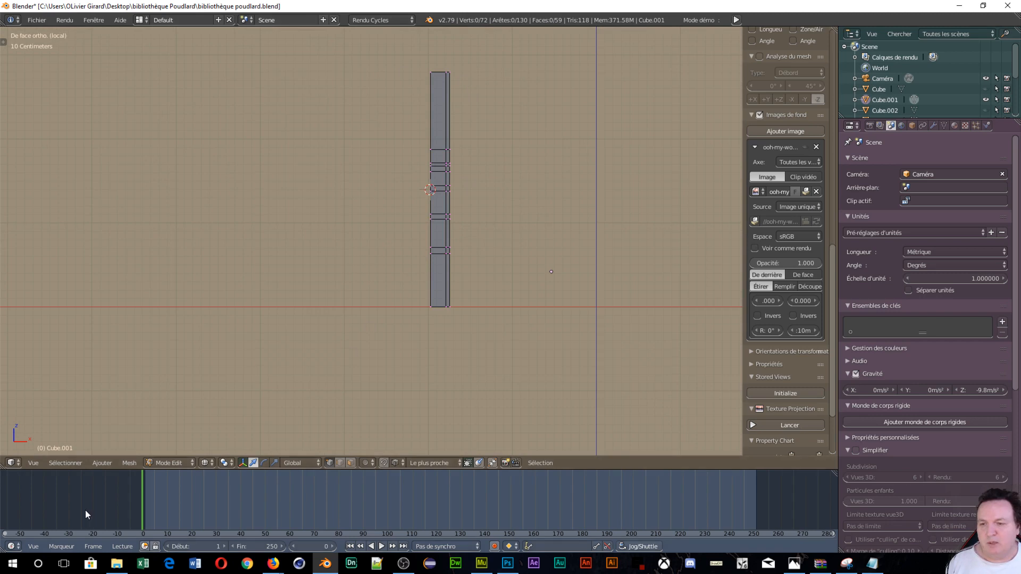
click(127, 461)
mouse_move(148, 414)
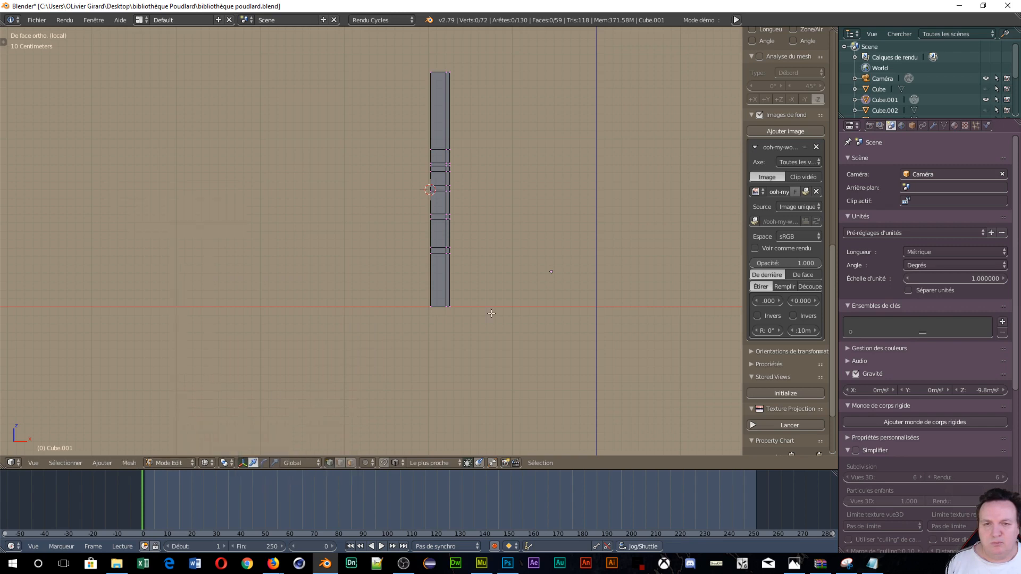
key(ctrl+Tab)
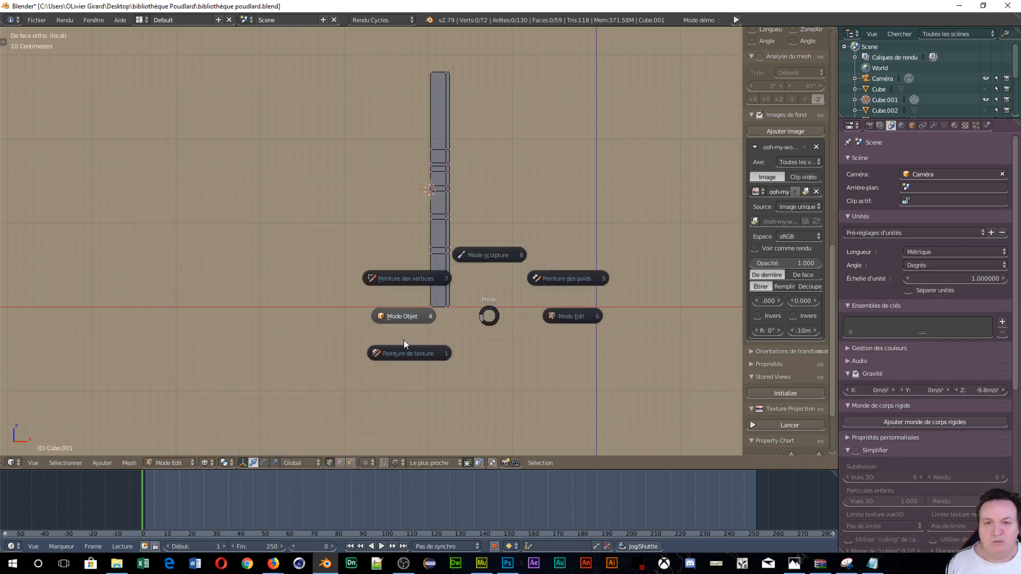
click(389, 317)
click(129, 463)
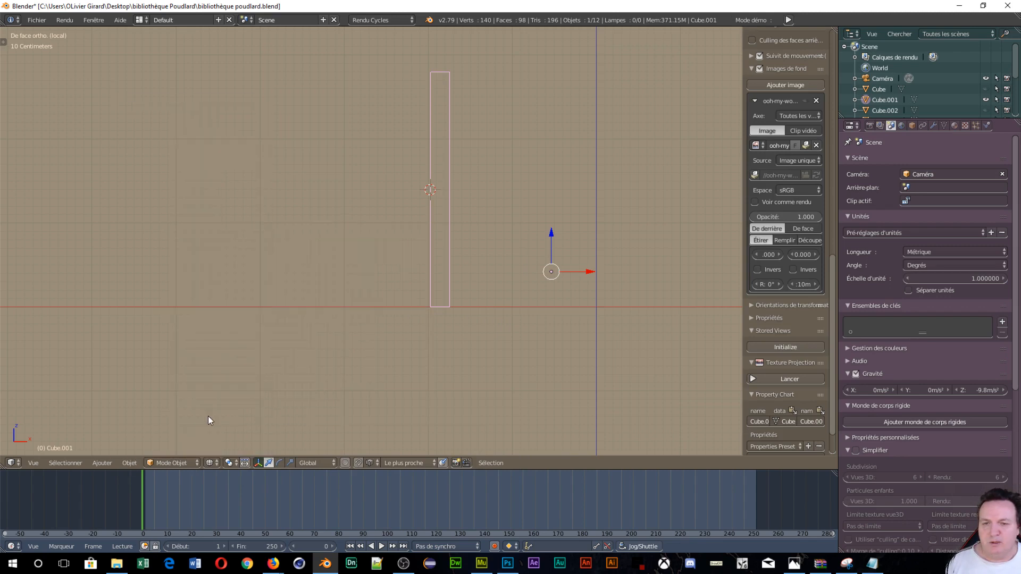
click(129, 462)
mouse_move(154, 414)
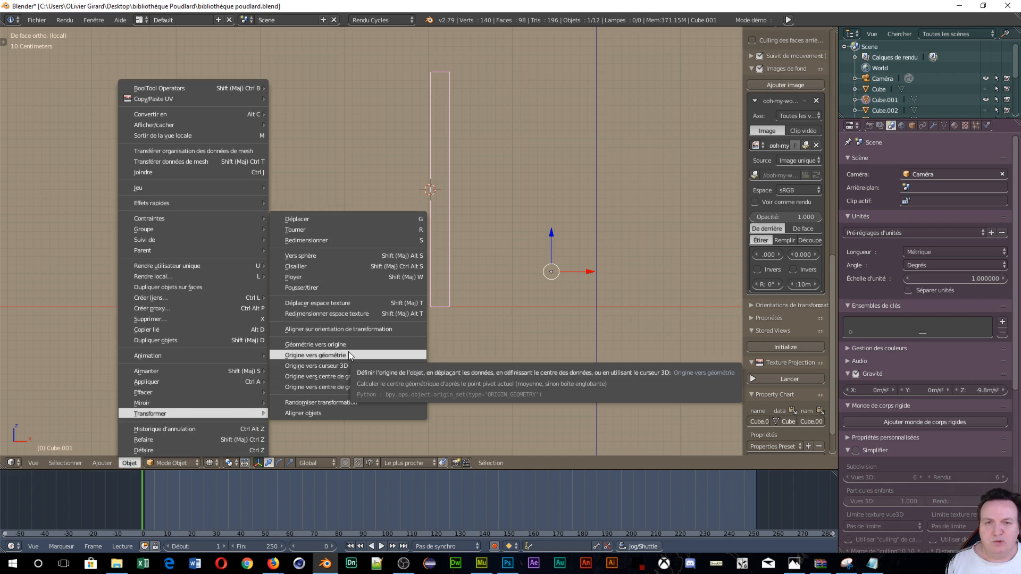
click(347, 365)
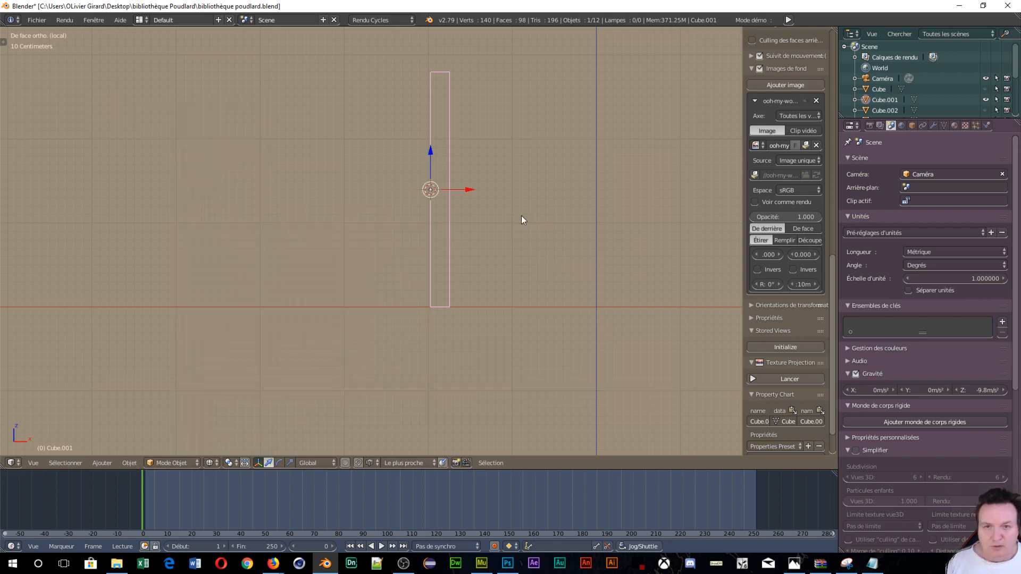
Add a Mirror modifier on the X axis to the half bookcase and enable clipping (Troncature)
mouse_move(522, 217)
middle_down()
mouse_move(533, 230)
mouse_move(497, 234)
mouse_move(531, 221)
middle_up()
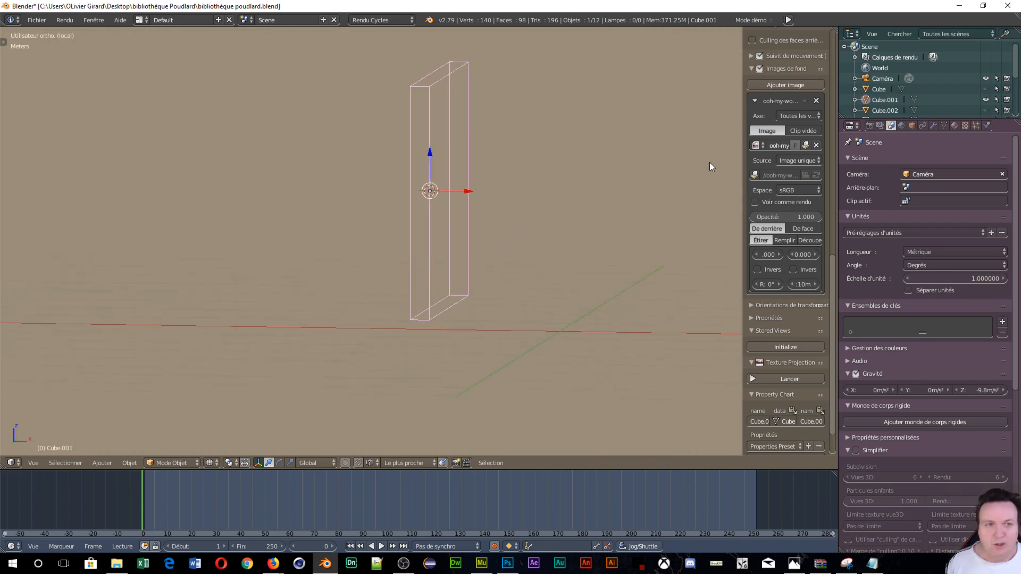
click(932, 126)
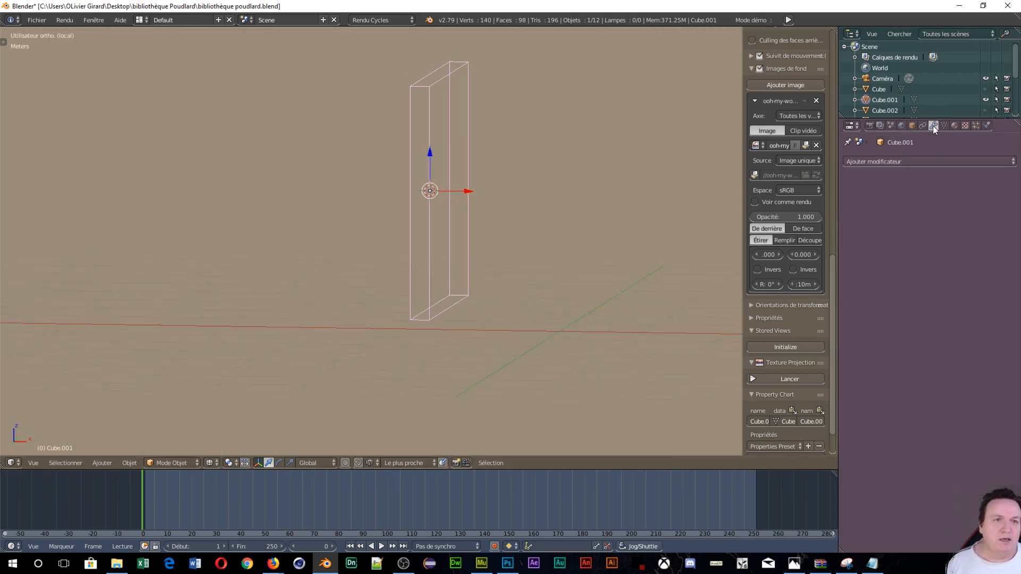
click(910, 162)
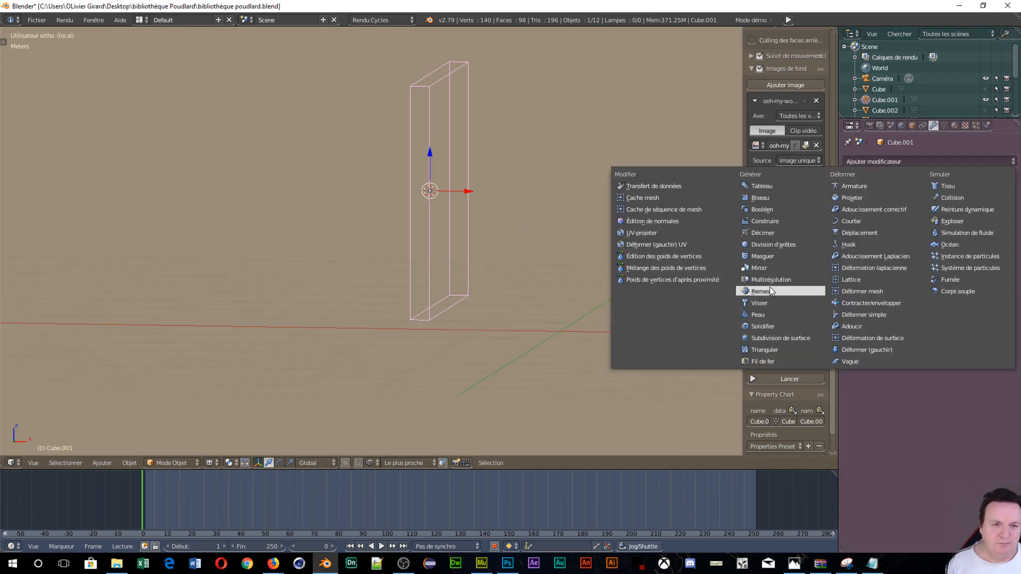
click(765, 271)
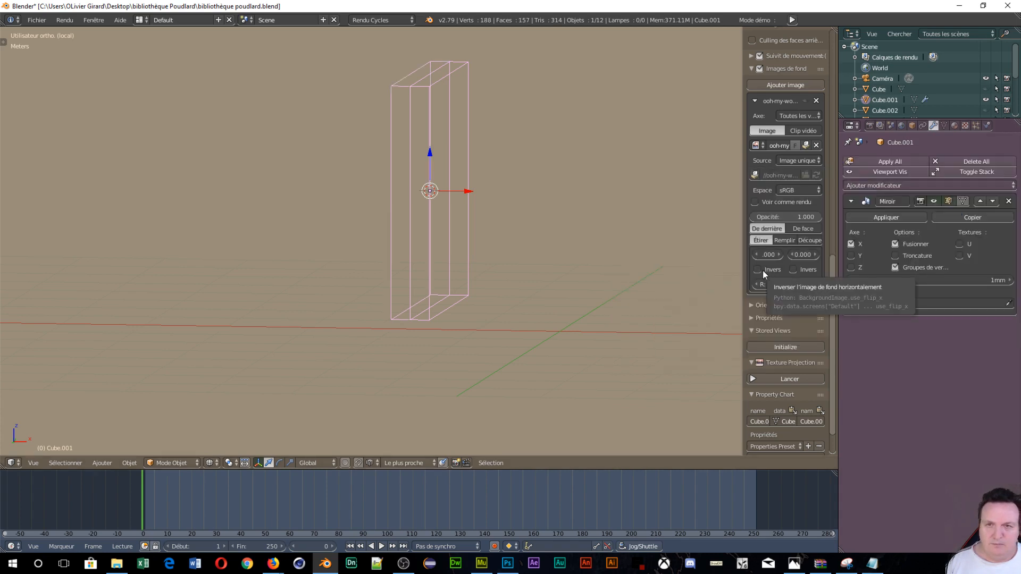
middle_drag(505, 287, 526, 271)
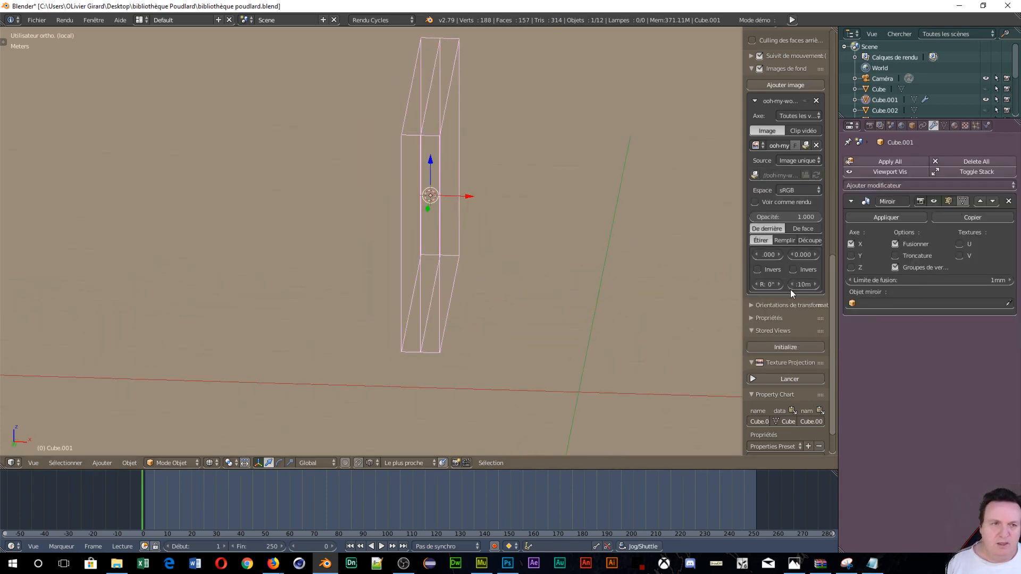
click(896, 256)
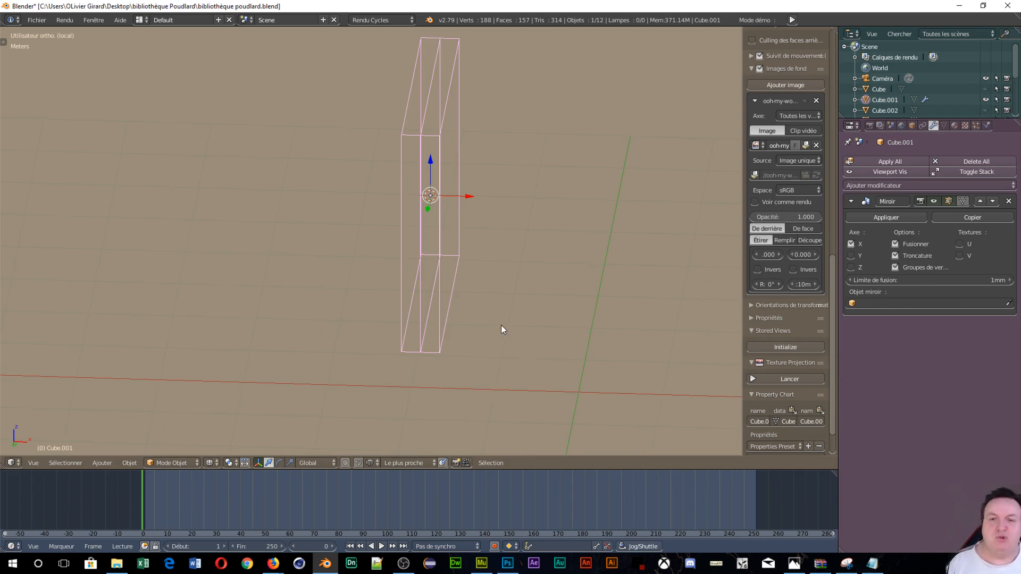
Return the mirrored bookcase to Edit Mode and inspect its loop cuts from the end panel round to the long side
key(ctrl+Tab)
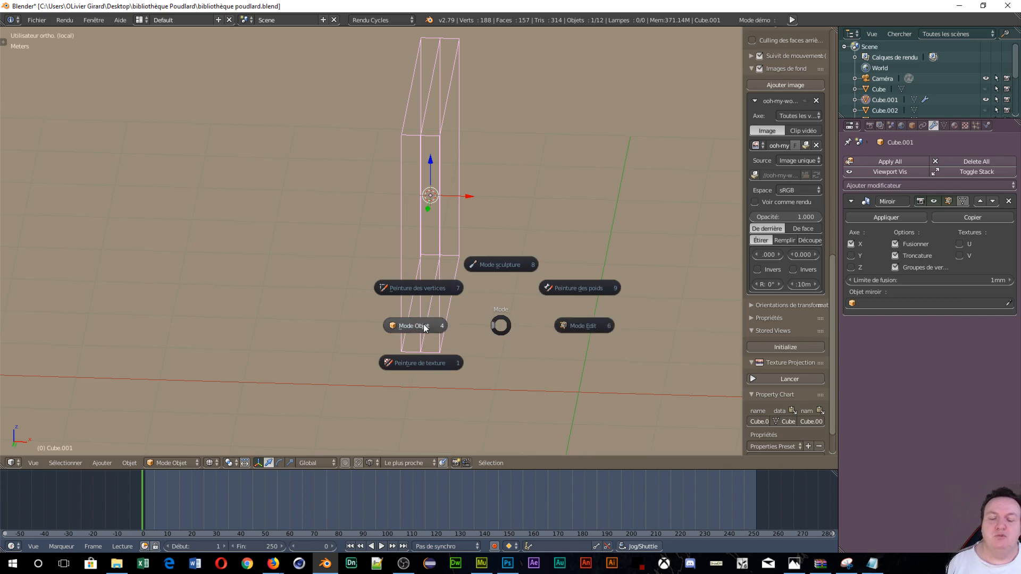
click(590, 330)
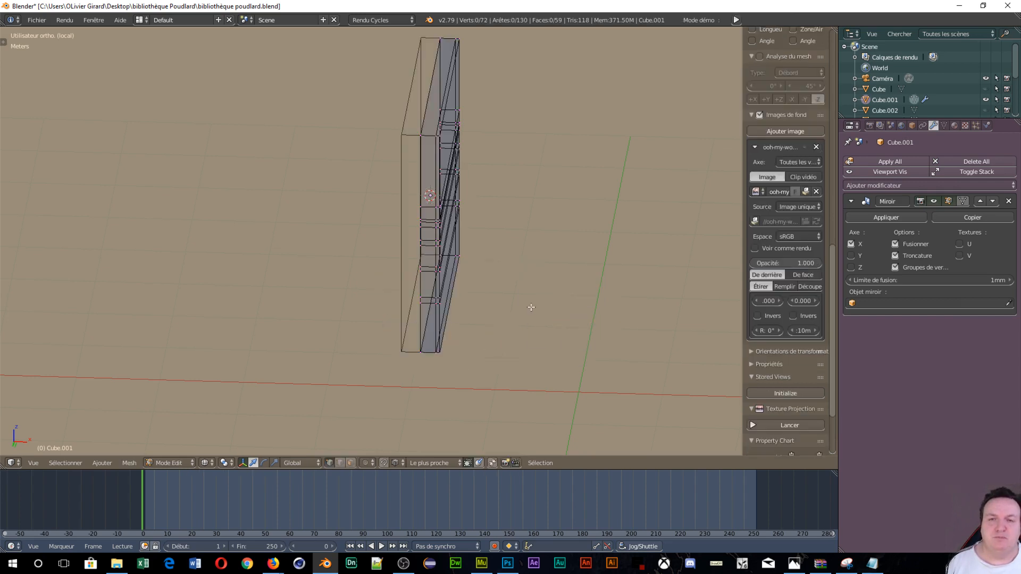
scroll(532, 276, up, 6)
middle_drag(548, 224, 538, 271)
scroll(533, 218, down, 3)
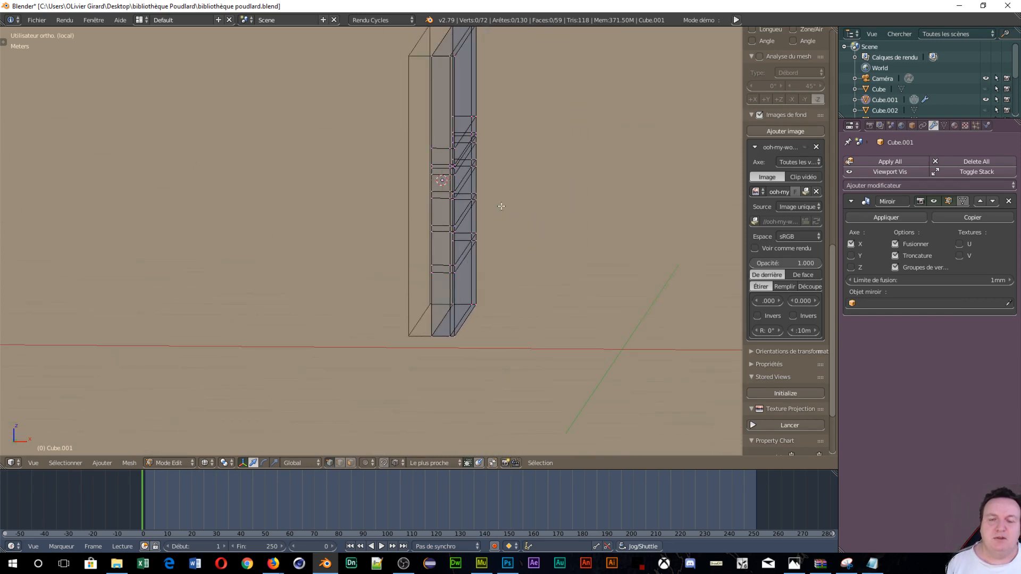
middle_drag(501, 206, 421, 215)
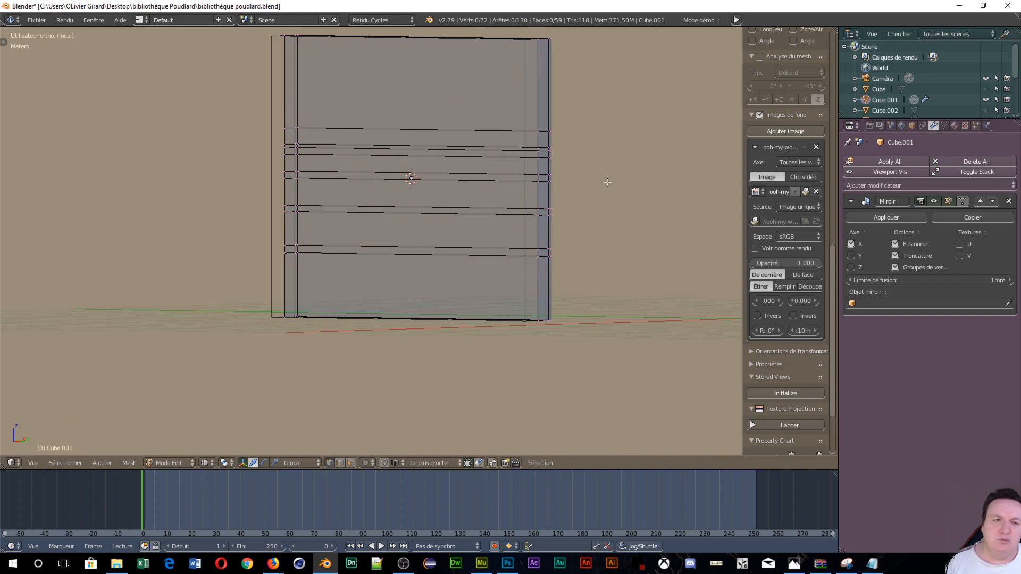
Show the reference photo behind the bookcase in camera view and add two horizontal loop cuts across its uppermost section
key(KP_0)
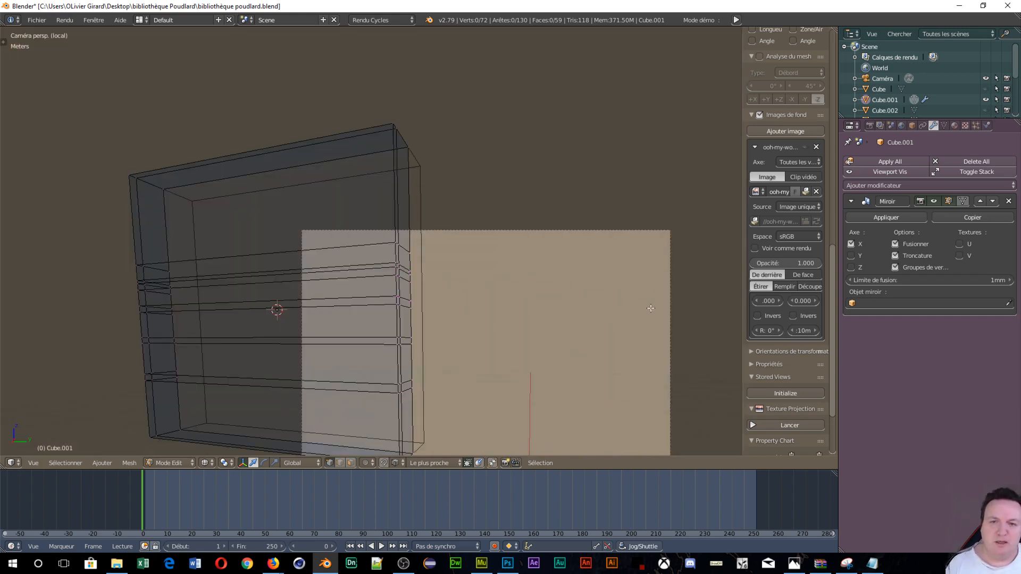
click(805, 148)
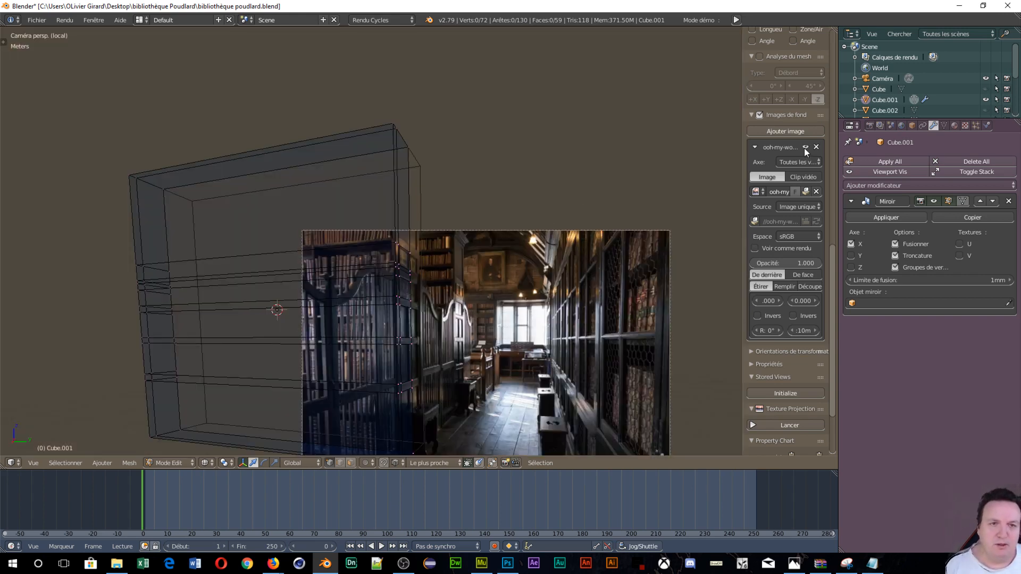
scroll(438, 365, up, 8)
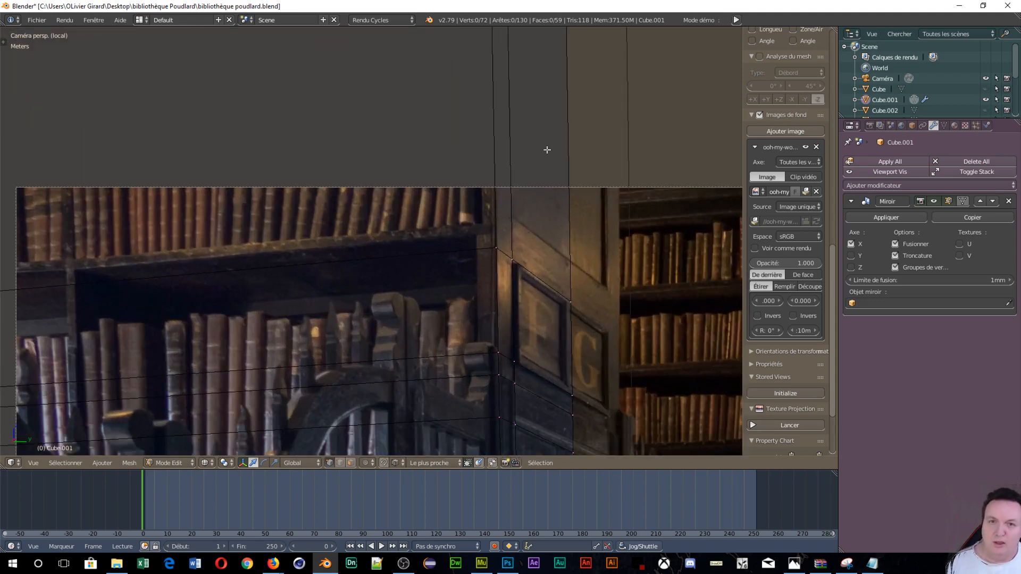
scroll(537, 85, down, 4)
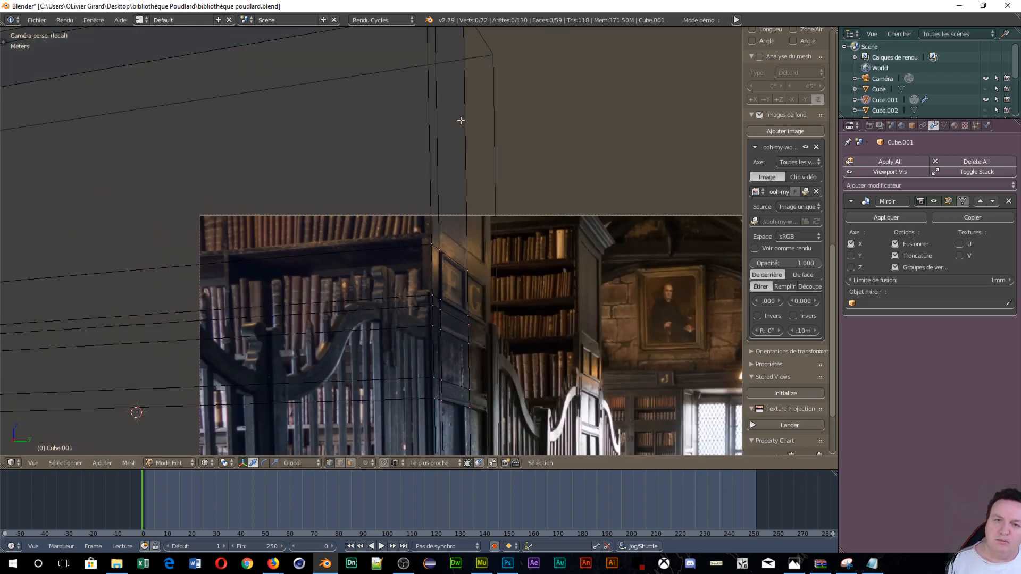
key(ctrl+r)
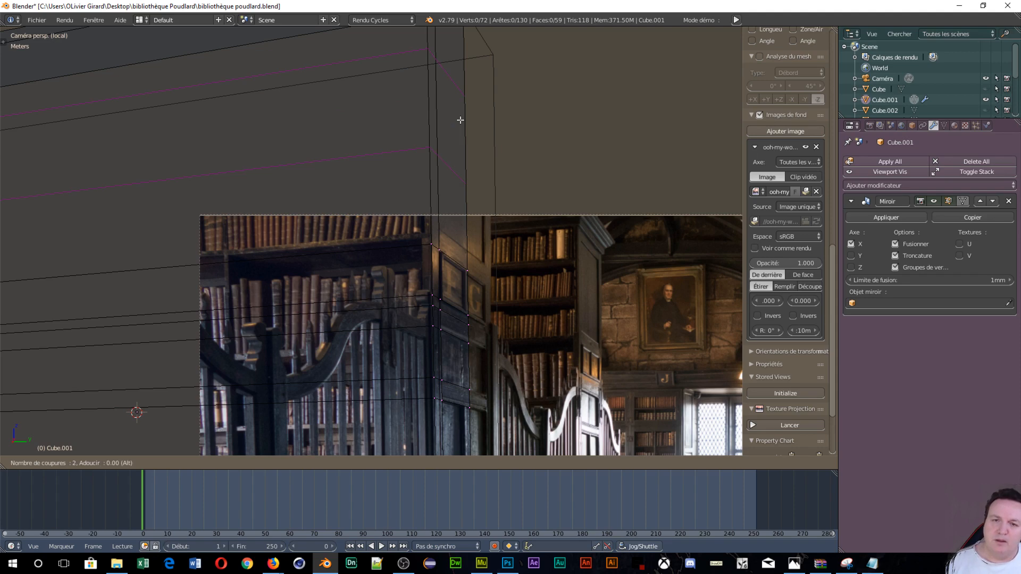
click(460, 121)
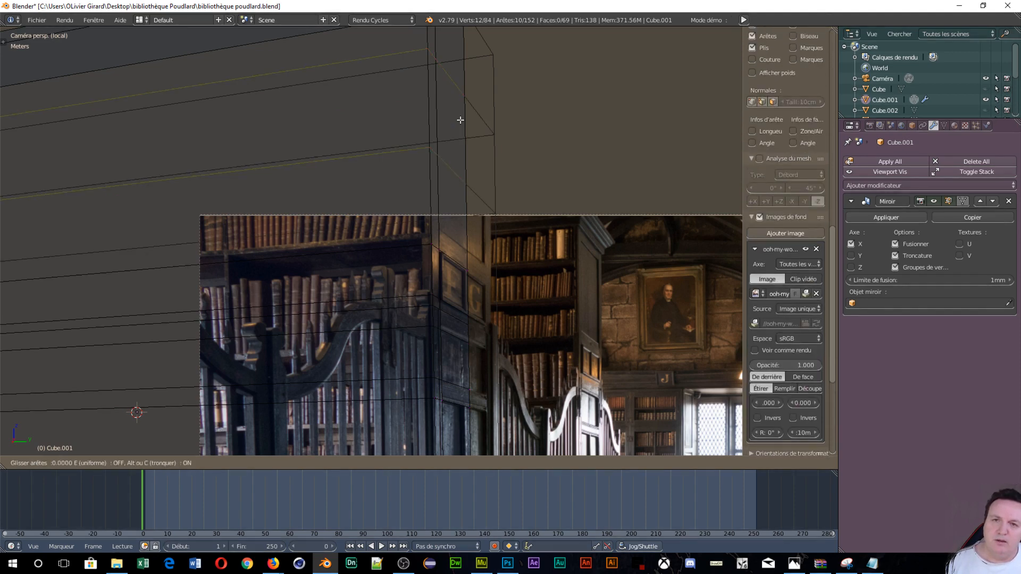
click(460, 120)
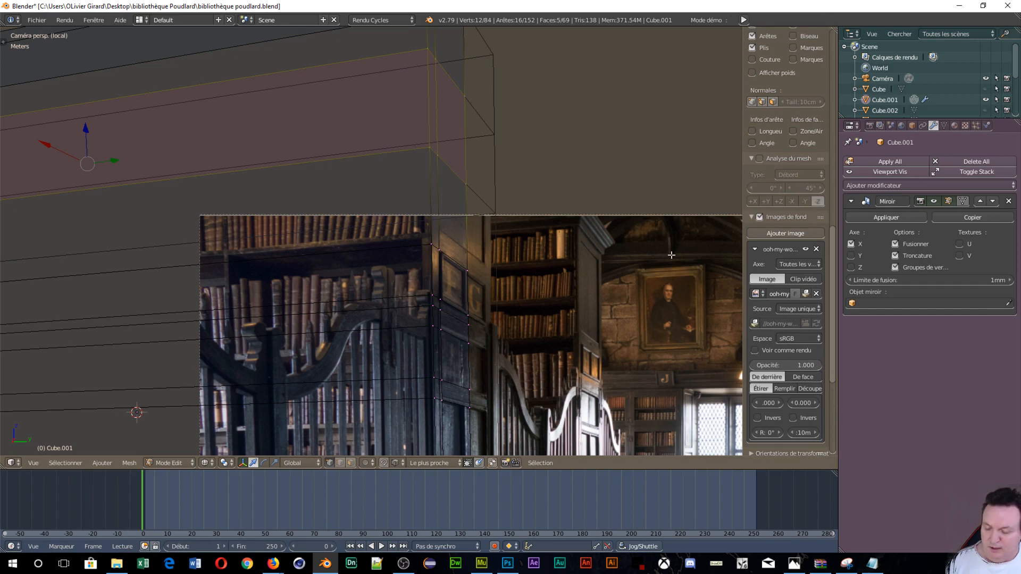
Scale the two new loops apart along Z to frame a tall upper panel between narrow rails, matching the reference photo
key(s)
key(z)
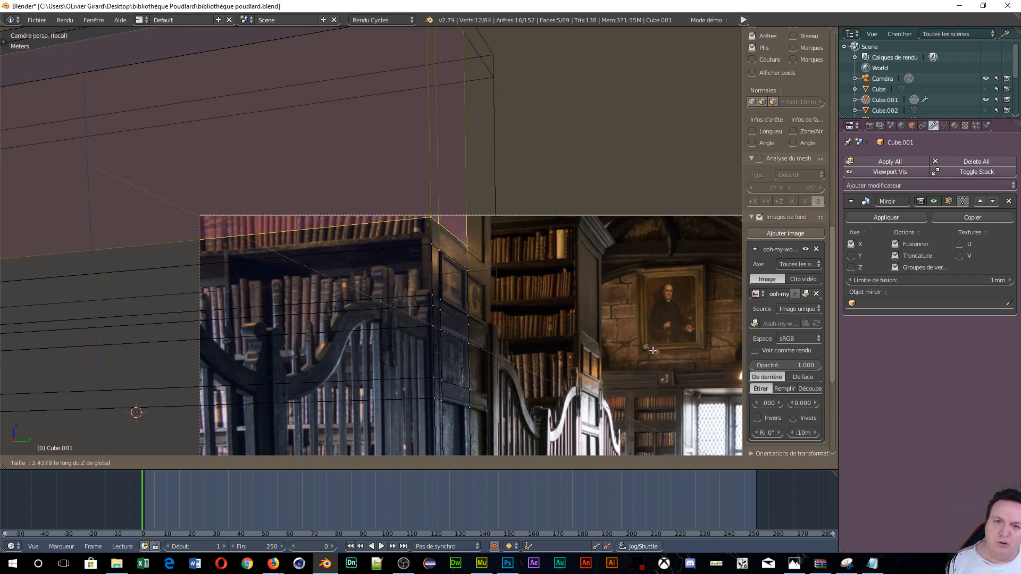
click(695, 404)
scroll(519, 192, down, 4)
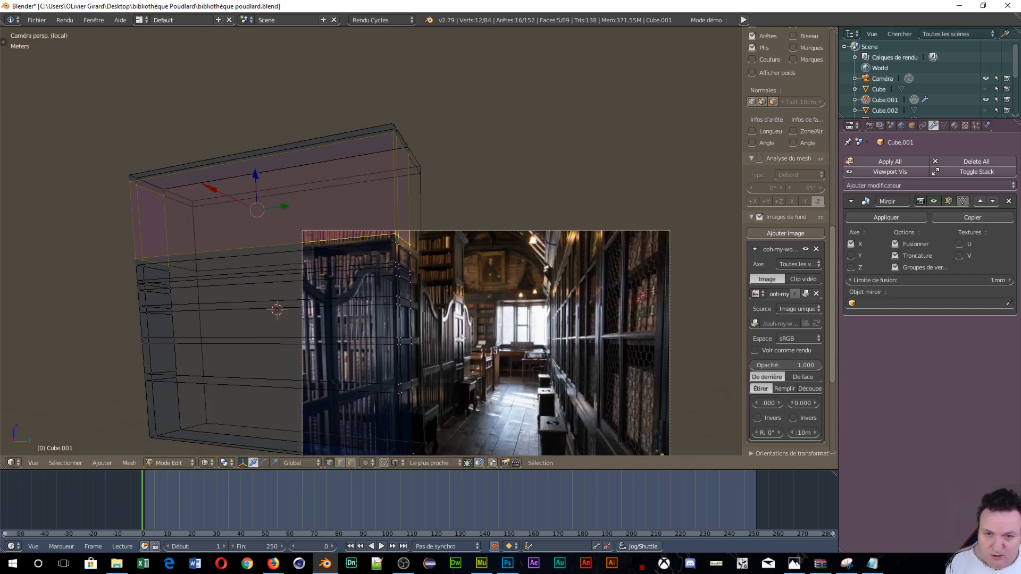
scroll(461, 339, up, 1)
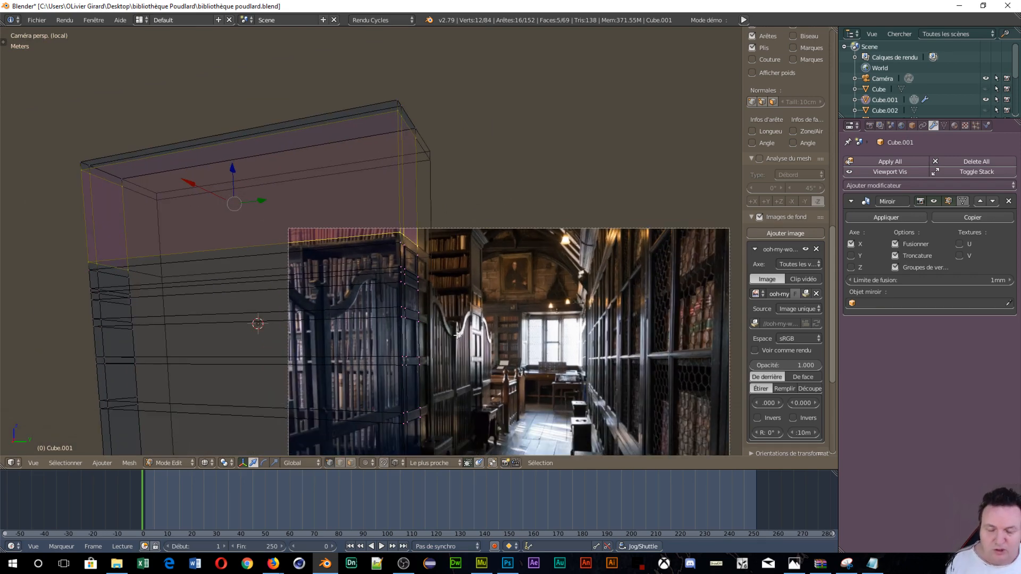
Hide the reference photo and show the isolated bookcase in an orthographic front view
click(806, 250)
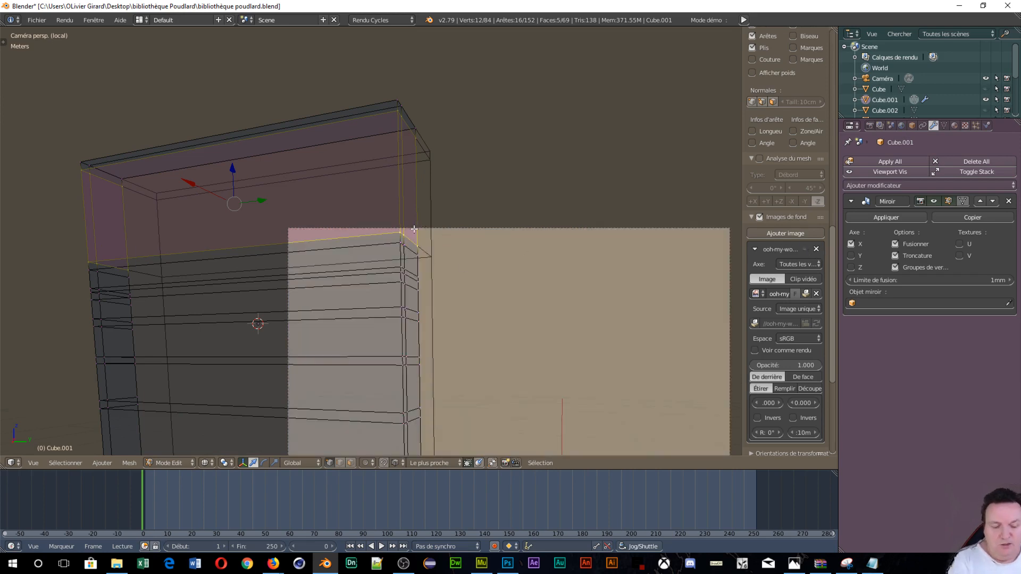
key(KP_Divide)
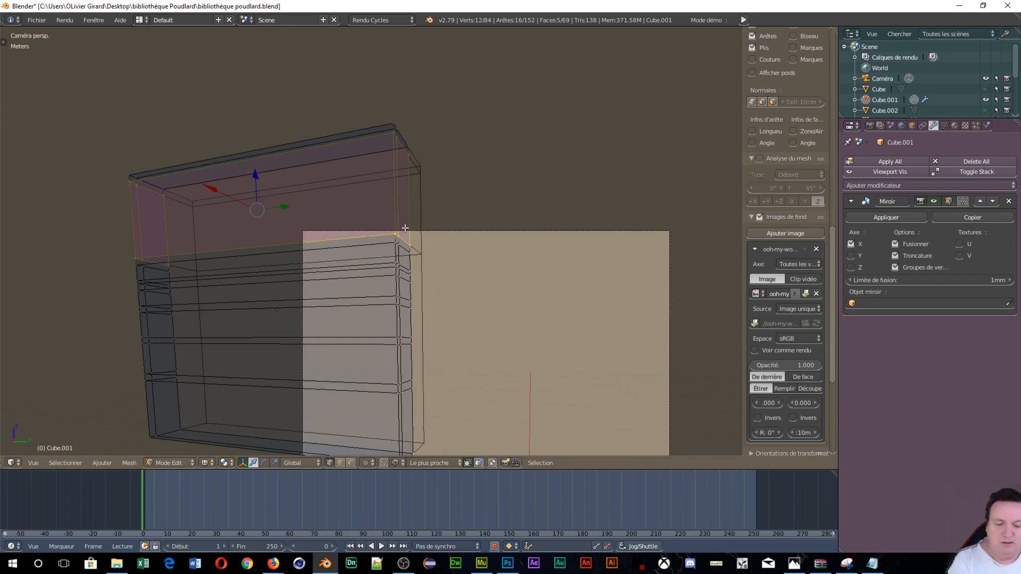
key(KP_Divide)
key(KP_1)
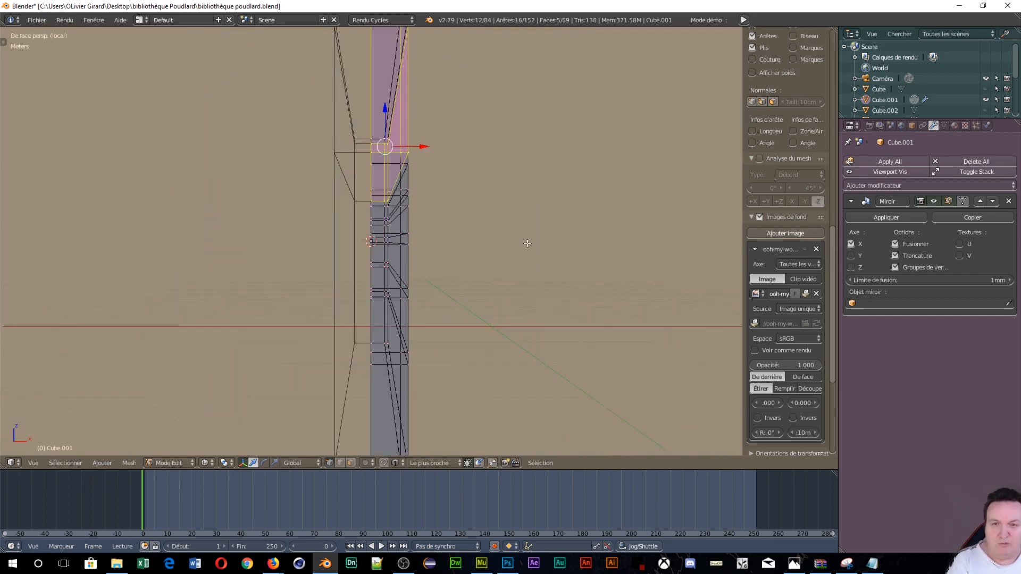
key(KP_5)
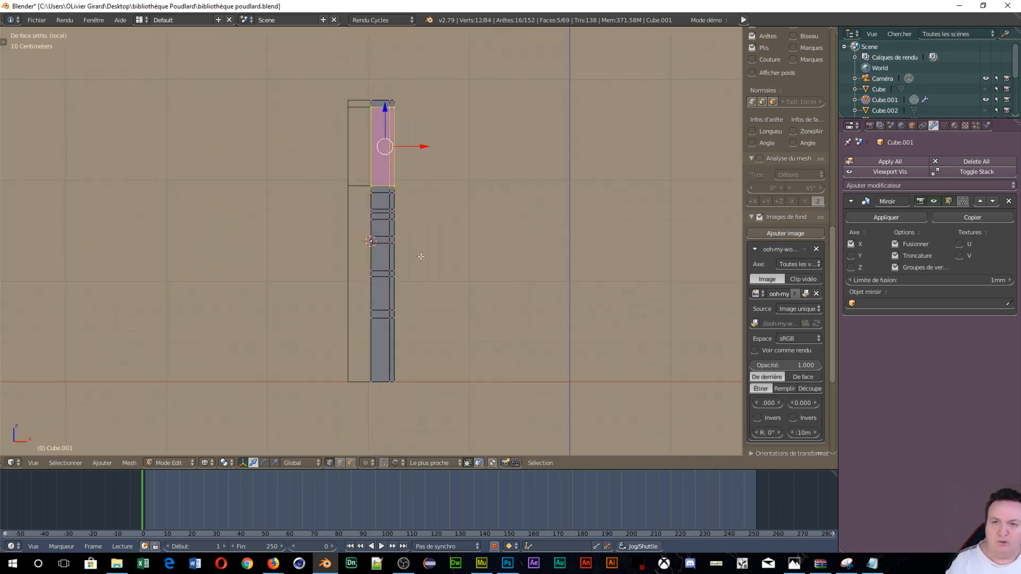
scroll(418, 280, up, 4)
scroll(415, 271, down, 3)
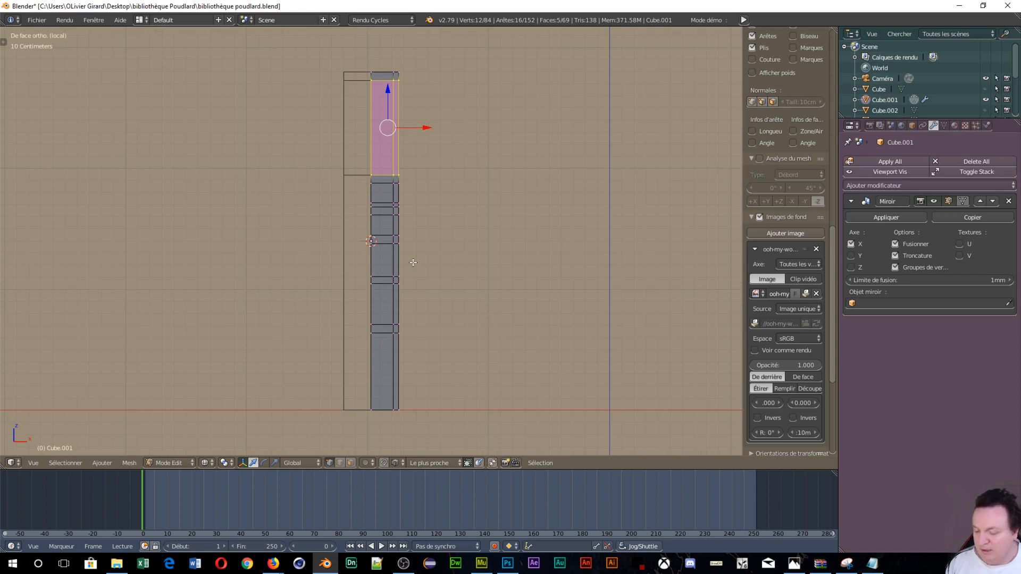
key(ctrl+Tab)
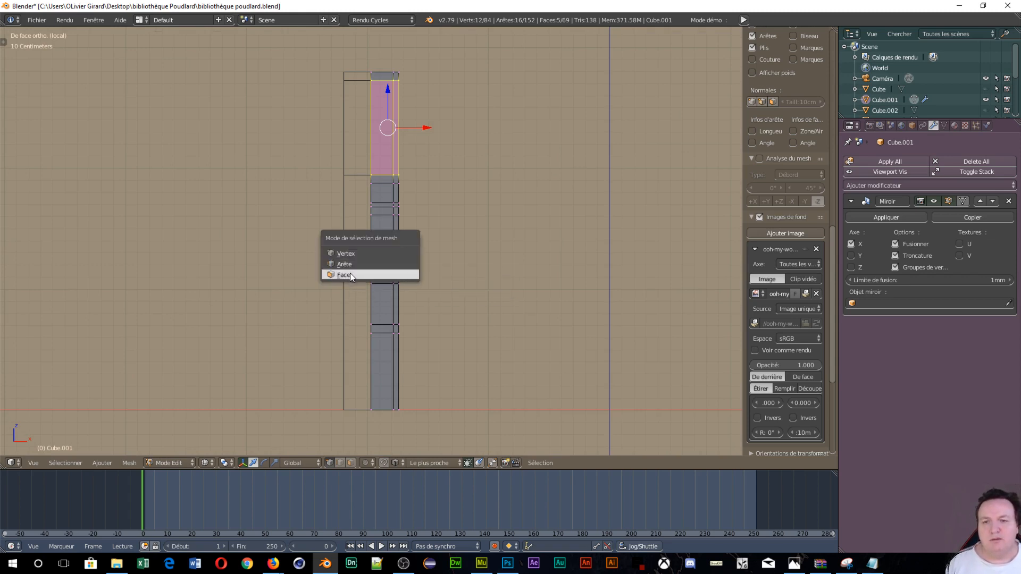
click(360, 253)
scroll(390, 298, up, 7)
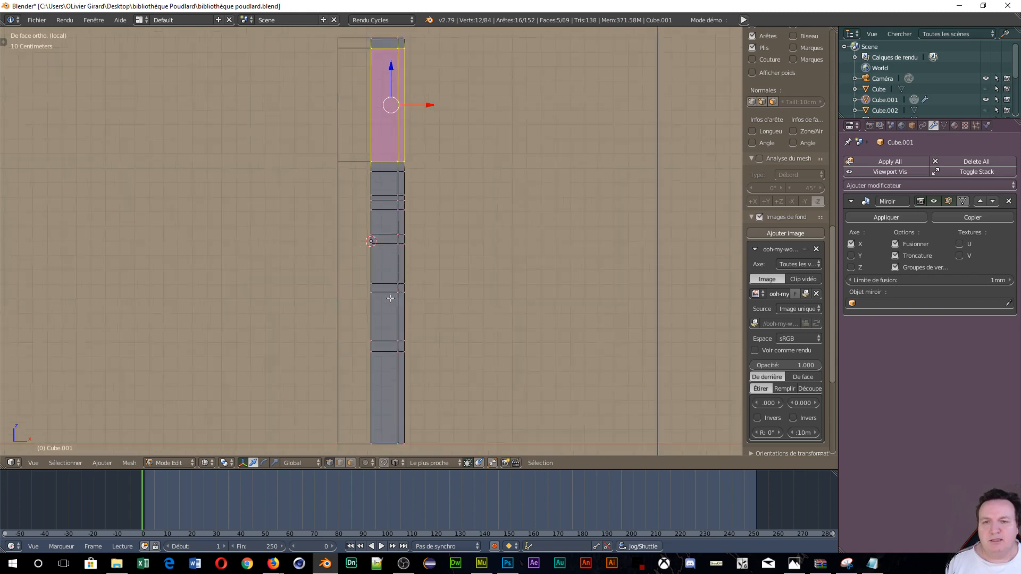
scroll(390, 297, down, 4)
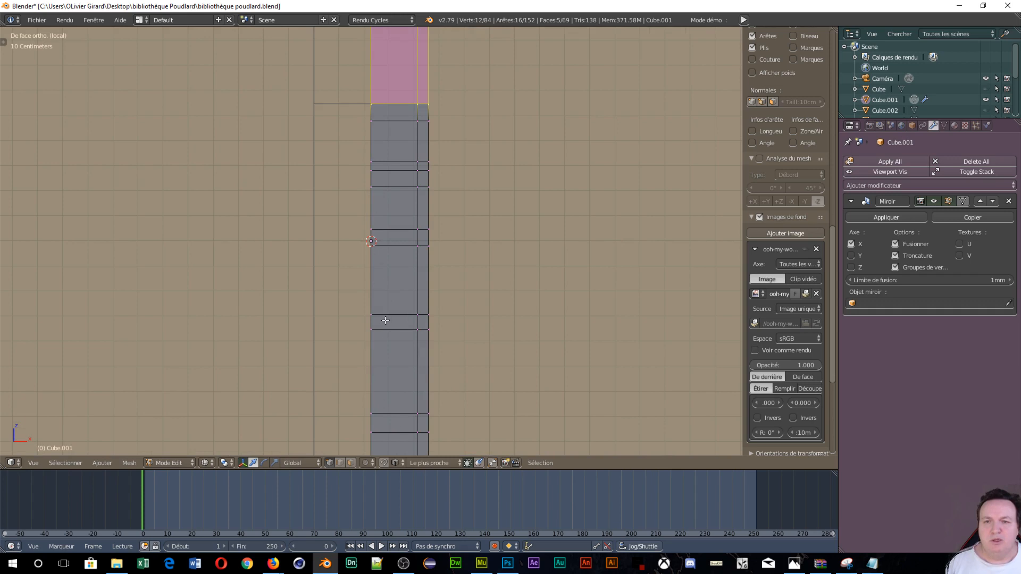
scroll(386, 241, down, 4)
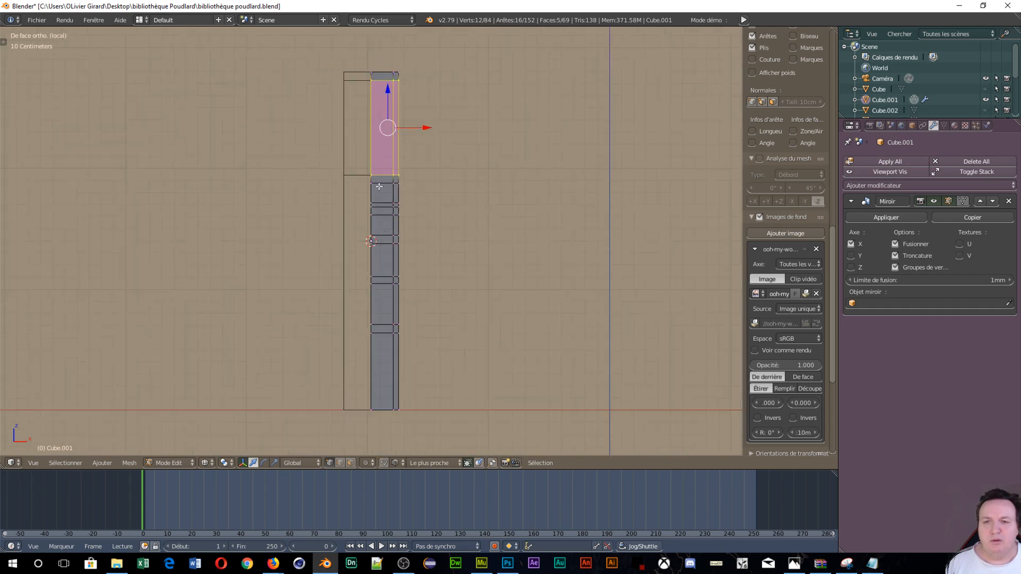
scroll(365, 145, up, 3)
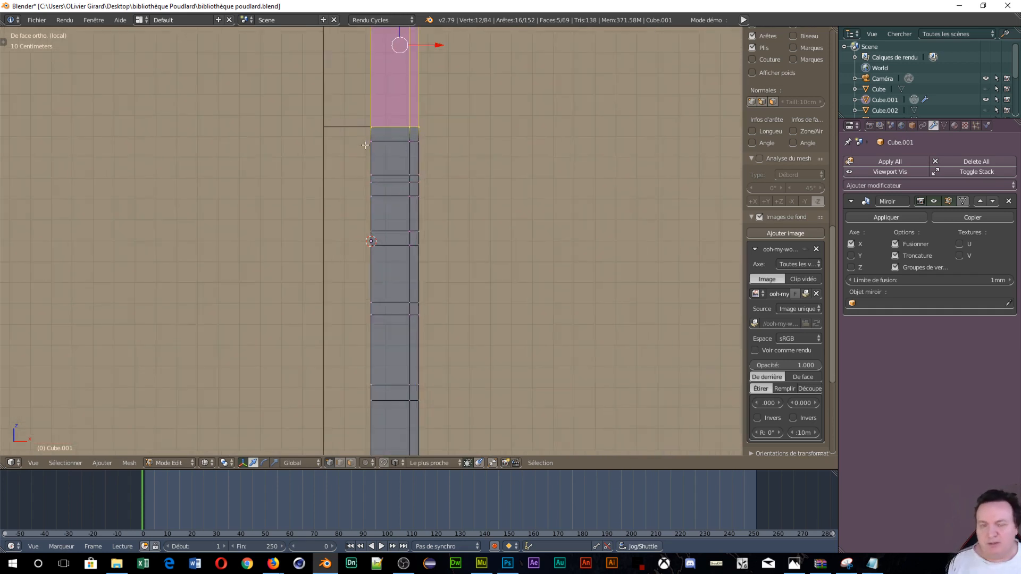
Switch to face select mode and select only the tall upper panel face on the bookcase's front end
key(ctrl+Tab)
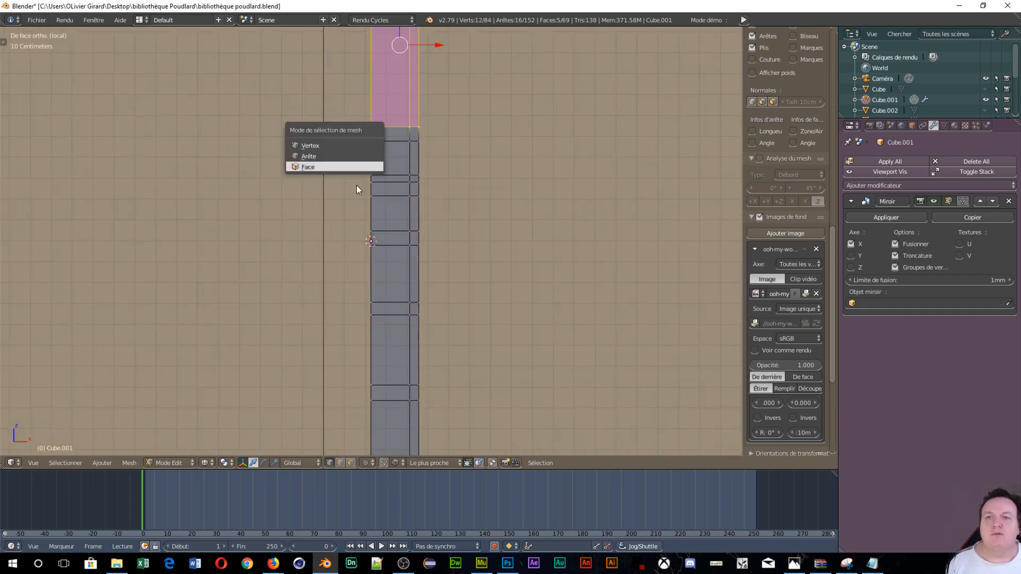
click(337, 170)
scroll(324, 194, down, 5)
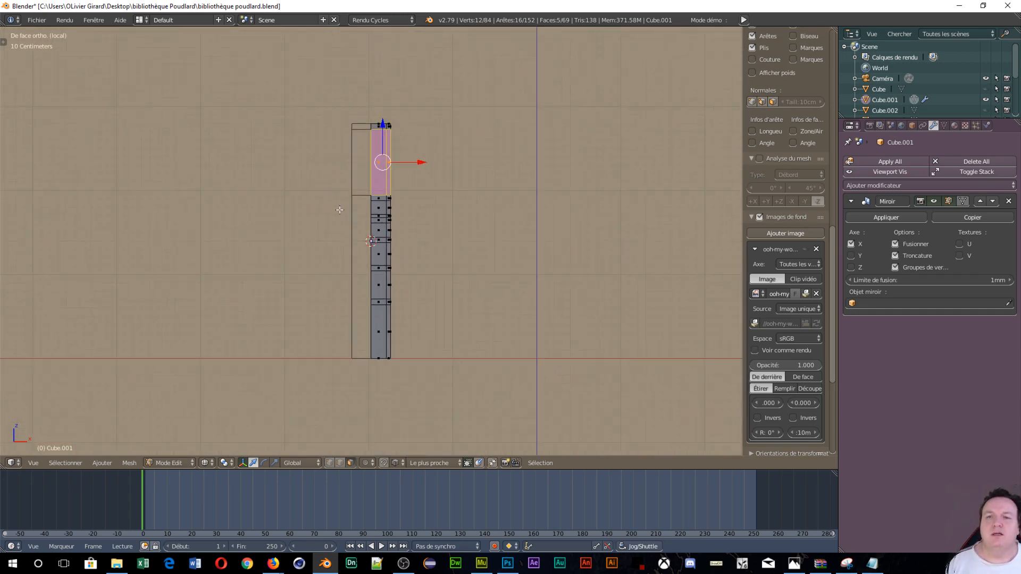
middle_drag(340, 210, 446, 165)
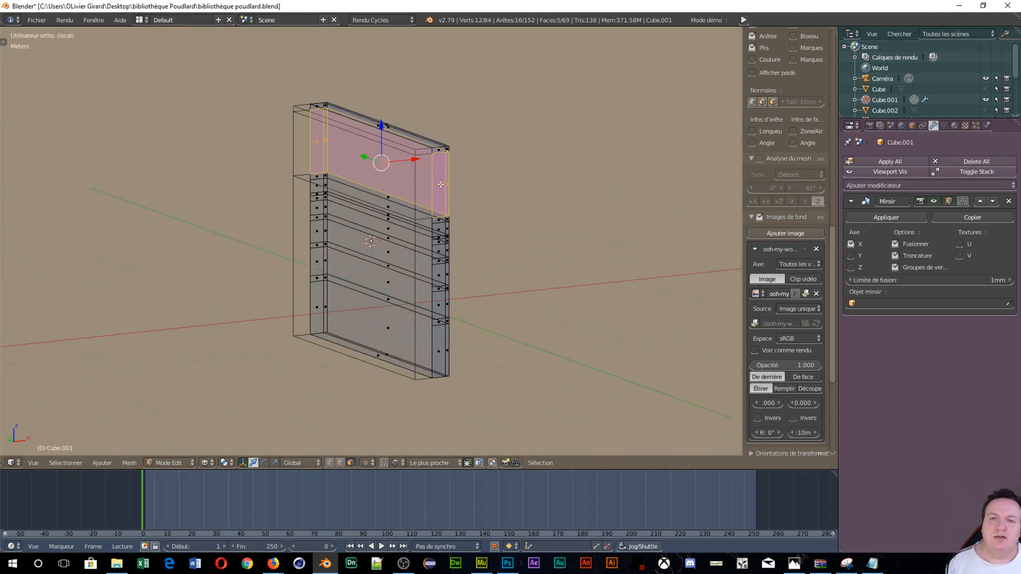
right_click(440, 184)
scroll(497, 215, up, 3)
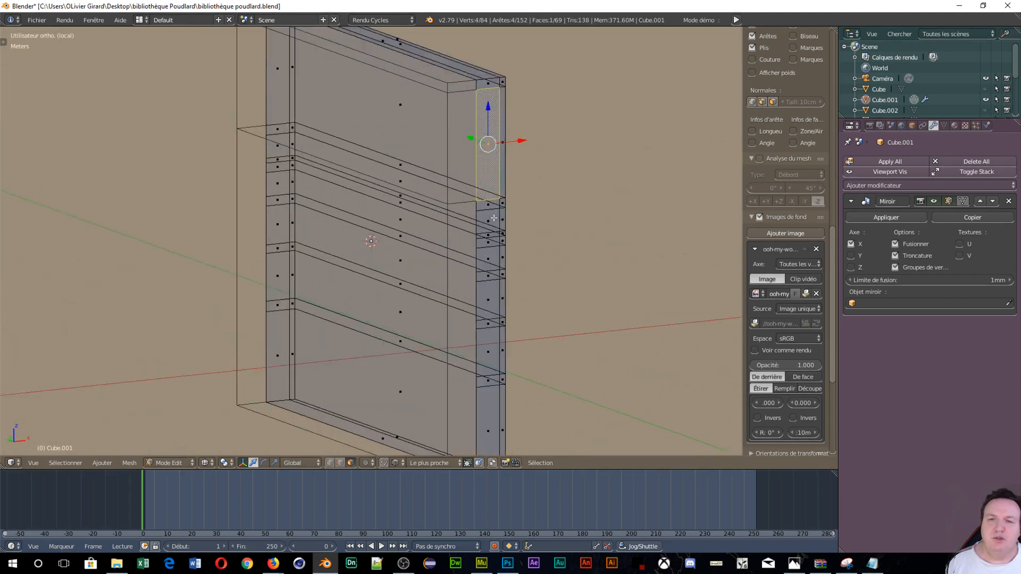
Try to recess the upper end-panel face by moving it along Y, and undo the move
scroll(494, 218, up, 1)
key(g)
key(y)
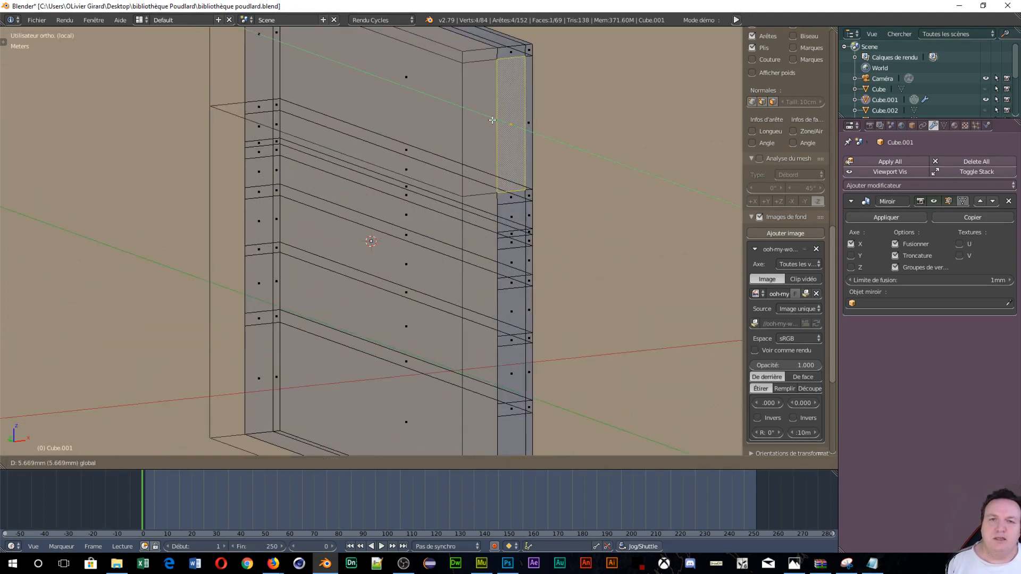
click(491, 120)
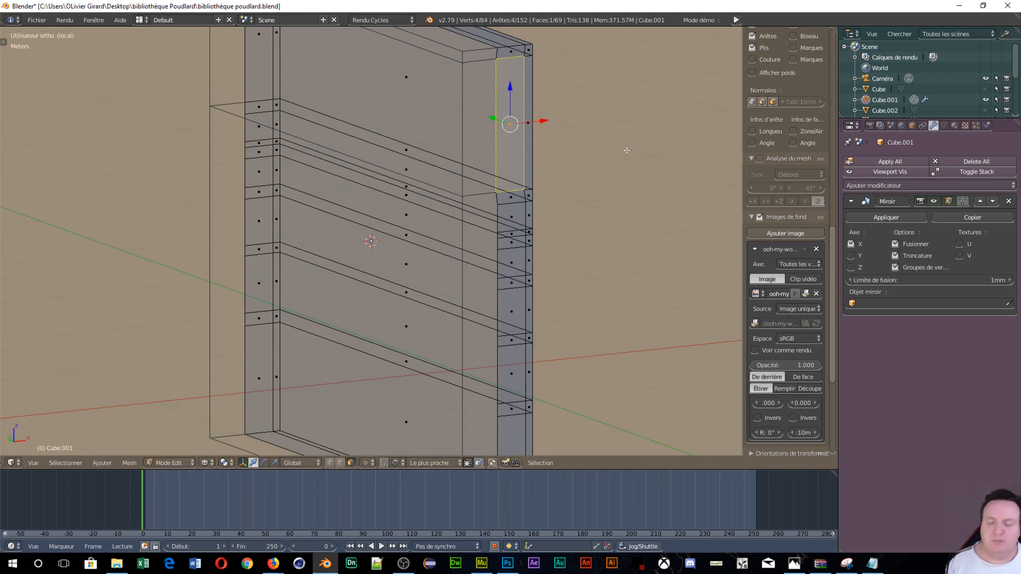
key(ctrl+z)
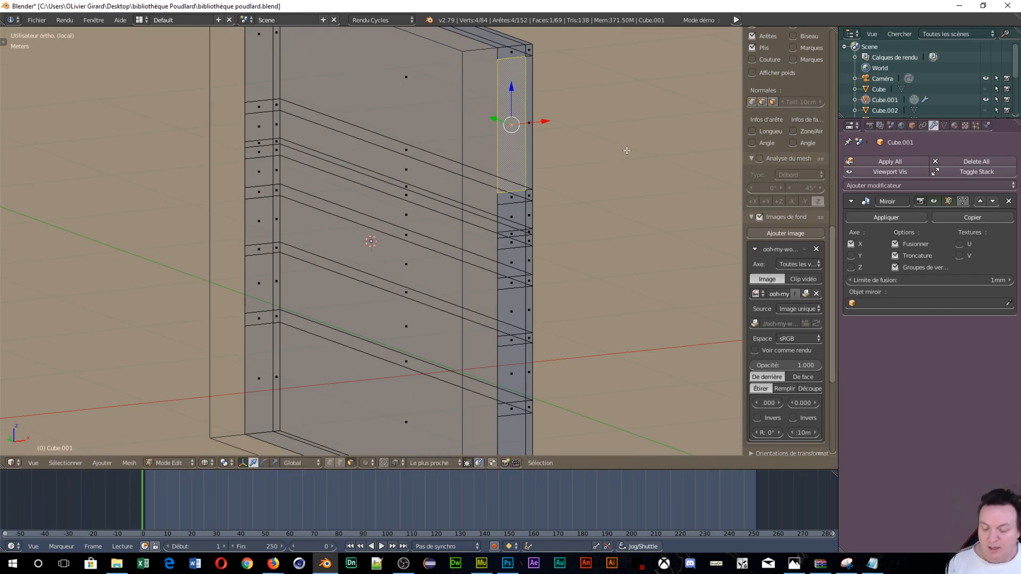
Extrude the upper end-panel face slightly inward along its normal to form a recess
key(e)
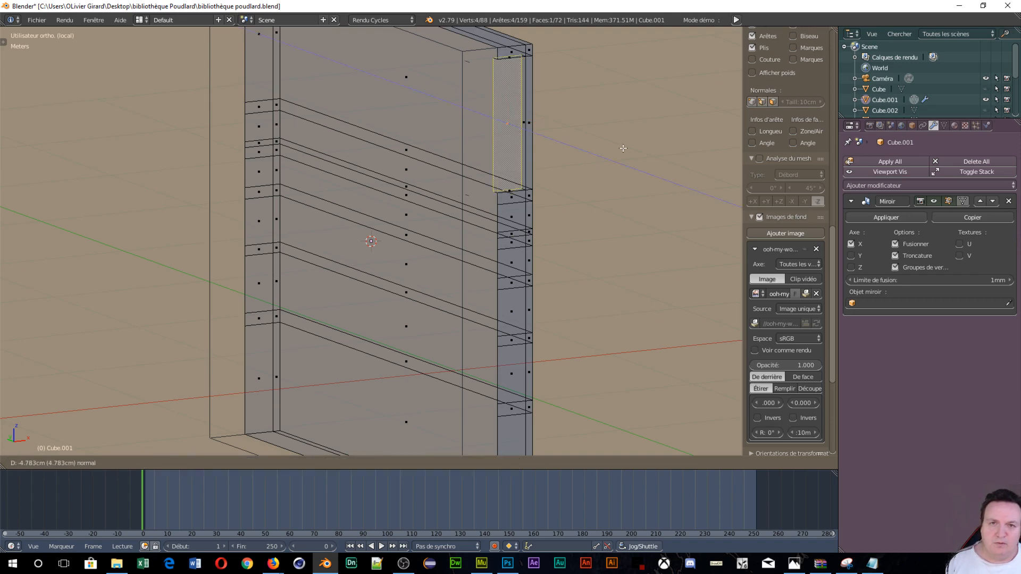
click(623, 148)
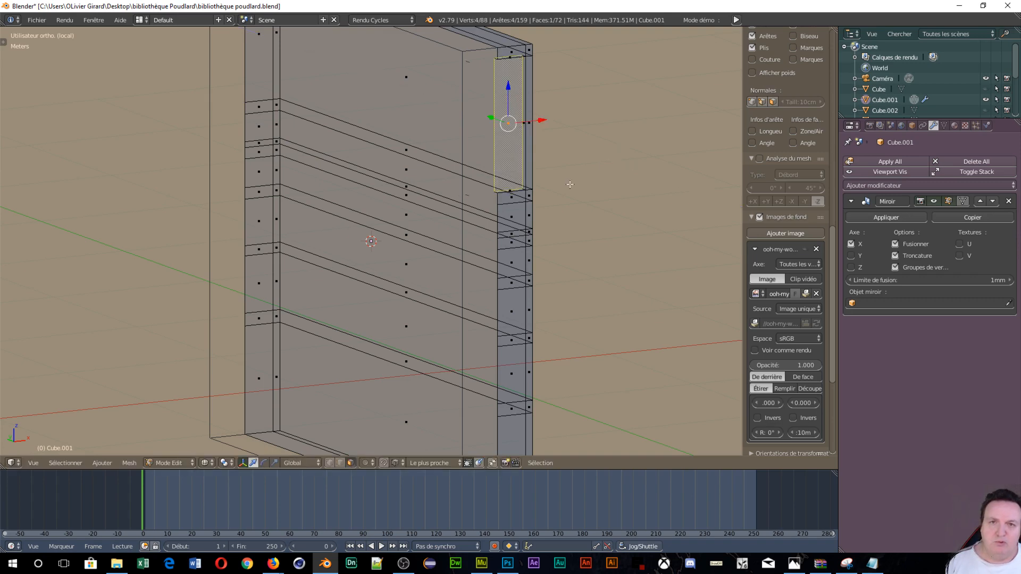
middle_drag(624, 149, 432, 166)
Try to inset and scale down the end-panel face below the upper rail, cancelling both operations
right_click(383, 137)
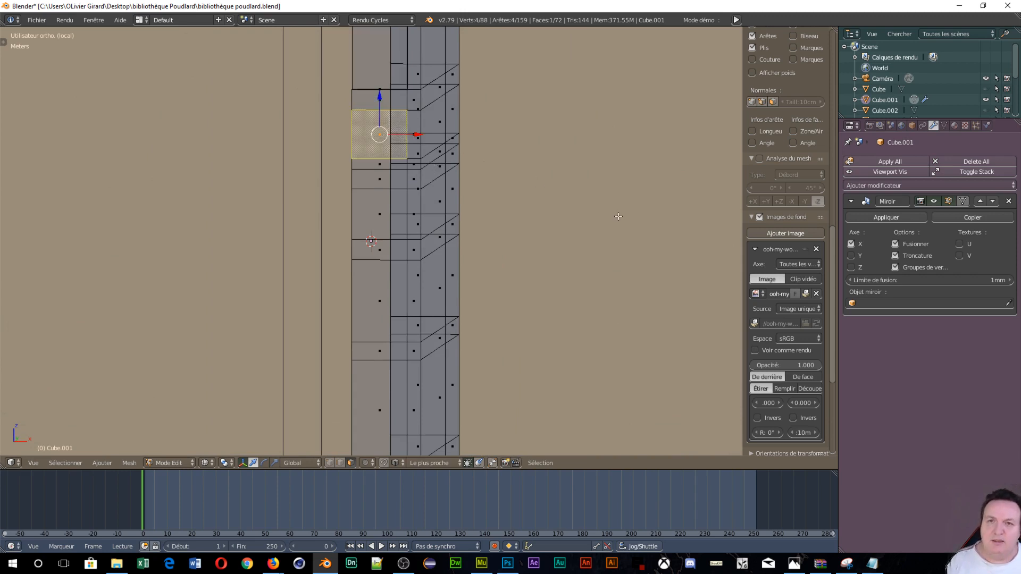
key(i)
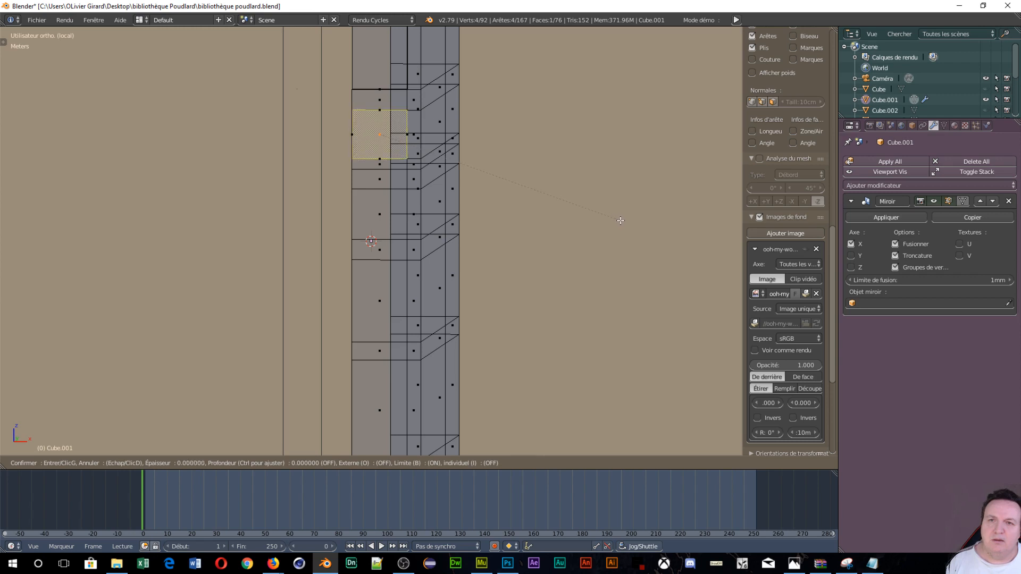
key(Escape)
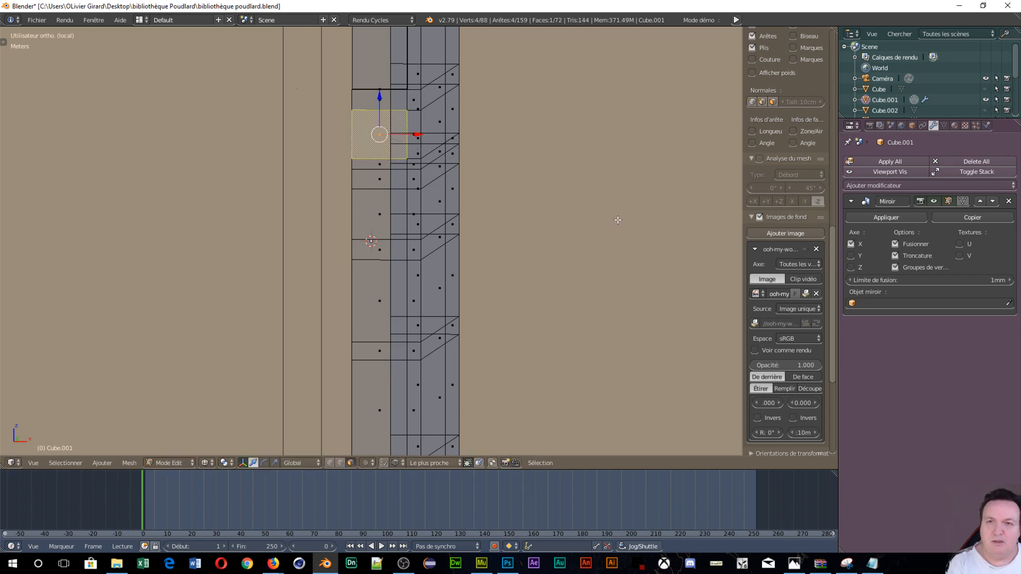
key(KP_1)
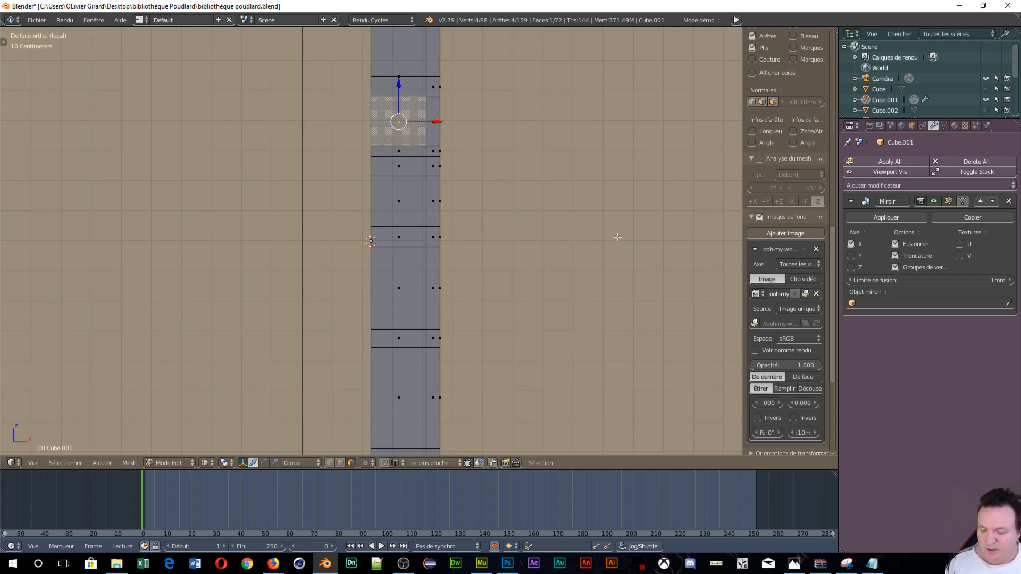
key(s)
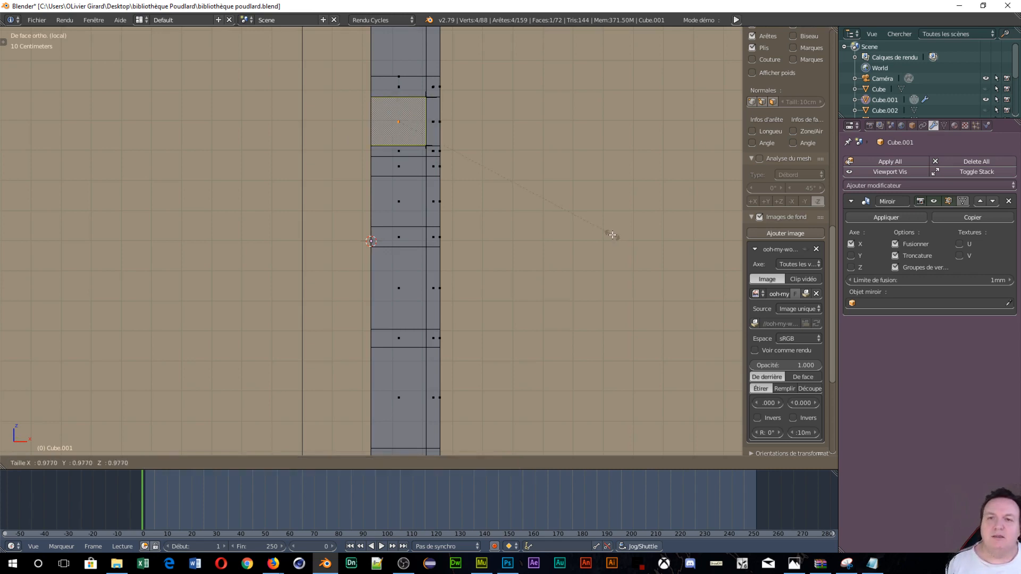
key(Escape)
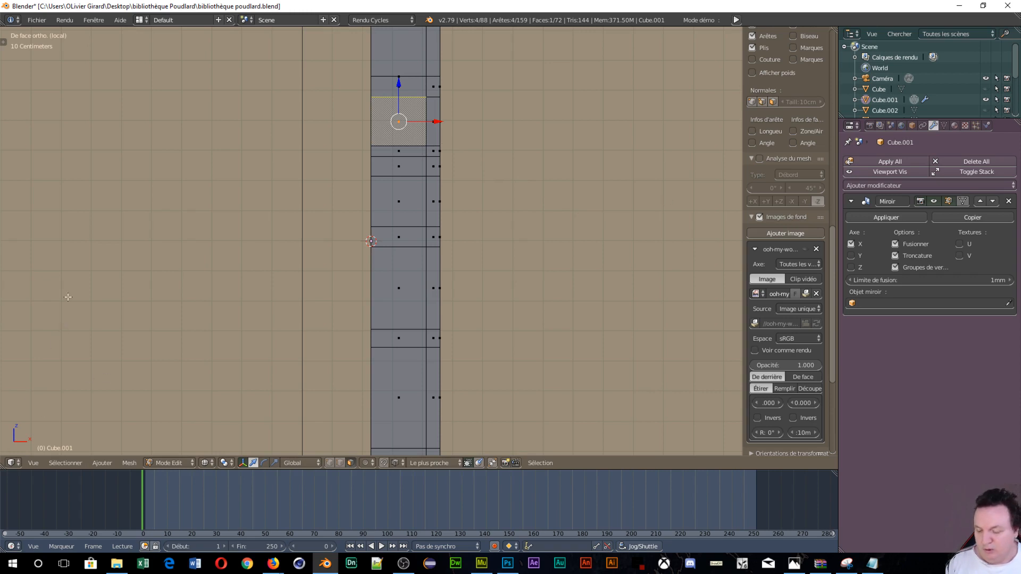
Inset the end-panel face below the upper rail by about 0.018 and shift the inner face slightly along Y
key(t)
scroll(49, 377, up, 5)
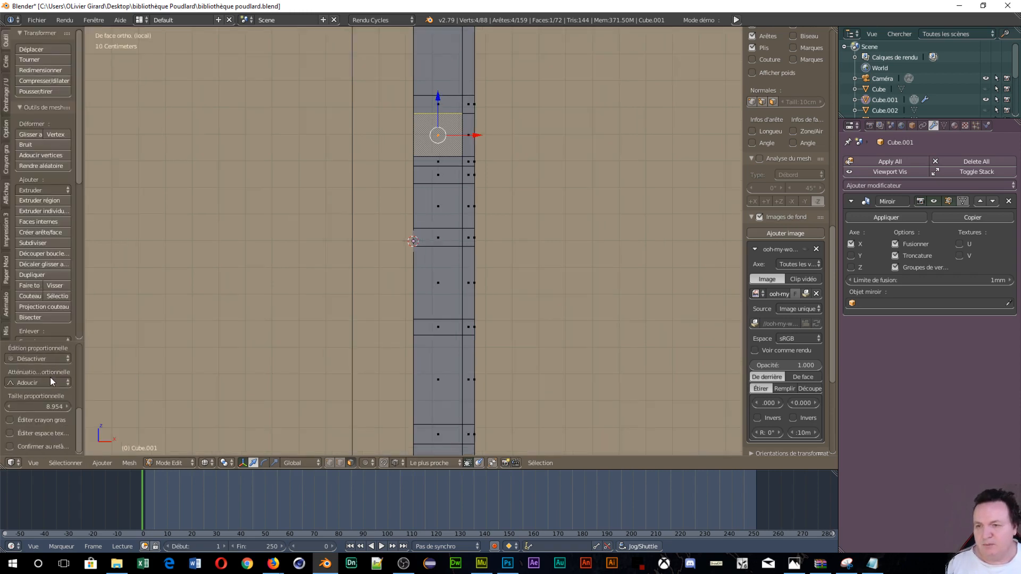
scroll(75, 435, down, 5)
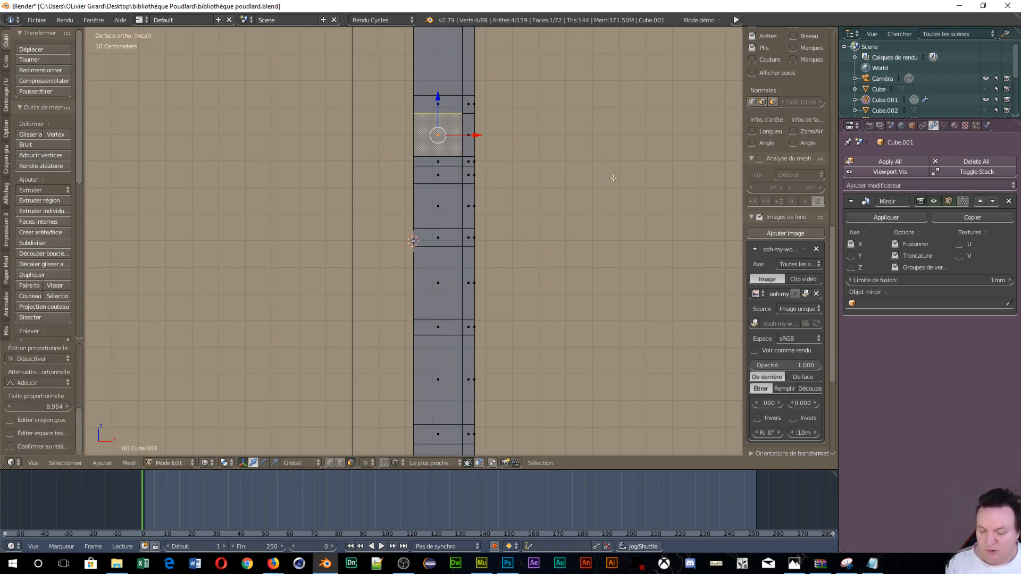
key(i)
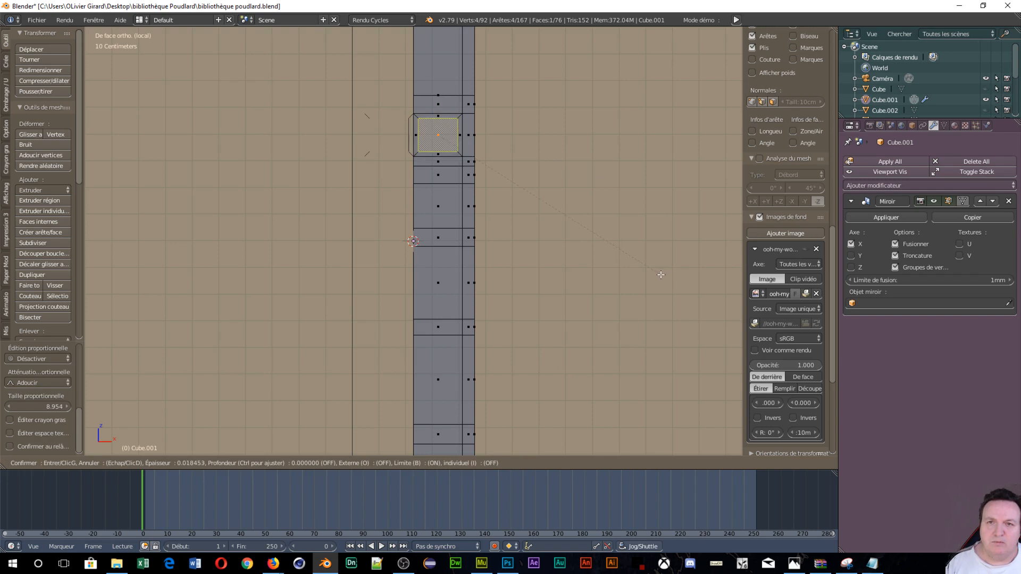
click(661, 274)
middle_drag(513, 246, 432, 257)
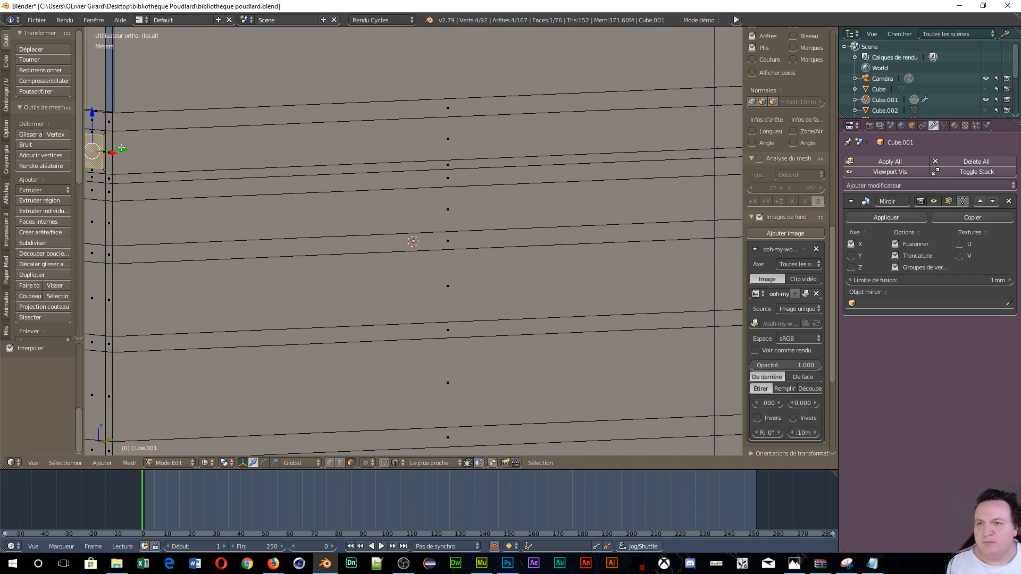
drag(124, 151, 126, 152)
Extrude the thin strip face below the inset panel inward, and adjust its depth by about -1.6 cm along Y
middle_drag(169, 195, 232, 200)
scroll(464, 261, up, 4)
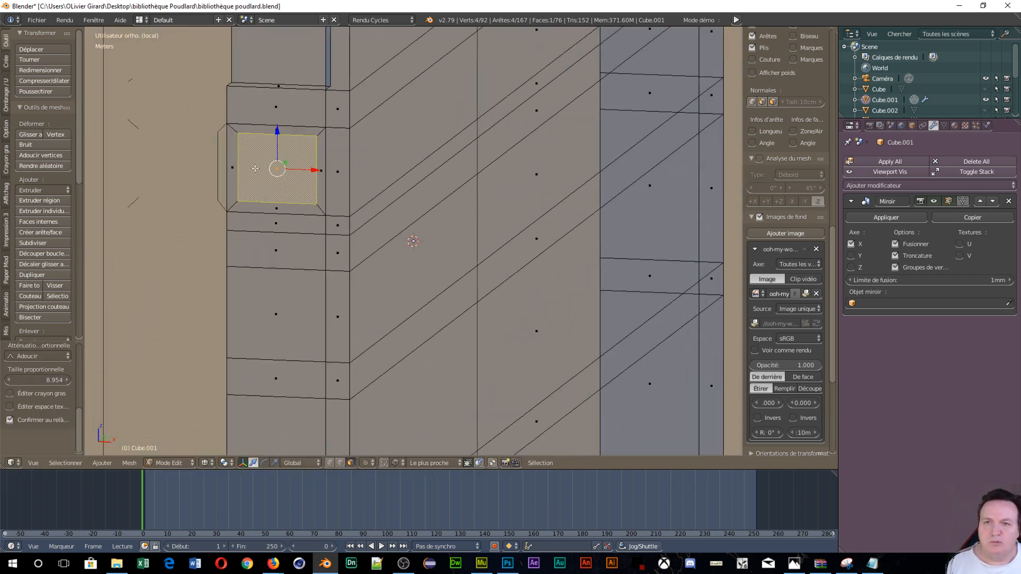
scroll(299, 269, down, 2)
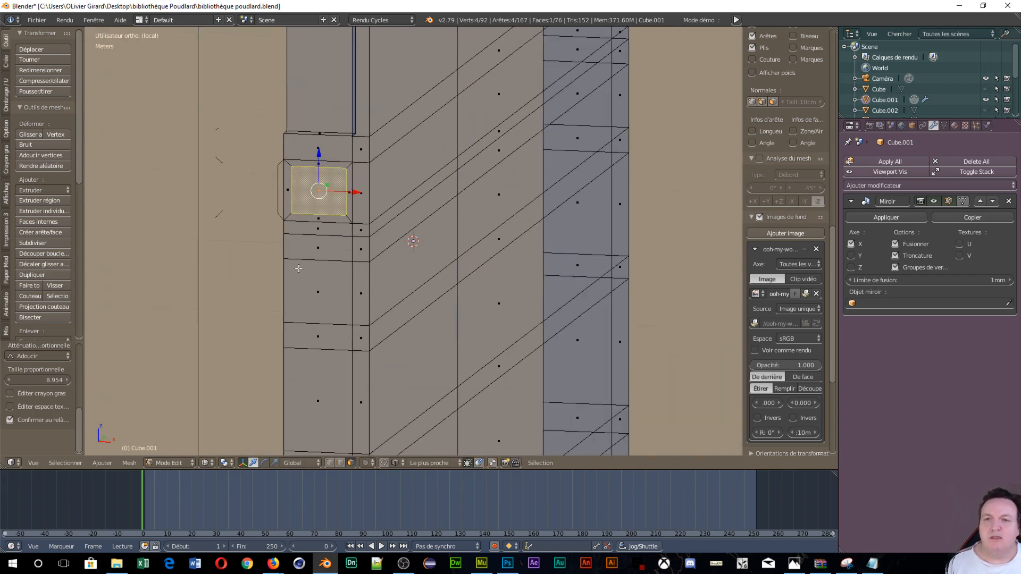
scroll(299, 269, down, 1)
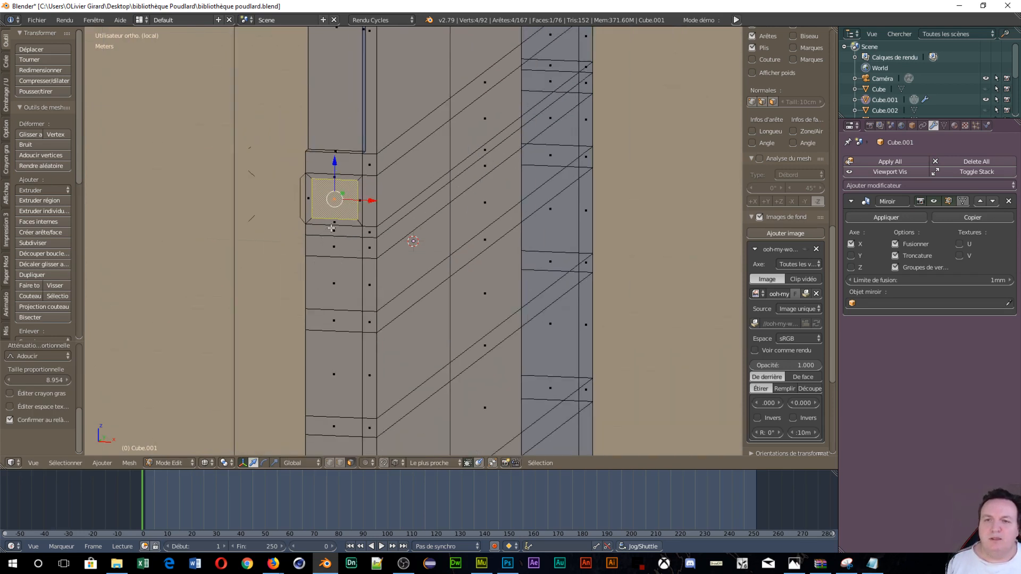
right_click(332, 230)
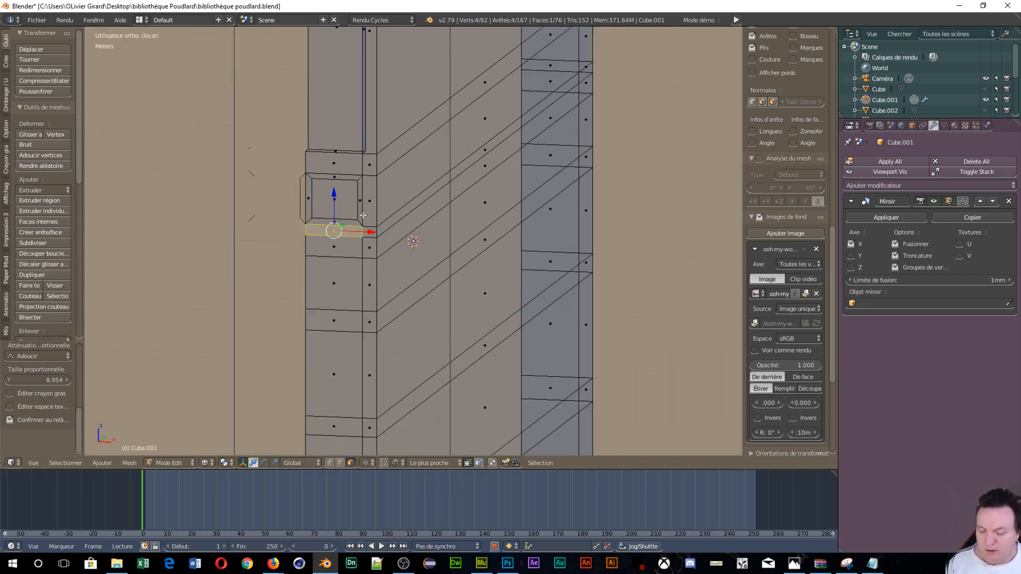
key(e)
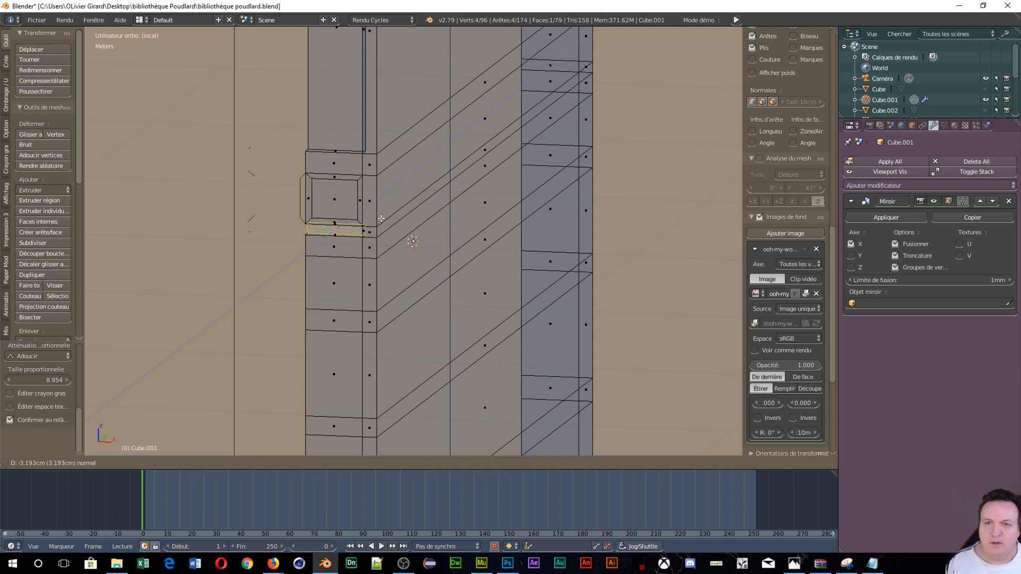
click(372, 219)
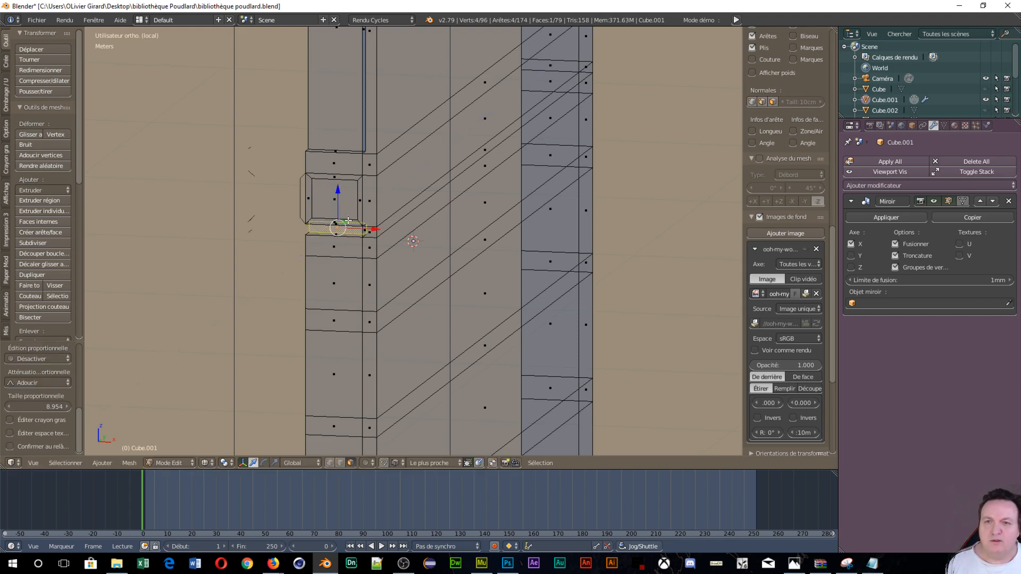
key(g)
key(y)
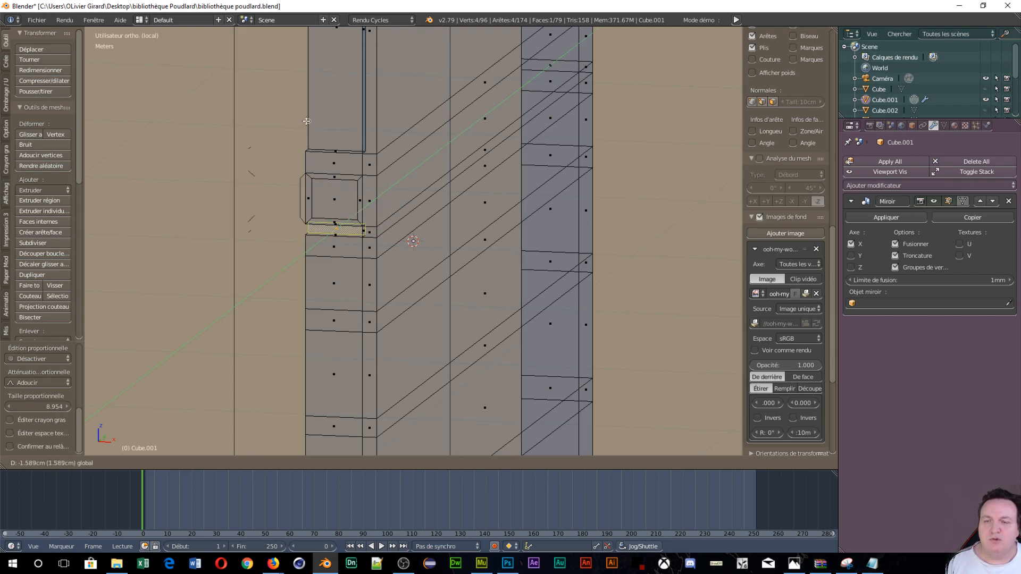
click(306, 121)
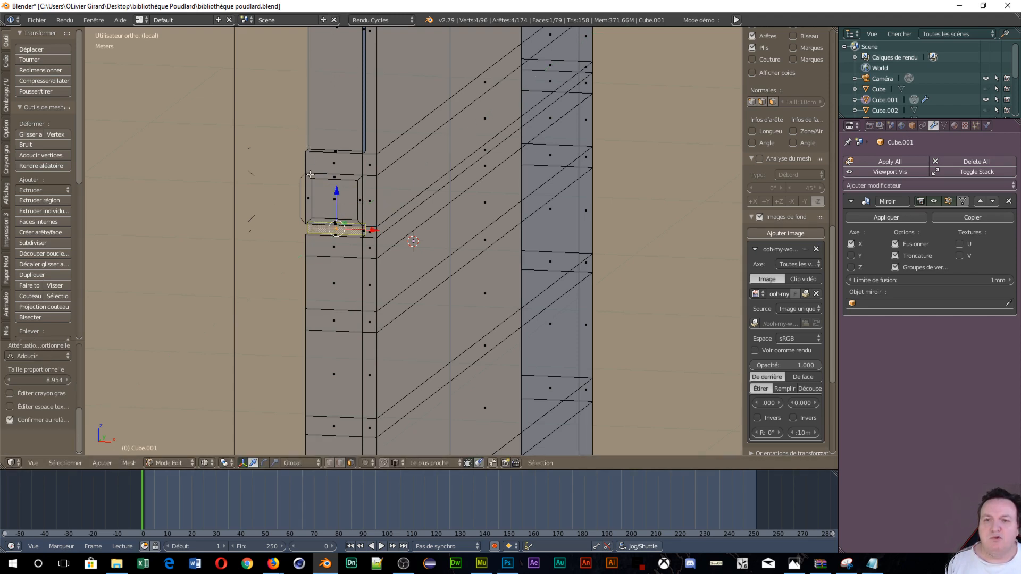
Add a vertical loop cut through the bookcase's end, slid toward the mirror side with a factor of about 0.61
scroll(334, 233, down, 2)
middle_drag(359, 273, 393, 267)
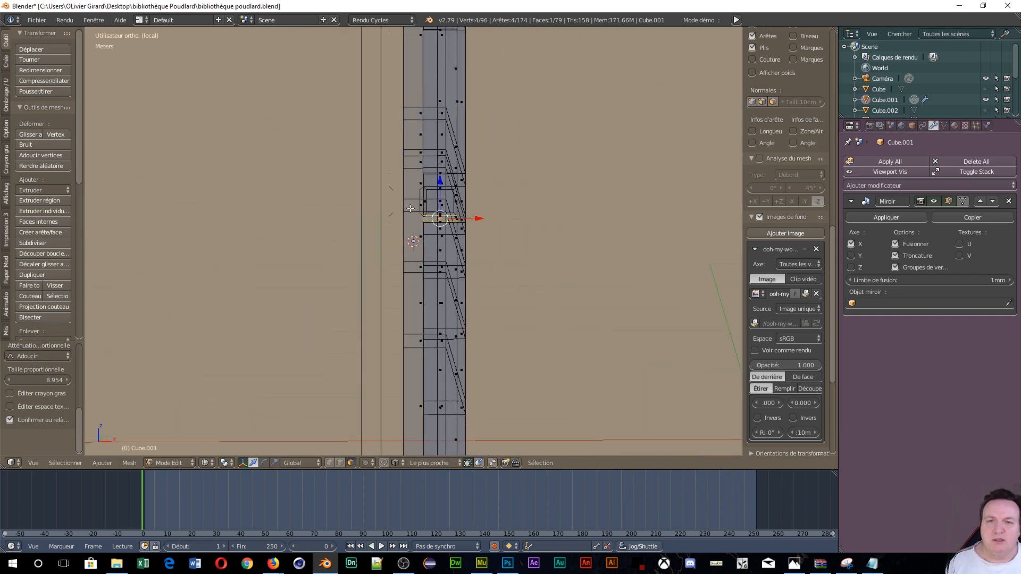
middle_drag(433, 235, 428, 240)
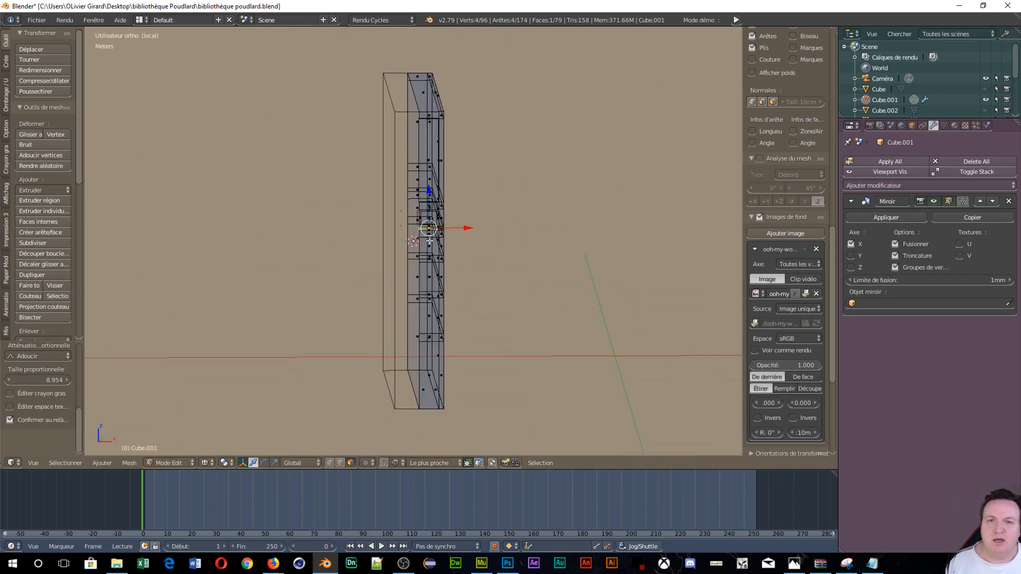
key(ctrl+r)
click(426, 112)
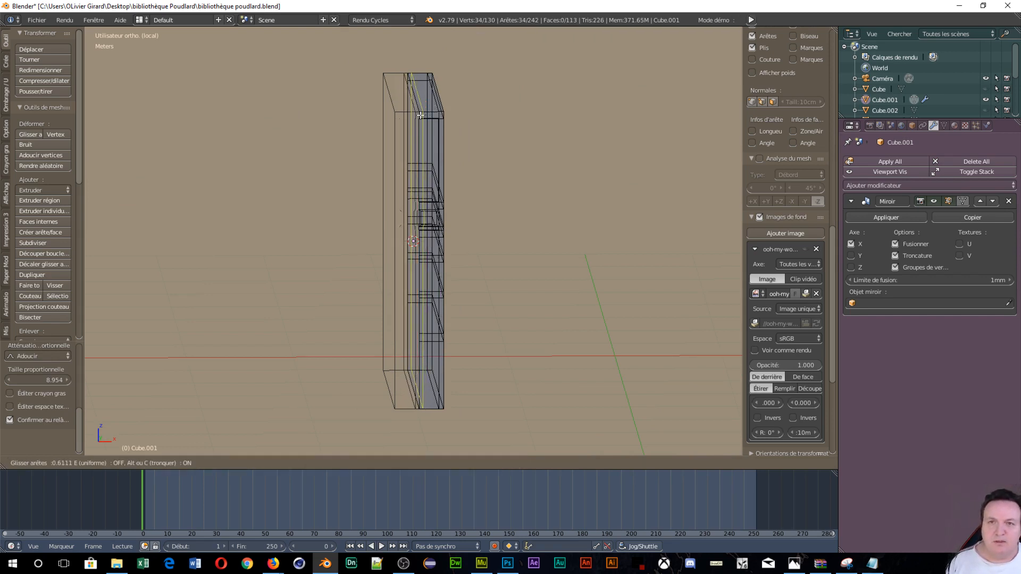
click(421, 115)
Switch to face select mode and select the four tall panel faces between the lower rails on the bookcase's end
scroll(441, 227, up, 4)
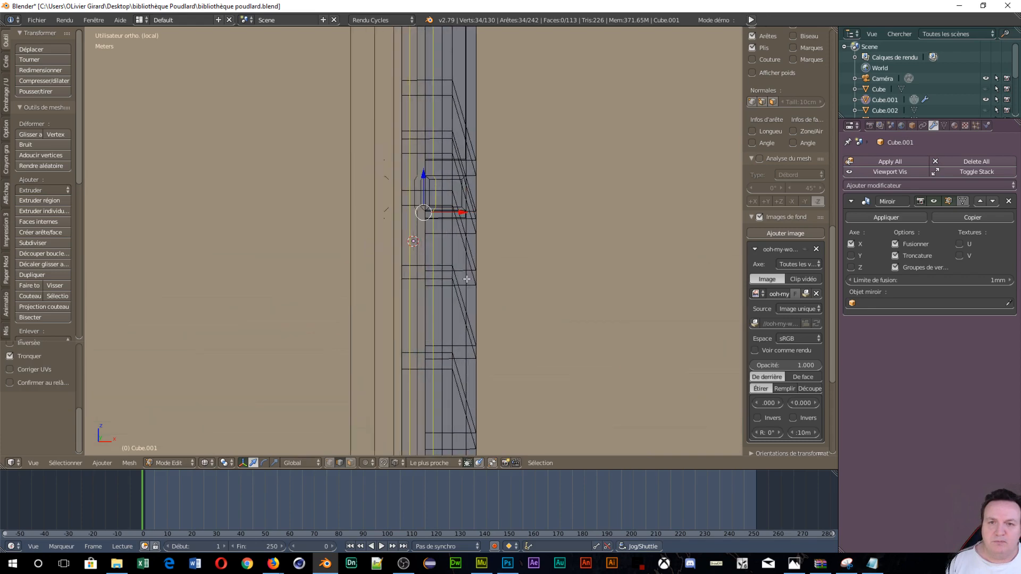
key(ctrl+Tab)
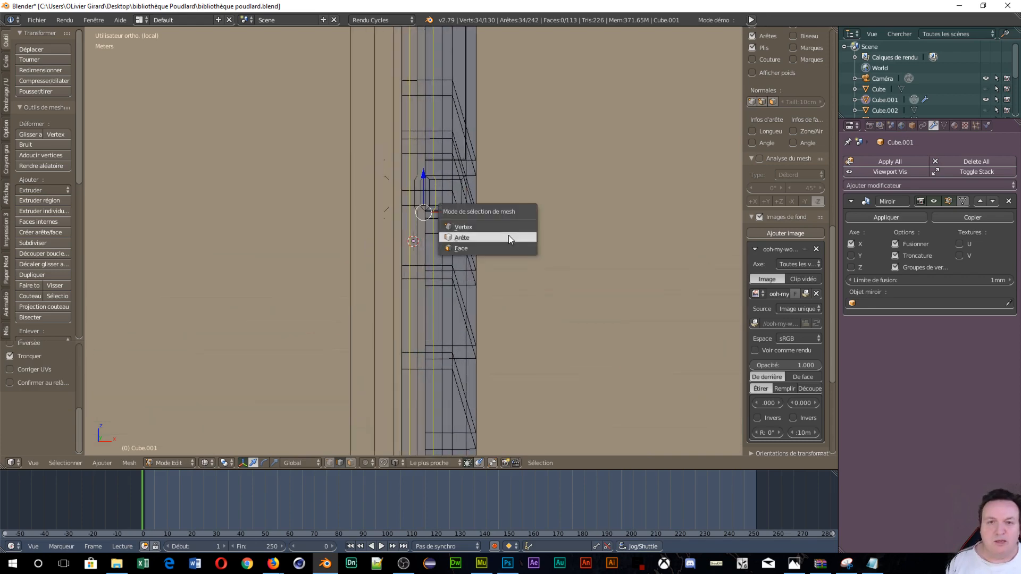
click(515, 246)
scroll(519, 248, up, 1)
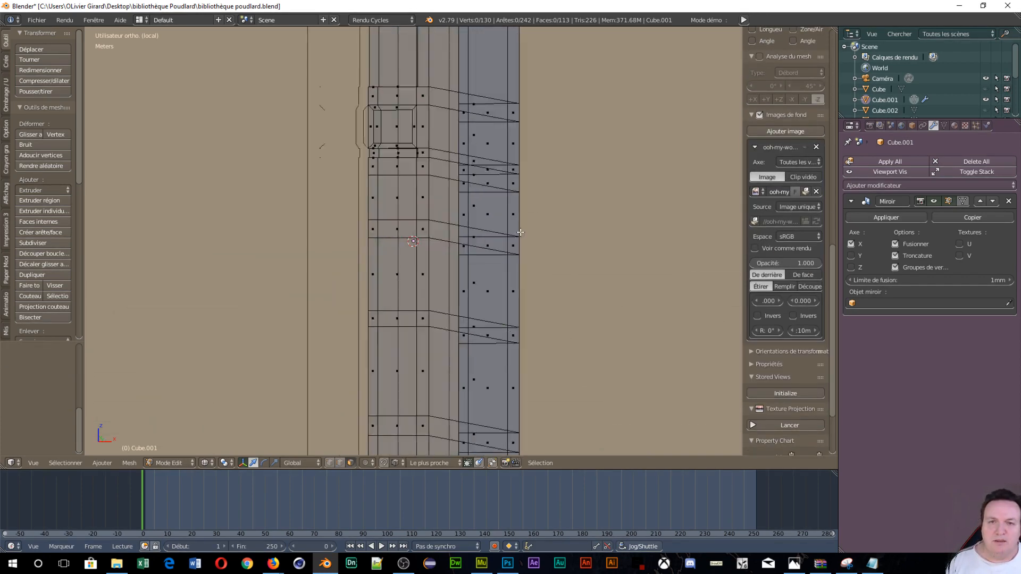
scroll(510, 240, up, 7)
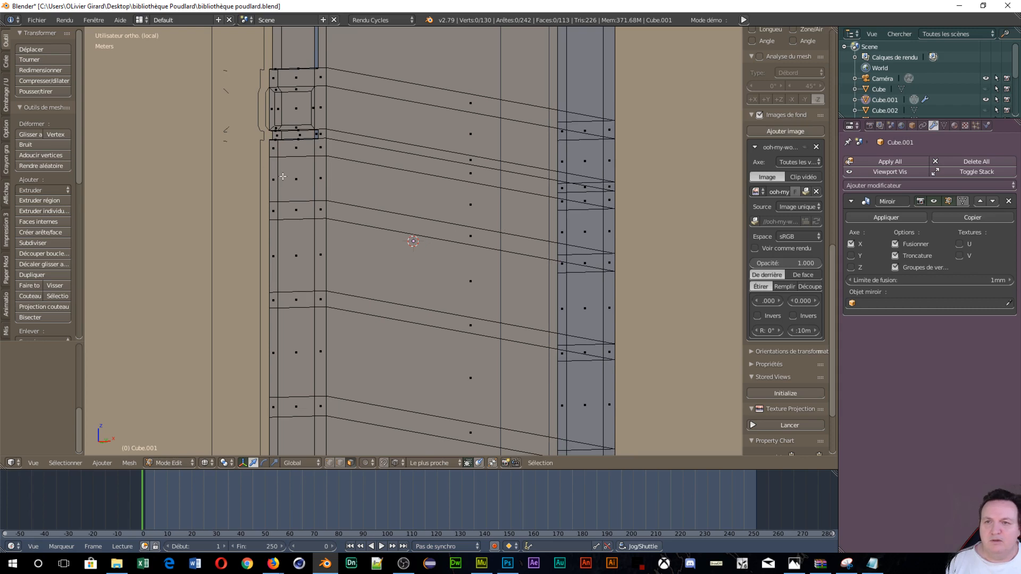
right_click(287, 179)
shift+right_click(296, 259)
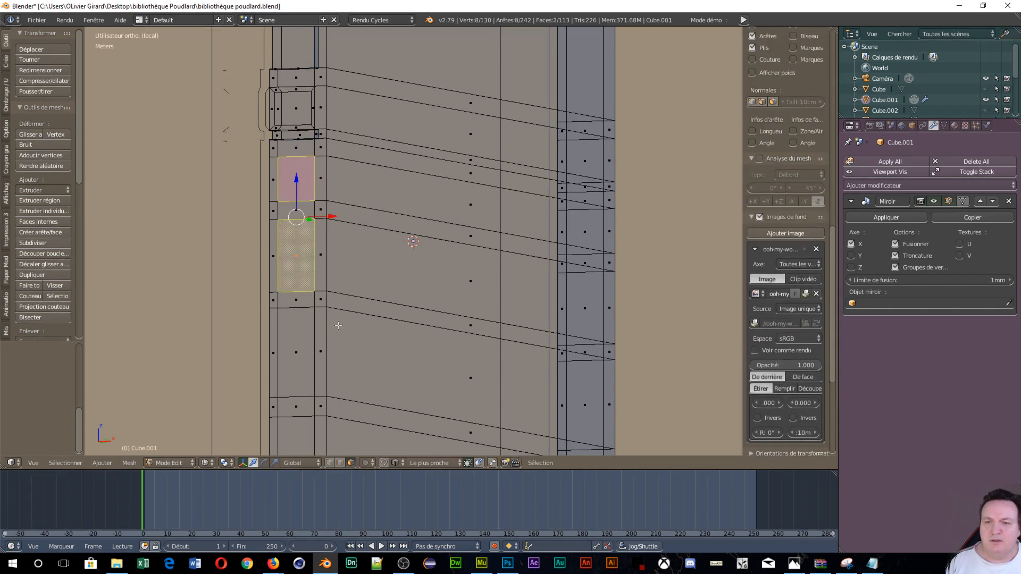
shift+middle_drag(337, 324, 319, 258)
shift+right_click(310, 305)
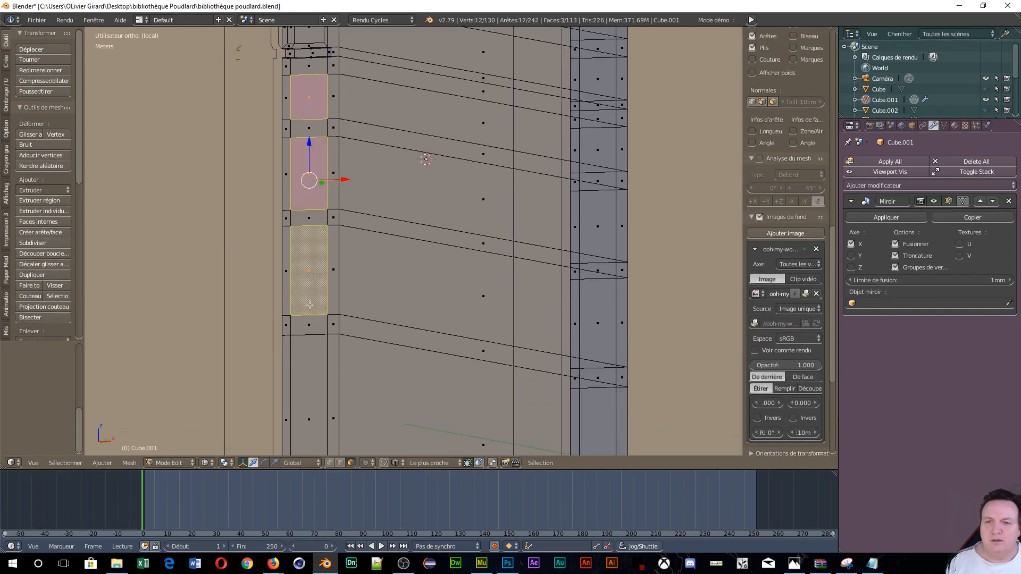
shift+right_click(314, 356)
shift+right_click(308, 328)
shift+right_click(302, 412)
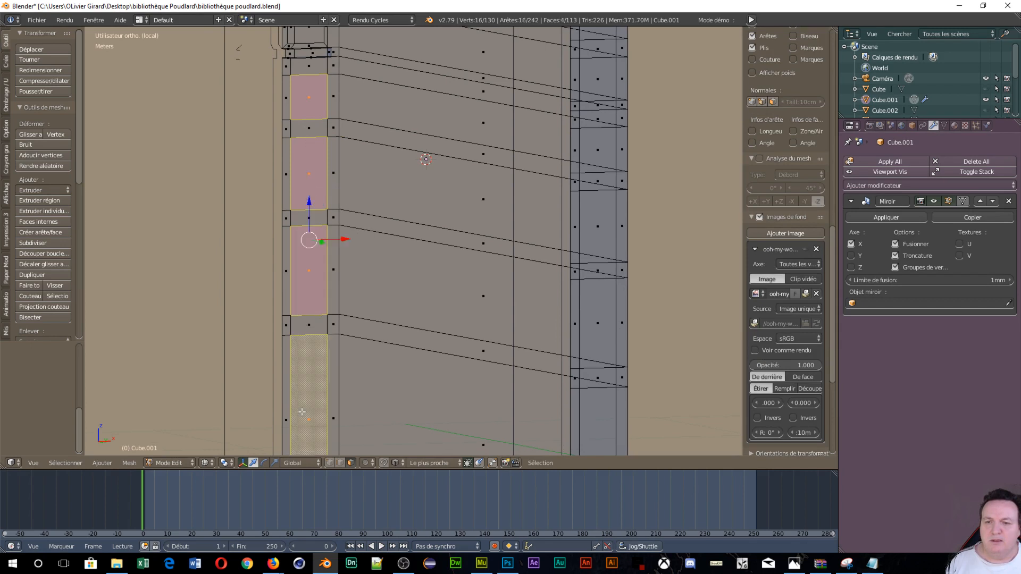
Extrude the four selected lower panel faces inward to form recesses, and reduce their depth along Y
scroll(336, 370, down, 5)
scroll(338, 362, up, 1)
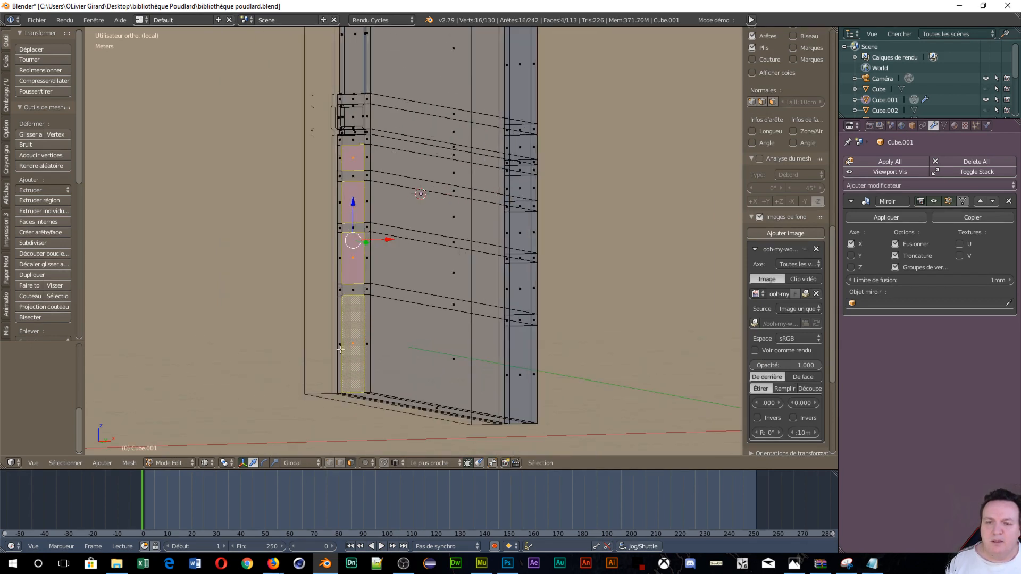
scroll(341, 350, up, 2)
scroll(341, 349, up, 1)
shift+scroll(340, 353, up, 6)
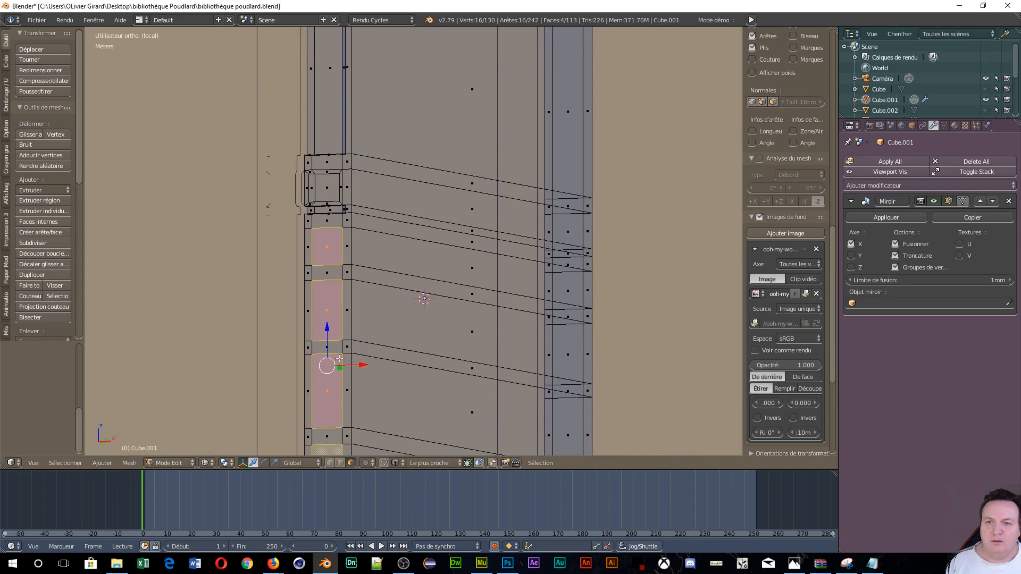
middle_drag(340, 360, 289, 347)
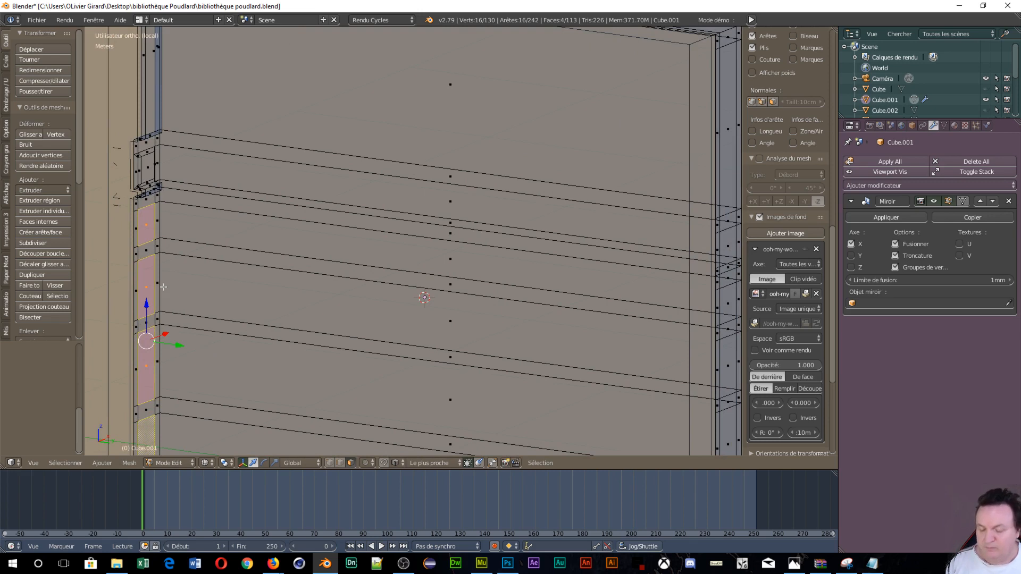
key(e)
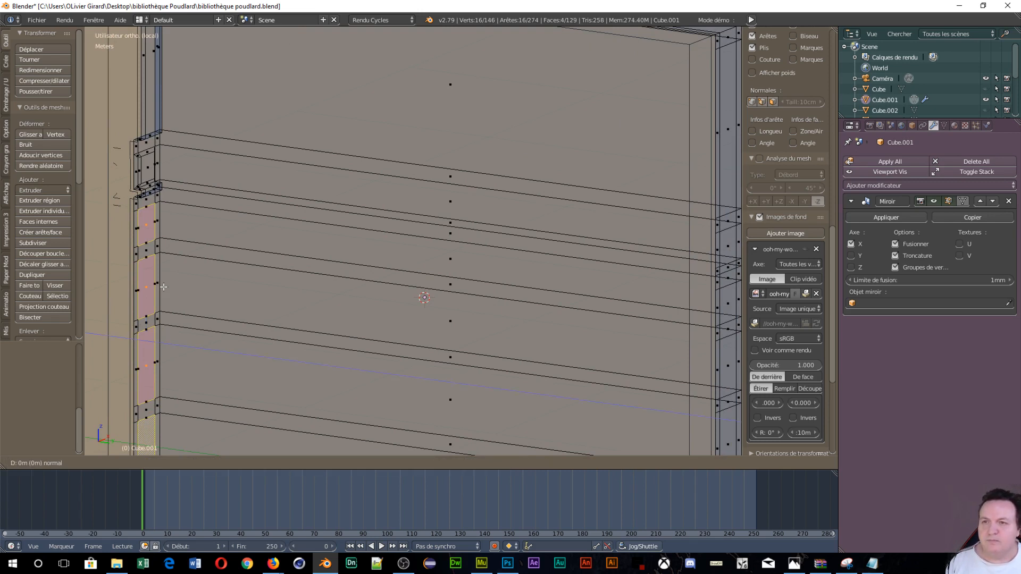
click(175, 291)
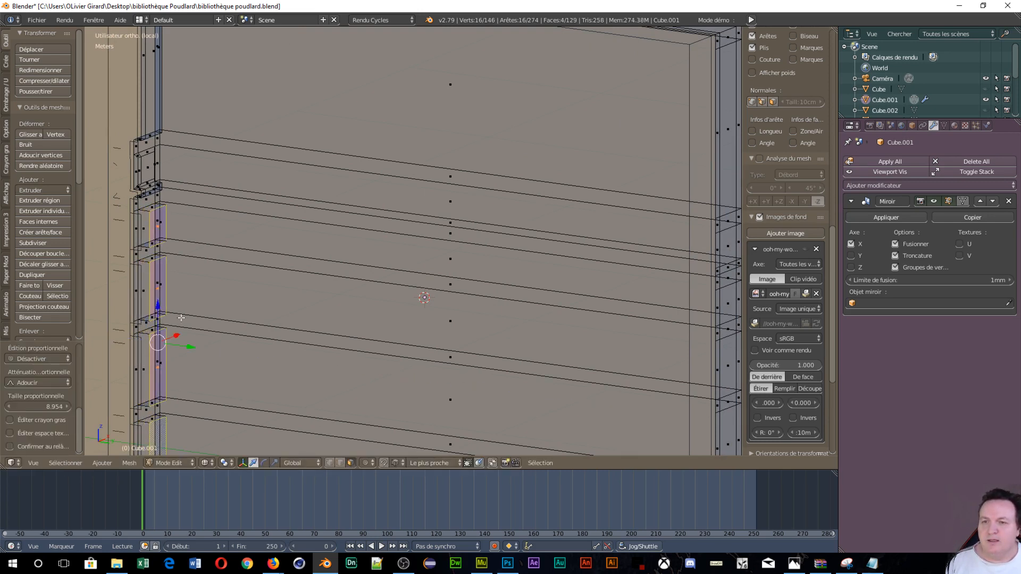
drag(192, 349, 145, 97)
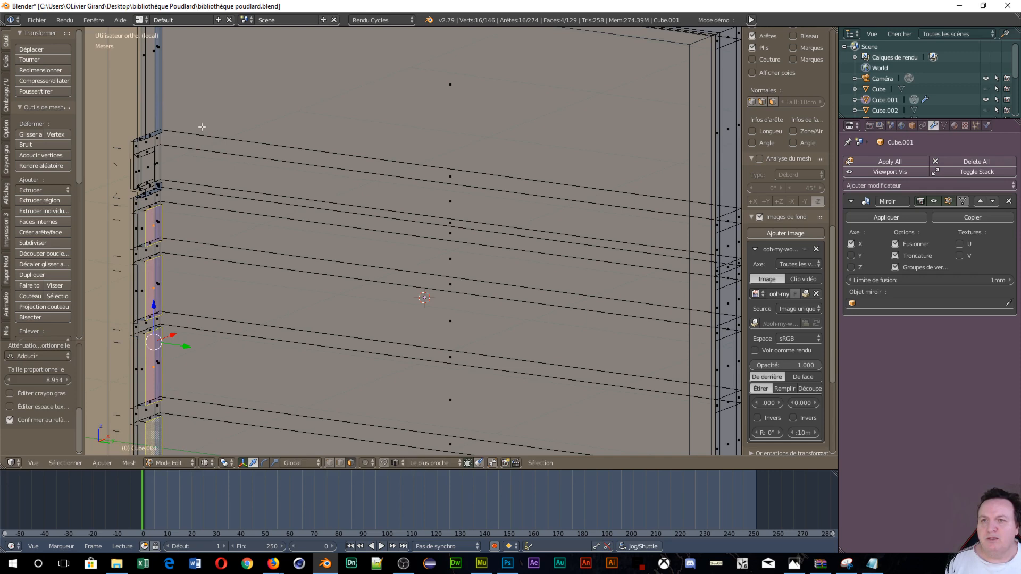
Leave edit mode and display the mirrored bookcase in solid shading
middle_drag(184, 236, 383, 245)
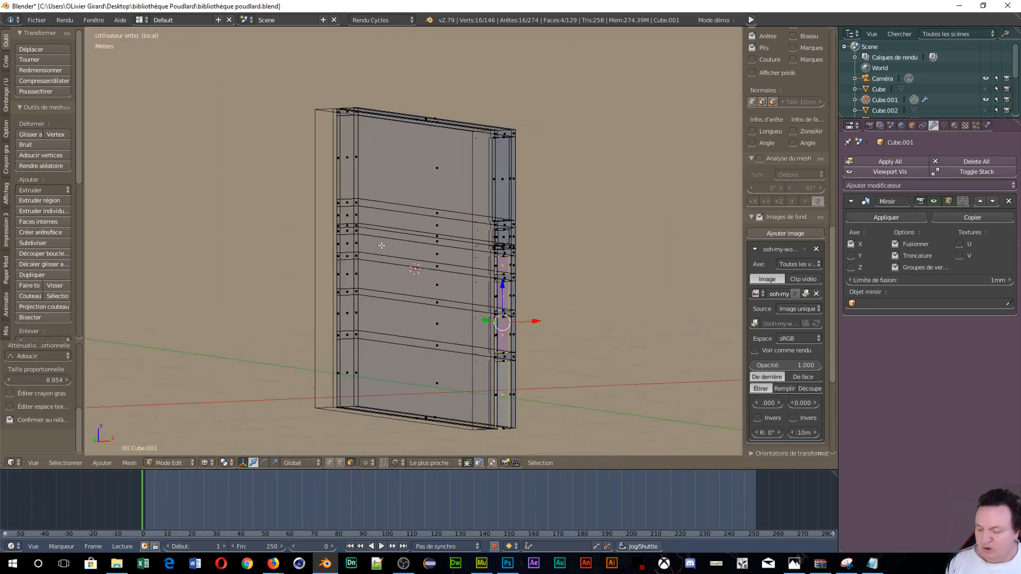
key(Tab)
click(310, 247)
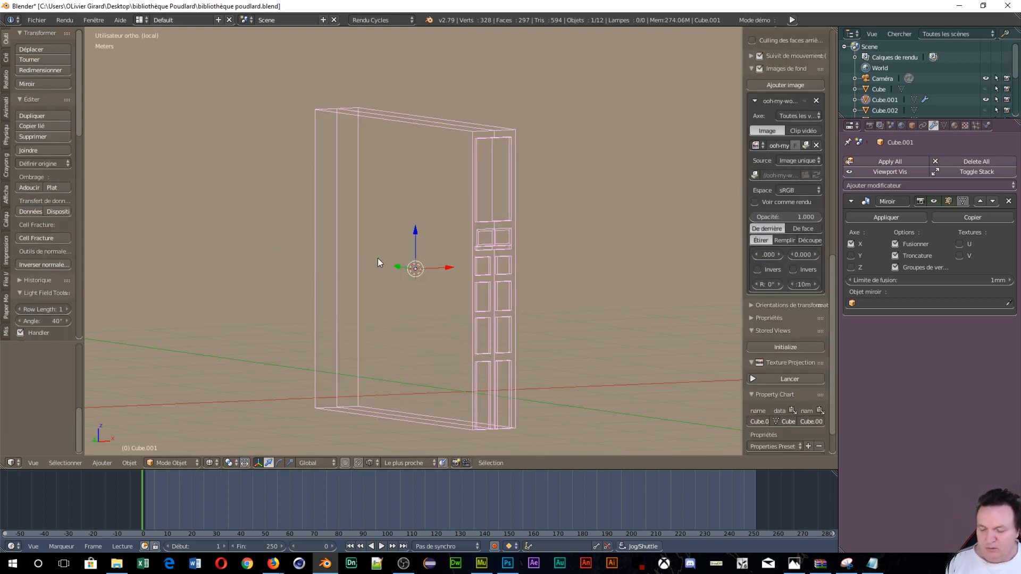
key(z)
click(387, 320)
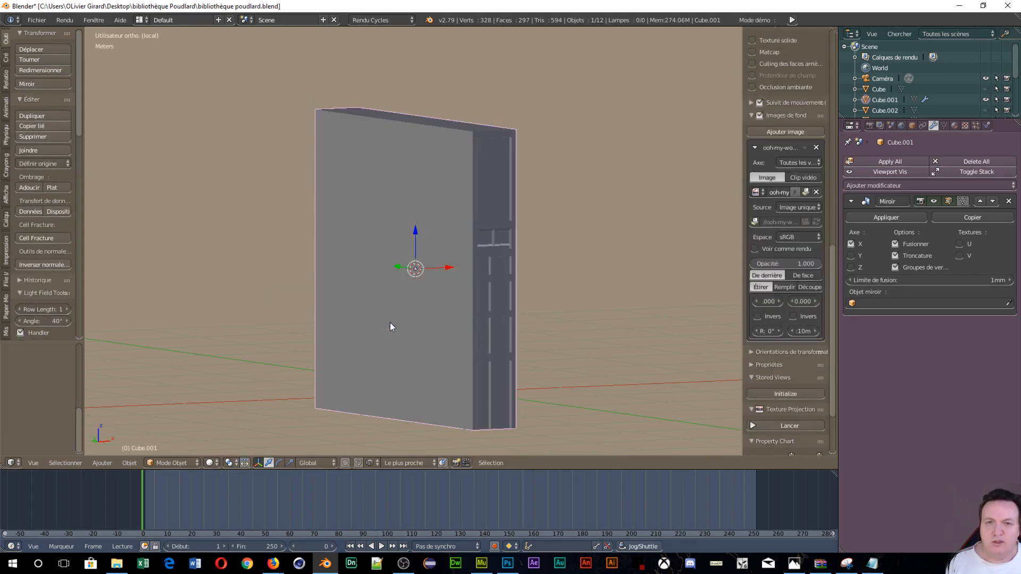
Examine the recessed and inset panels on the bookcase's end in solid shading
scroll(518, 321, up, 4)
shift+middle_drag(624, 175, 396, 195)
scroll(538, 318, up, 2)
scroll(408, 237, down, 3)
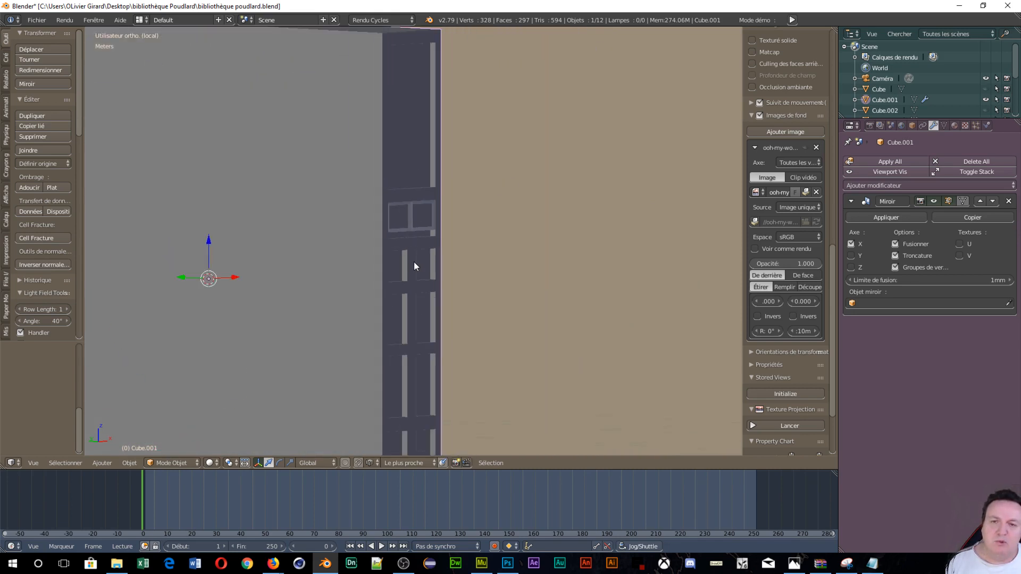
scroll(413, 356, down, 5)
scroll(409, 358, up, 5)
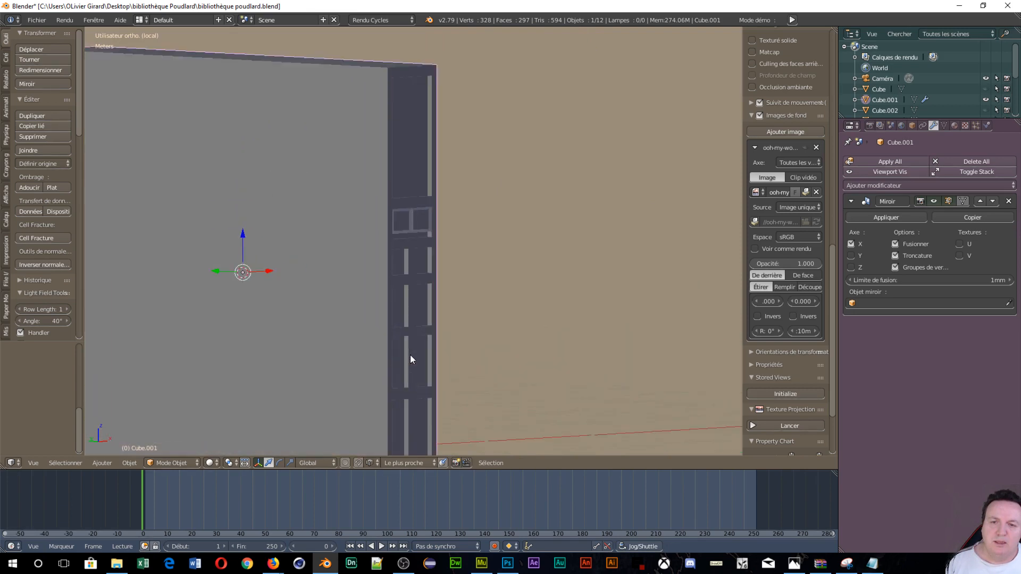
scroll(411, 356, up, 4)
scroll(381, 262, down, 2)
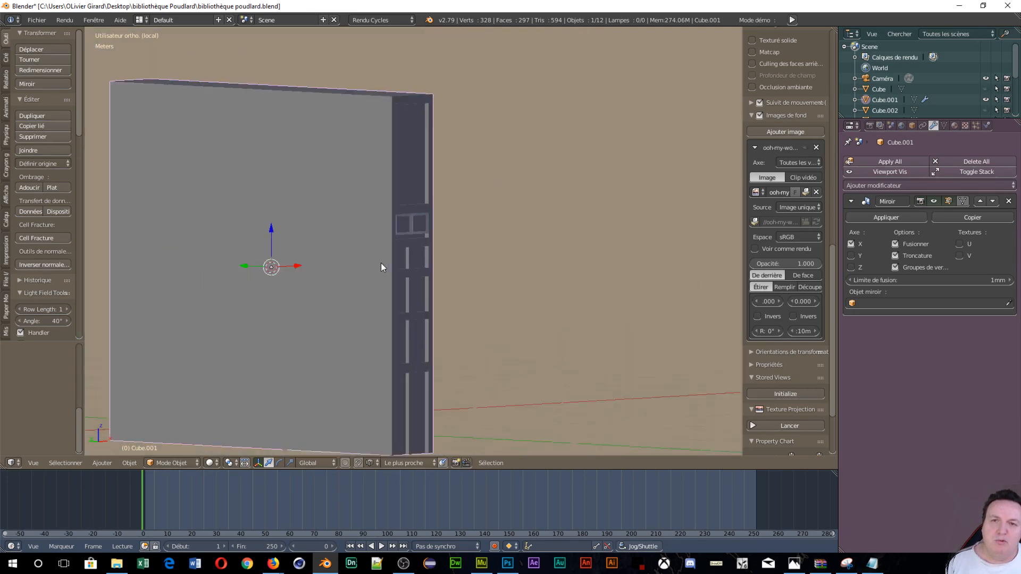
scroll(380, 260, up, 6)
scroll(381, 263, down, 3)
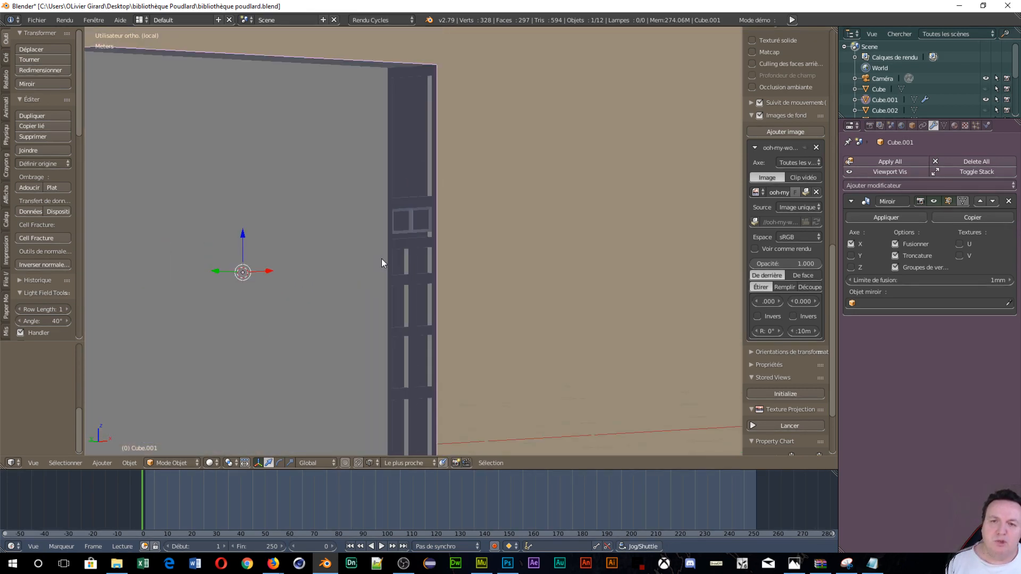
Rotate the bookcase 1800° about the global Z axis after checking it from the camera view
key(KP_0)
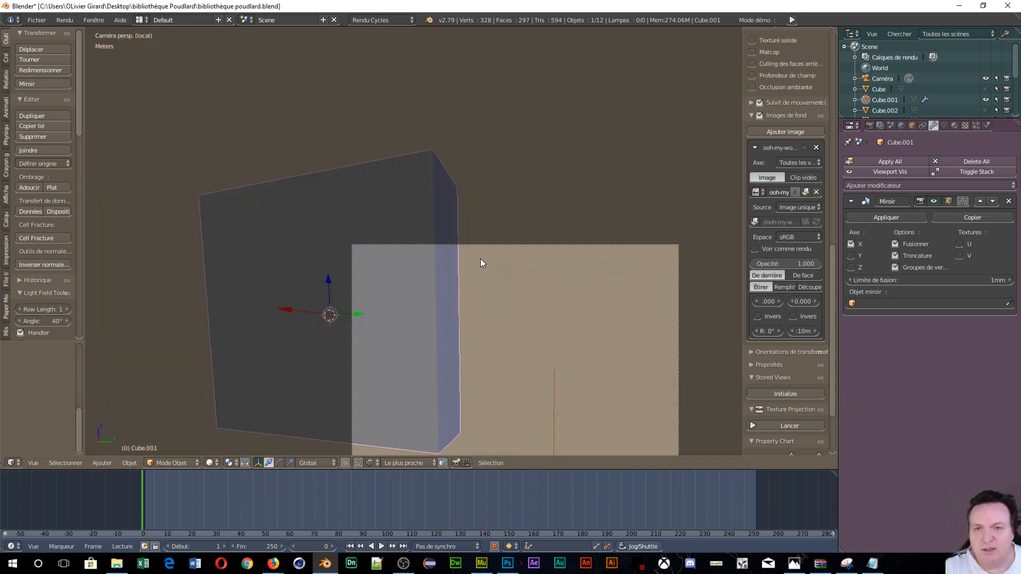
key(KP_0)
scroll(476, 271, down, 4)
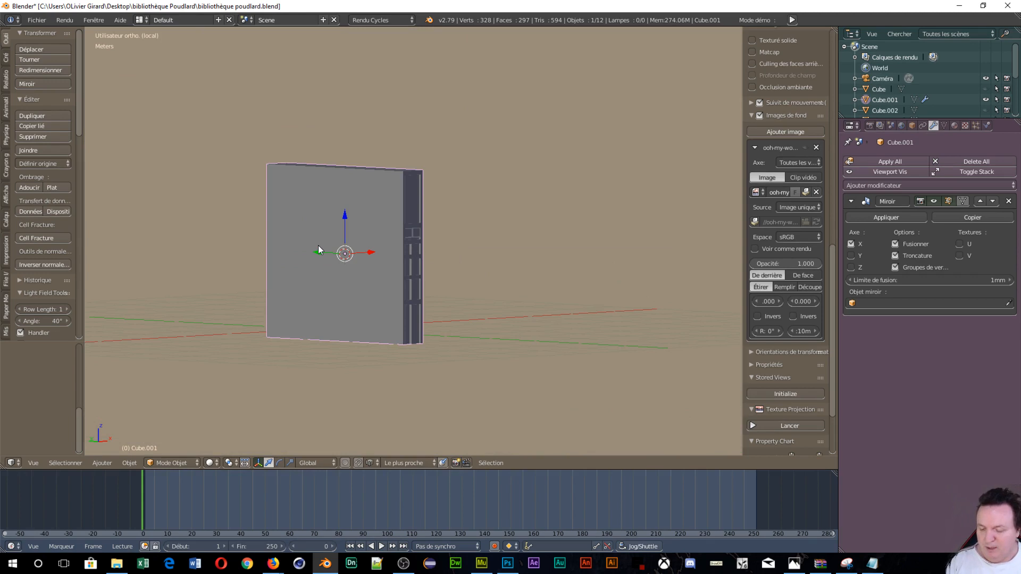
text(rz18)
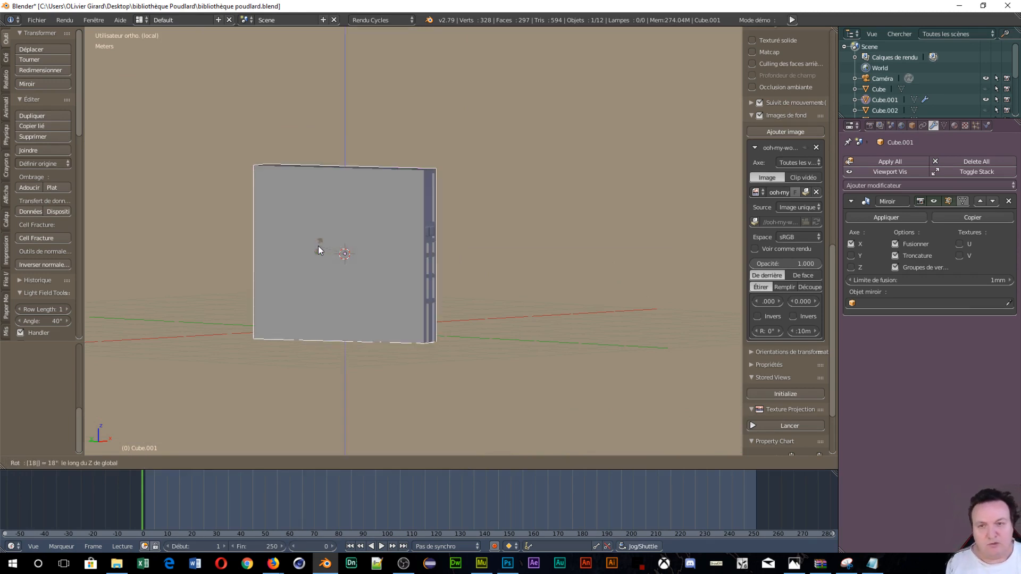
text(00)
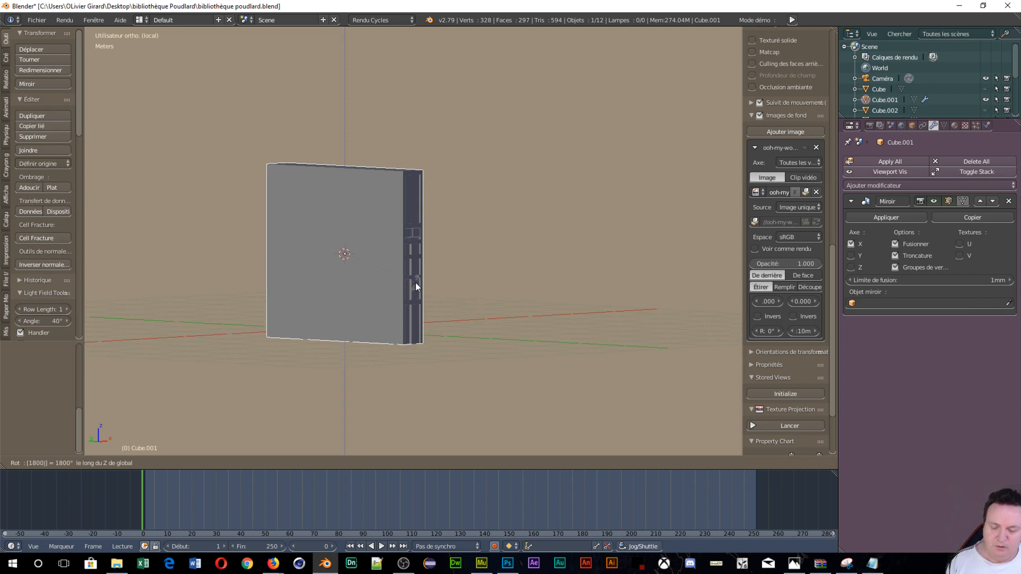
key(Return)
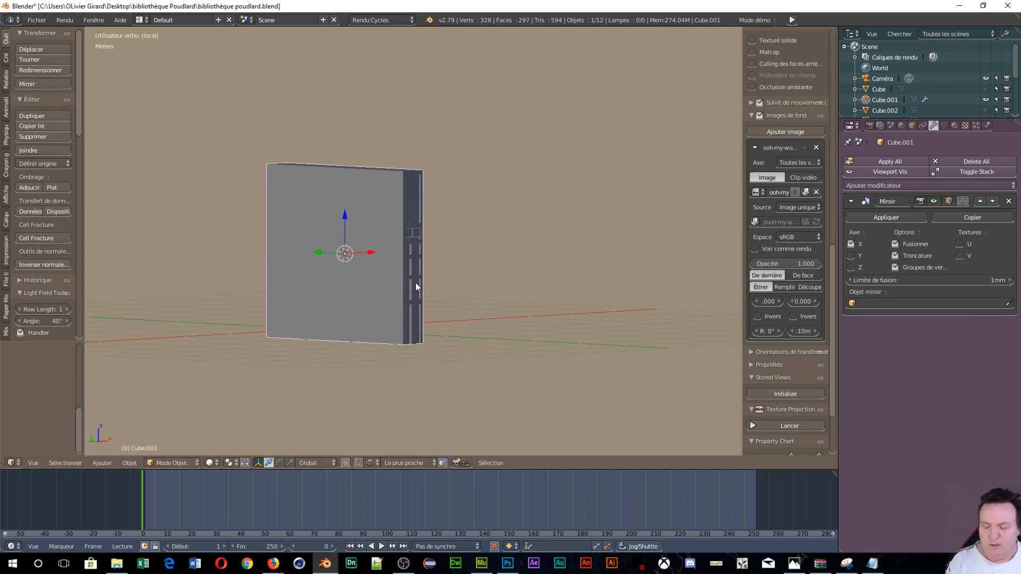
Rotate the bookcase 180° about the global Z axis and view it through the camera
text(rz180)
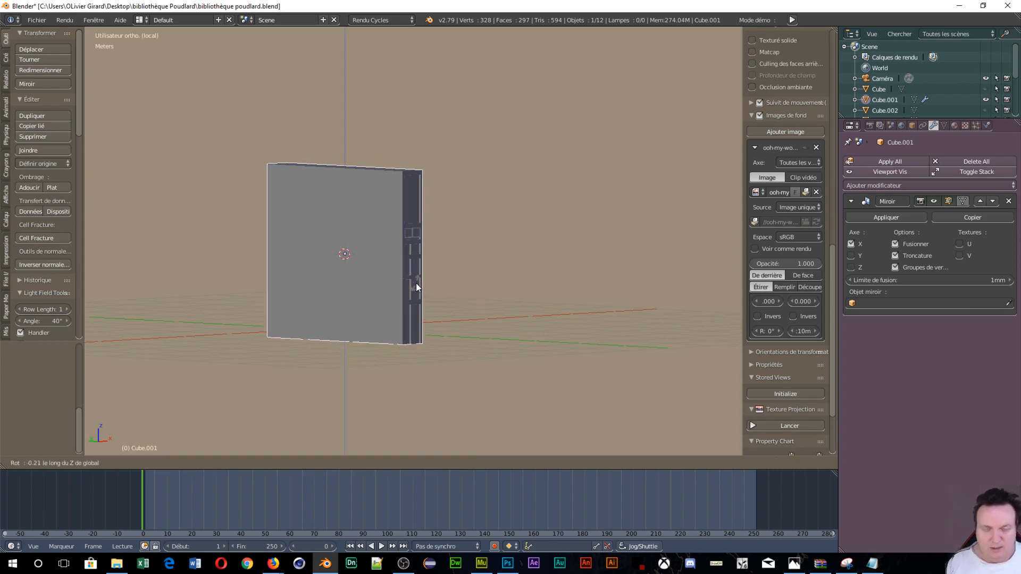
key(Return)
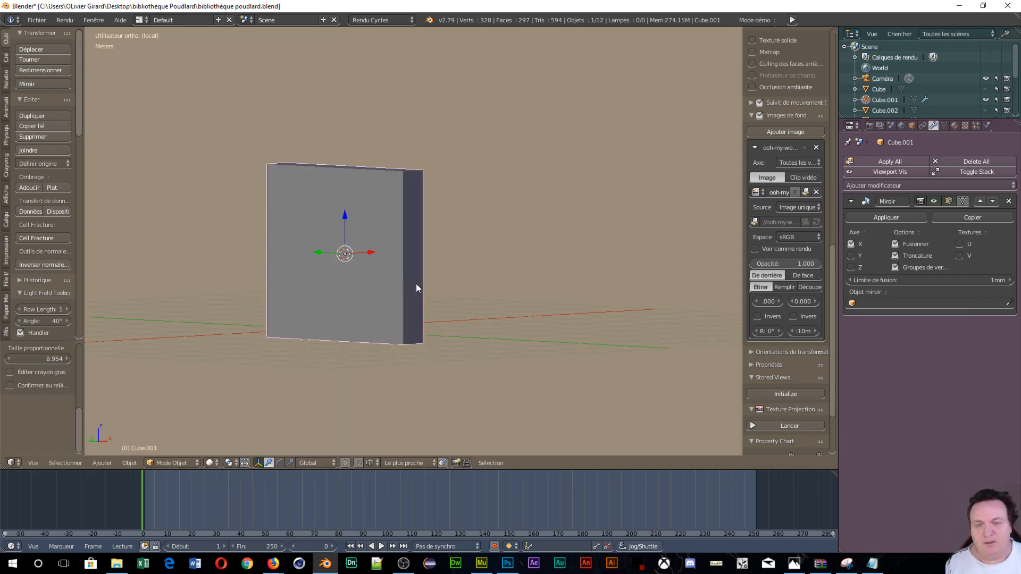
key(KP_0)
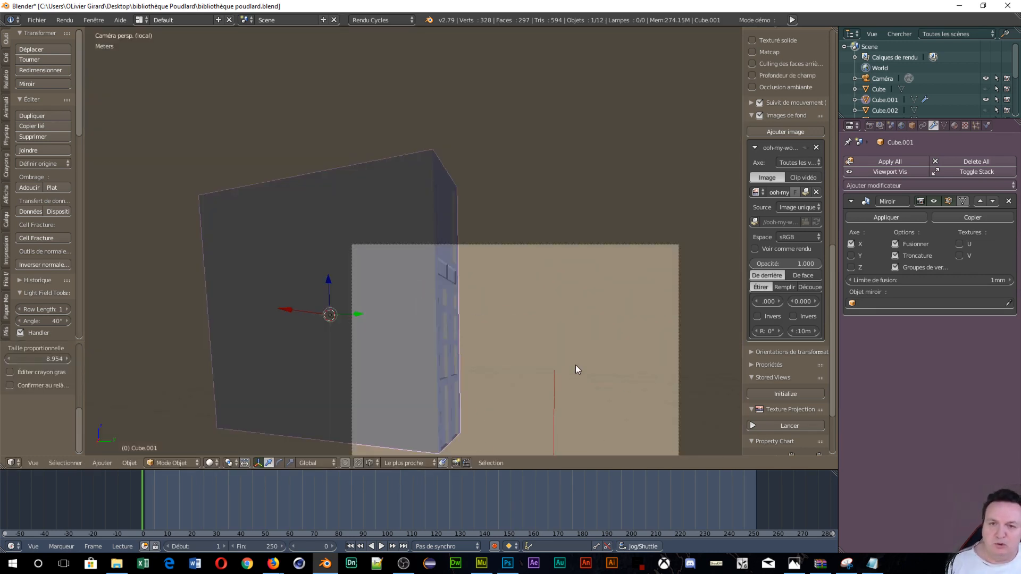
Show the background reference photo behind the bookcase and display the model in wireframe shading
scroll(578, 369, up, 2)
scroll(575, 365, down, 1)
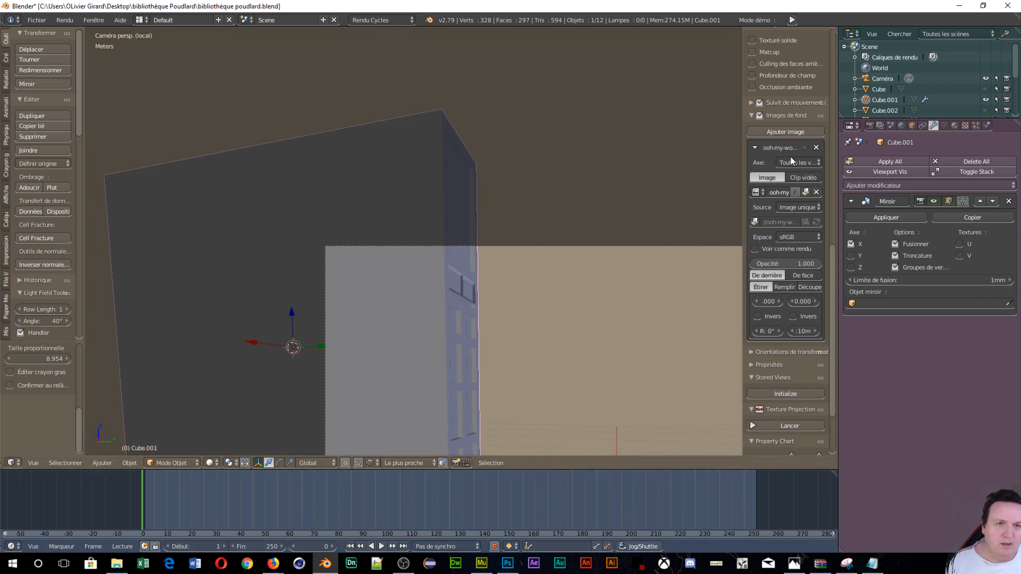
click(806, 147)
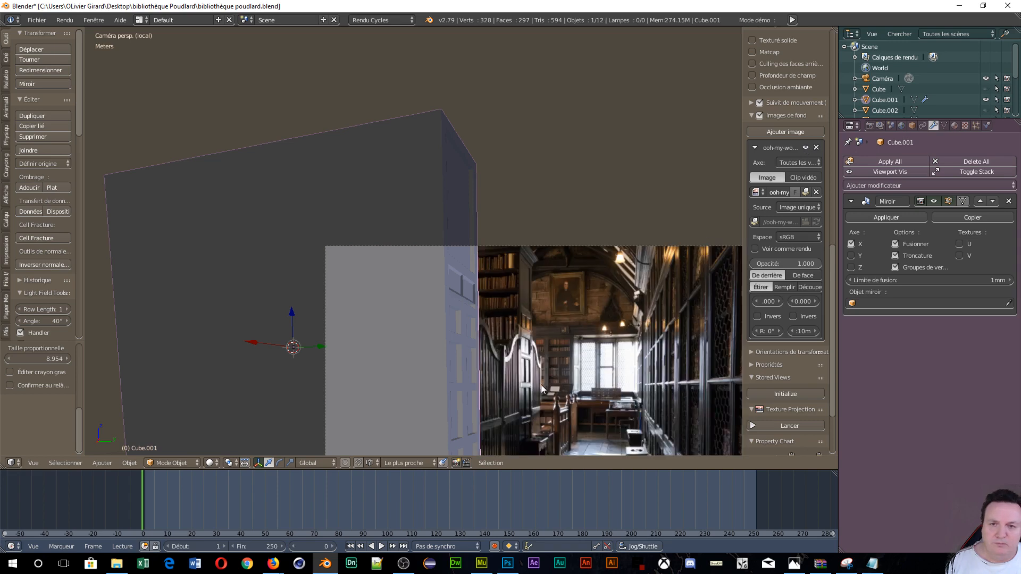
shift+middle_drag(541, 385, 517, 207)
scroll(489, 249, up, 4)
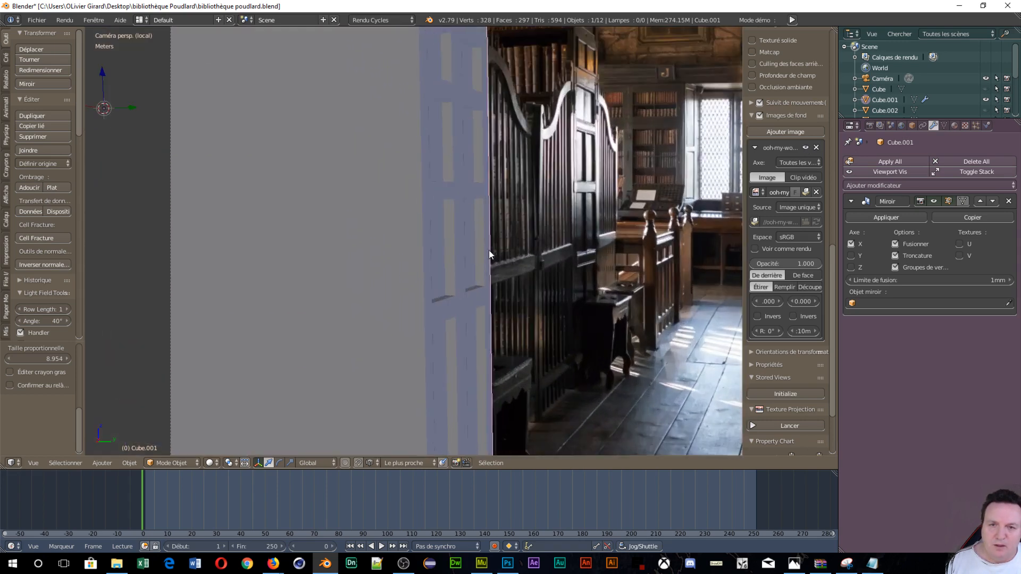
scroll(489, 250, down, 2)
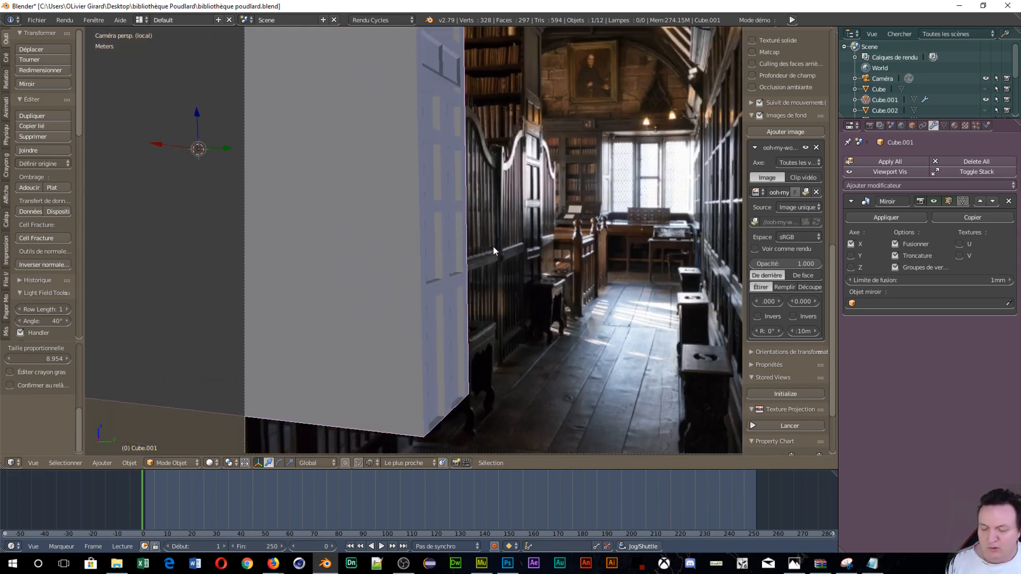
key(z)
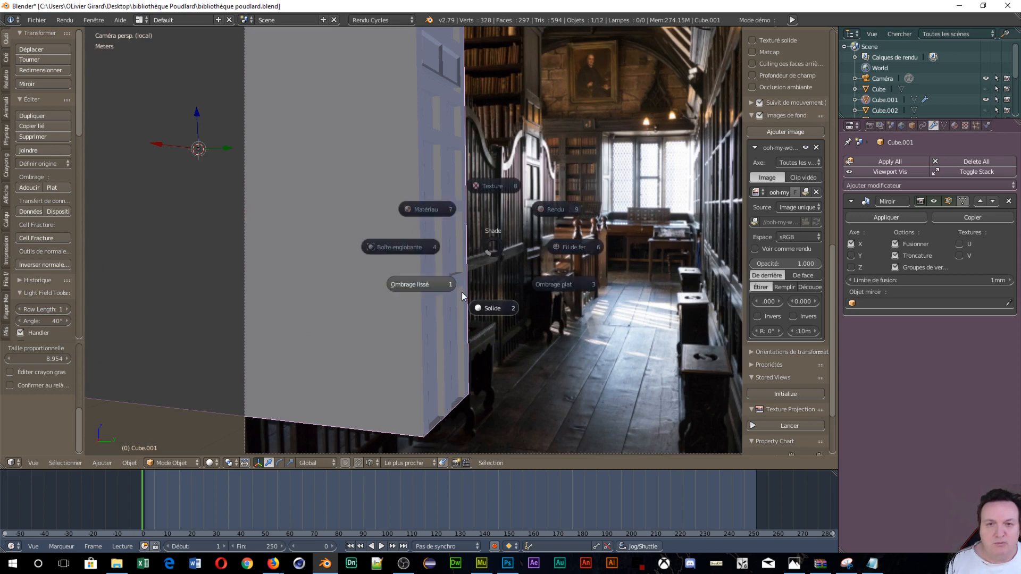
click(576, 246)
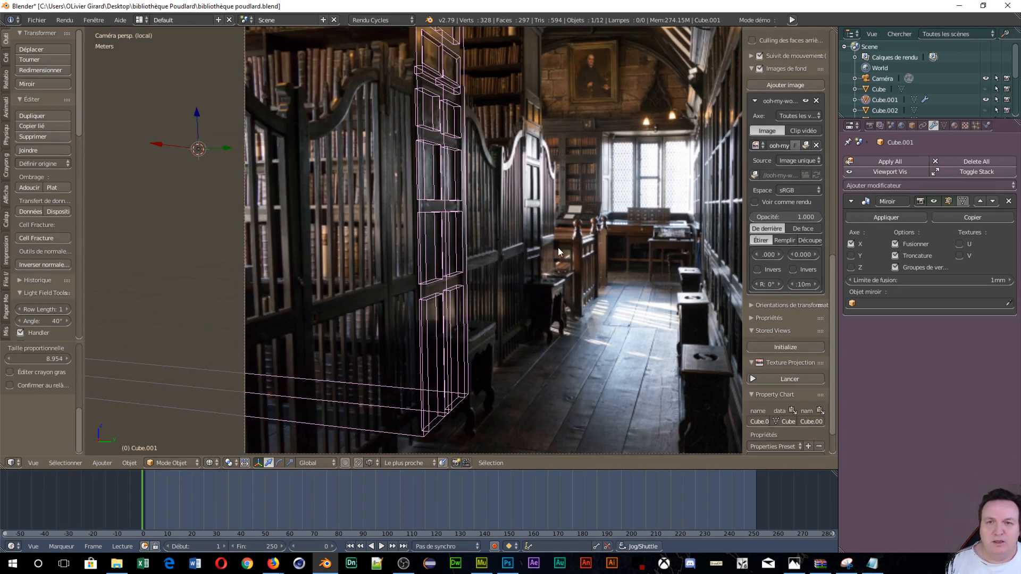
Compare the wireframe of the bookcase's end panels and rails with the reference photo
scroll(557, 247, up, 2)
scroll(550, 188, up, 2)
scroll(510, 229, up, 1)
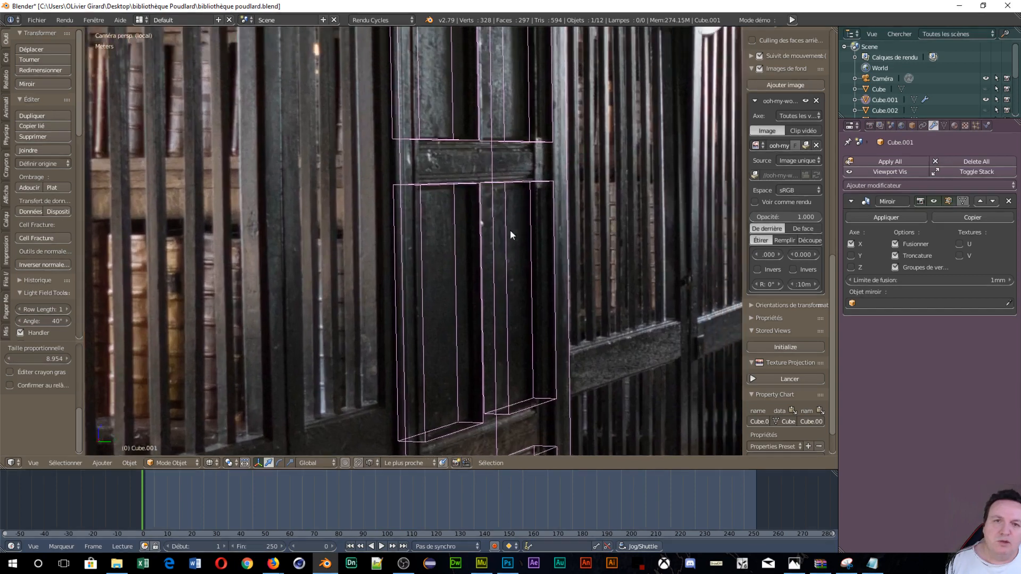
shift+middle_drag(510, 230, 425, 433)
scroll(441, 420, up, 5)
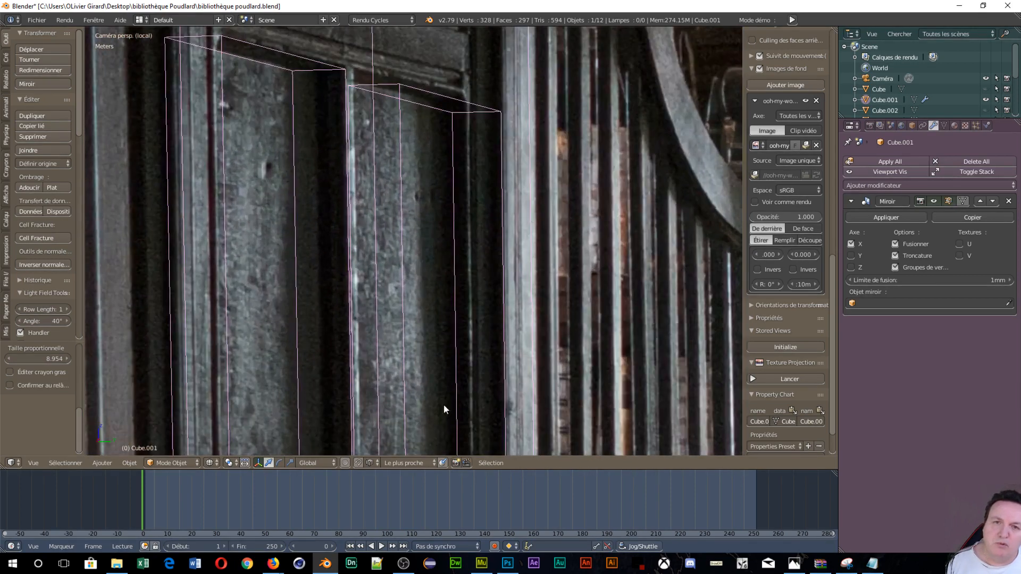
scroll(441, 209, down, 4)
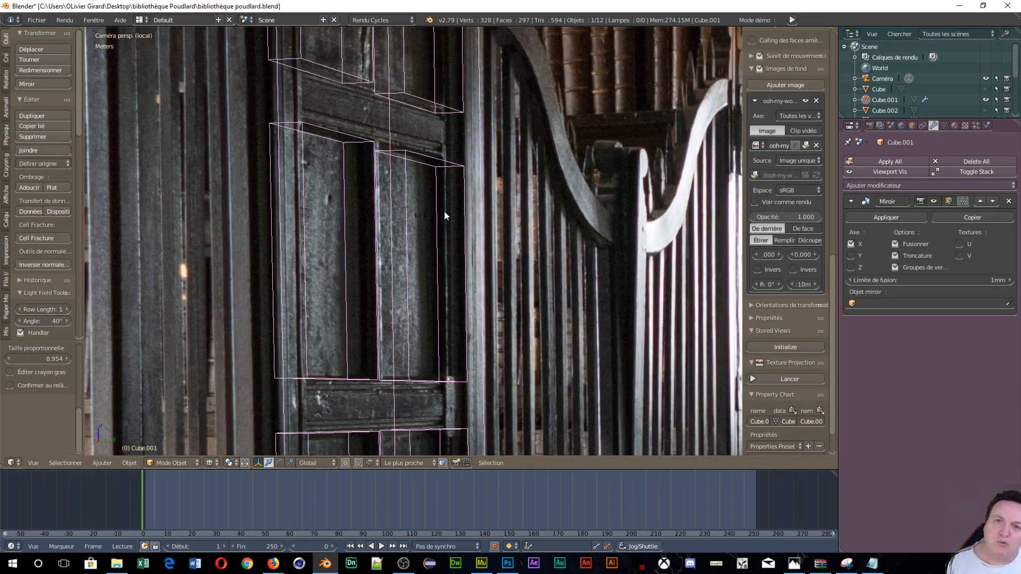
scroll(444, 212, up, 3)
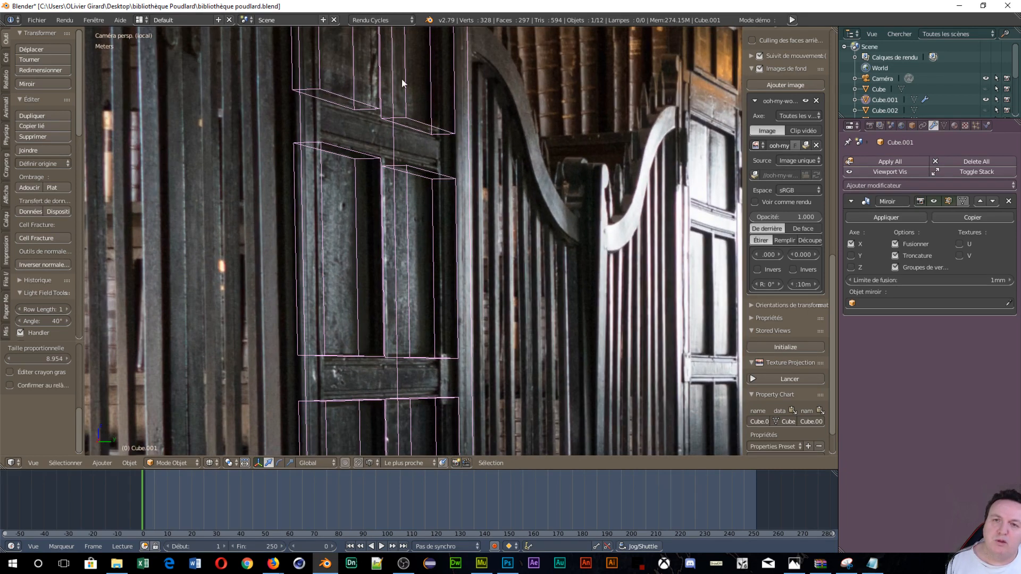
scroll(415, 95, down, 5)
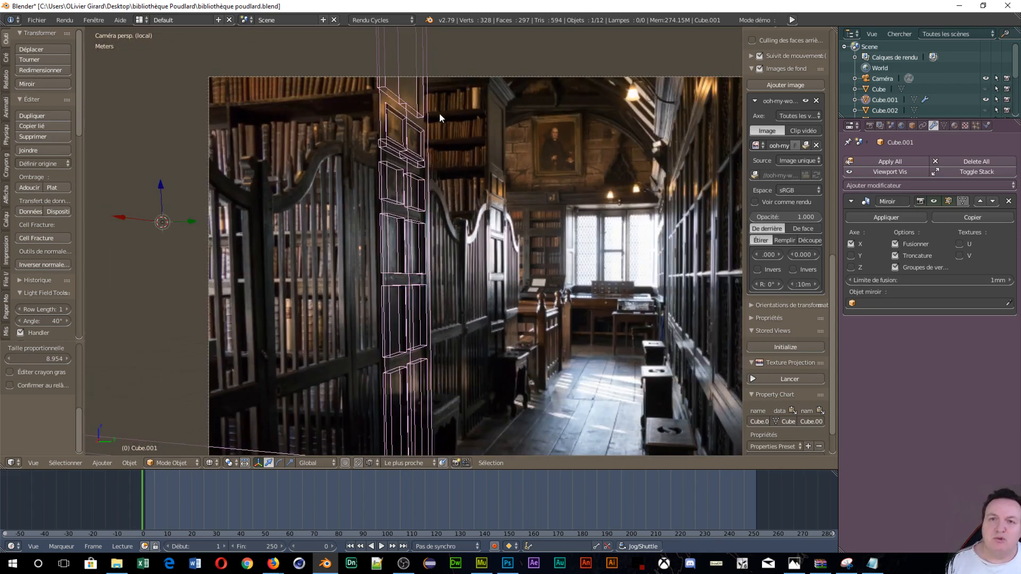
Enter edit mode and add the narrow ledge face and the tall upper panel face to the selected panel faces
key(ctrl+Tab)
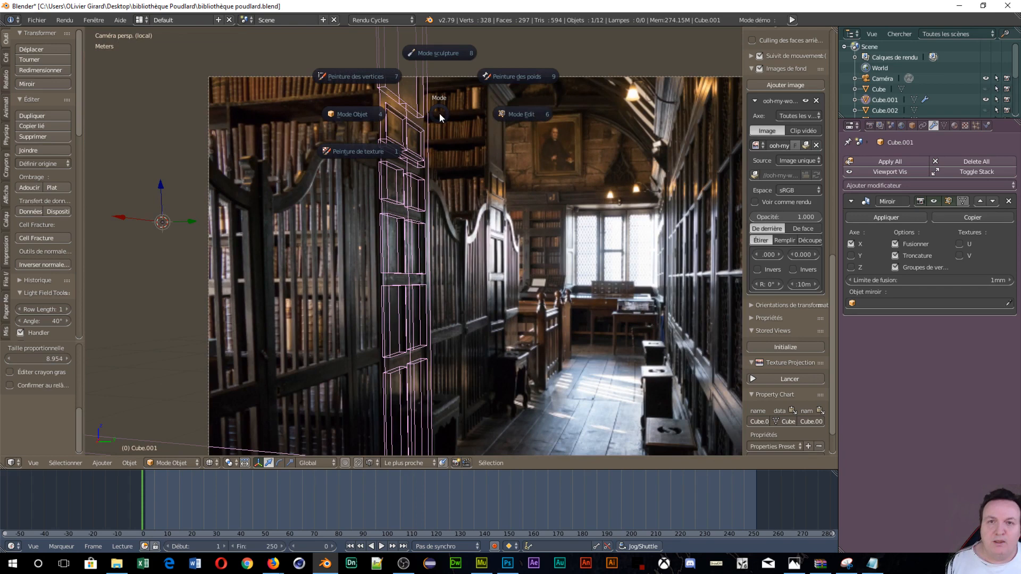
click(508, 117)
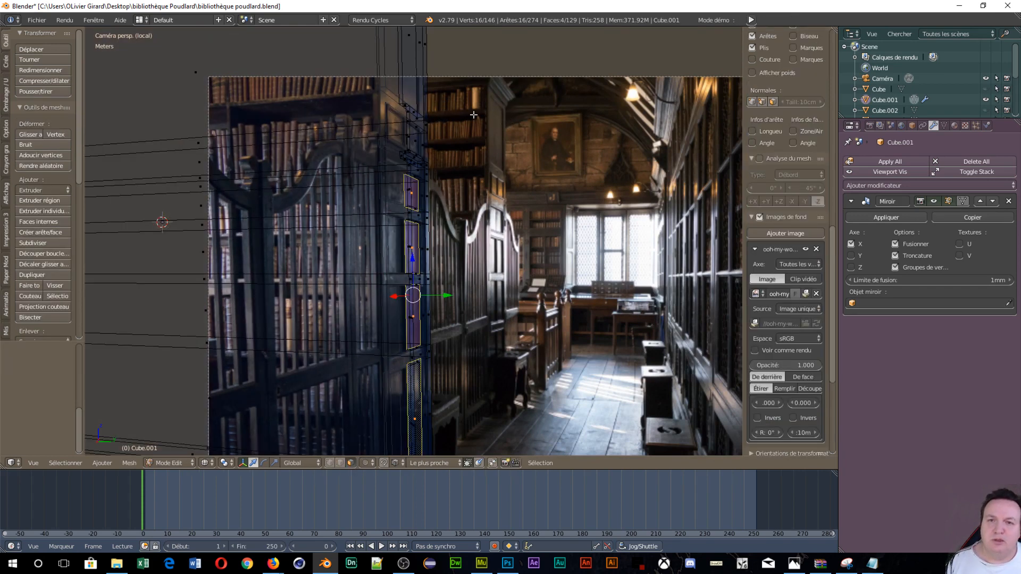
scroll(427, 153, up, 3)
scroll(427, 152, up, 3)
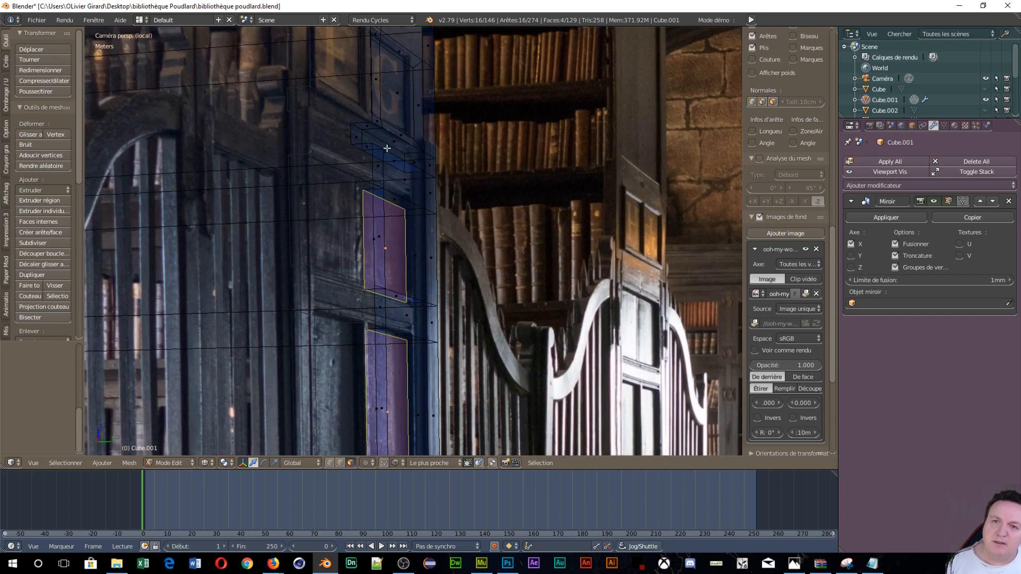
middle_drag(418, 201, 432, 391)
key(KP_0)
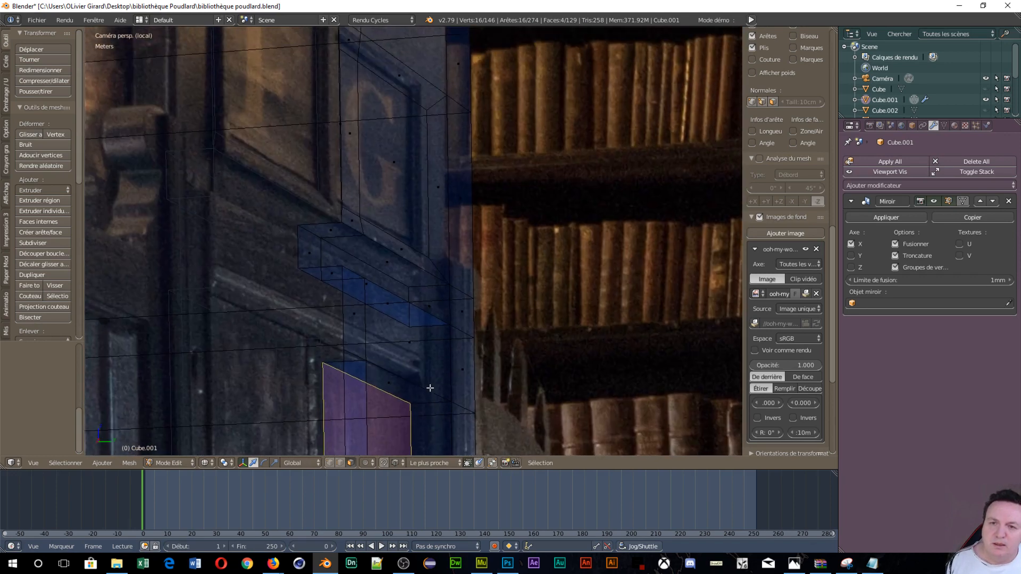
shift+right_click(368, 283)
shift+middle_drag(426, 133, 440, 477)
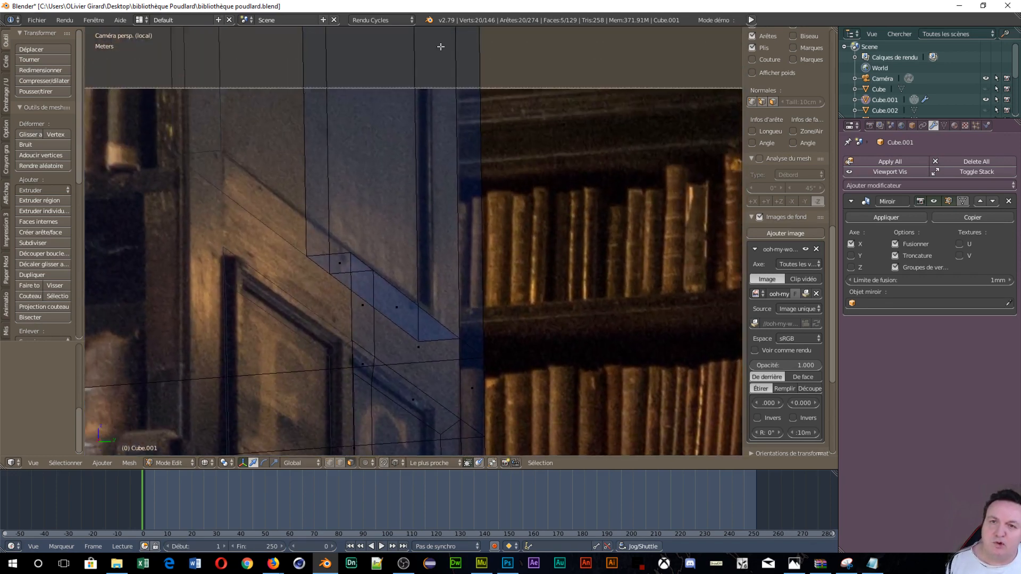
scroll(441, 46, down, 3)
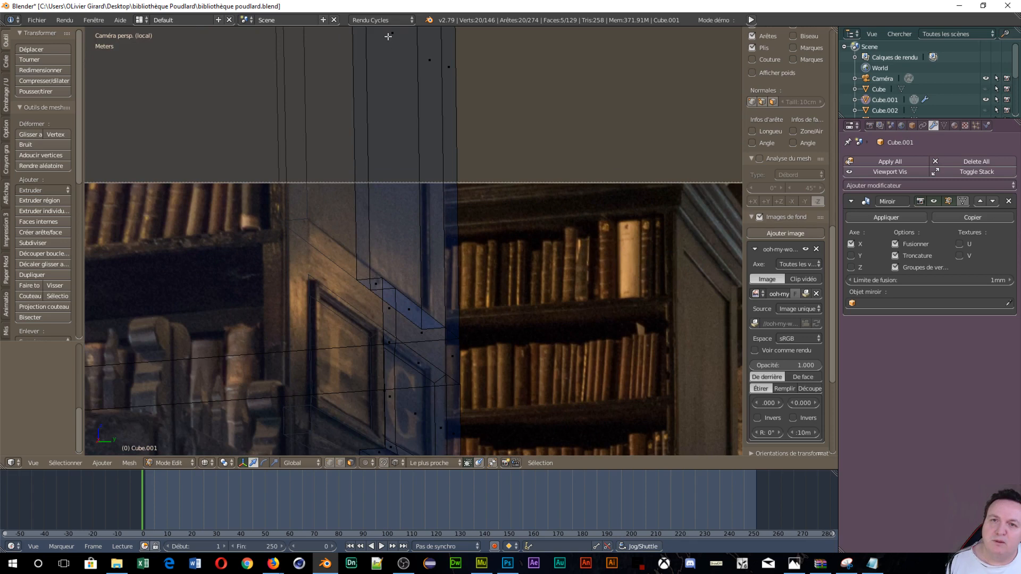
shift+right_click(388, 36)
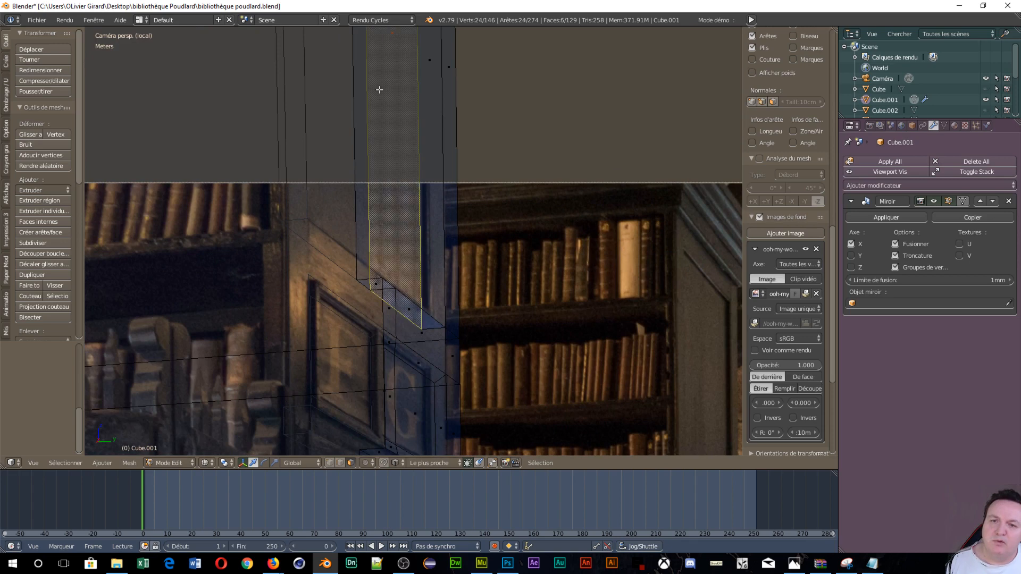
Shift the six selected end faces slightly along the Y axis and return to object mode
scroll(379, 90, down, 2)
scroll(396, 109, down, 3)
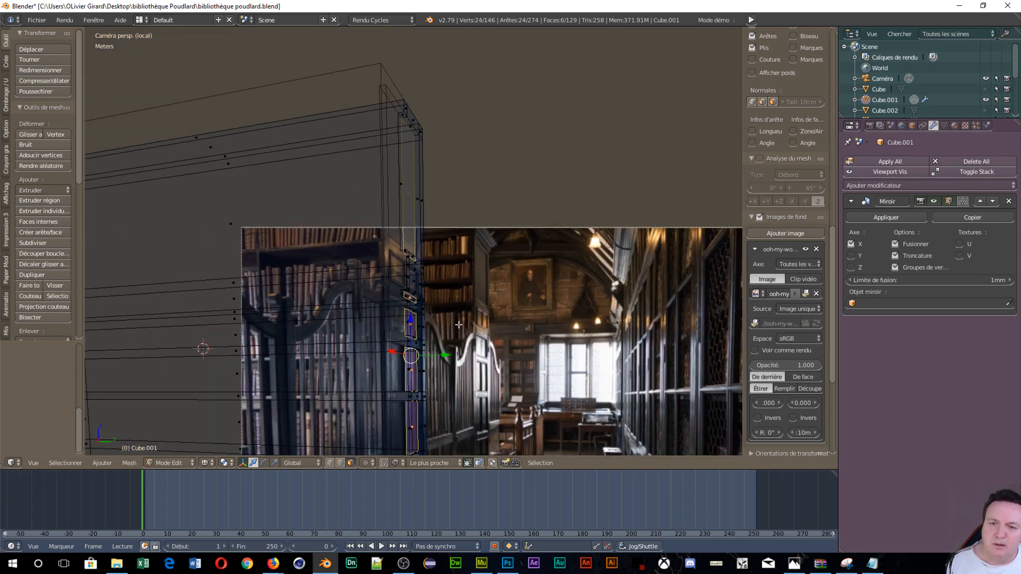
drag(444, 356, 446, 357)
scroll(463, 270, up, 8)
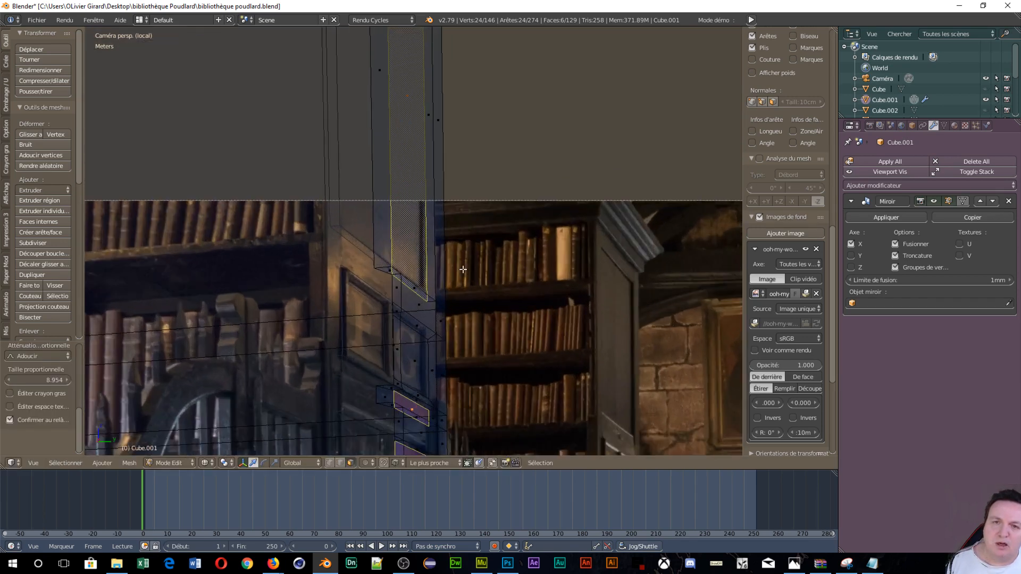
scroll(463, 269, down, 10)
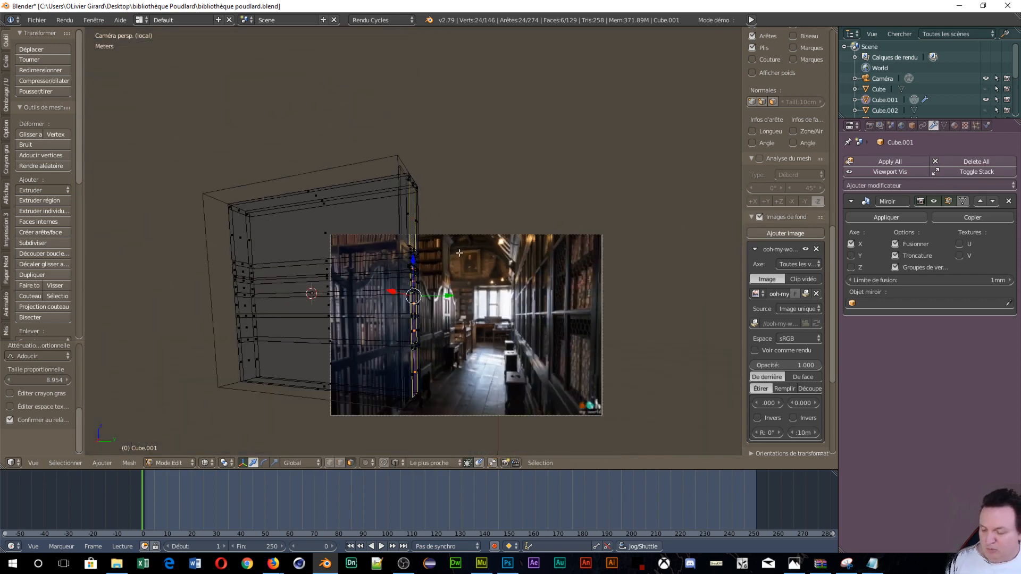
key(Tab)
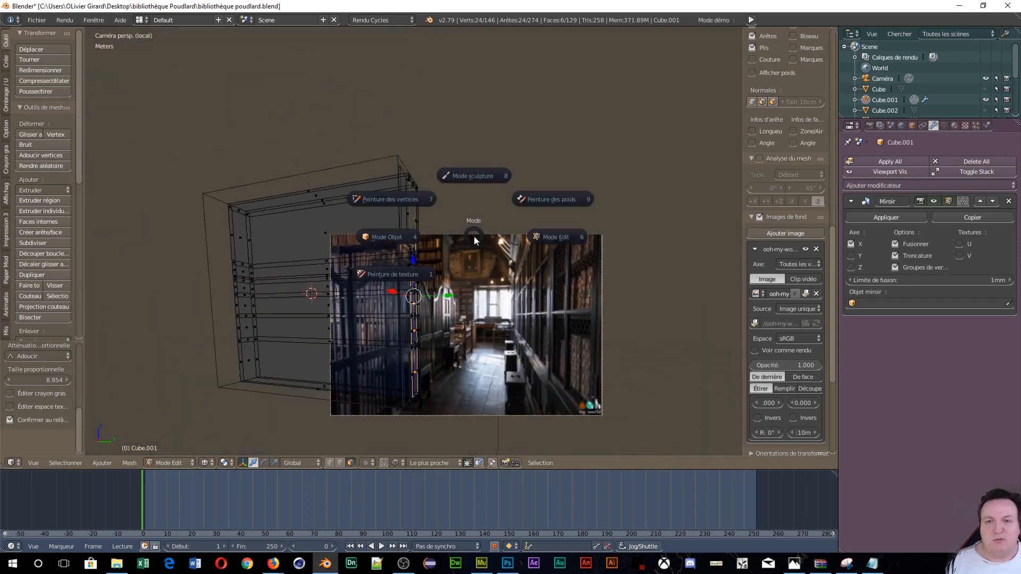
click(381, 242)
Check the adjusted end panels' wireframe against the reference photo through the camera
scroll(359, 329, up, 4)
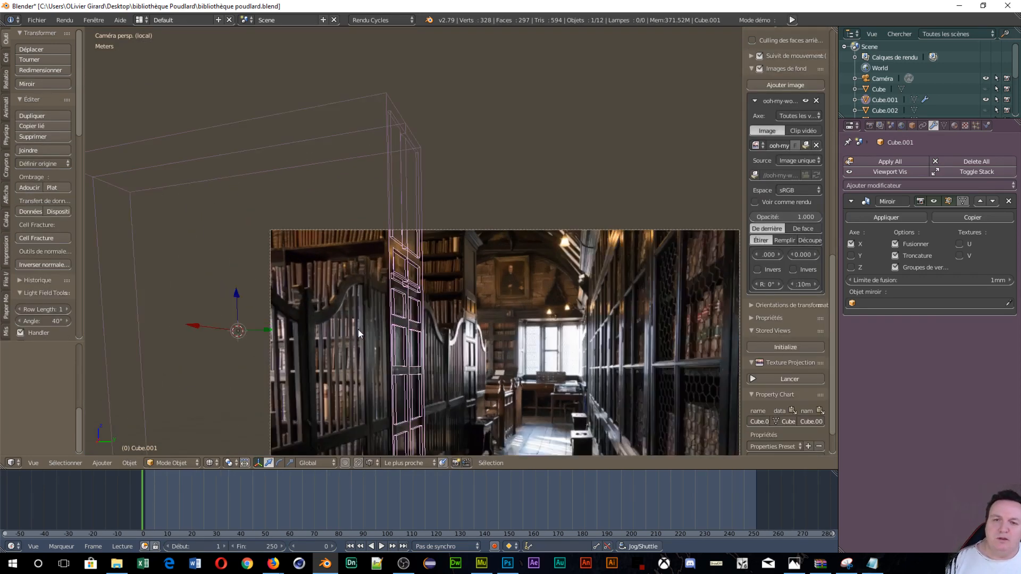
scroll(369, 296, up, 6)
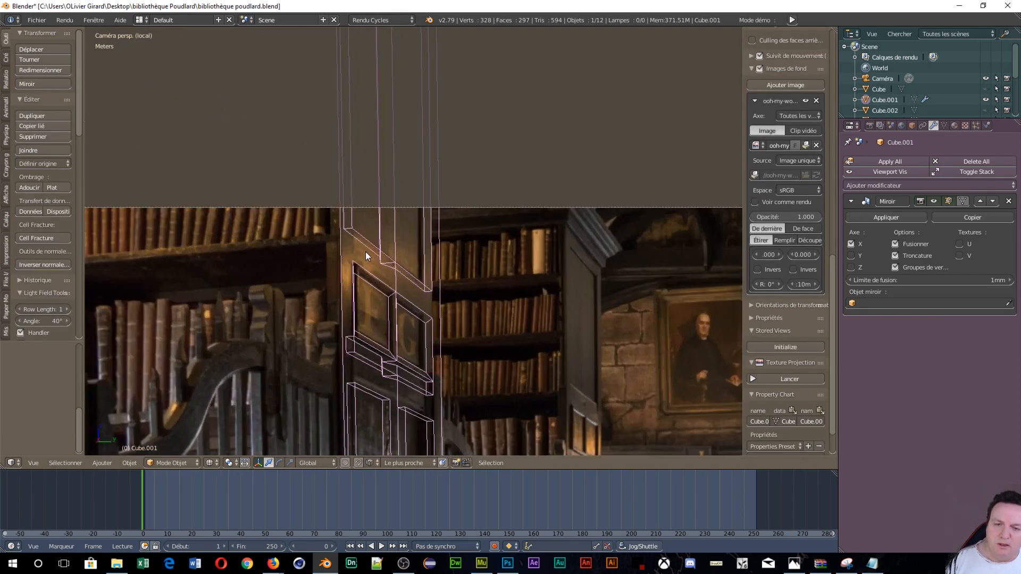
scroll(373, 273, down, 5)
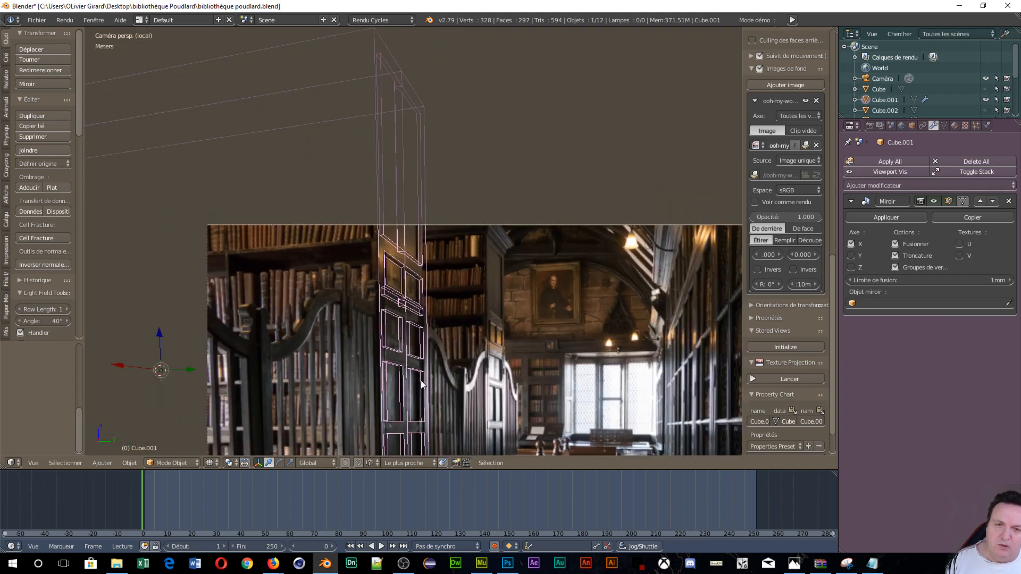
scroll(400, 337, down, 3)
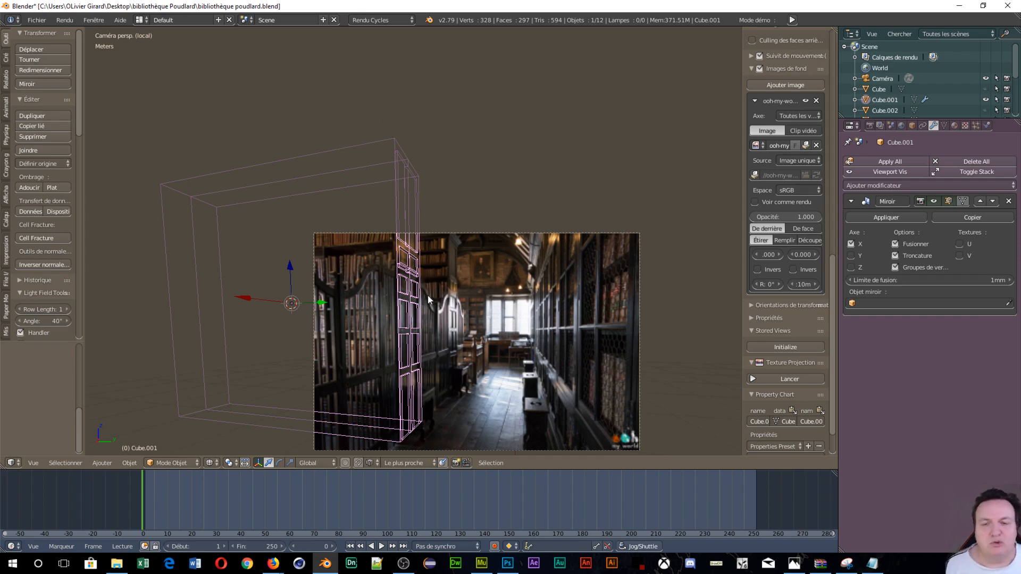
scroll(319, 359, up, 4)
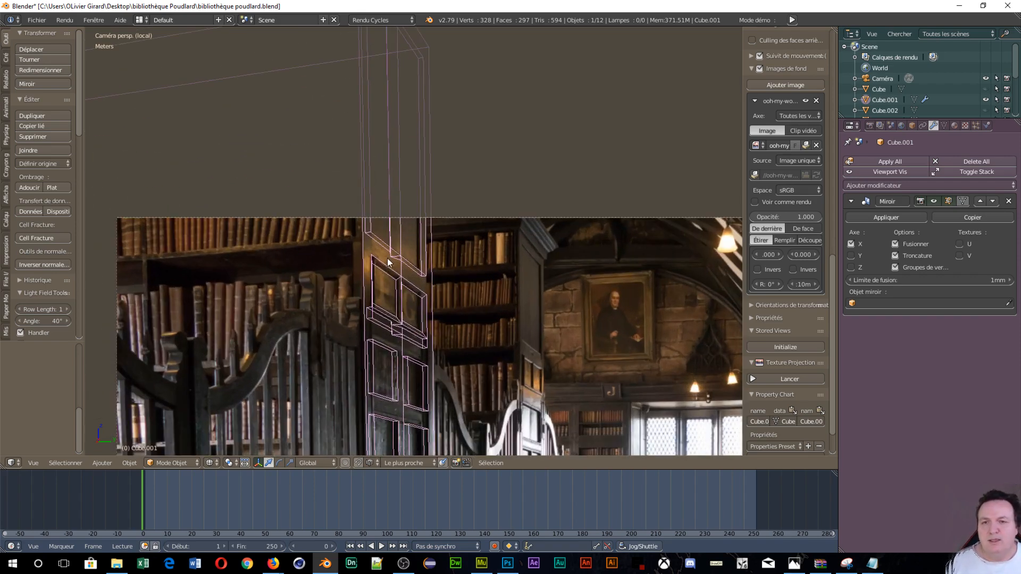
Enter edit mode and add a vertical loop cut around the bookcase's length, slid close to its panelled end
scroll(367, 114, down, 3)
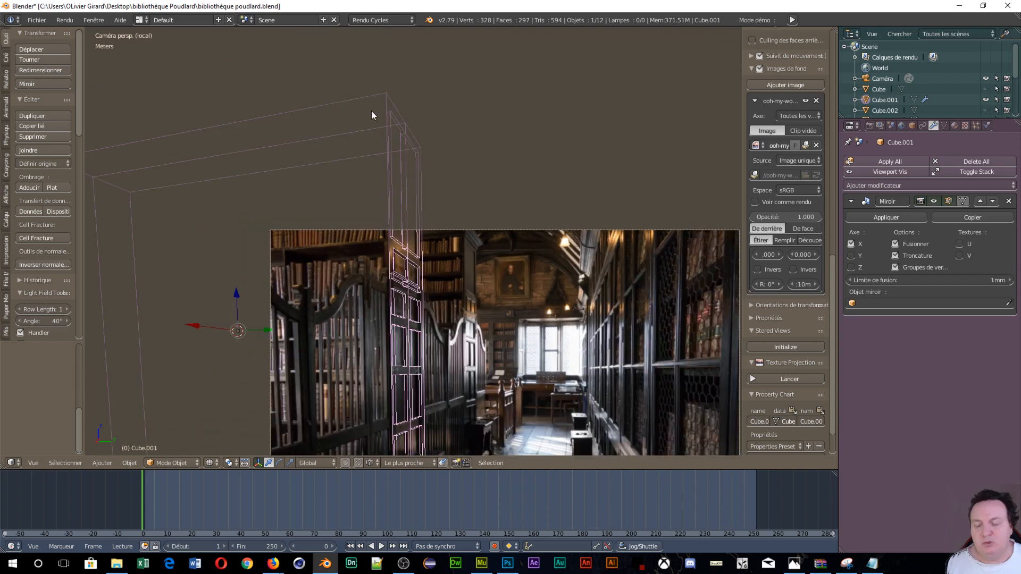
key(Tab)
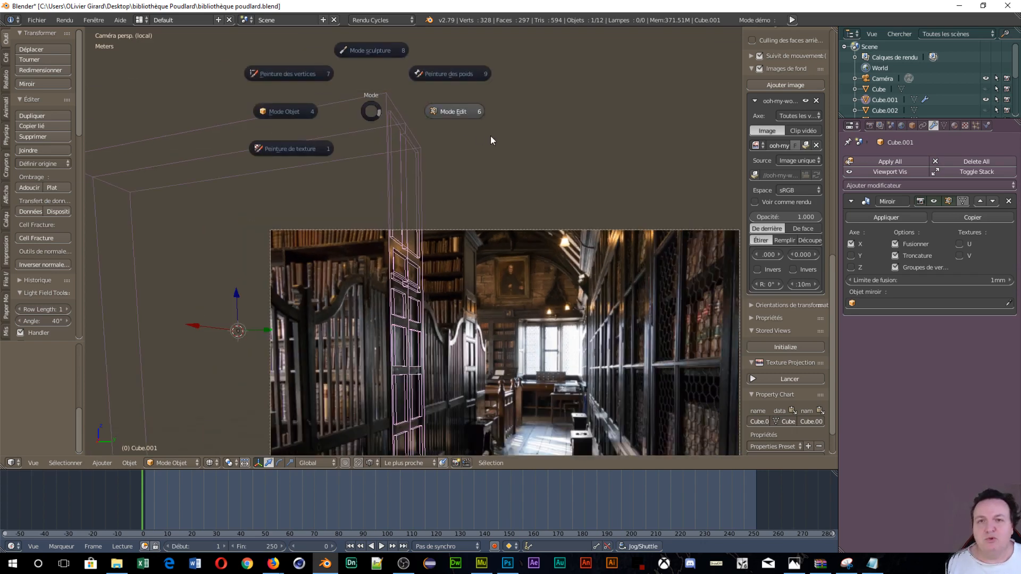
click(455, 111)
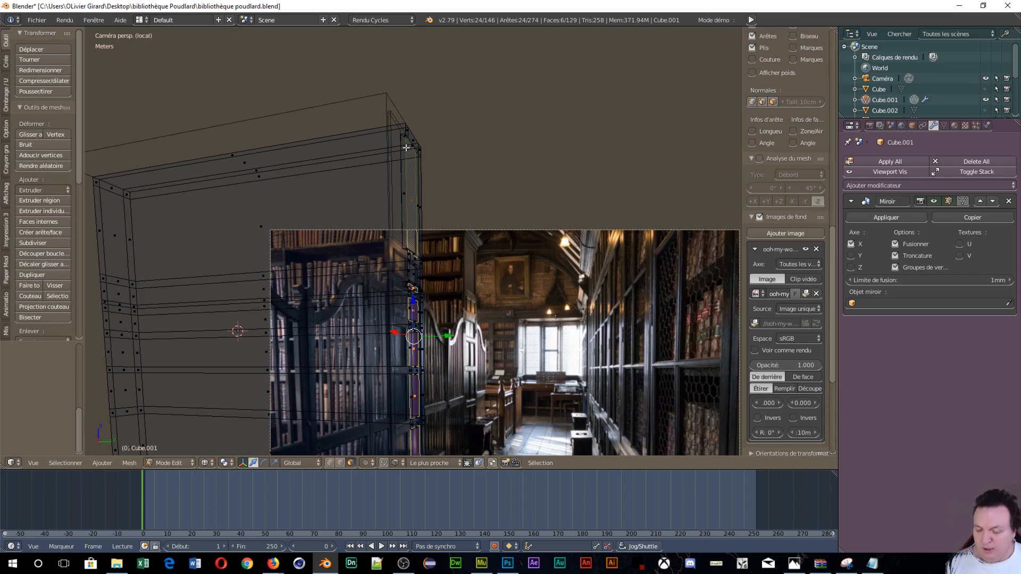
key(ctrl+r)
click(277, 143)
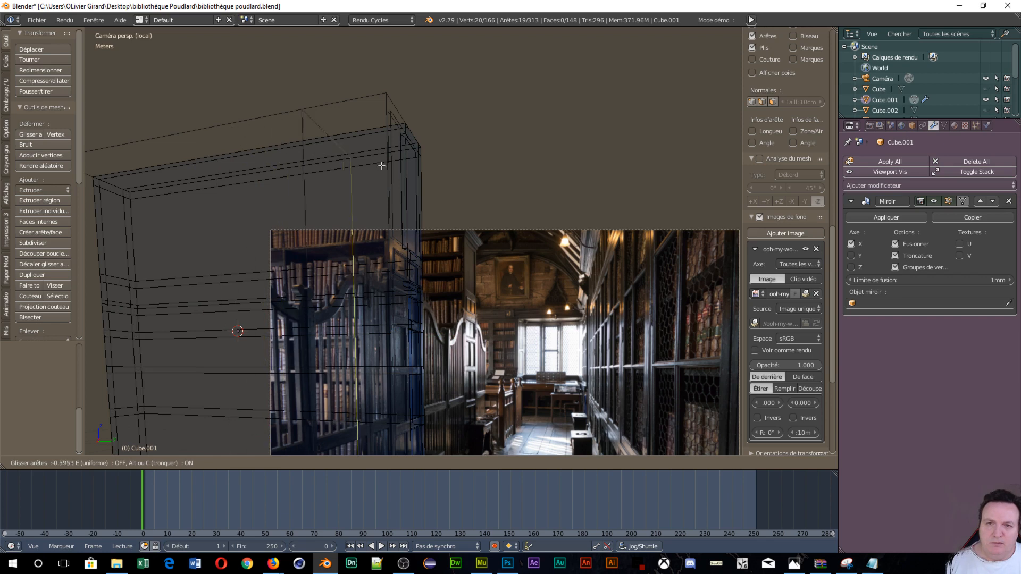
click(438, 170)
Fine-tune the new vertical edge loop with an edge slide near the panelled end and return to object mode
scroll(397, 256, up, 5)
scroll(397, 256, up, 2)
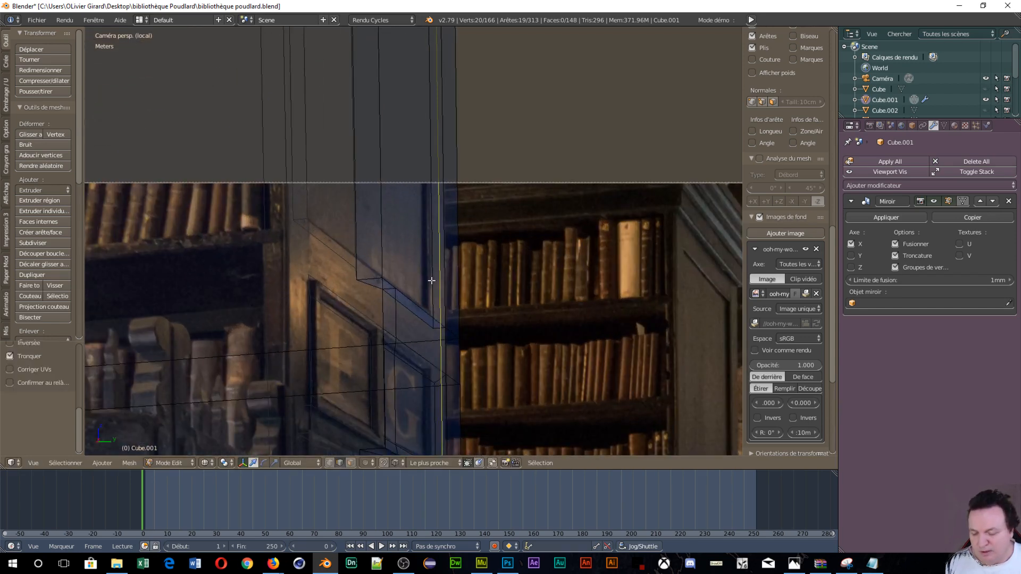
key(g)
key(g)
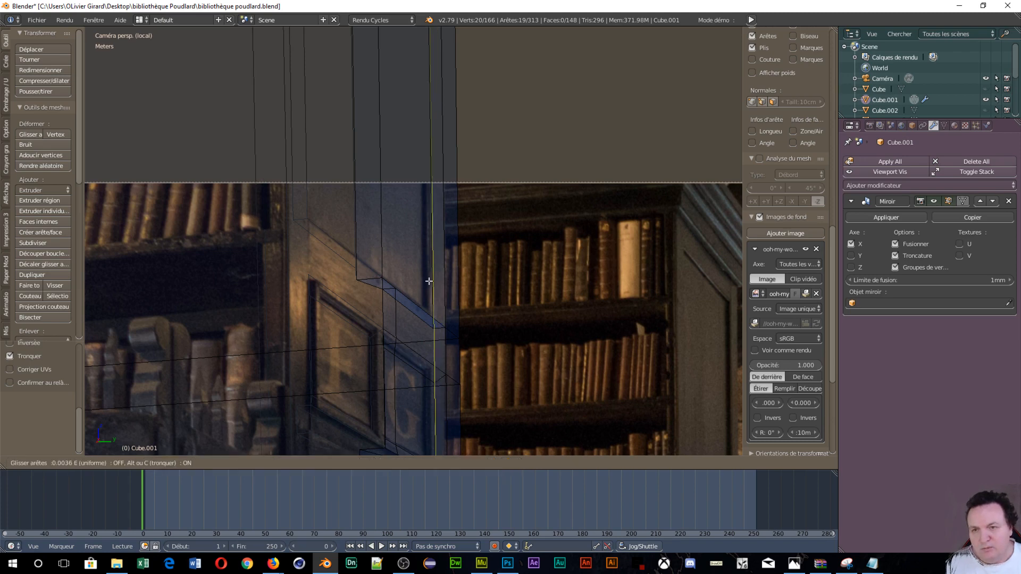
click(431, 282)
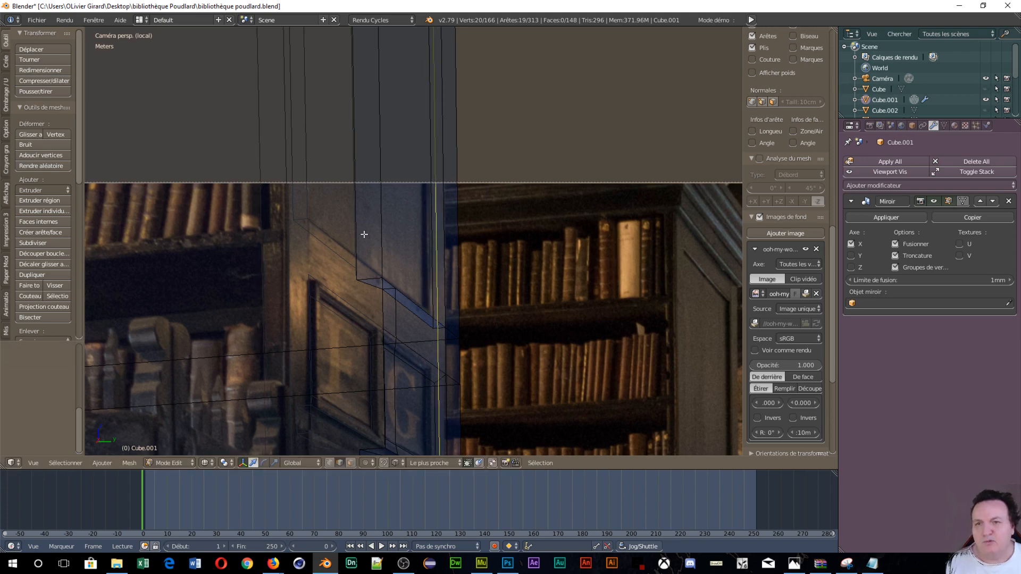
scroll(361, 233, down, 4)
scroll(364, 234, down, 1)
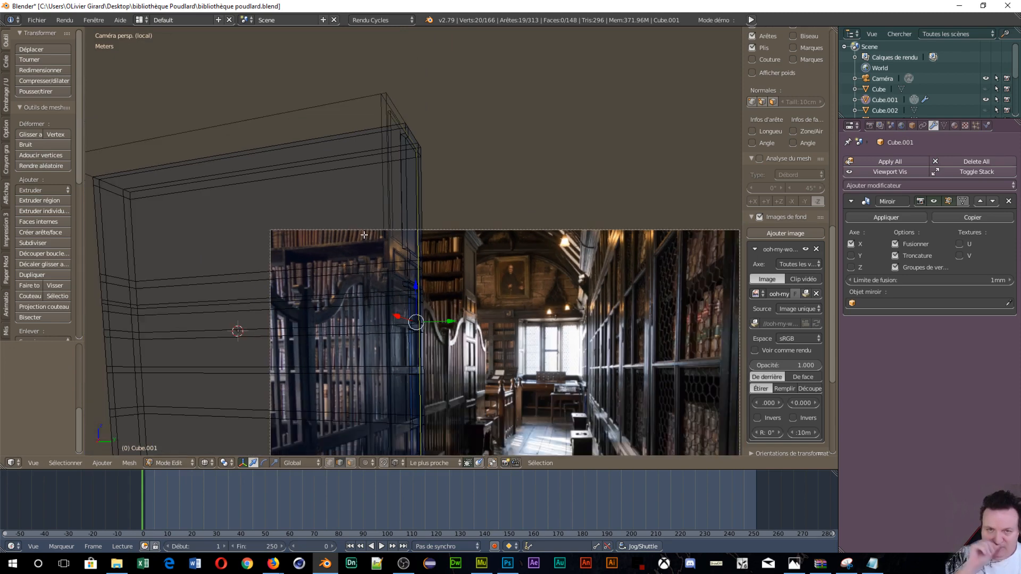
scroll(165, 143, down, 3)
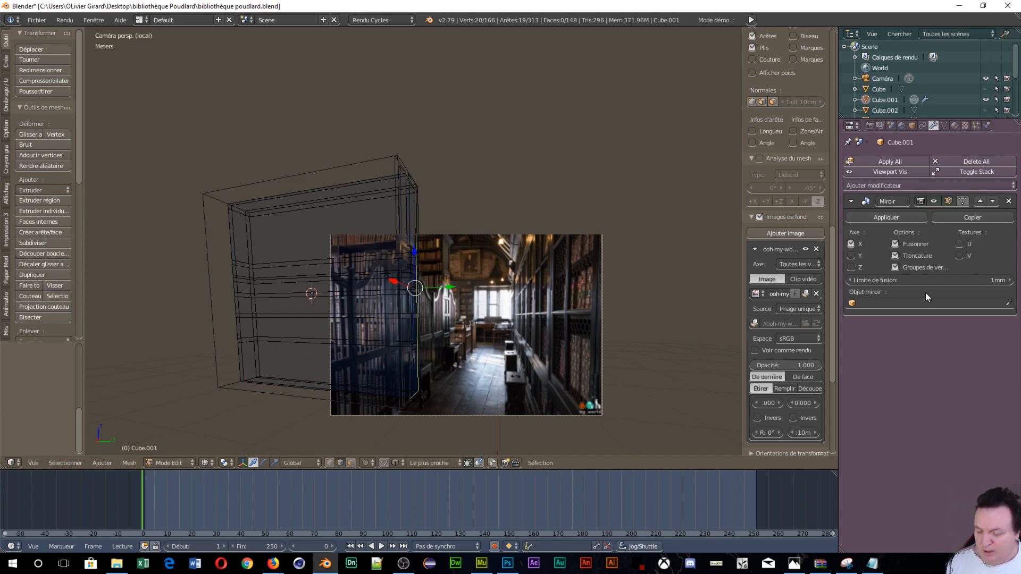
key(Tab)
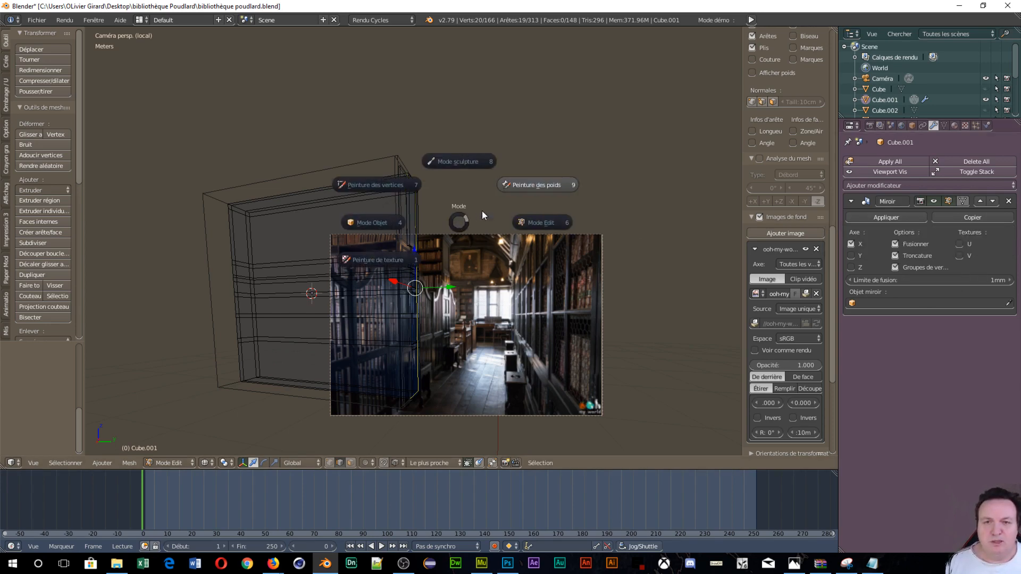
click(378, 222)
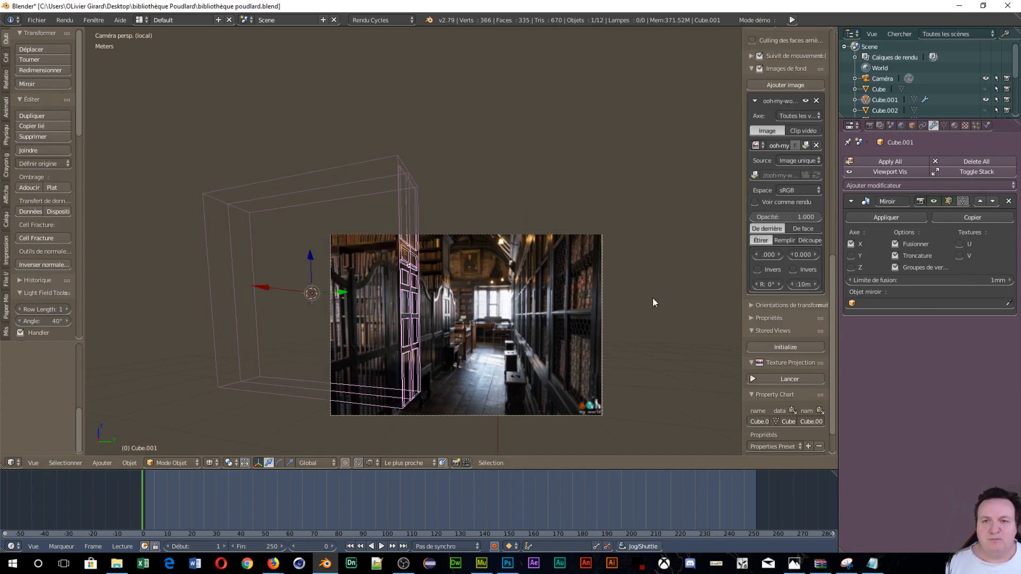
Exit local view on the bookcase and reveal all the hidden scene objects
scroll(409, 324, up, 4)
scroll(408, 320, up, 2)
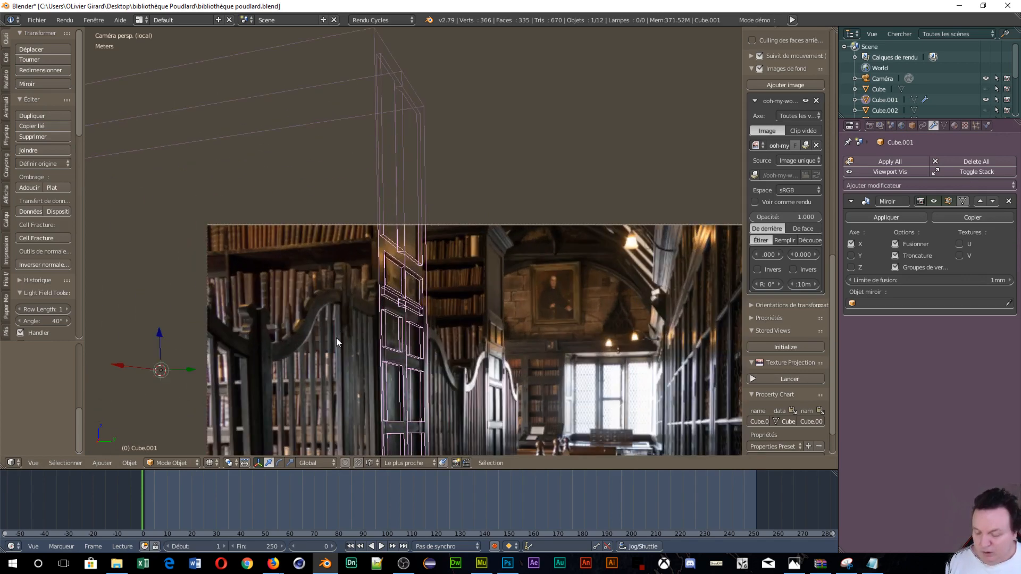
shift+middle_drag(337, 338, 394, 199)
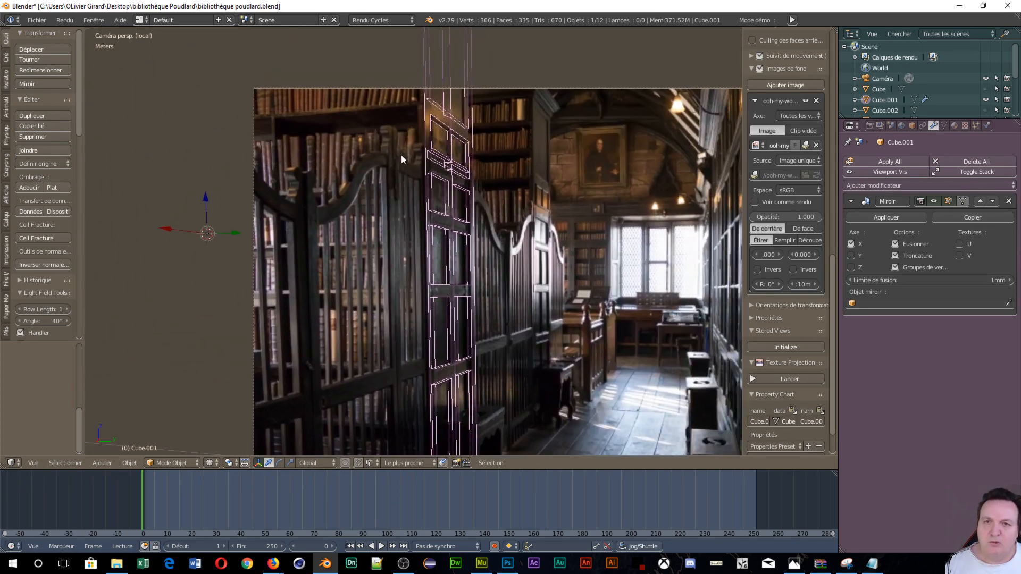
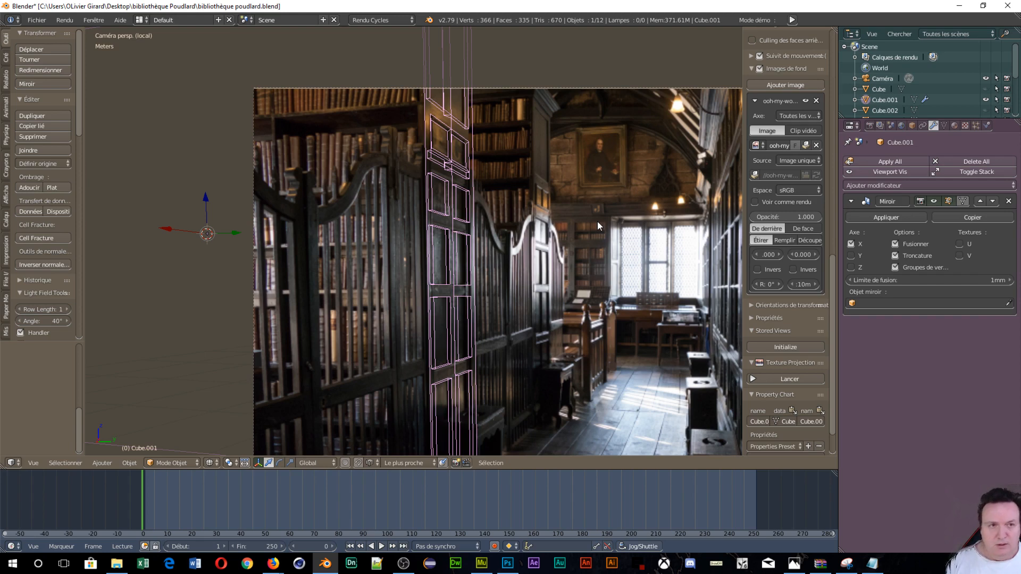
key(KP_Divide)
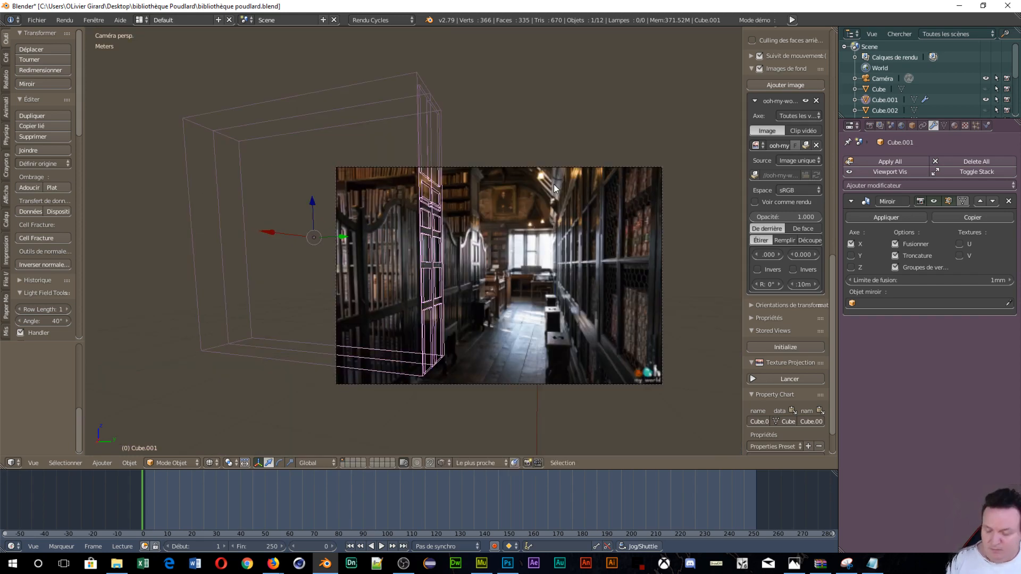
key(alt+h)
scroll(554, 184, up, 5)
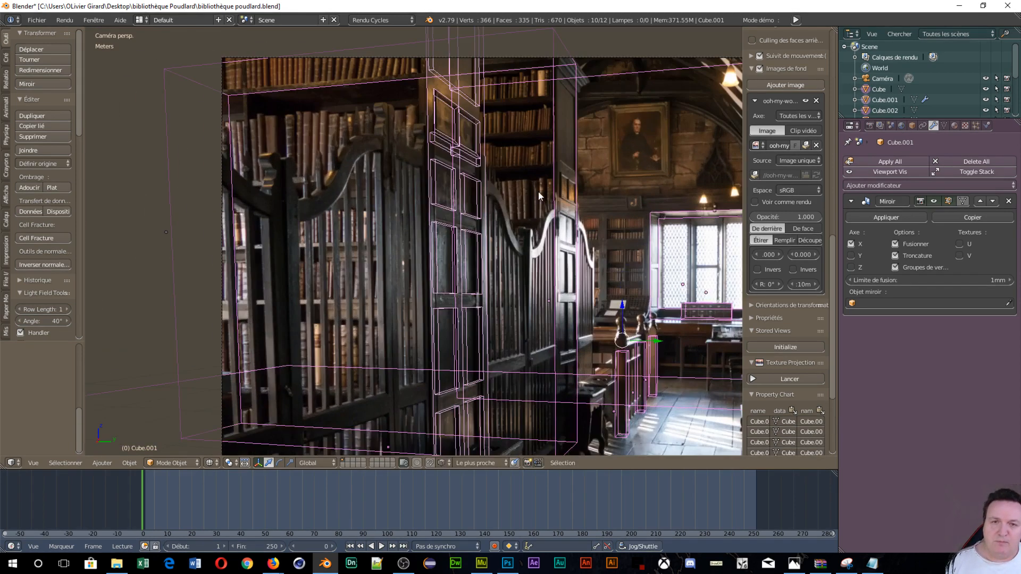
scroll(538, 192, down, 2)
middle_drag(538, 192, 367, 274)
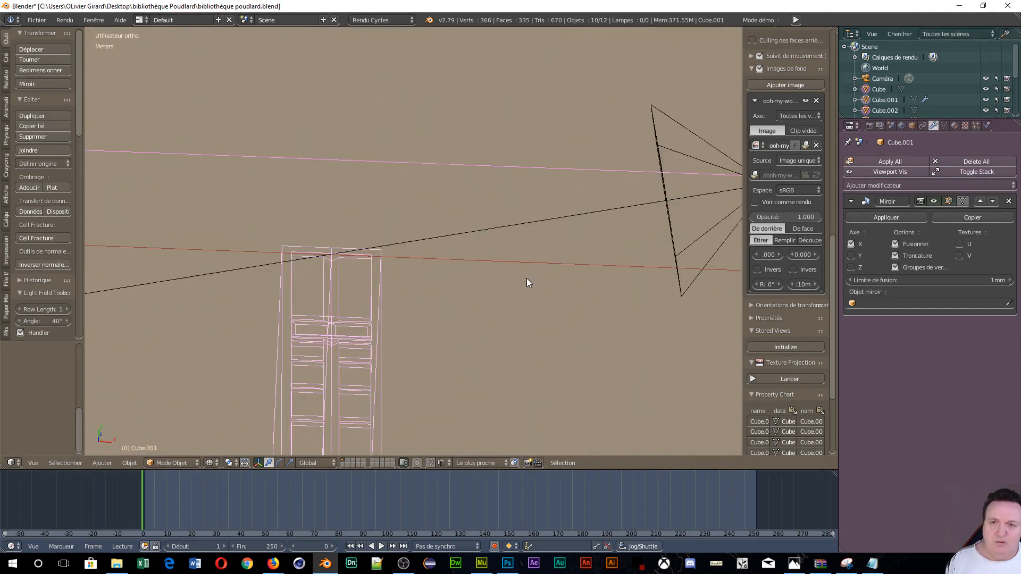
scroll(527, 282, down, 5)
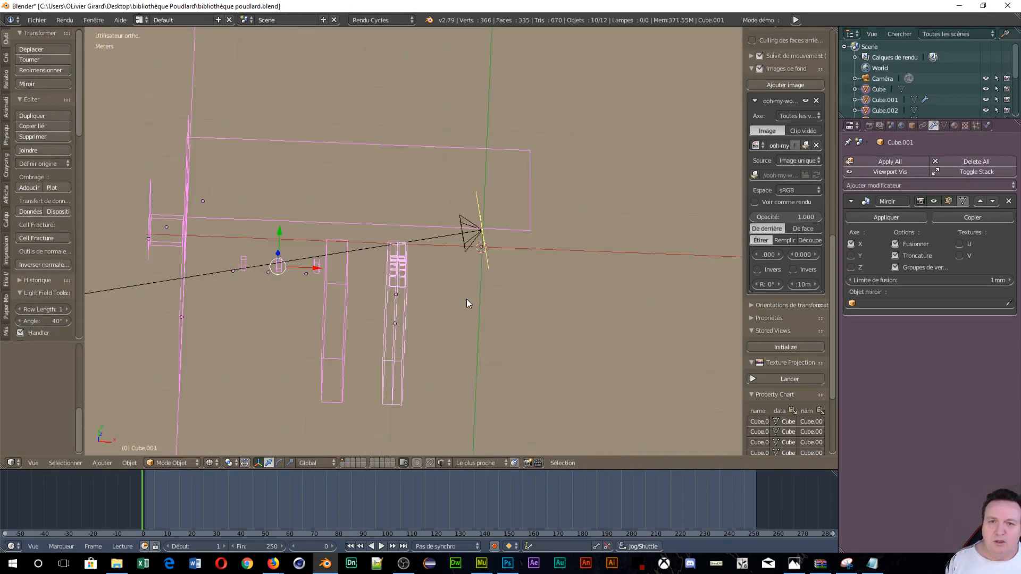
middle_drag(467, 299, 426, 279)
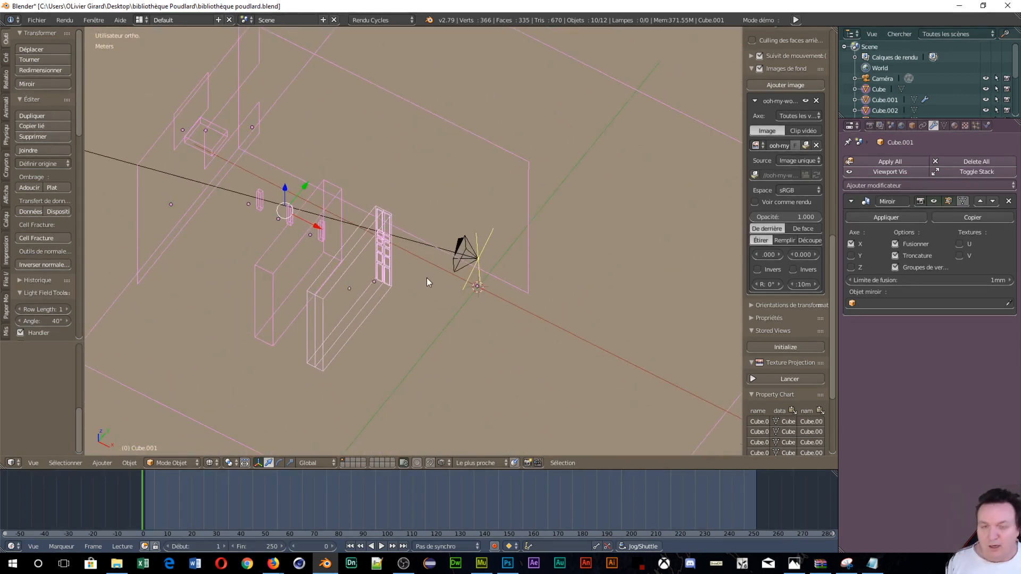
Add a new cube mesh at the scene origin
key(shift+a)
mouse_move(427, 279)
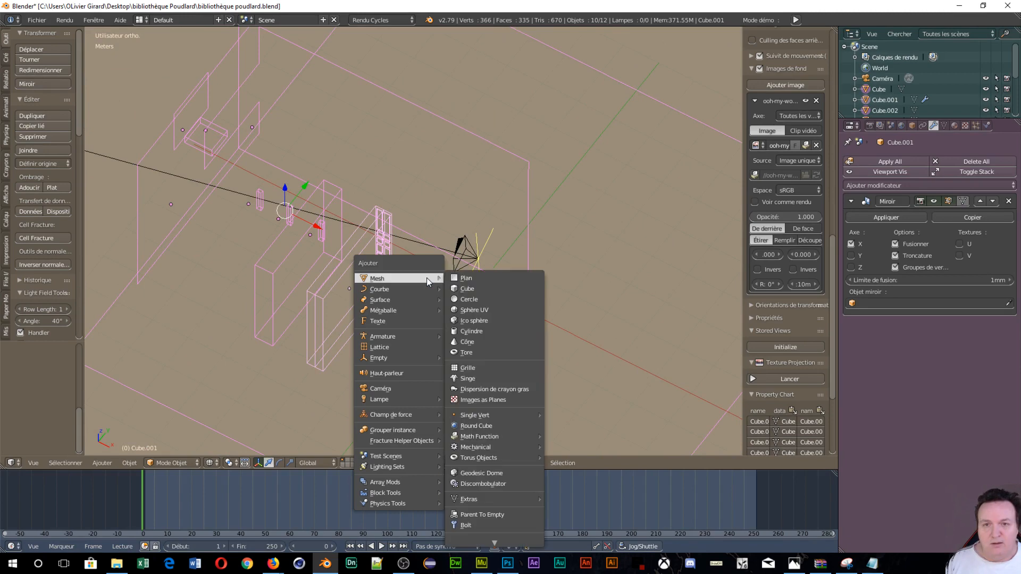
click(477, 291)
middle_drag(534, 283, 460, 334)
middle_drag(497, 321, 395, 285)
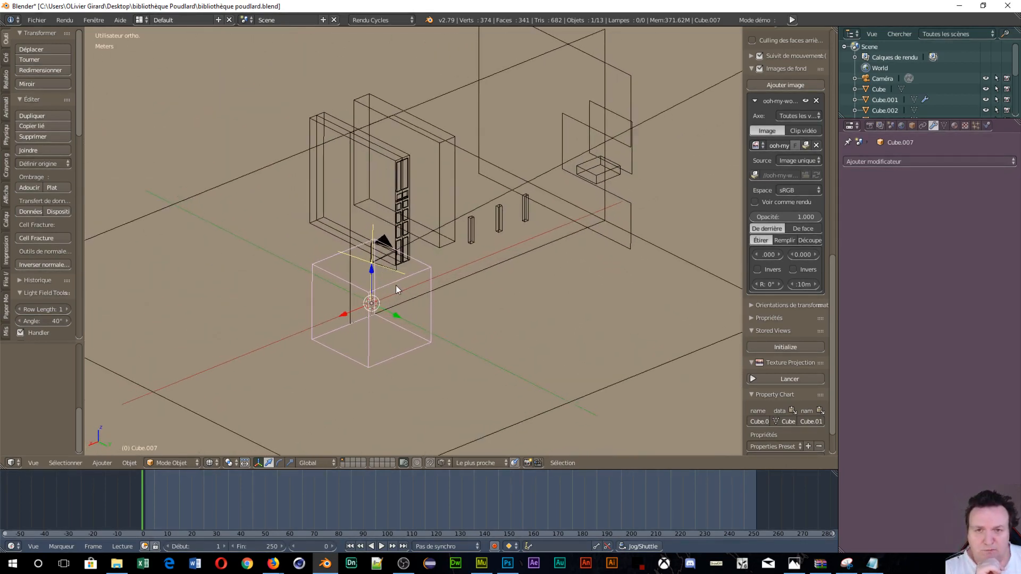
scroll(425, 314, up, 3)
scroll(427, 317, down, 3)
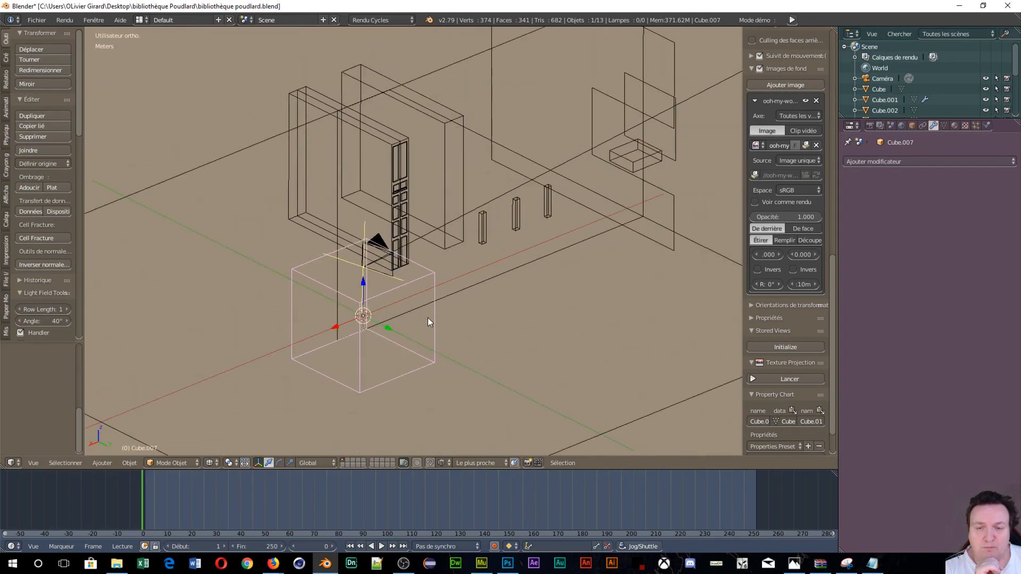
middle_drag(428, 317, 544, 331)
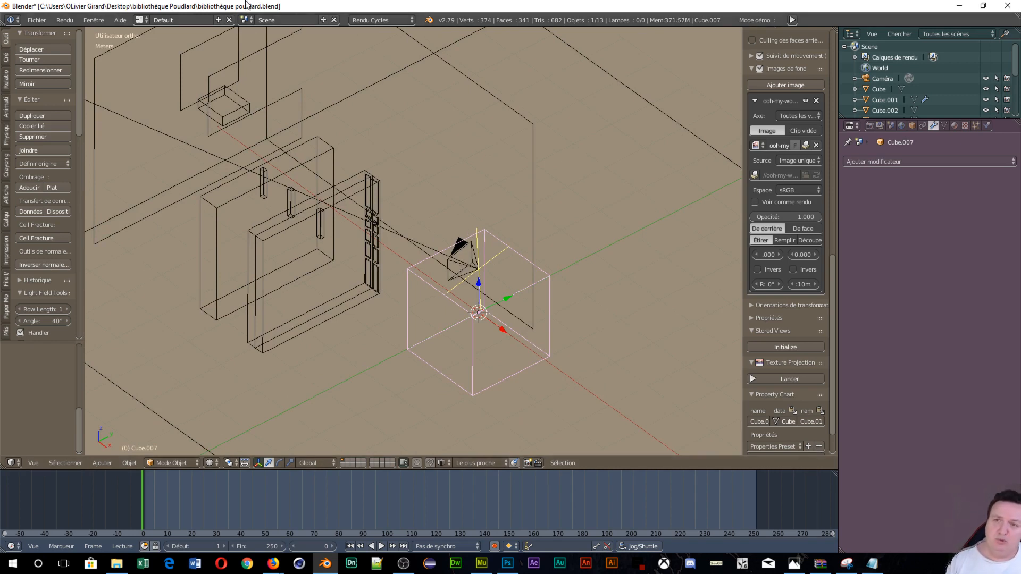
scroll(363, 273, down, 3)
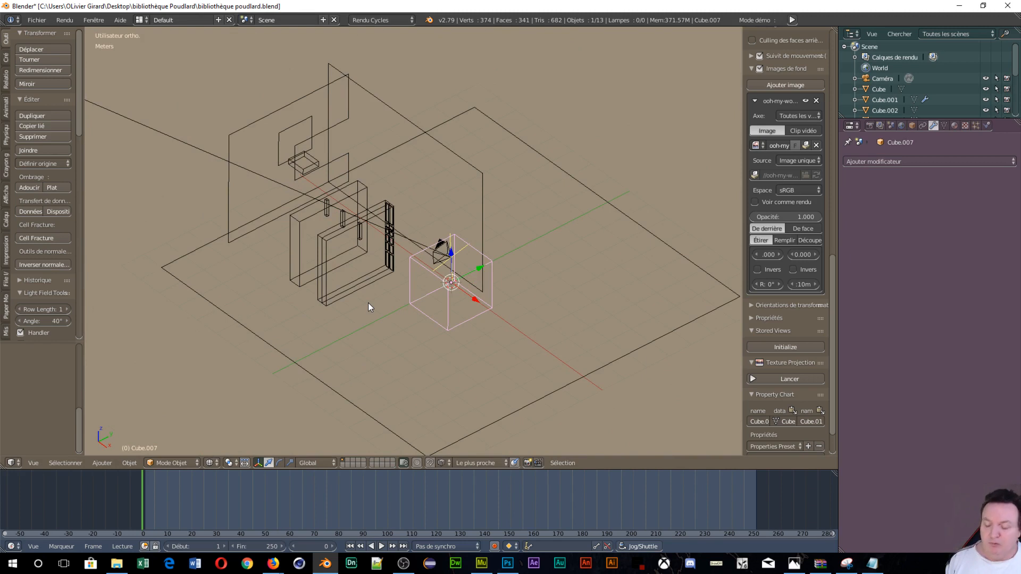
Raise the new cube along Z until its base rests on the floor
key(ctrl+a)
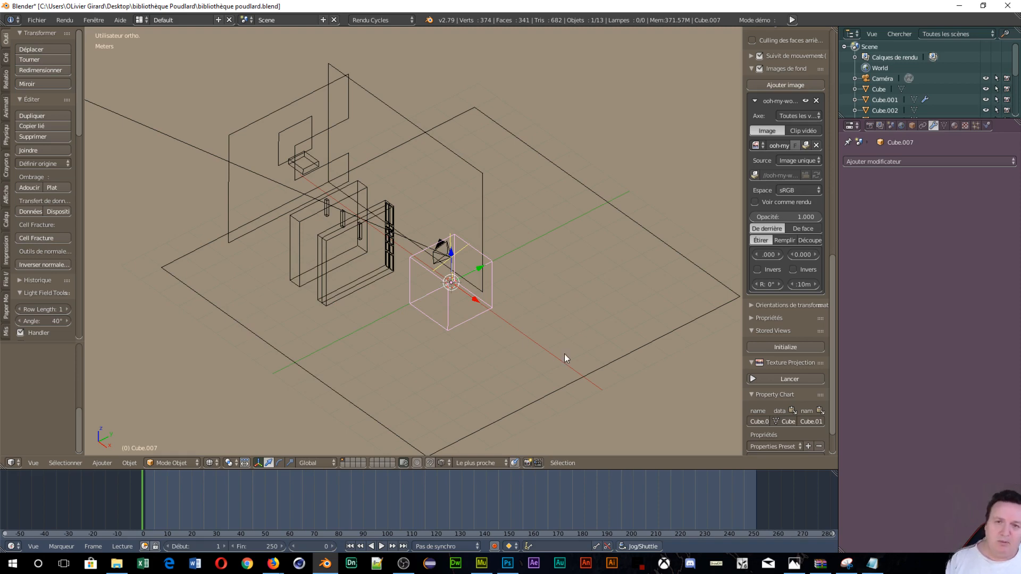
scroll(563, 353, up, 4)
middle_drag(566, 292, 497, 275)
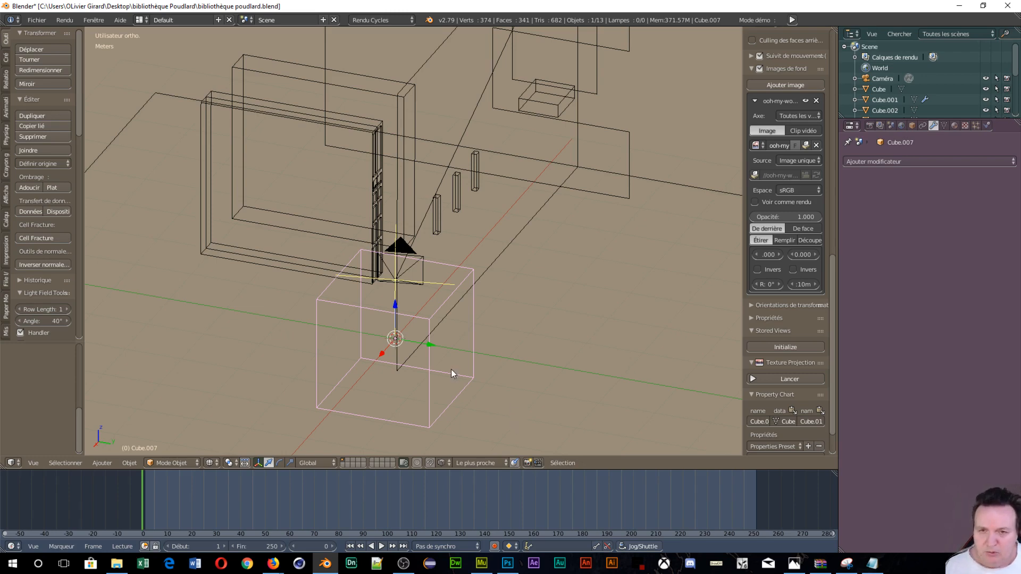
middle_drag(451, 370, 445, 271)
drag(423, 260, 324, 182)
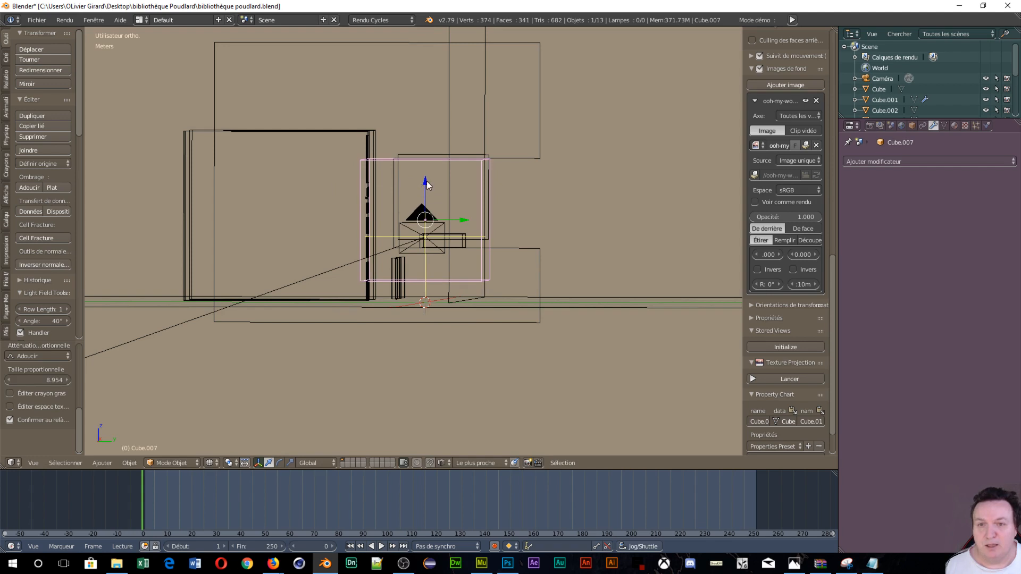
drag(427, 183, 346, 300)
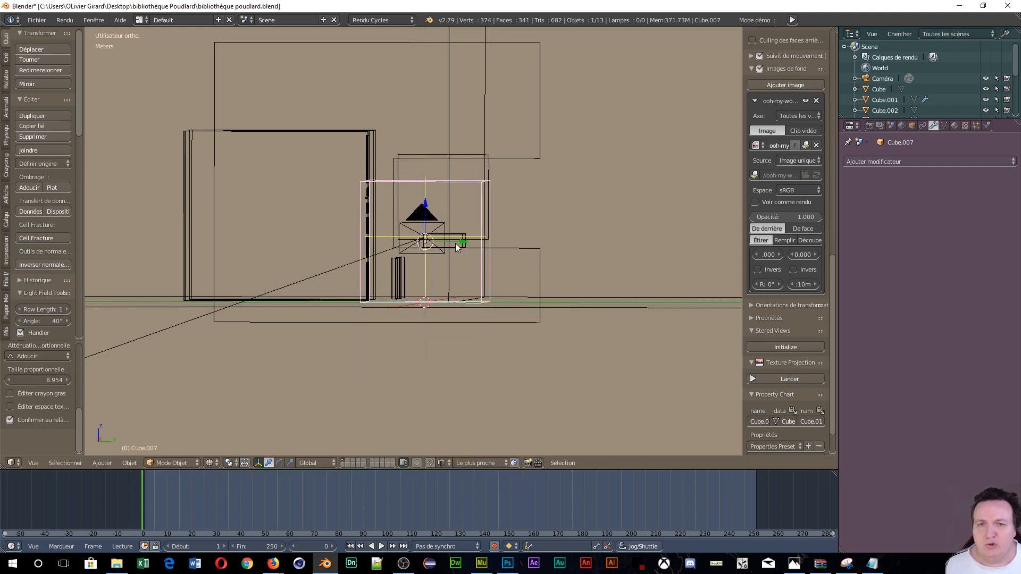
Move the cube along negative Y and negative X so one side meets the rear bookcase's facing side
drag(455, 244, 375, 242)
middle_drag(403, 276, 533, 352)
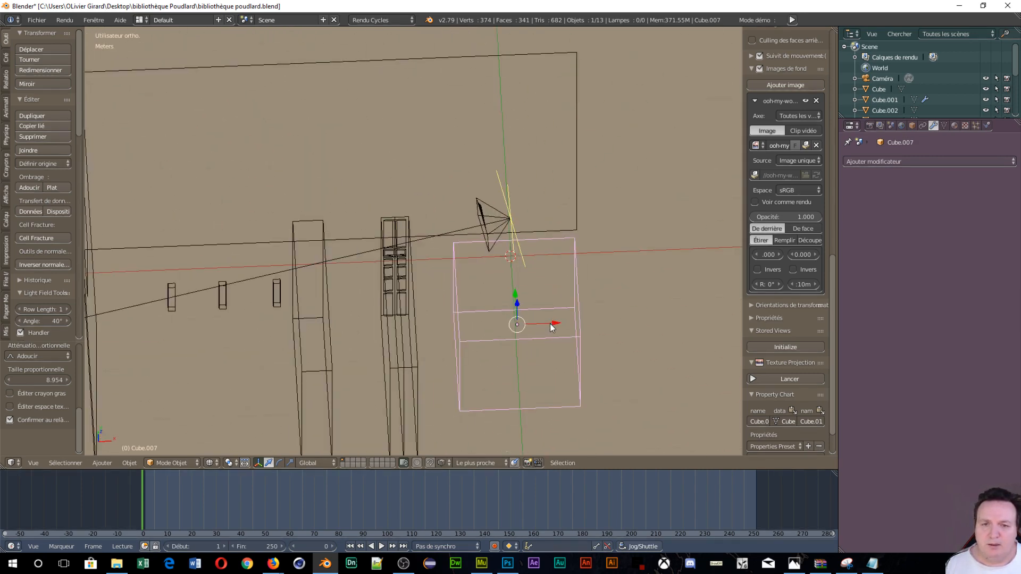
drag(551, 323, 329, 316)
right_click(327, 310)
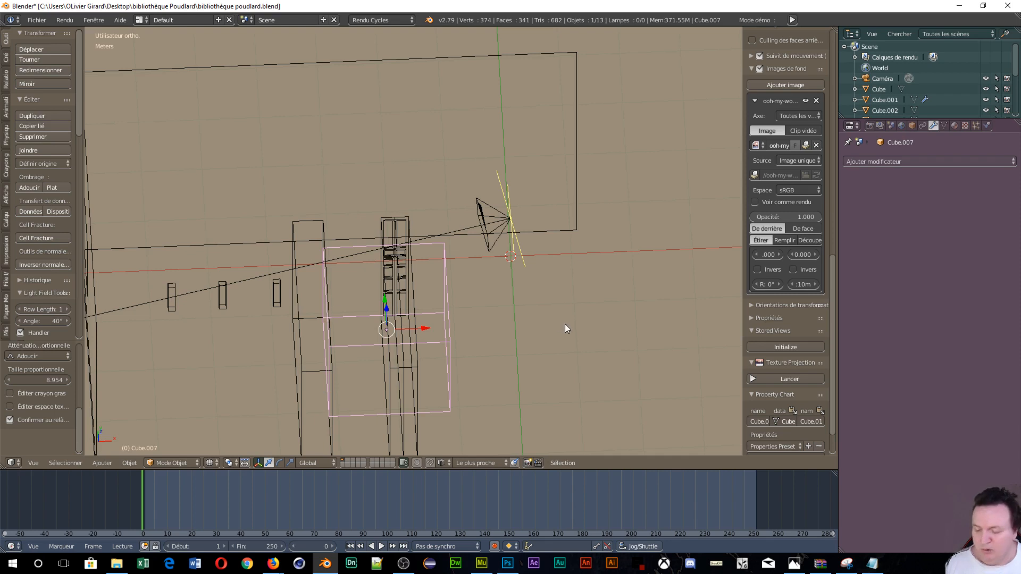
In face select mode, move the cube's positive X face back to the foreground bookcase and shift its negative Y face slightly inward
key(Tab)
click(647, 325)
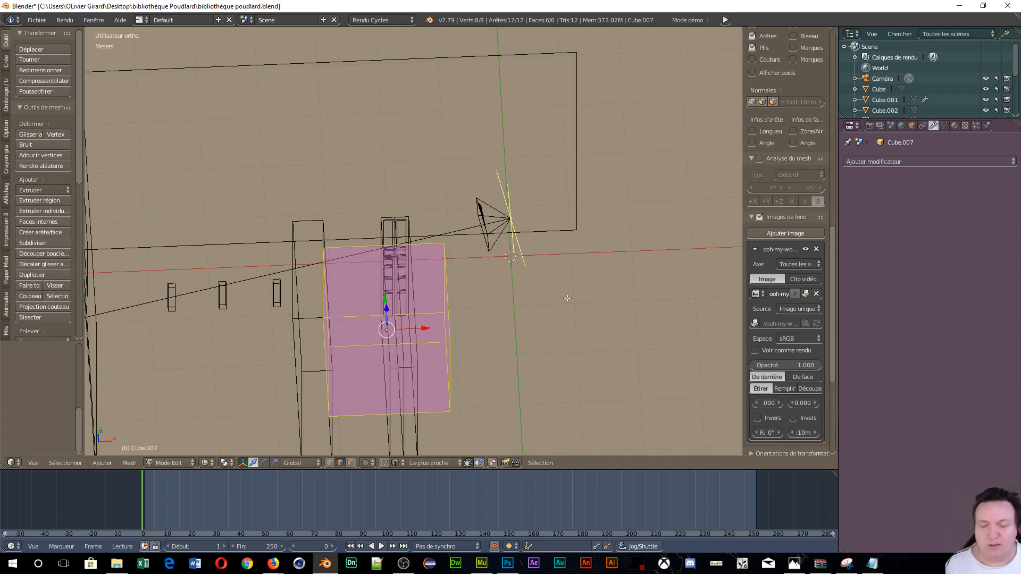
key(ctrl+Tab)
click(541, 296)
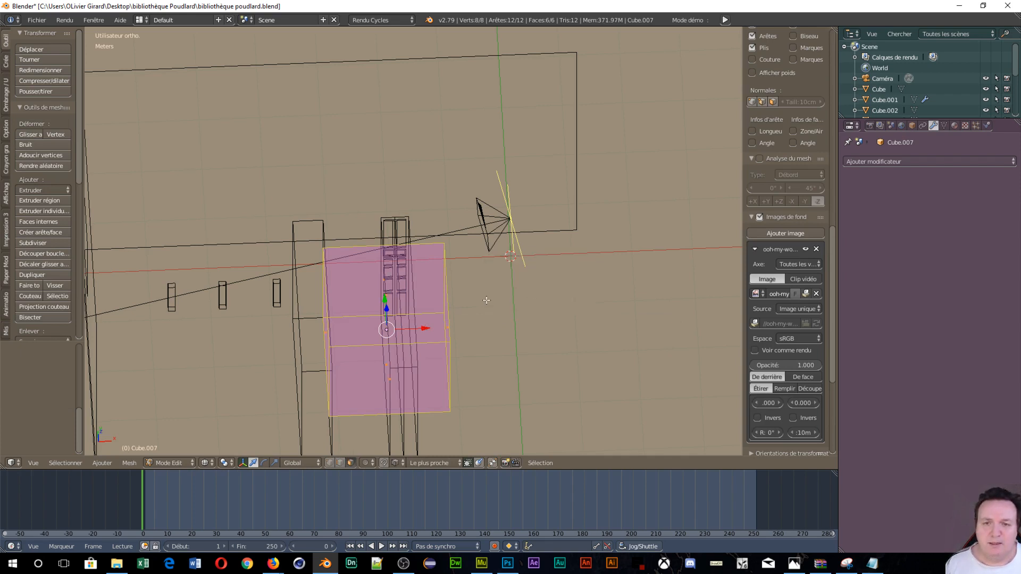
right_click(450, 327)
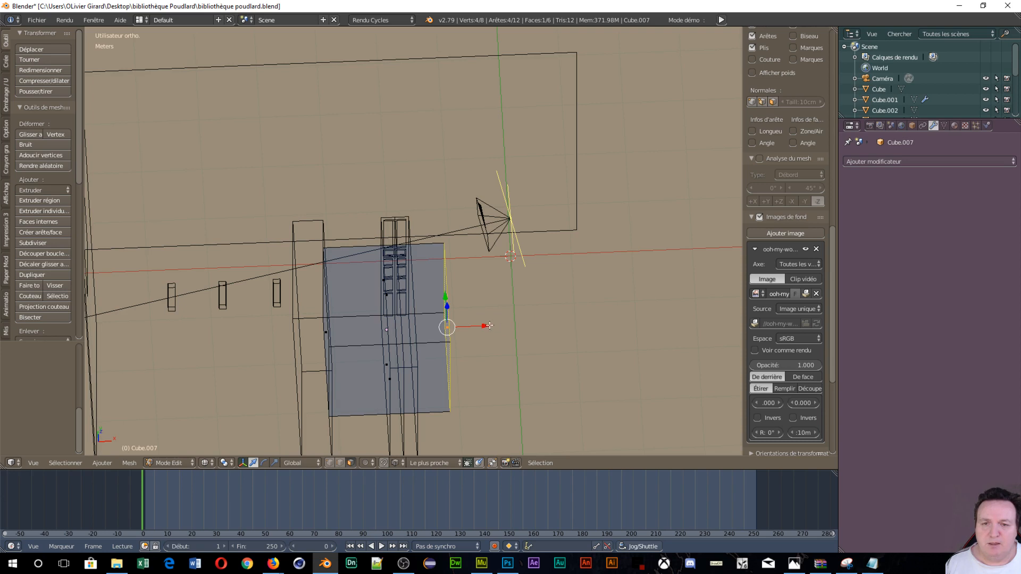
drag(489, 325, 388, 336)
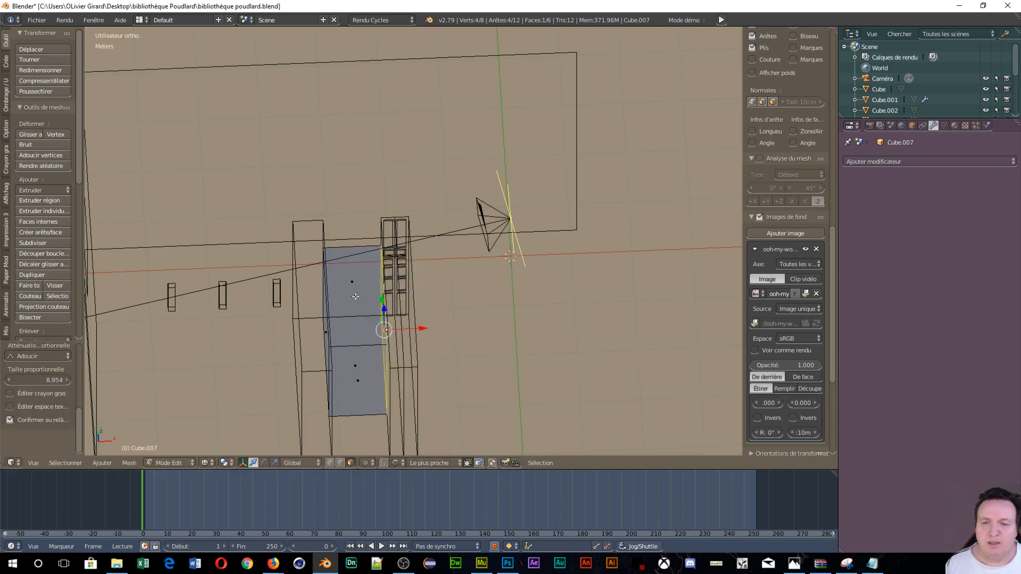
right_click(356, 387)
mouse_move(355, 355)
mouse_down()
mouse_move(339, 307)
mouse_move(343, 351)
mouse_move(343, 340)
mouse_up()
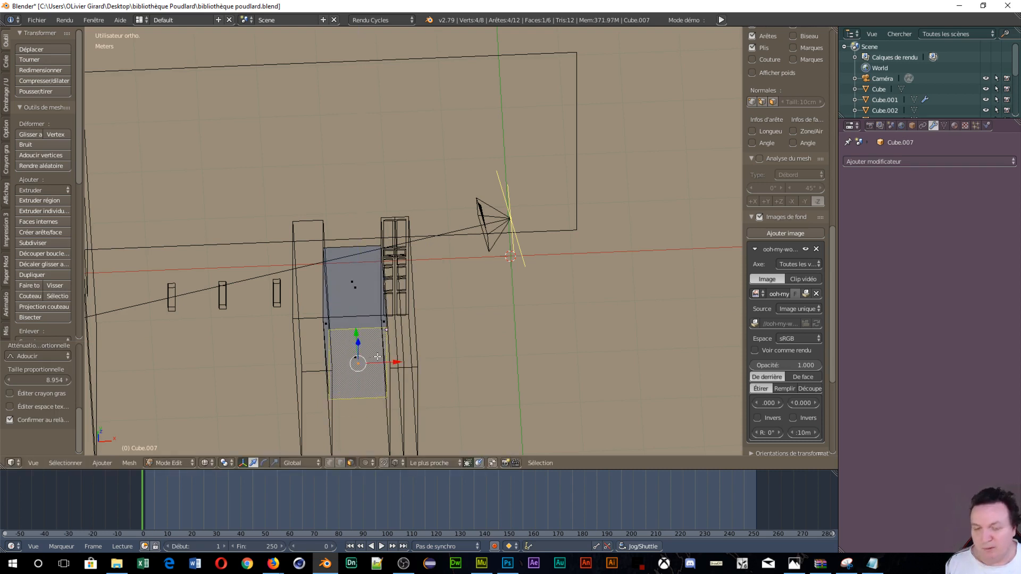
Undo the last face move, pull the cube's negative Y face inward to form a thin panel, and move the whole panel toward the camera along X
key(ctrl+z)
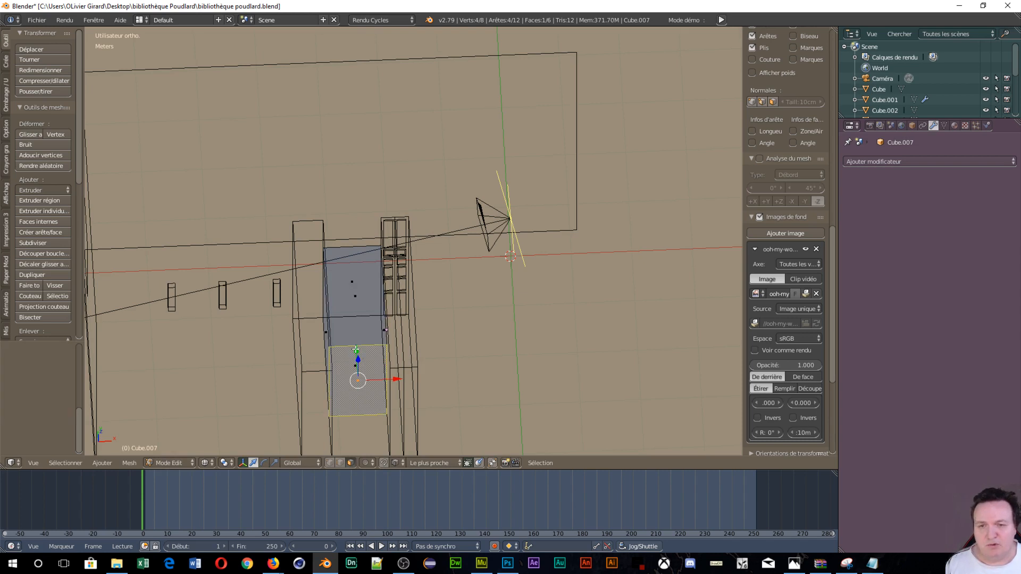
drag(356, 350, 337, 254)
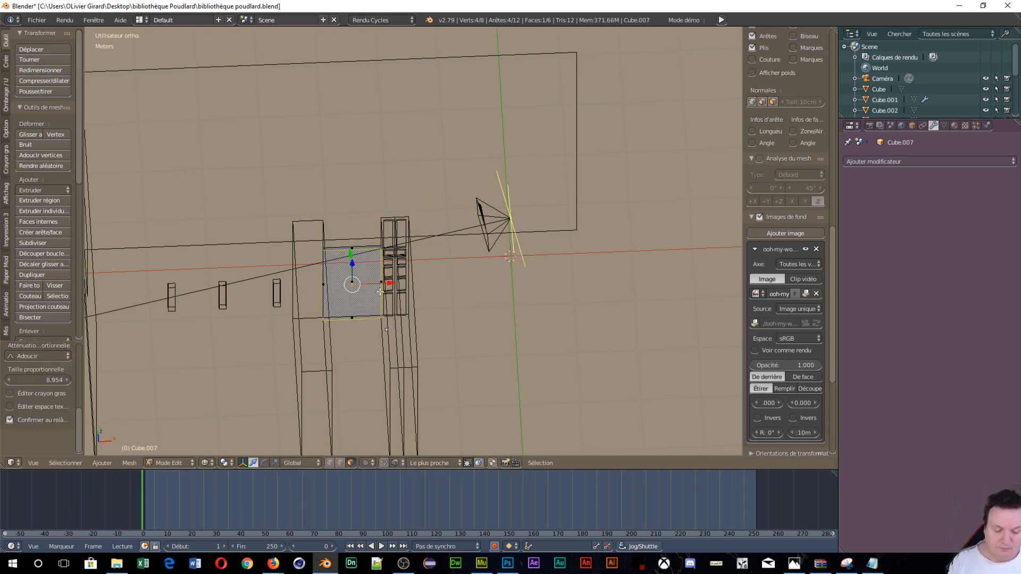
key(KP_0)
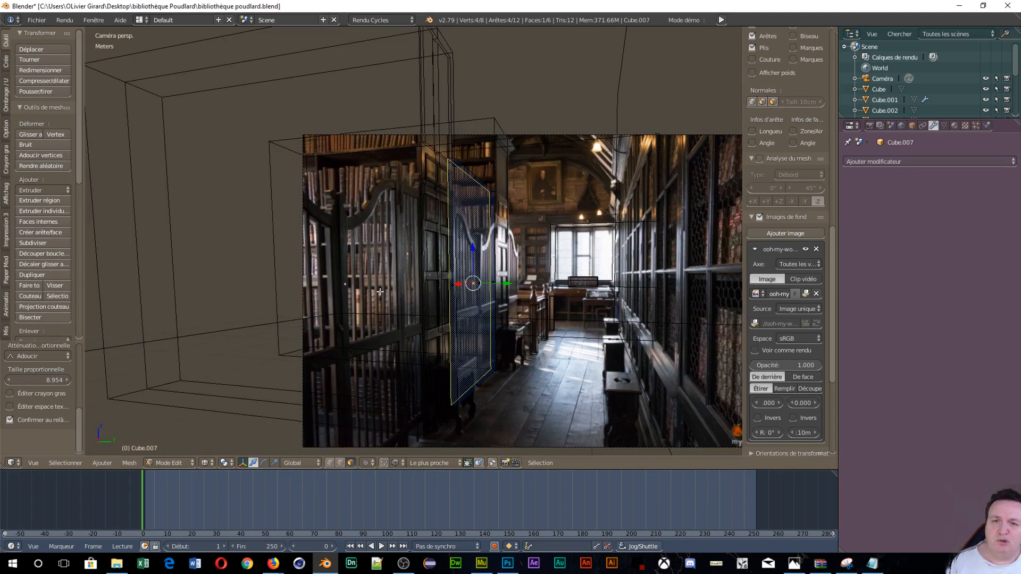
scroll(455, 332, up, 2)
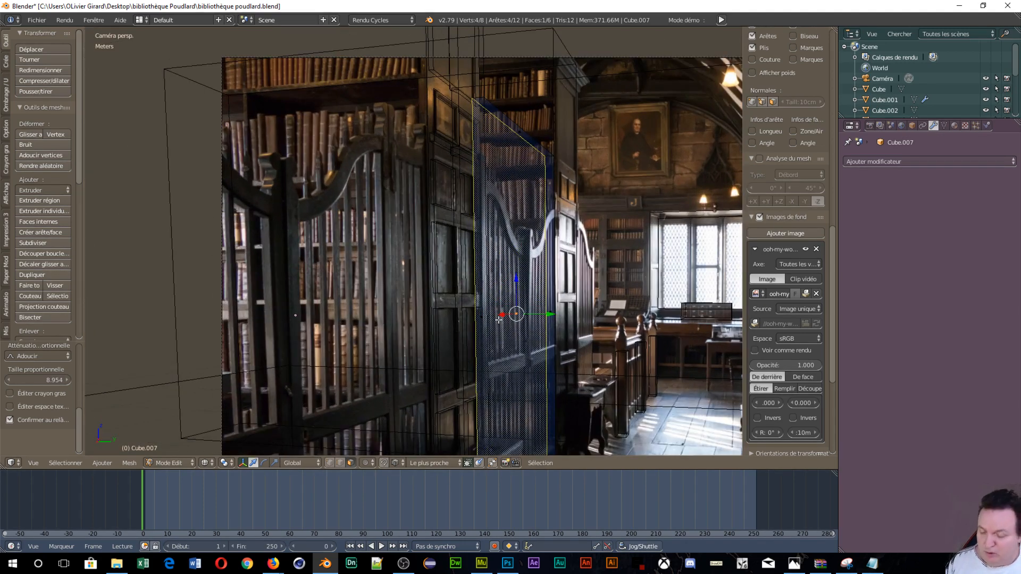
key(a)
key(a)
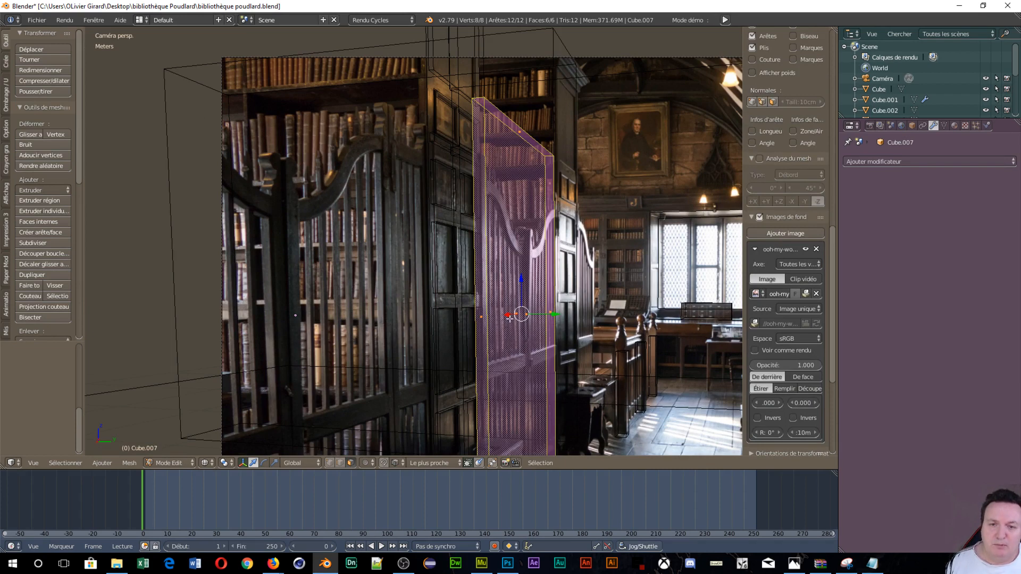
drag(508, 315, 248, 374)
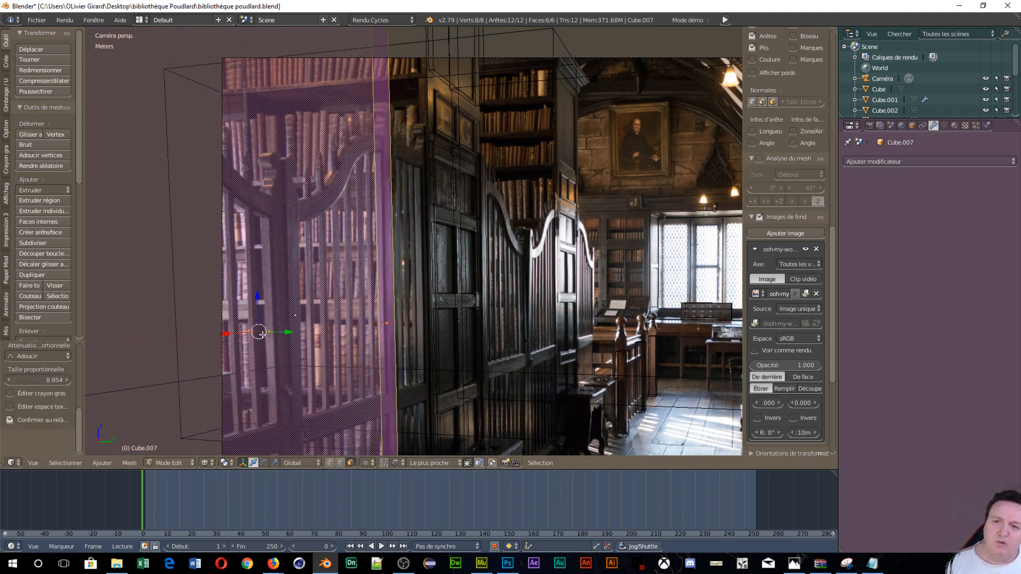
Fine-tune the panel's position a few millimetres along positive X to align its rear edge with the gate's end post in the photo
scroll(269, 337, down, 2)
scroll(269, 337, up, 8)
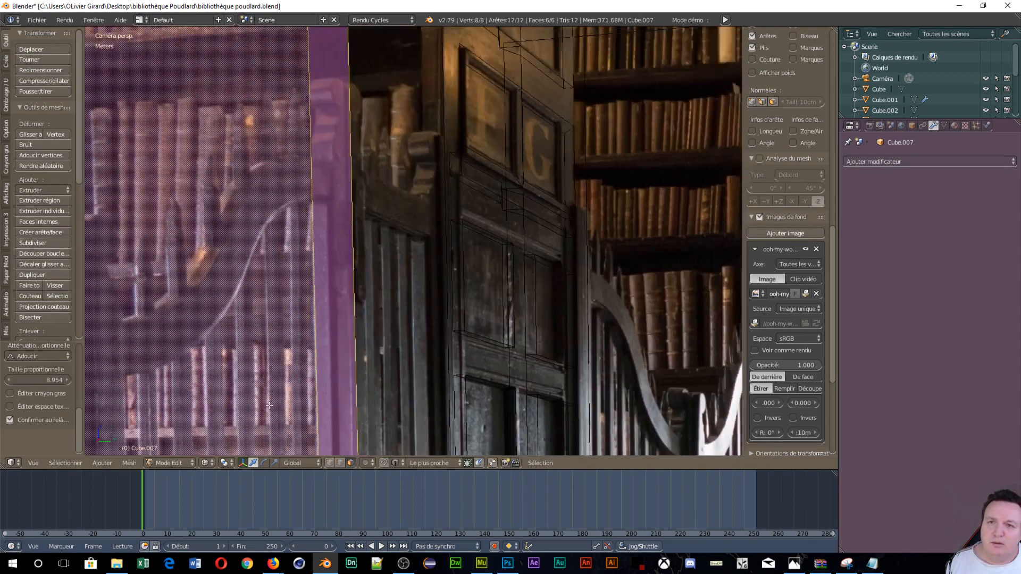
shift+middle_drag(269, 405, 302, 127)
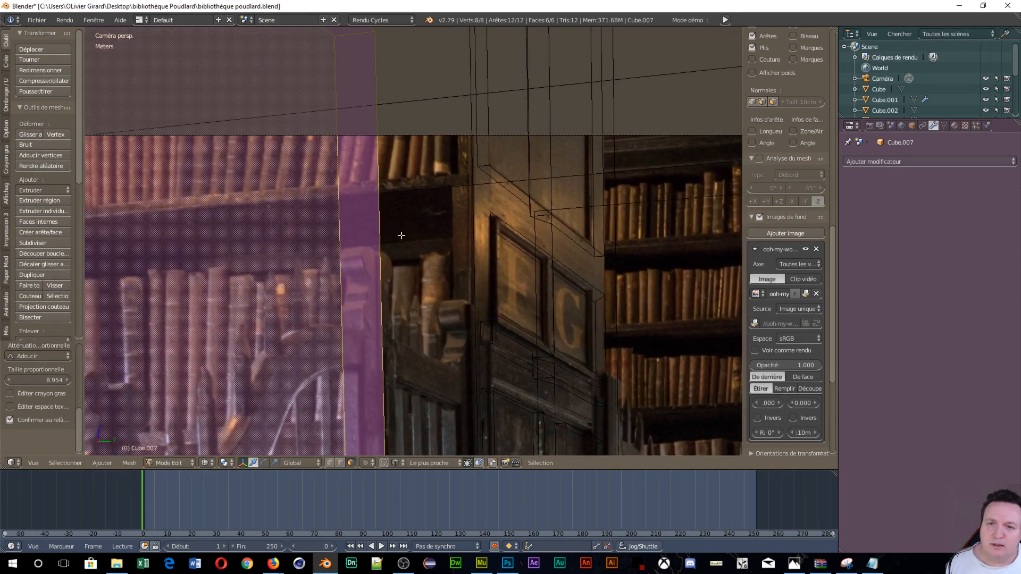
scroll(401, 235, up, 3)
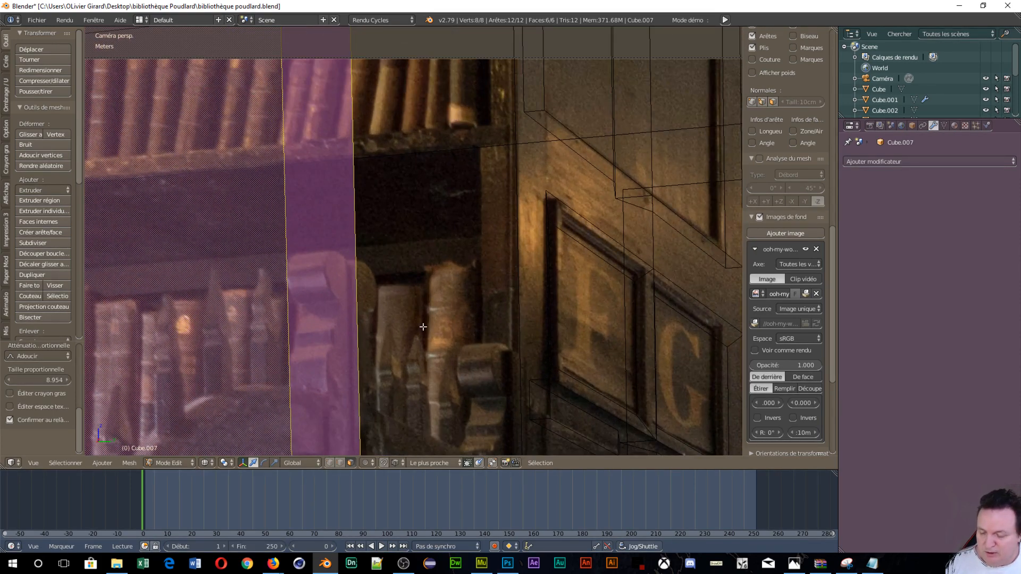
key(g)
key(x)
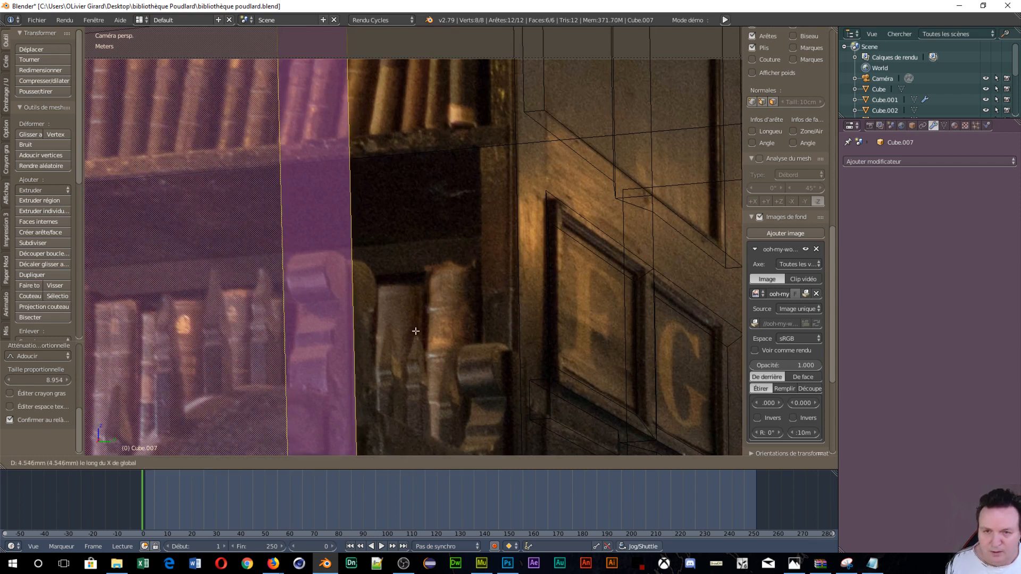
click(414, 334)
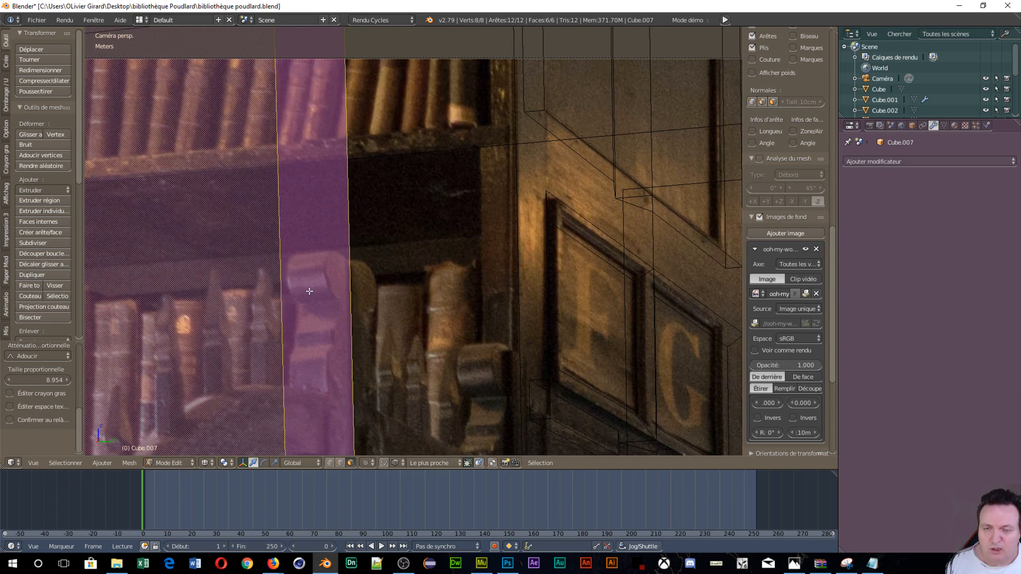
Move the panel's negative Y face about 1.66 cm along positive Y to match the thickness of the gate's end post
scroll(327, 293, down, 2)
scroll(344, 294, down, 3)
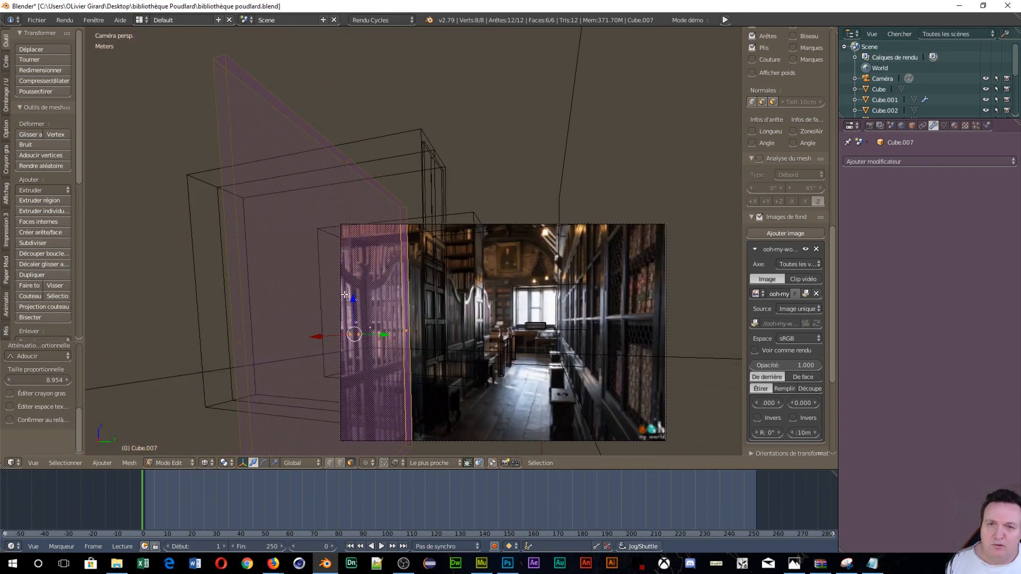
right_click(349, 334)
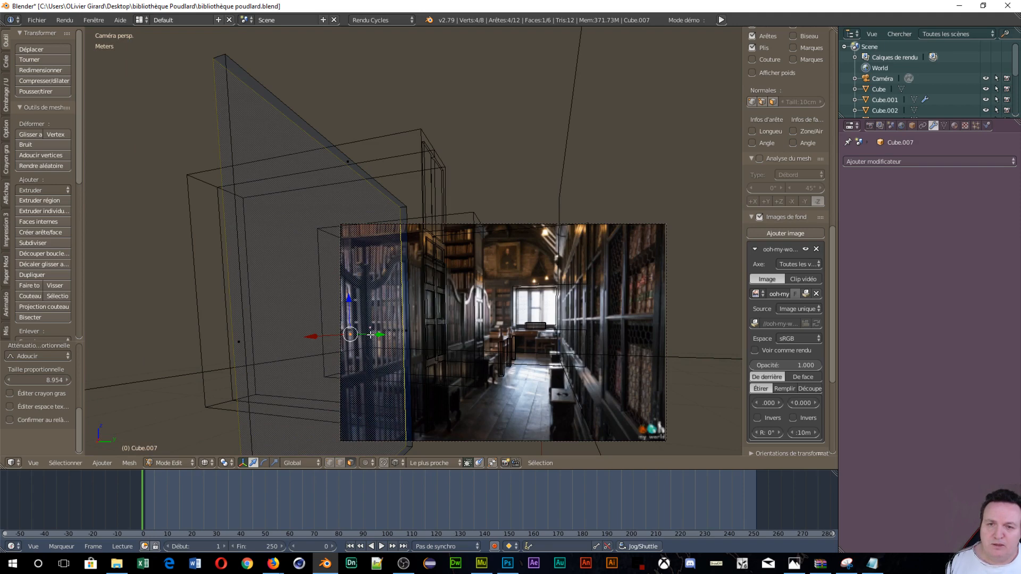
scroll(381, 339, up, 4)
scroll(382, 338, up, 3)
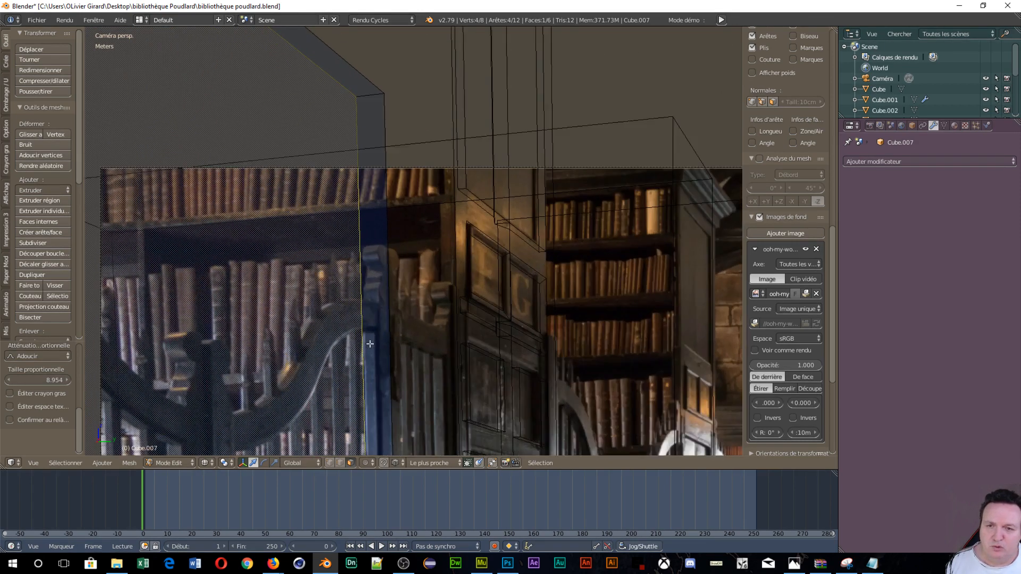
scroll(369, 319, down, 1)
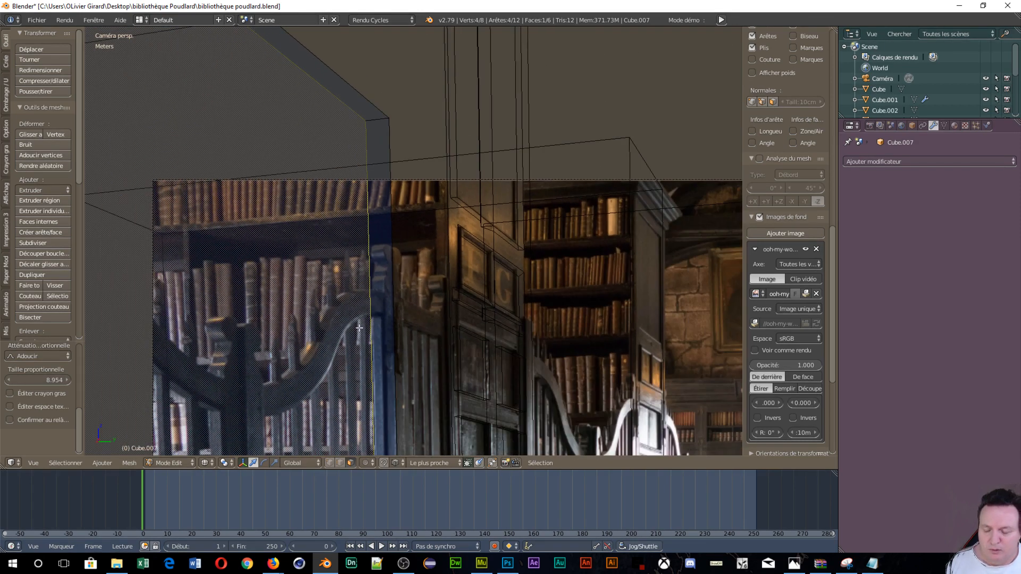
key(g)
key(y)
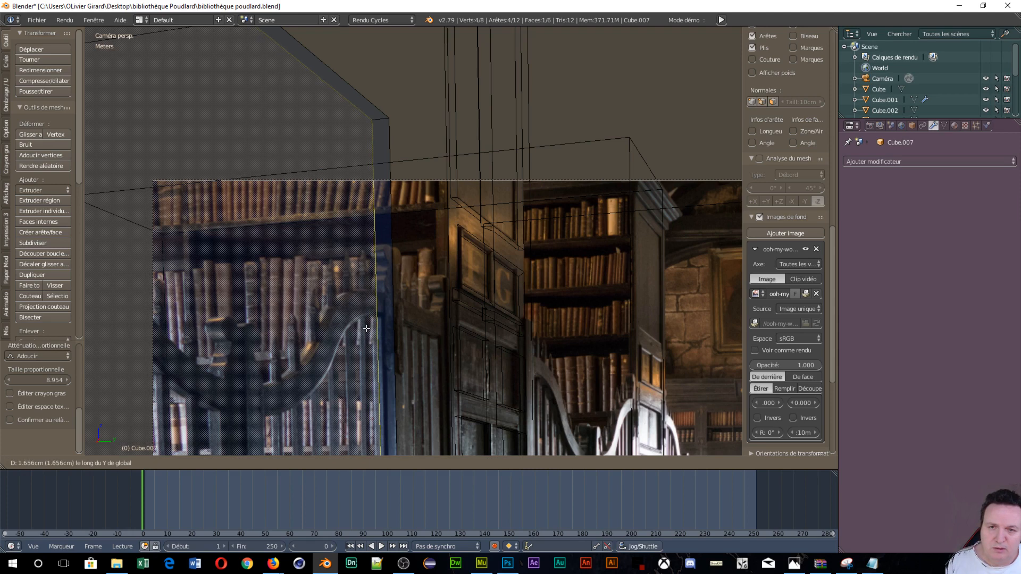
click(367, 330)
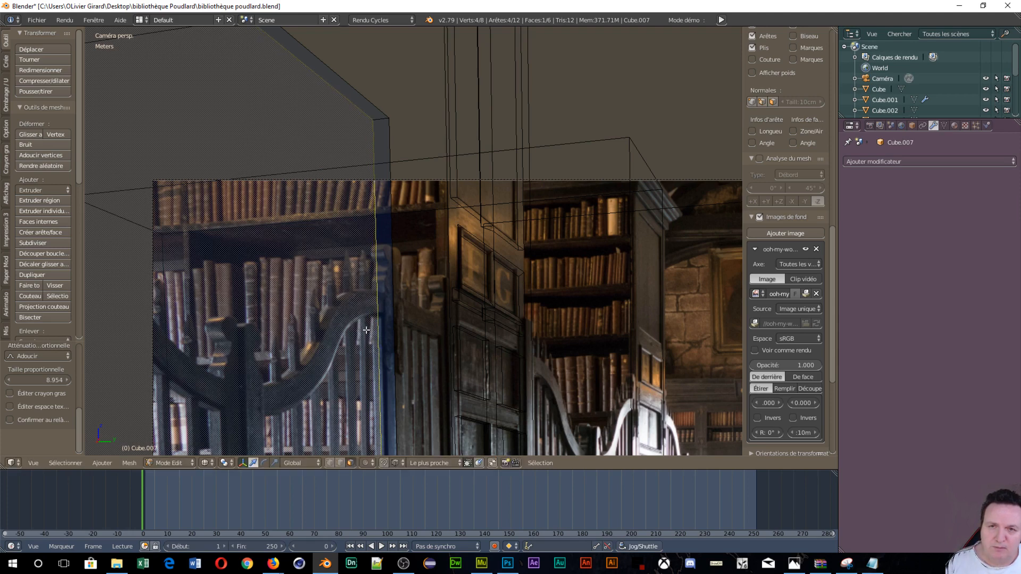
scroll(367, 330, down, 5)
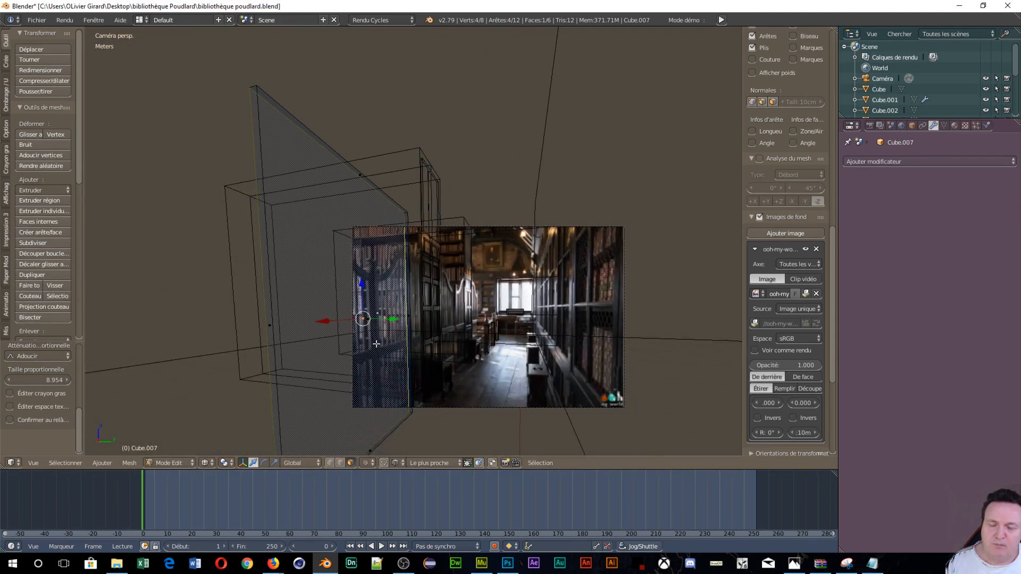
Lower the panel's upper face along Z to the top of the gate's end post in the reference photo
scroll(374, 341, up, 4)
scroll(267, 103, down, 2)
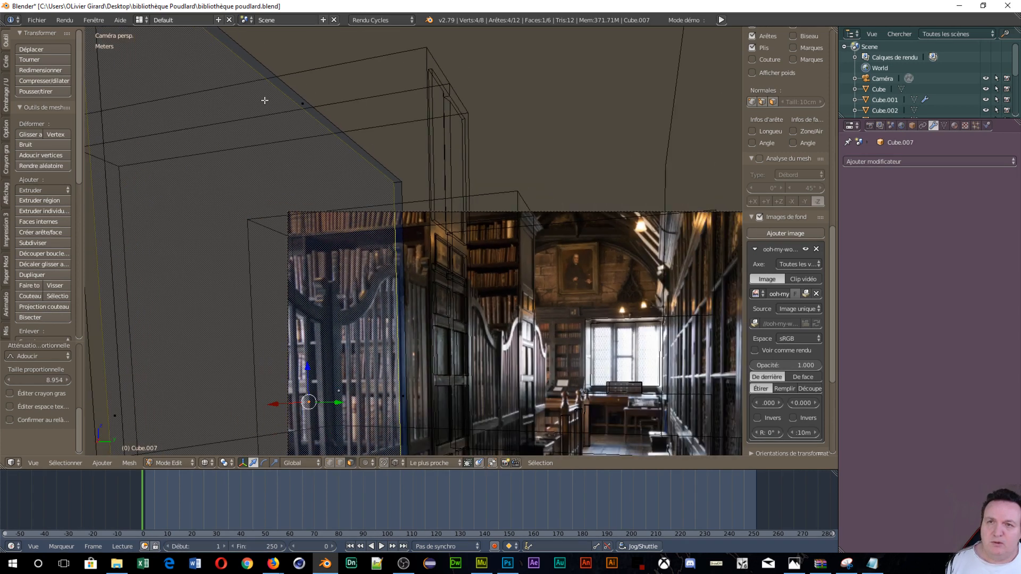
right_click(302, 104)
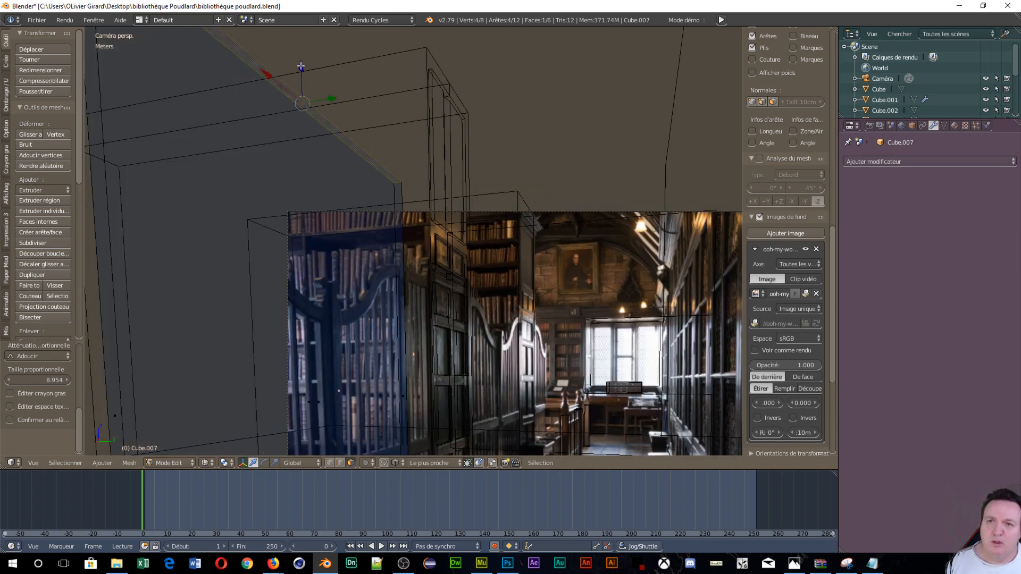
drag(301, 66, 303, 159)
scroll(395, 259, up, 8)
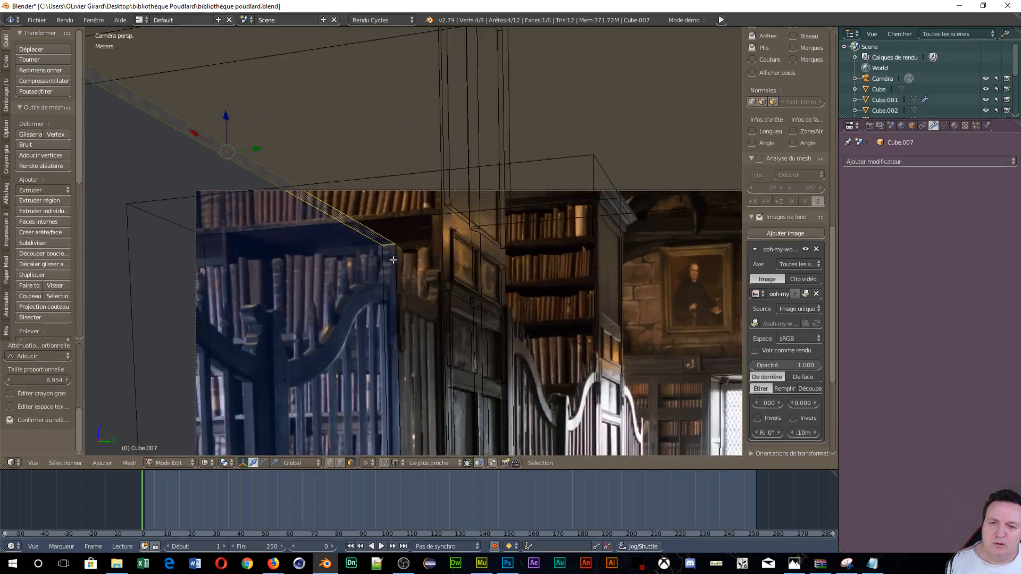
scroll(395, 259, down, 2)
scroll(363, 265, down, 3)
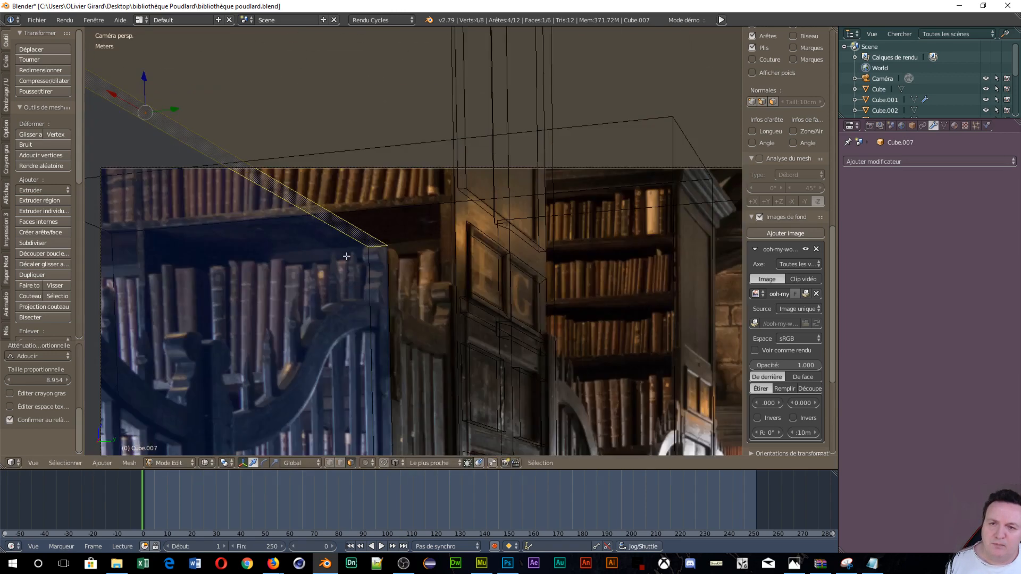
scroll(372, 274, down, 1)
scroll(372, 269, down, 1)
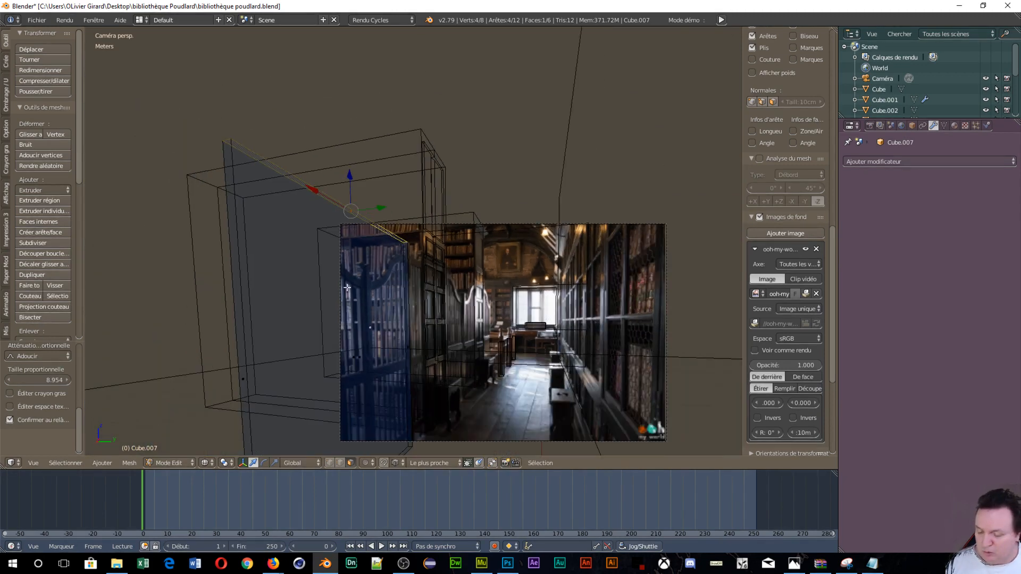
Add a vertical loop cut at the gate's central post and shift it about 2 mm along Y
key(ctrl+r)
click(356, 226)
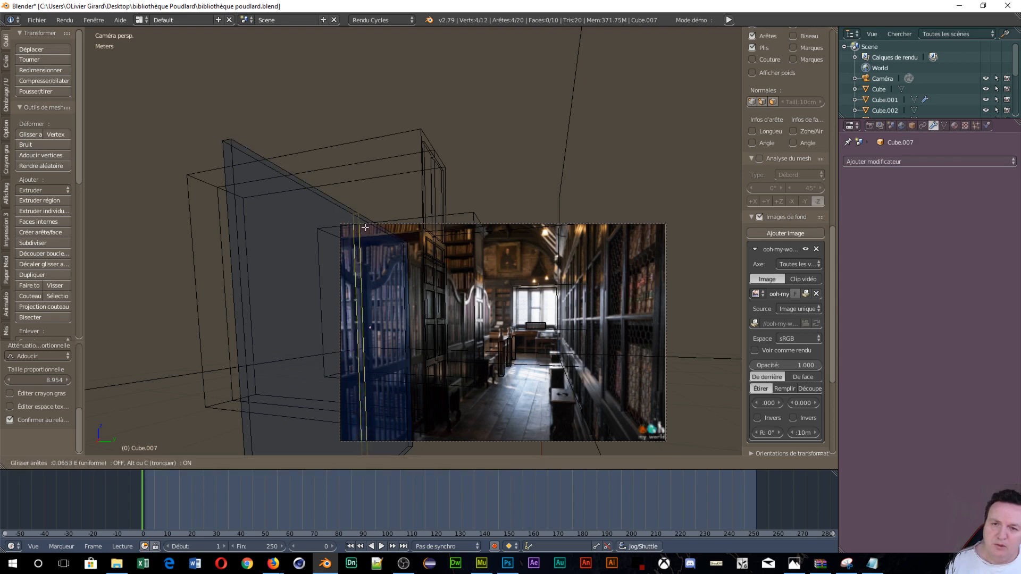
click(373, 229)
scroll(423, 418, up, 8)
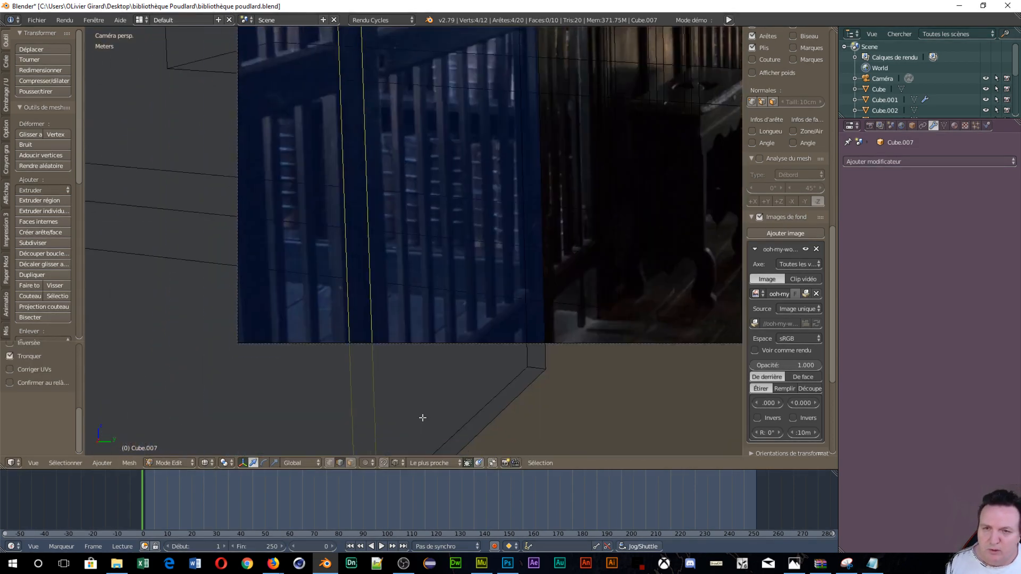
shift+middle_drag(422, 417, 379, 160)
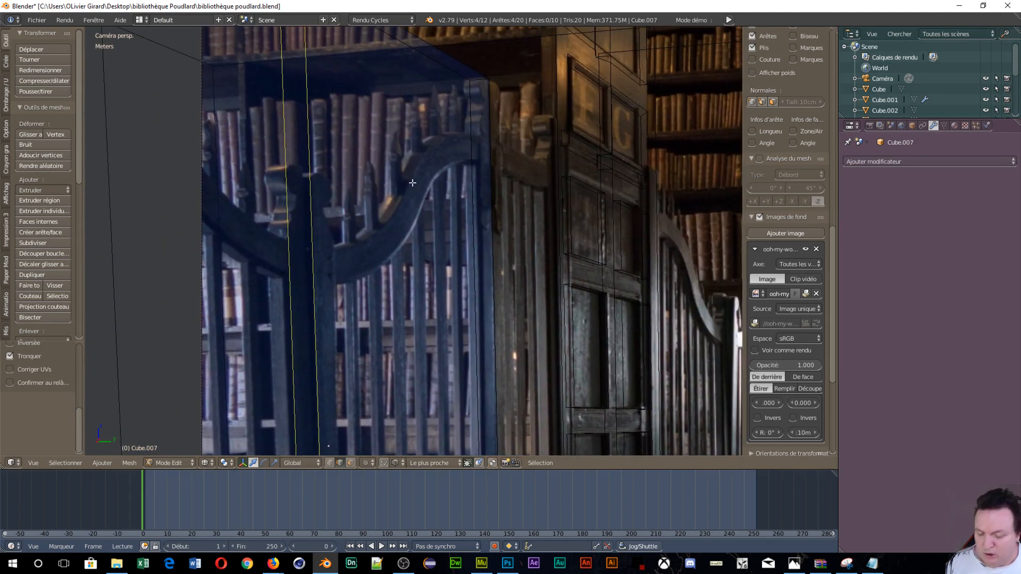
key(g)
key(y)
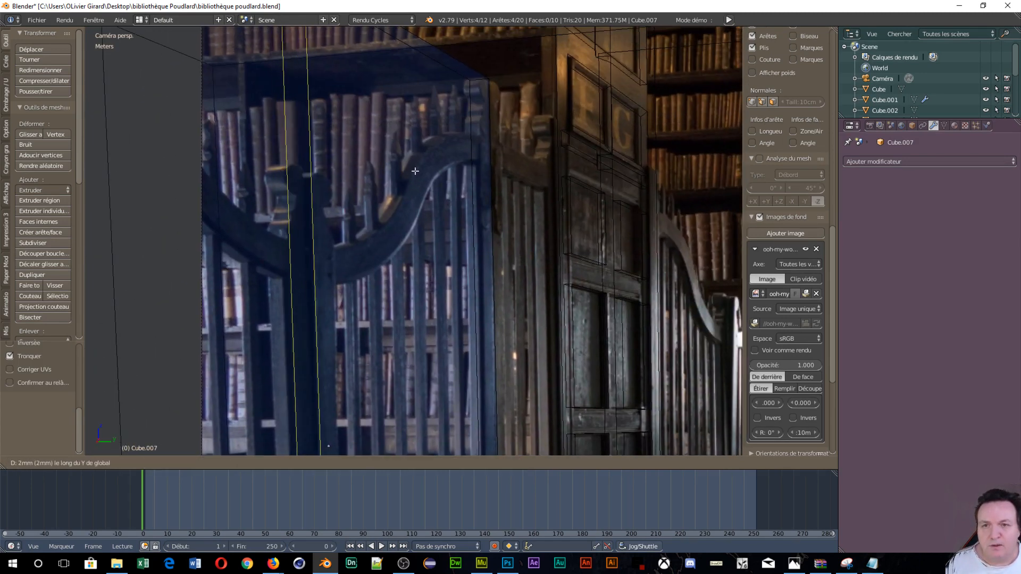
click(416, 171)
scroll(374, 134, down, 4)
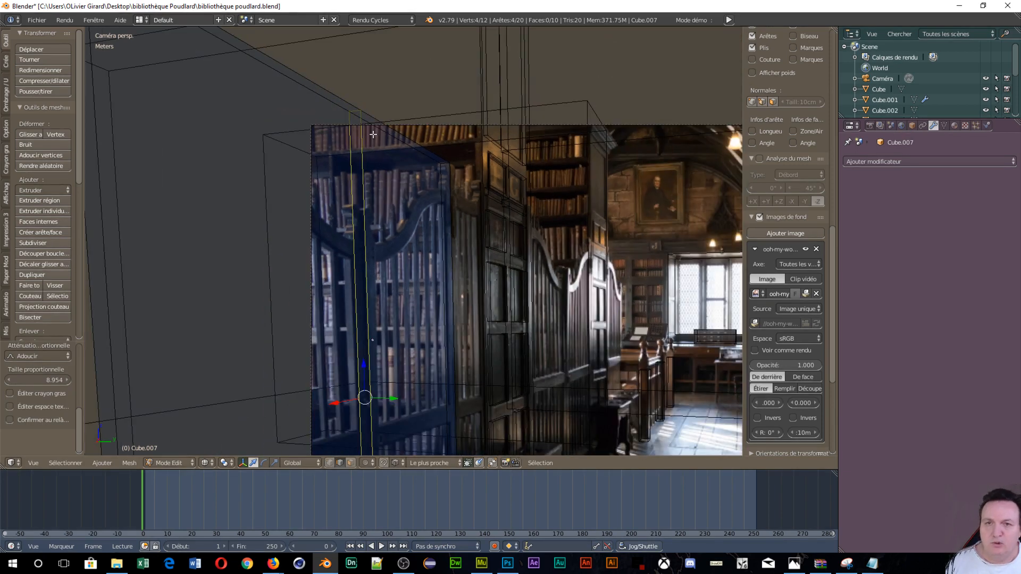
Add a second vertical loop cut and move it about 12 cm along negative X to mark the gate's end post near the panel's rear edge
key(ctrl+r)
click(402, 142)
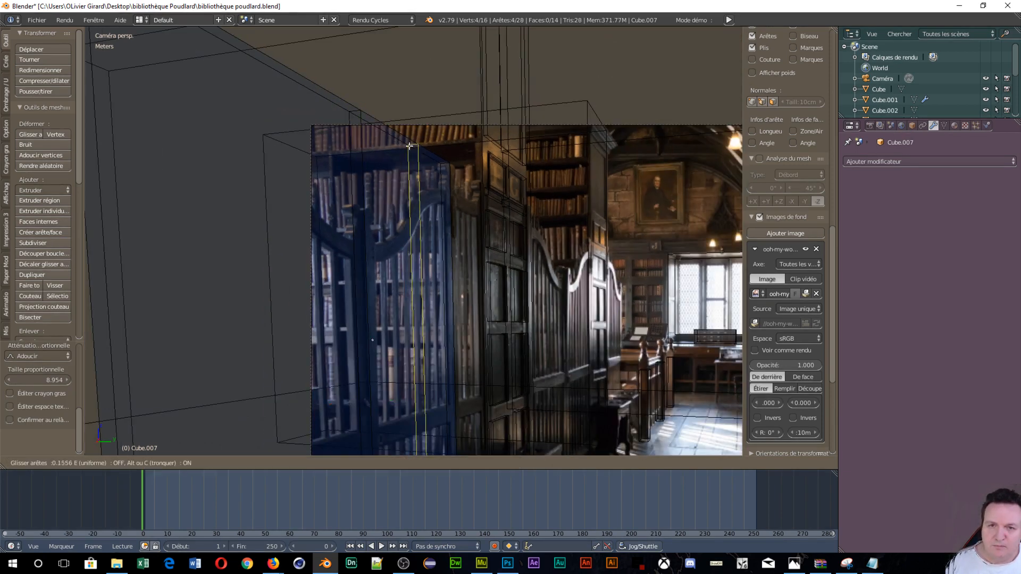
click(416, 145)
scroll(458, 203, up, 6)
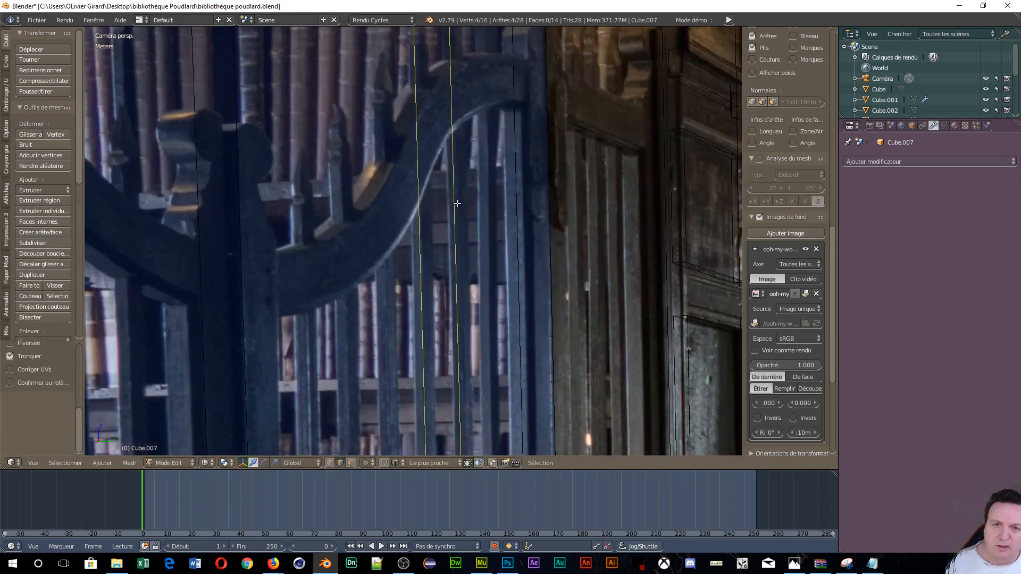
shift+middle_drag(457, 203, 346, 289)
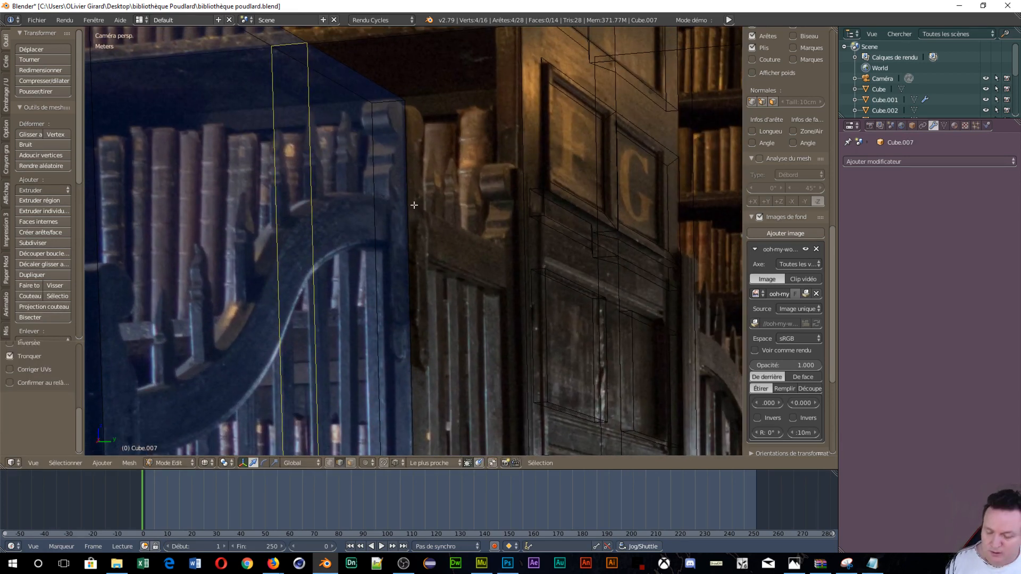
key(g)
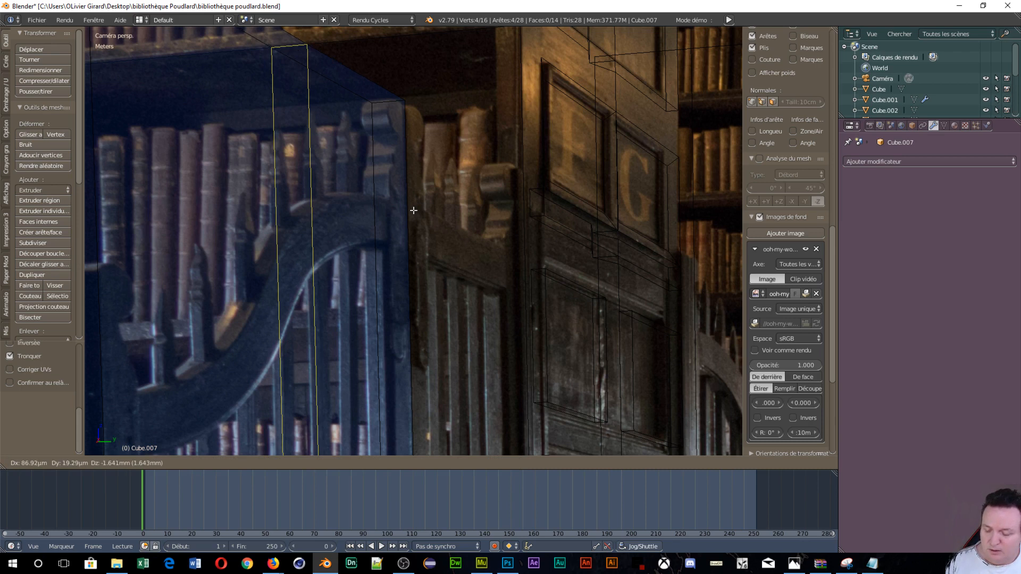
key(x)
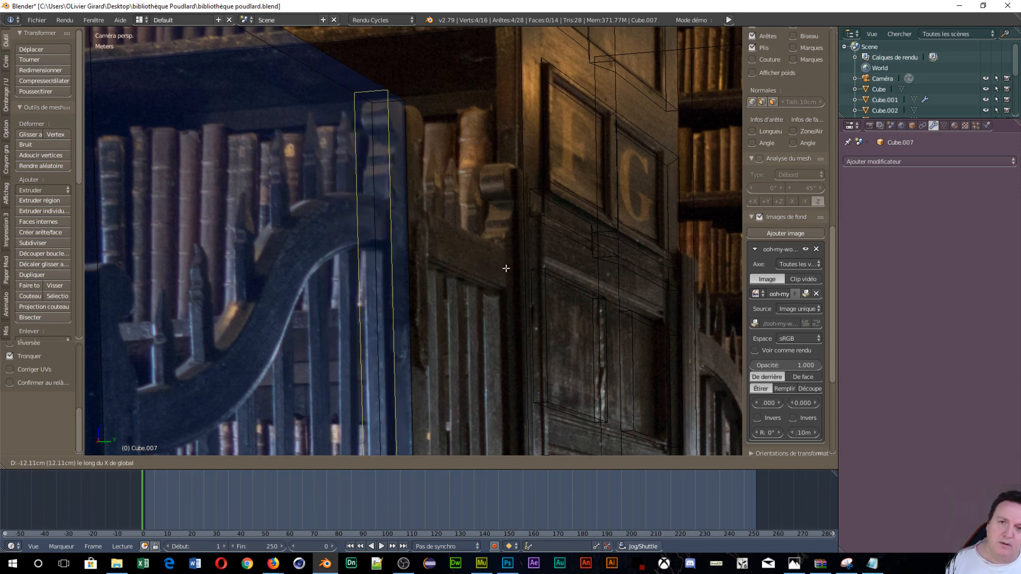
click(504, 269)
scroll(397, 223, down, 5)
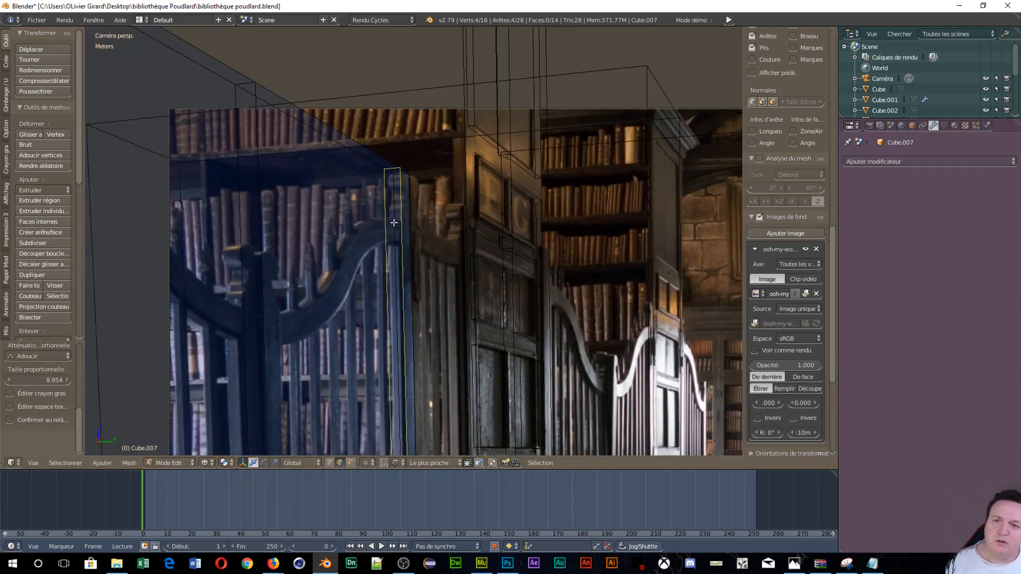
scroll(361, 220, down, 4)
middle_drag(361, 220, 404, 190)
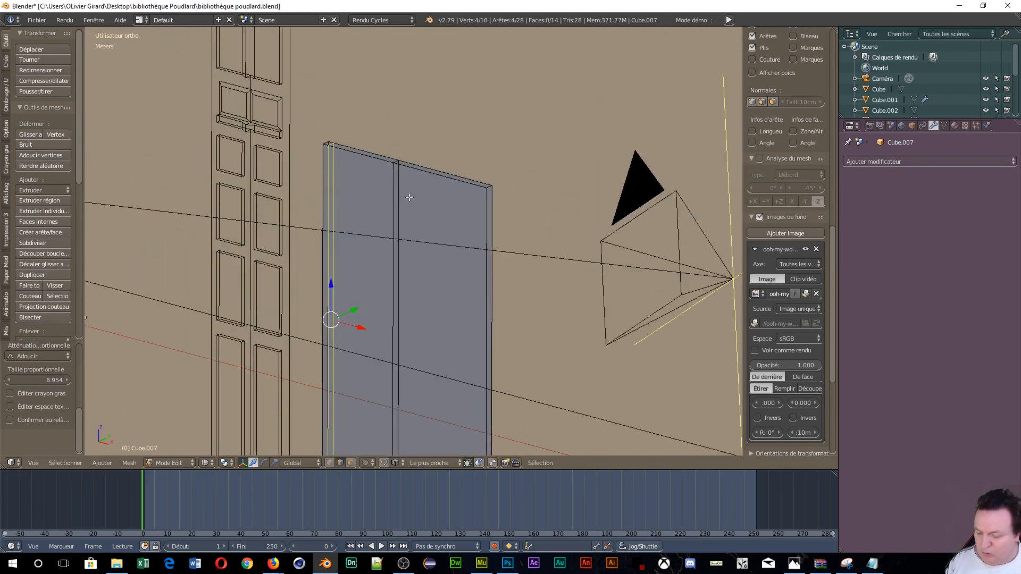
Select the panel's three negative Y faces and move them about 1.03 cm along positive Y to thin the panel to the gate post
key(ctrl+Tab)
click(371, 198)
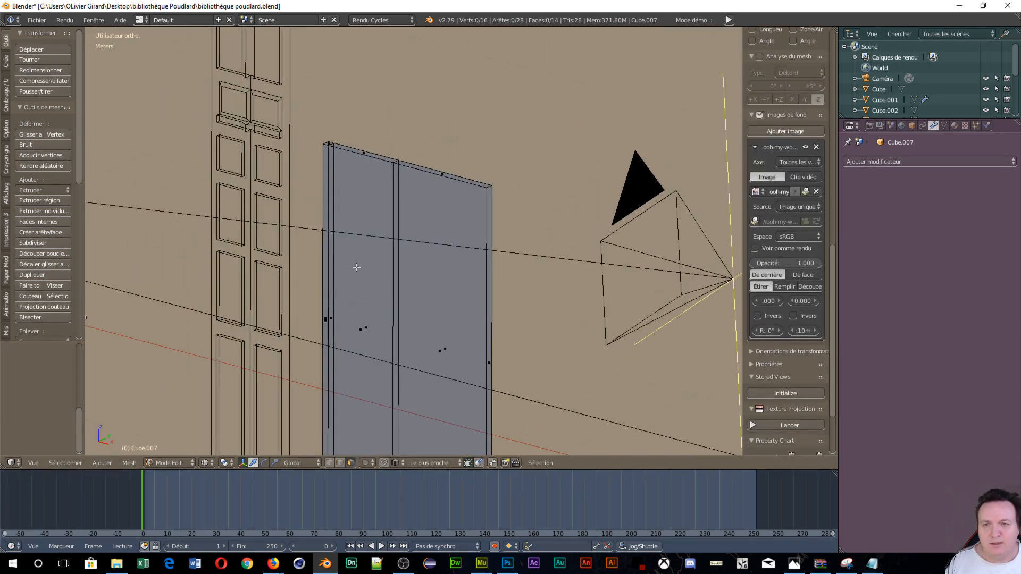
scroll(300, 314, up, 4)
middle_drag(297, 314, 346, 334)
scroll(372, 319, down, 4)
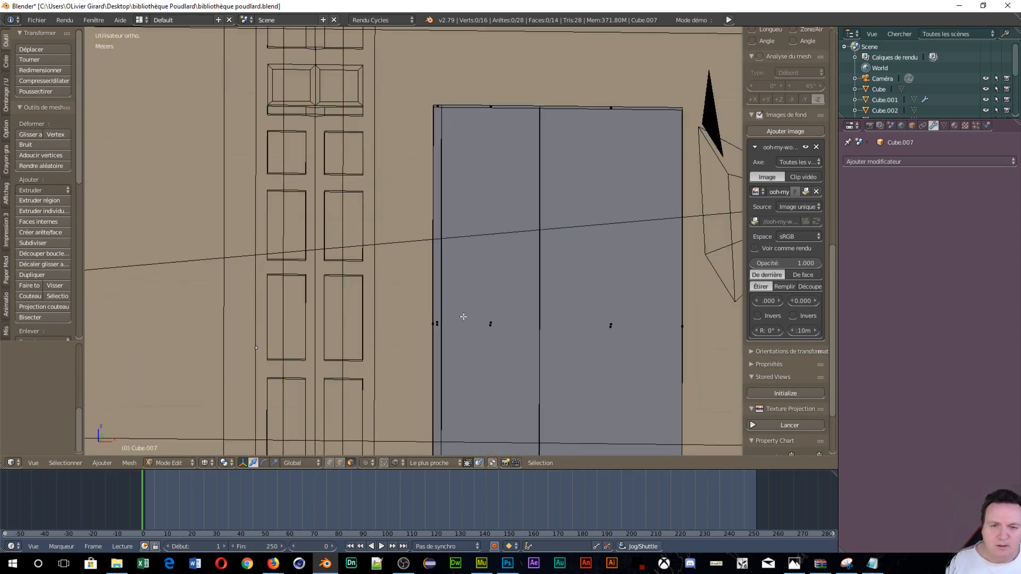
right_click(475, 333)
shift+right_click(618, 334)
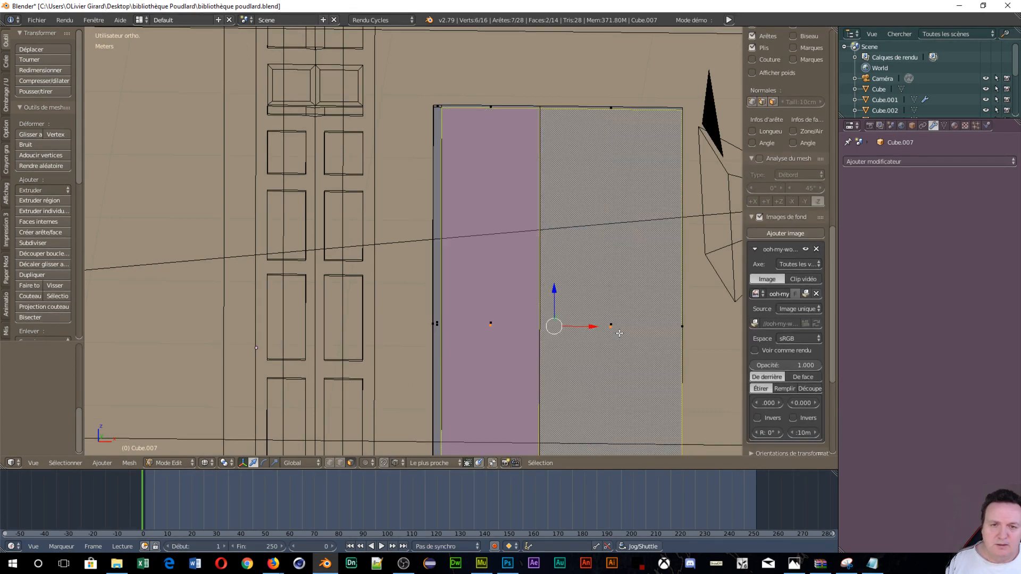
shift+right_click(436, 336)
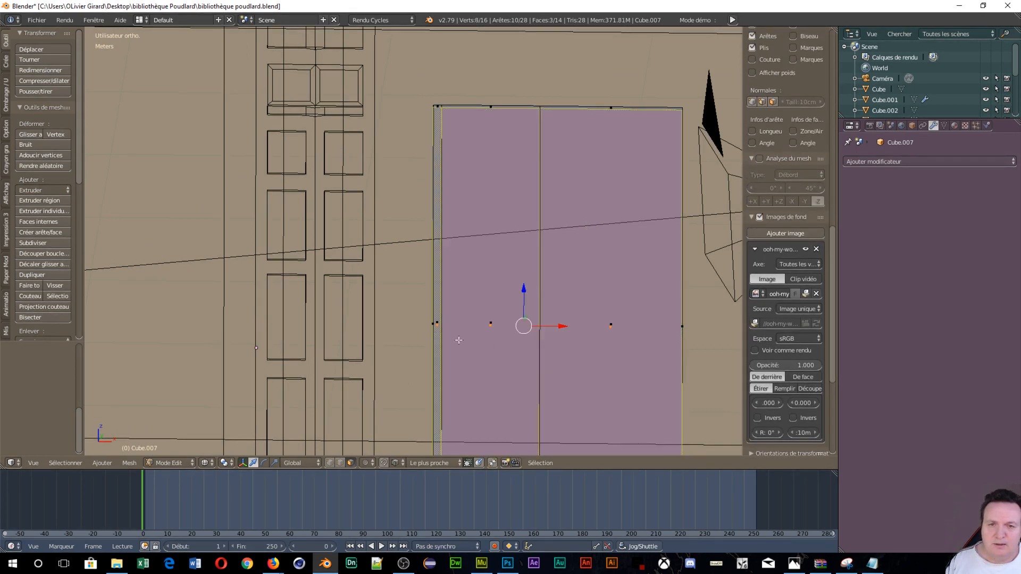
middle_drag(572, 341, 344, 338)
key(KP_0)
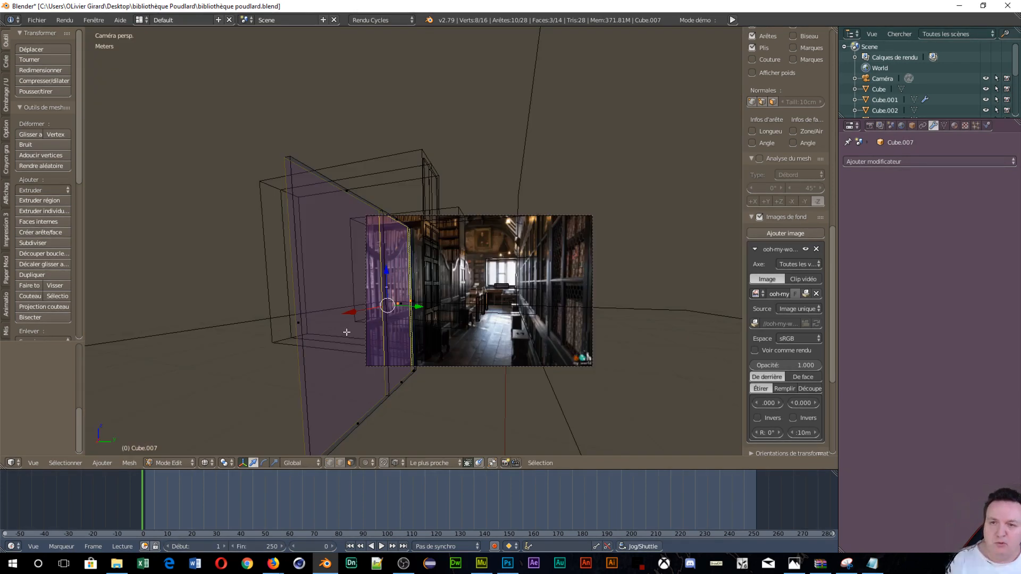
scroll(410, 318, up, 5)
scroll(411, 317, up, 3)
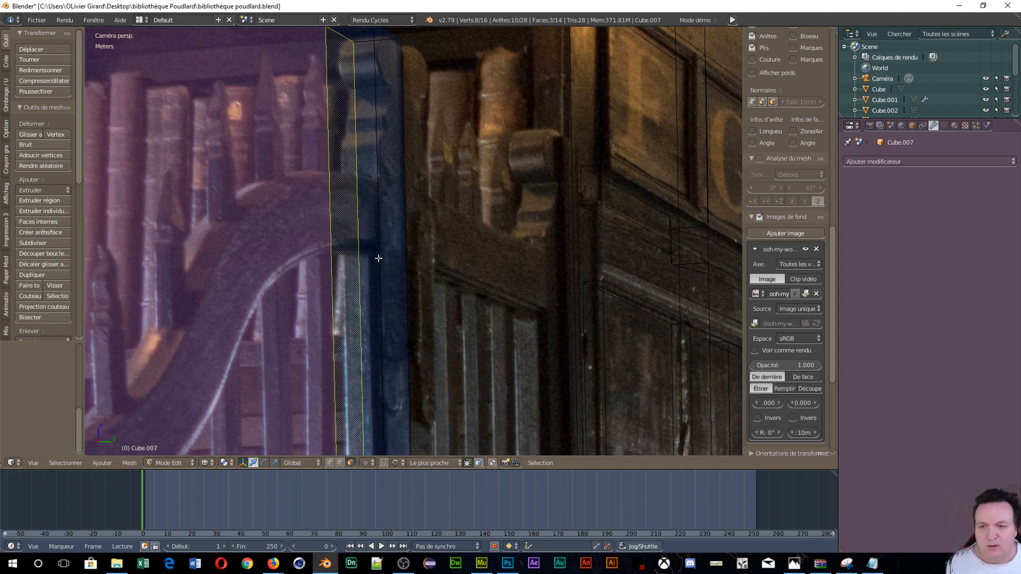
key(g)
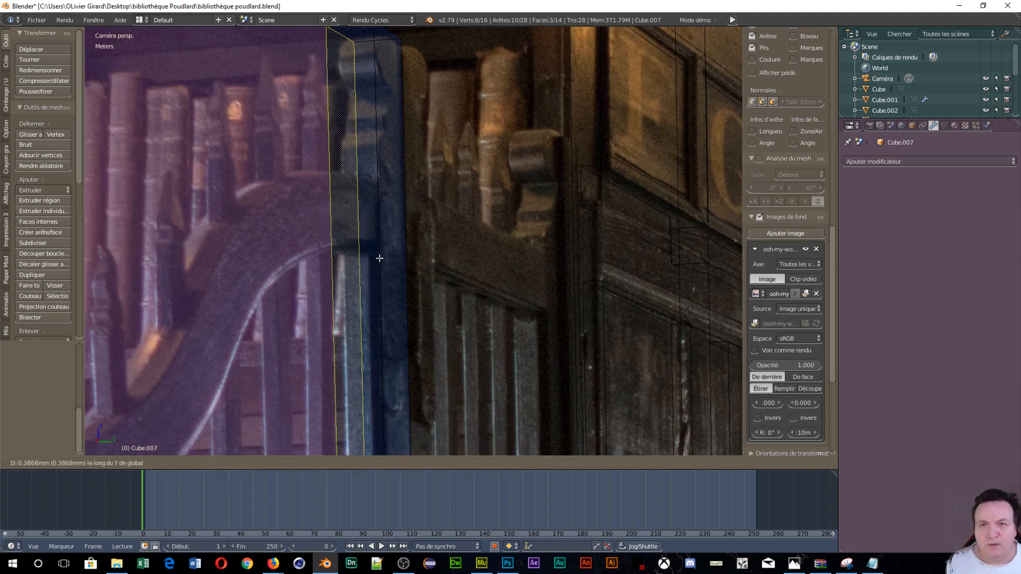
key(y)
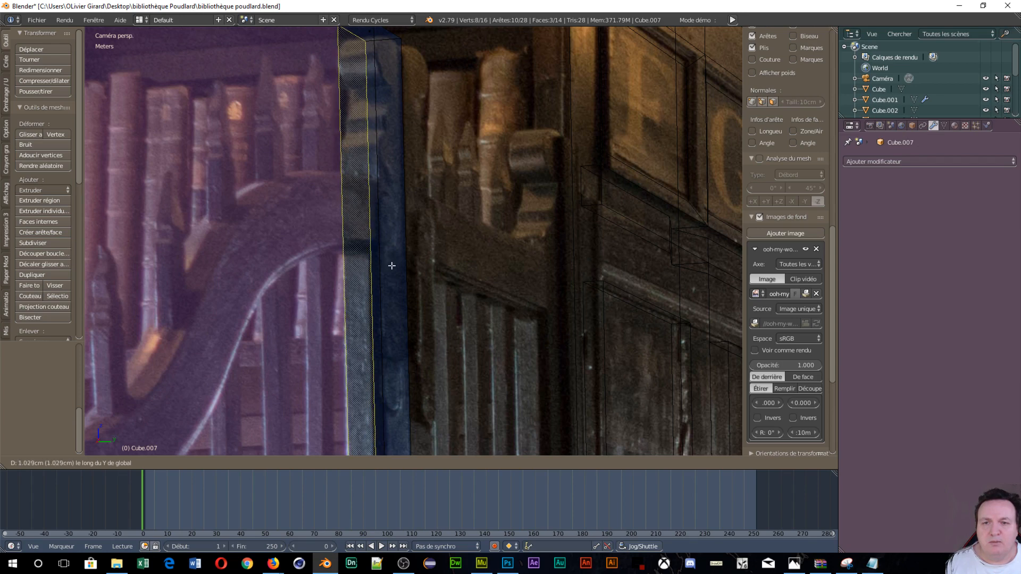
click(393, 264)
scroll(388, 286, down, 4)
scroll(387, 287, down, 1)
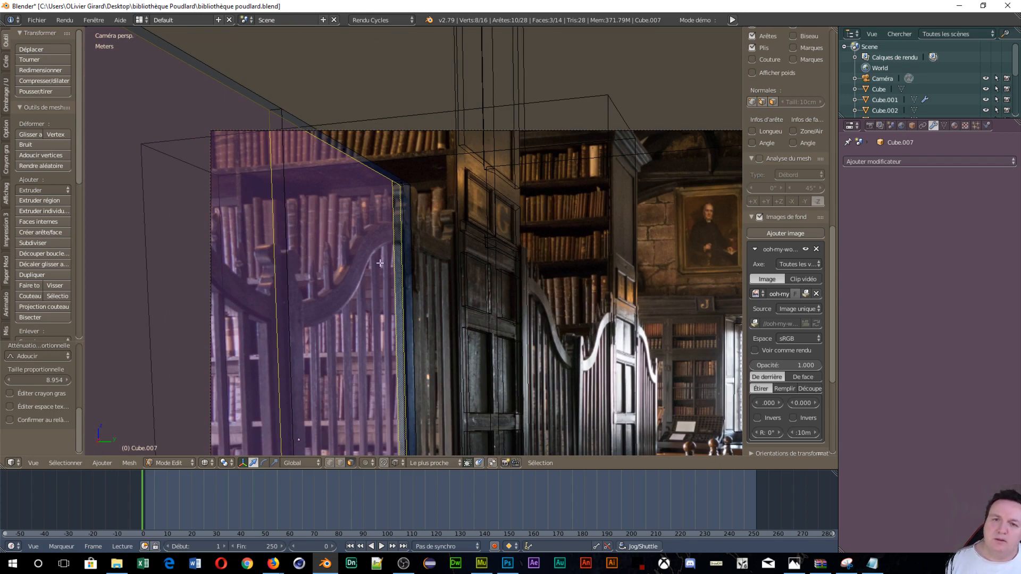
middle_drag(403, 263, 387, 237)
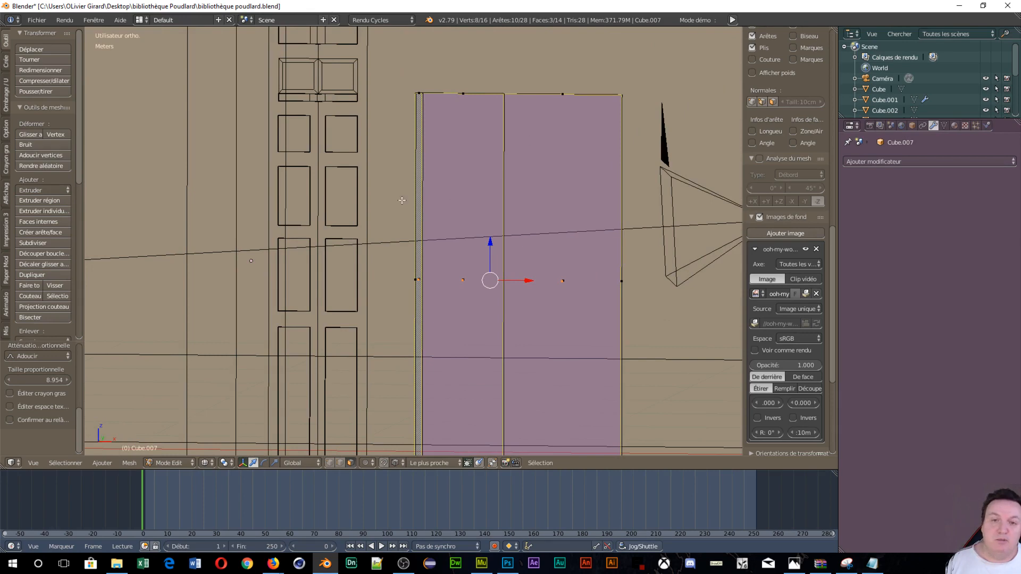
middle_drag(585, 299, 352, 319)
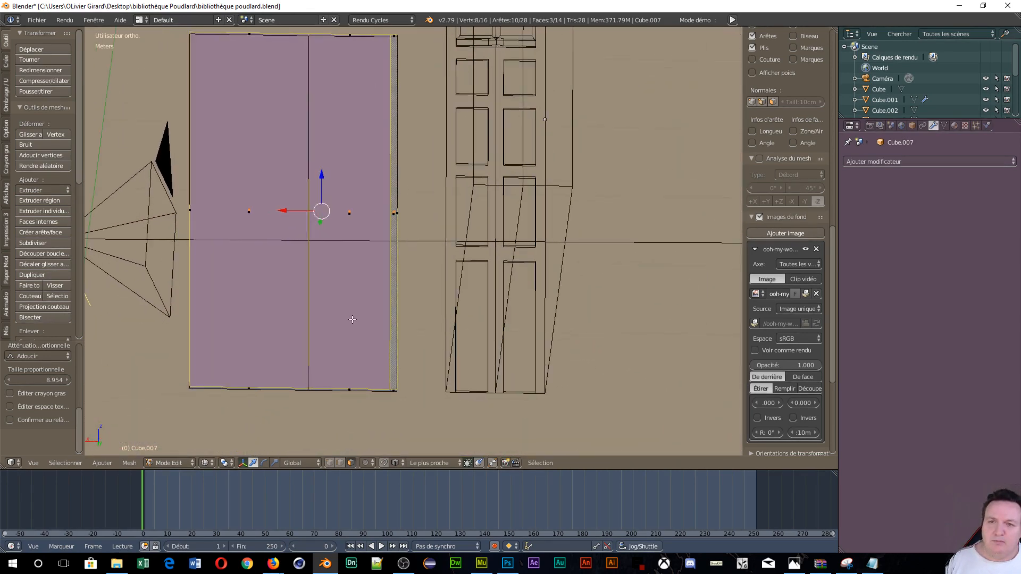
scroll(354, 301, down, 2)
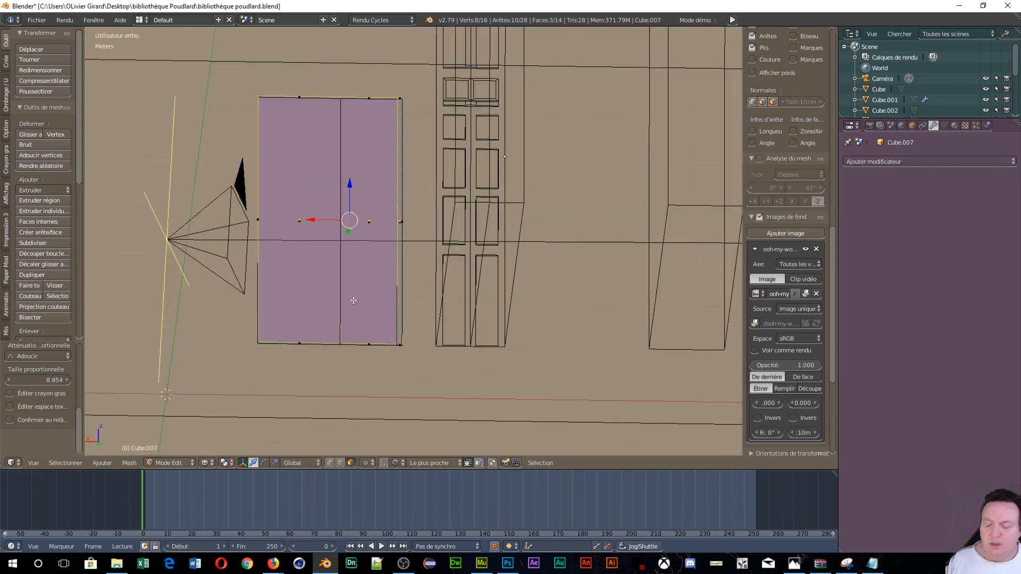
Switch the mesh selection mode to vertices for the flat gate panel
key(ctrl+Tab)
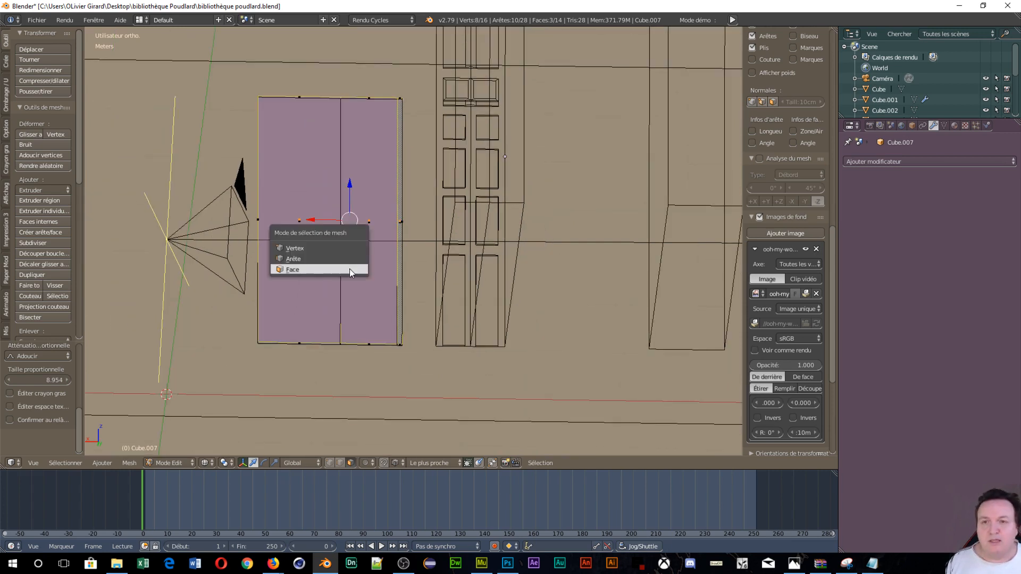
click(304, 259)
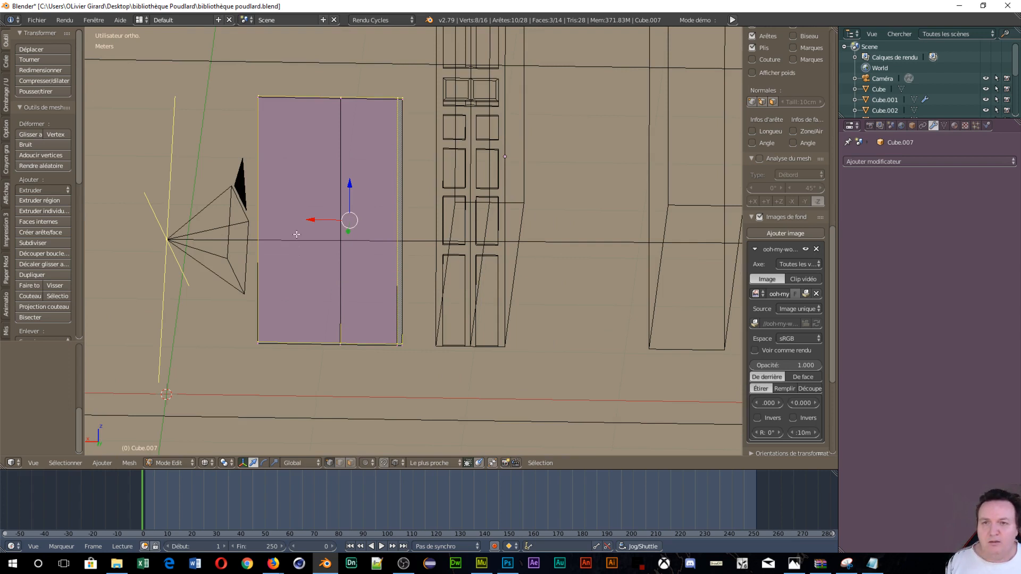
Return the panel to Object Mode and set its origin to its geometry
key(Tab)
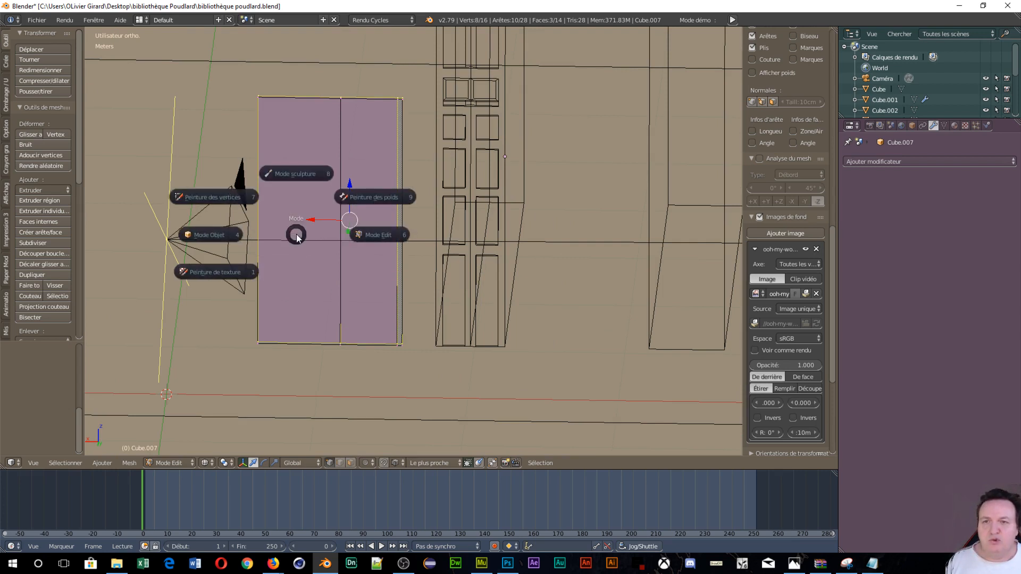
click(223, 237)
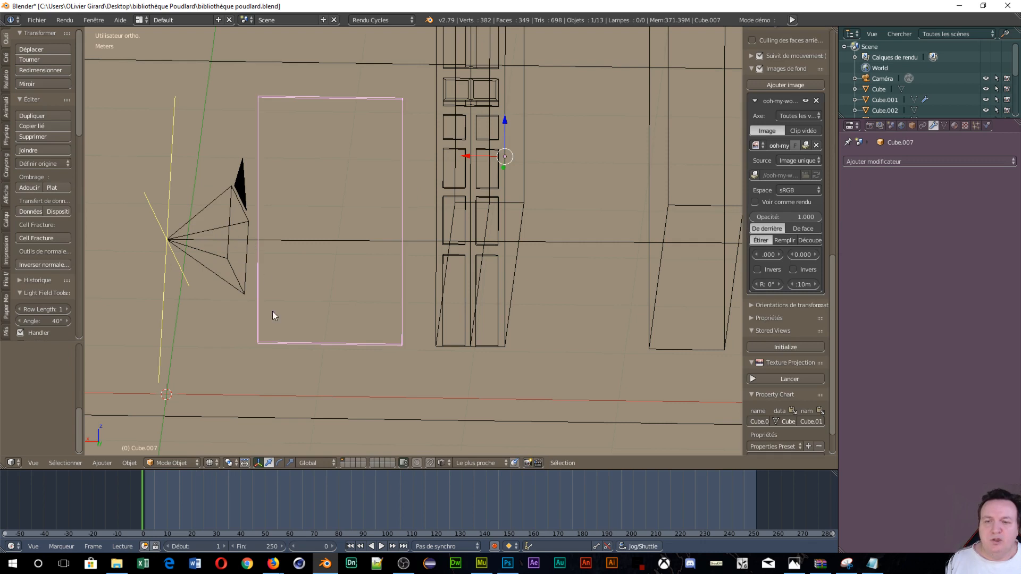
click(131, 463)
mouse_move(160, 414)
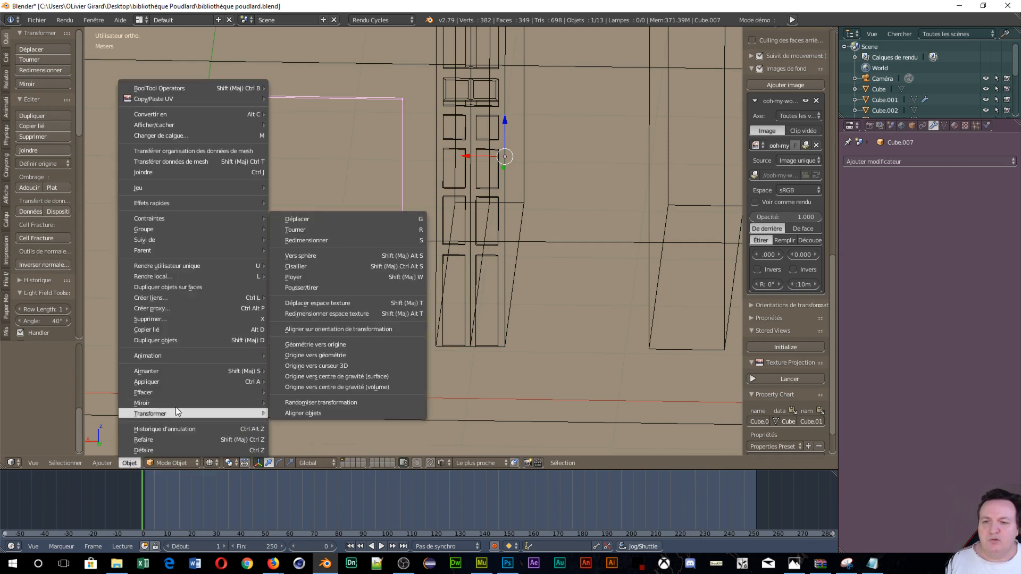
click(327, 355)
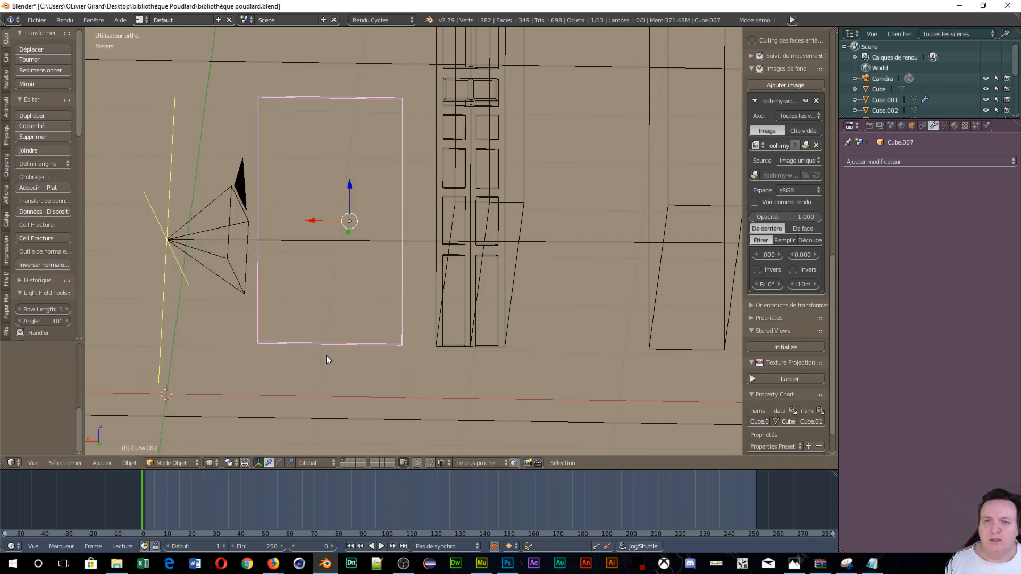
Select all of the panel's vertices in Edit Mode and snap the 3D cursor to the selection
mouse_move(334, 298)
middle_down()
mouse_move(371, 294)
mouse_move(389, 385)
mouse_move(319, 344)
mouse_move(337, 306)
mouse_move(352, 306)
middle_up()
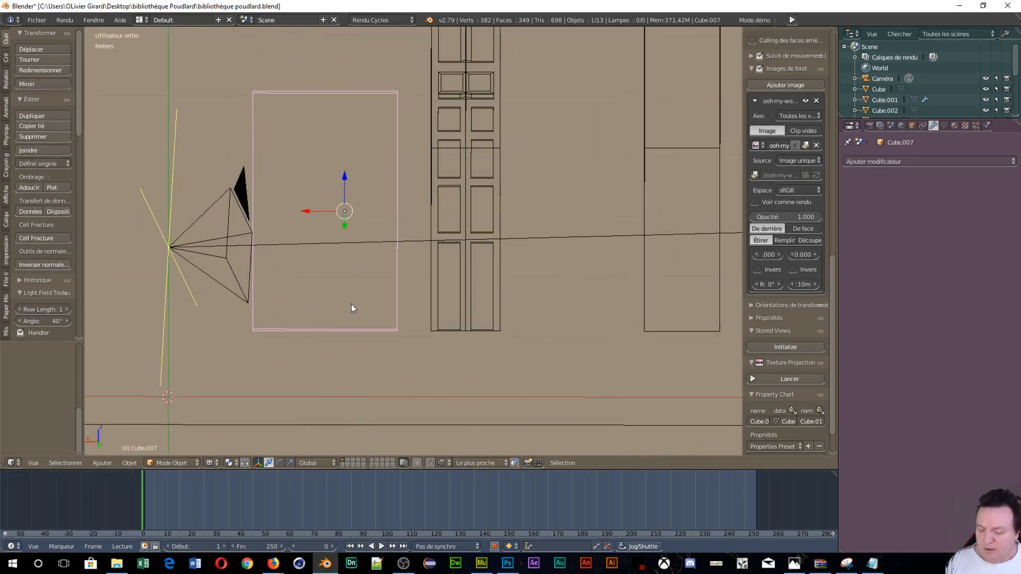
key(Tab)
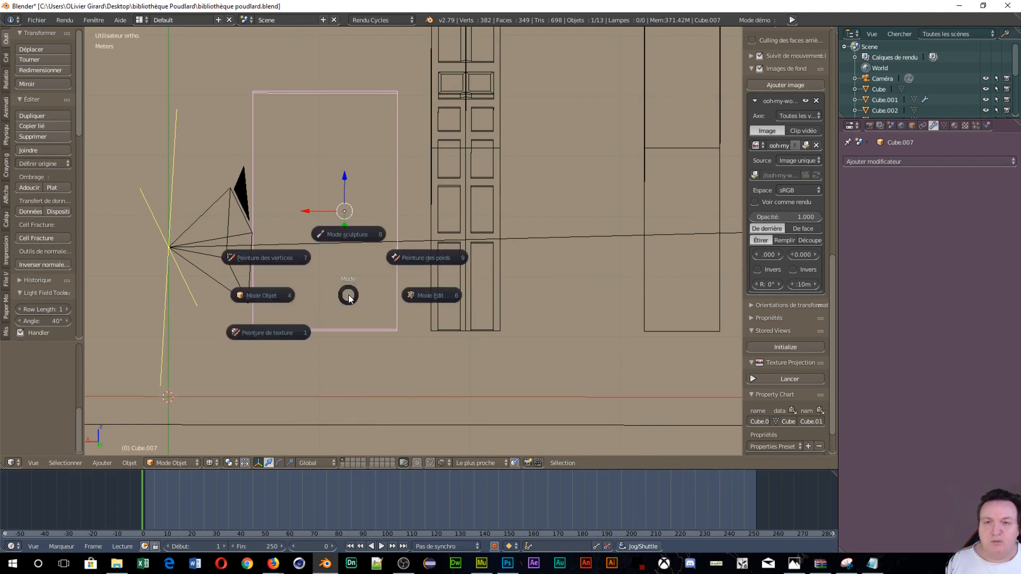
click(427, 298)
key(Tab)
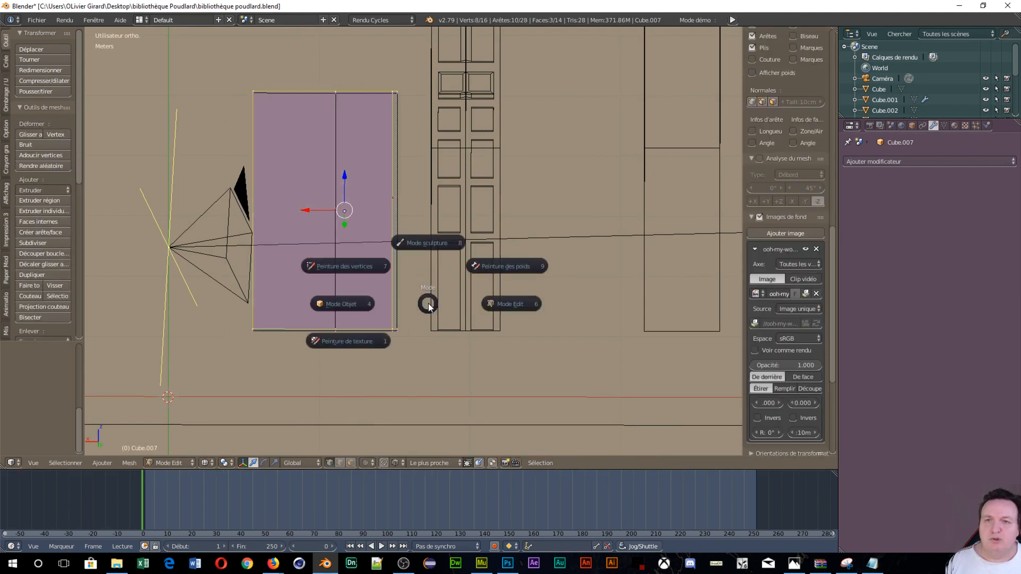
click(555, 318)
key(a)
key(a)
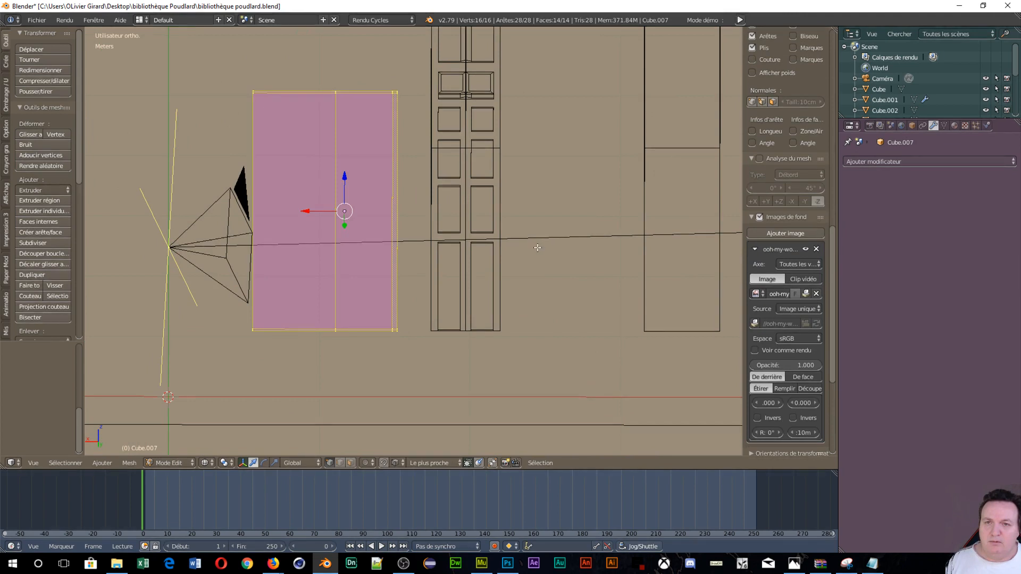
click(128, 466)
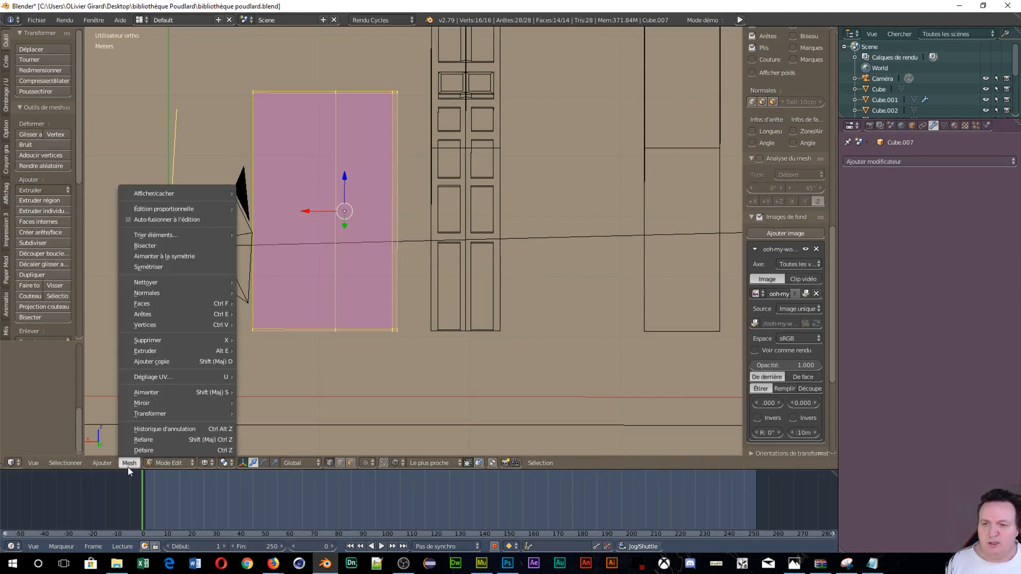
mouse_move(159, 402)
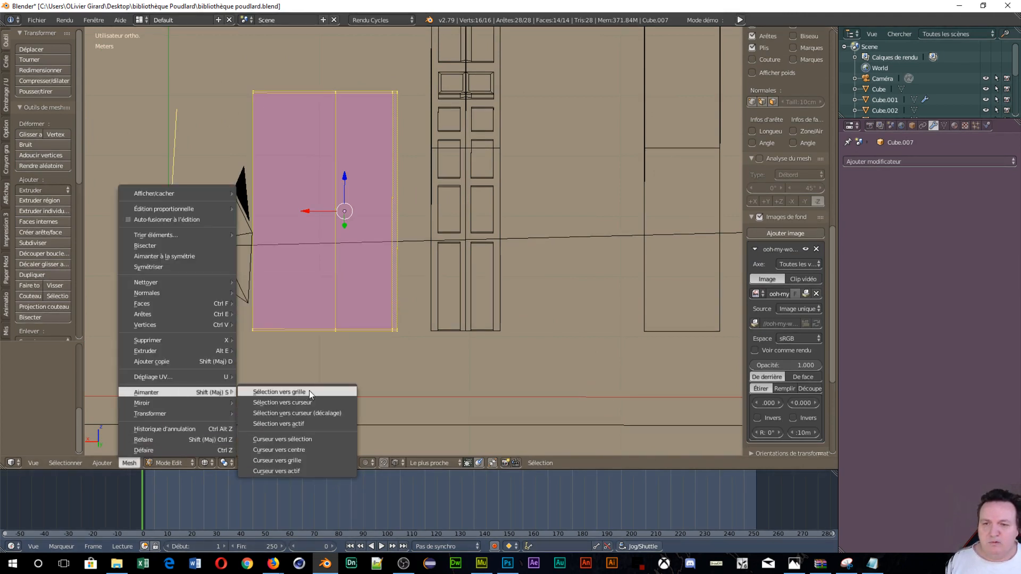
click(310, 441)
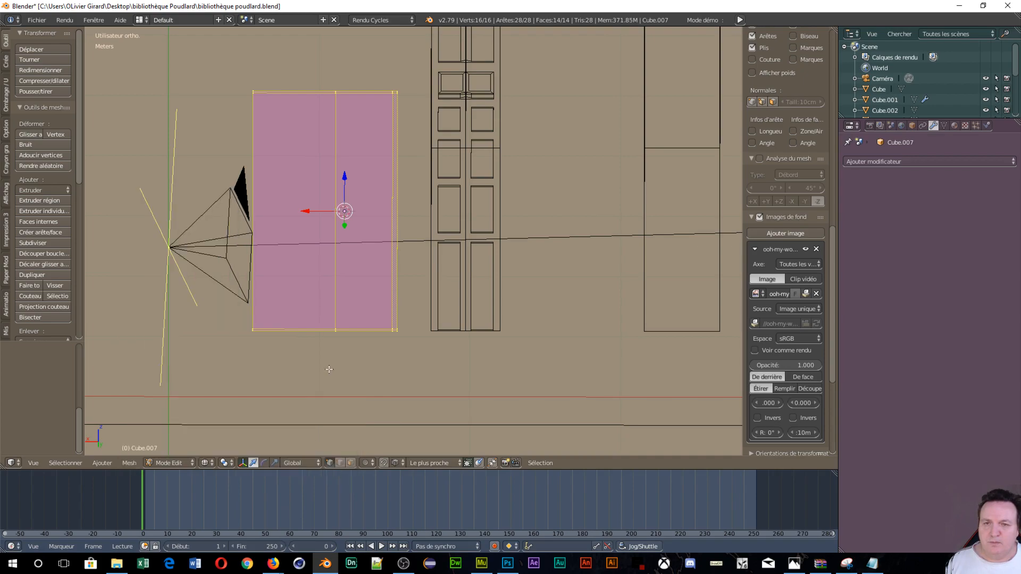
Select only the vertices along the panel's vertical dividing line and snap the 3D cursor to them
middle_drag(331, 365, 316, 384)
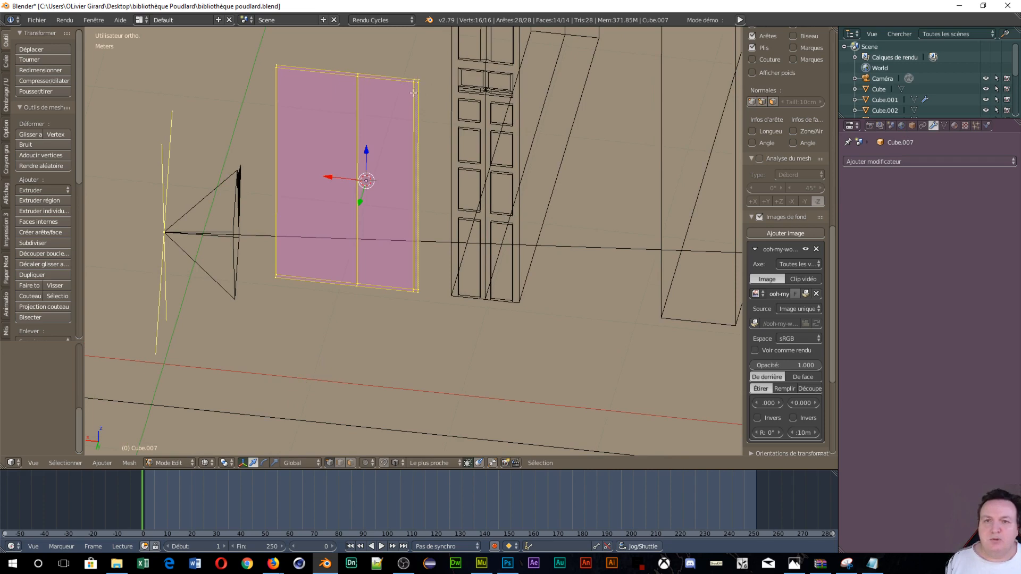
middle_drag(344, 194, 385, 147)
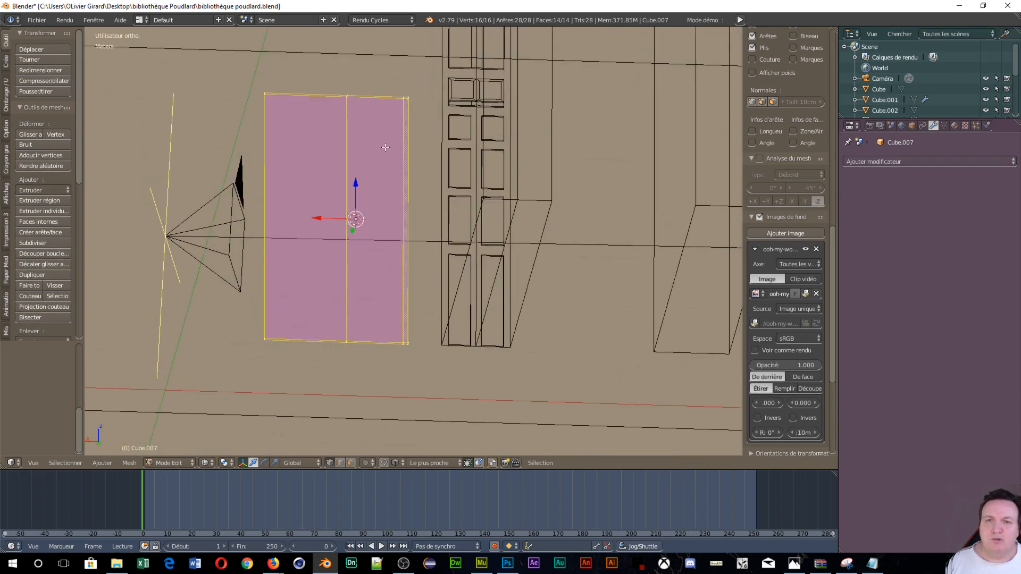
right_click(407, 100)
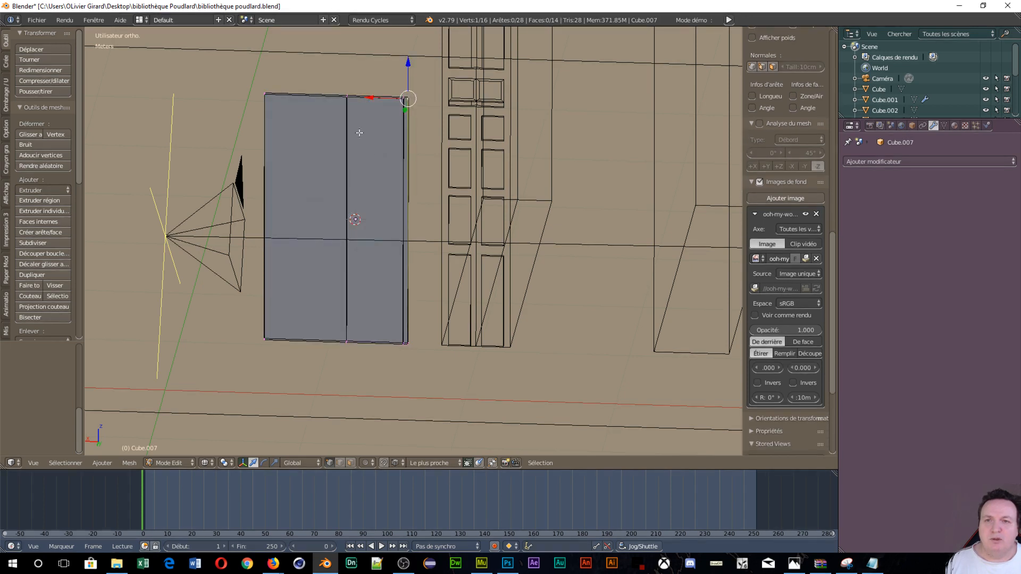
right_click(345, 97)
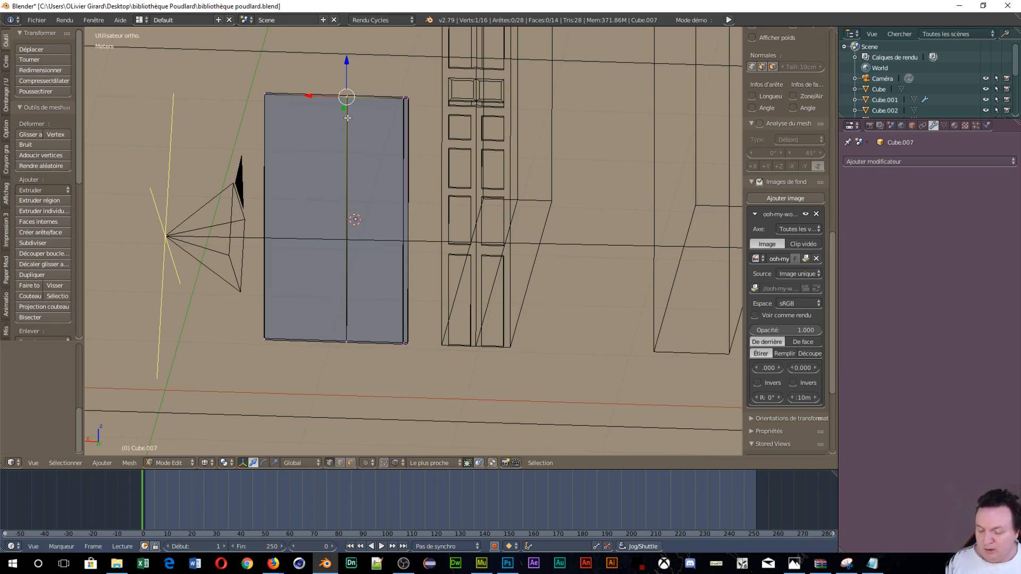
key(b)
drag(338, 83, 351, 398)
click(128, 463)
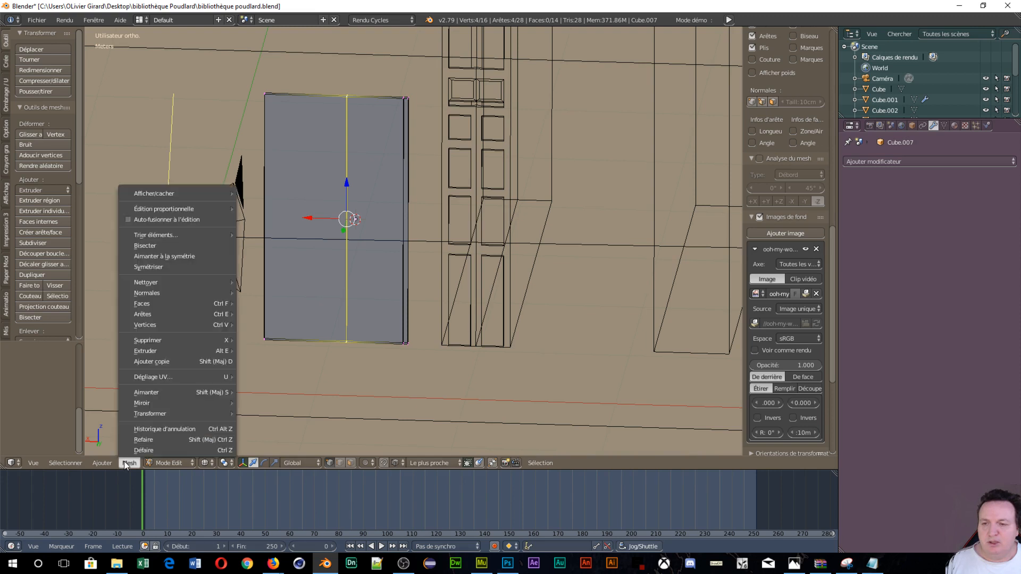
mouse_move(167, 392)
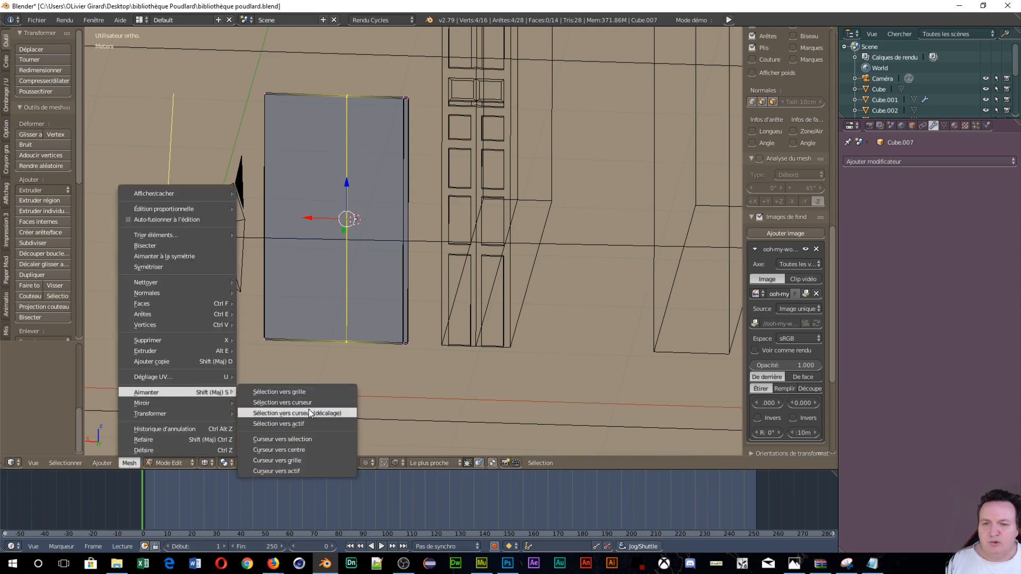
click(311, 439)
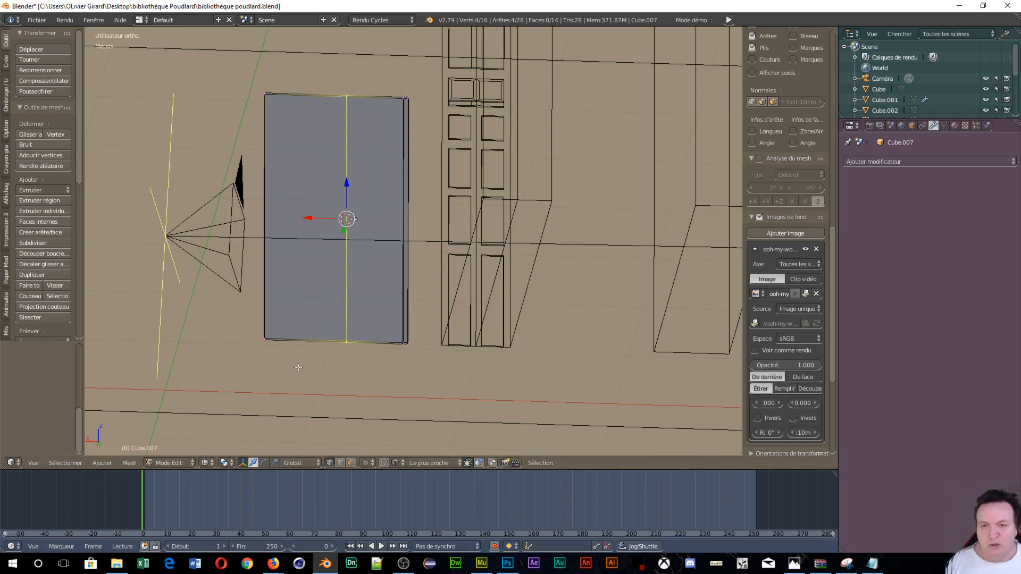
Set the panel's origin to the 3D cursor in Object Mode
key(Tab)
click(223, 365)
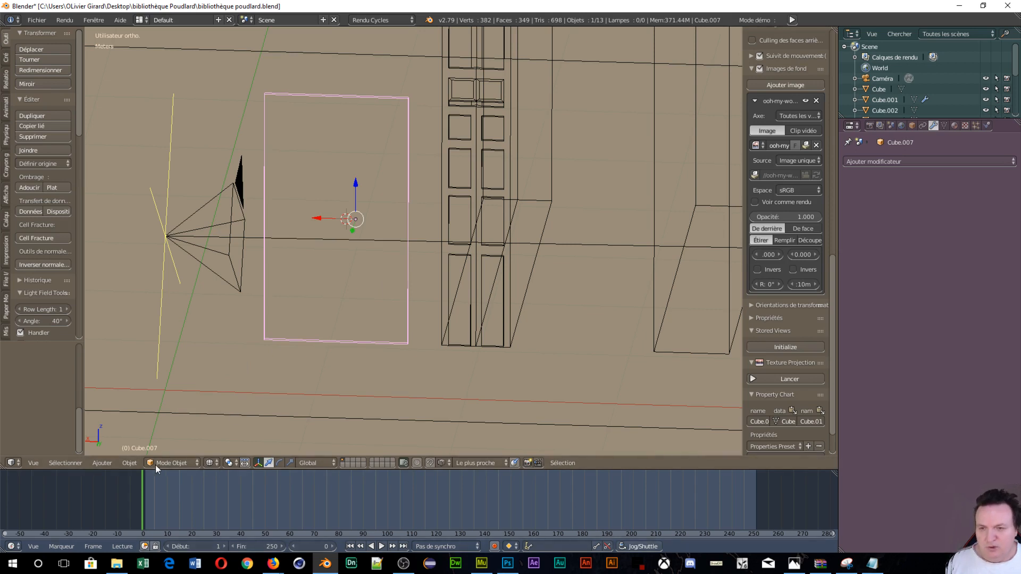
click(129, 463)
mouse_move(170, 410)
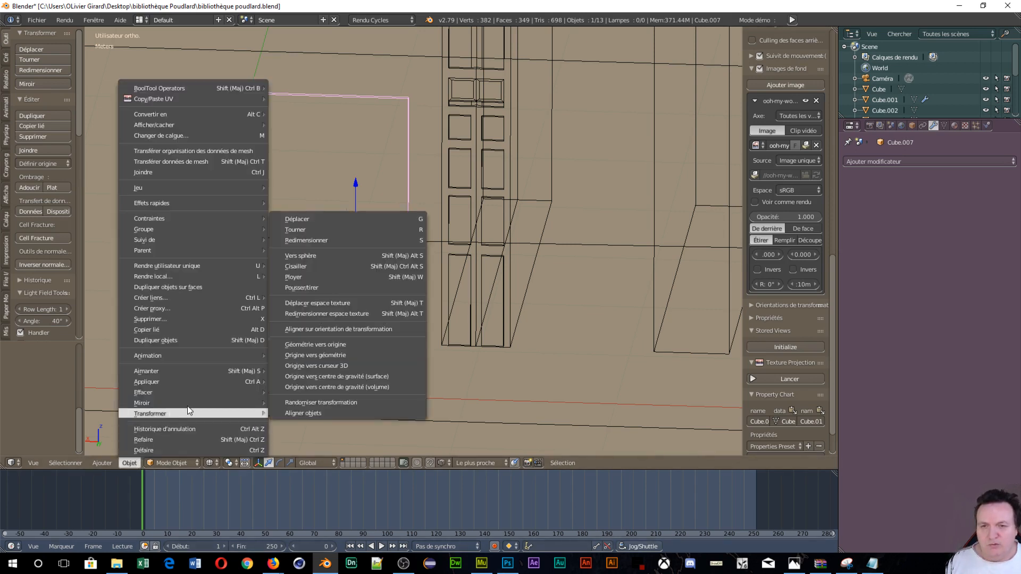
click(336, 367)
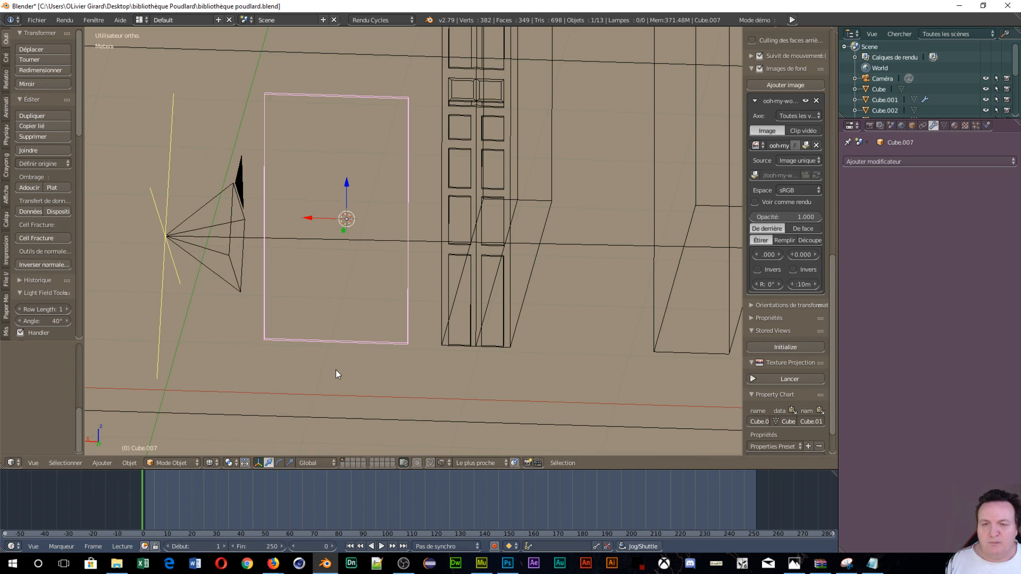
In Edit Mode, delete the vertices of the panel's outer edge nearest the camera, leaving only the half beyond the dividing line
key(Tab)
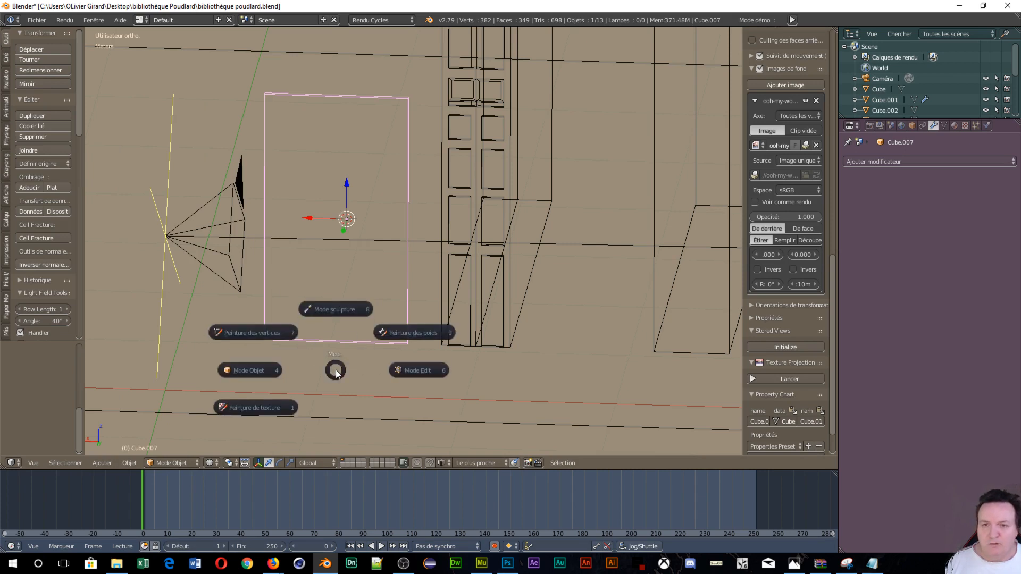
click(407, 371)
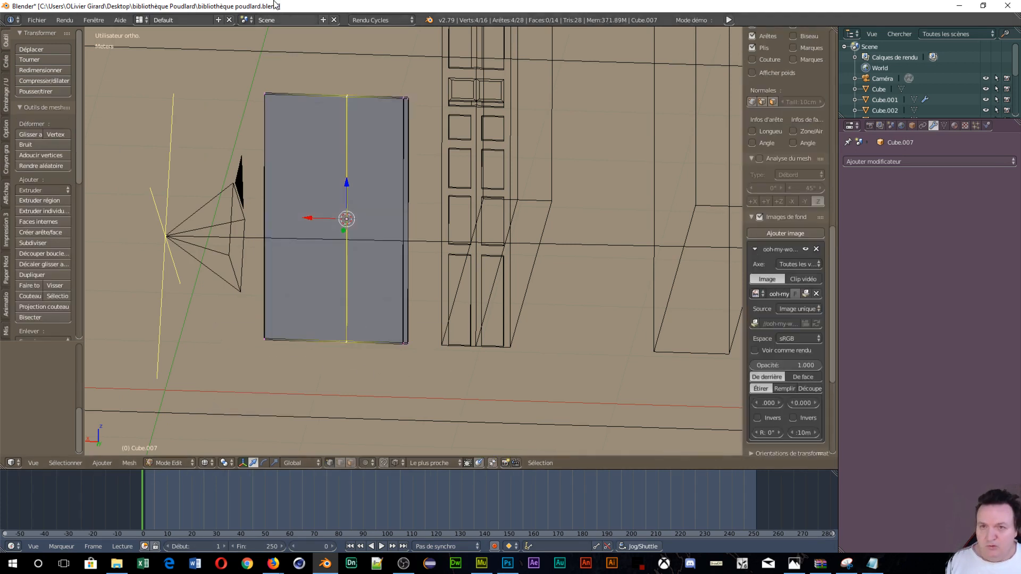
key(a)
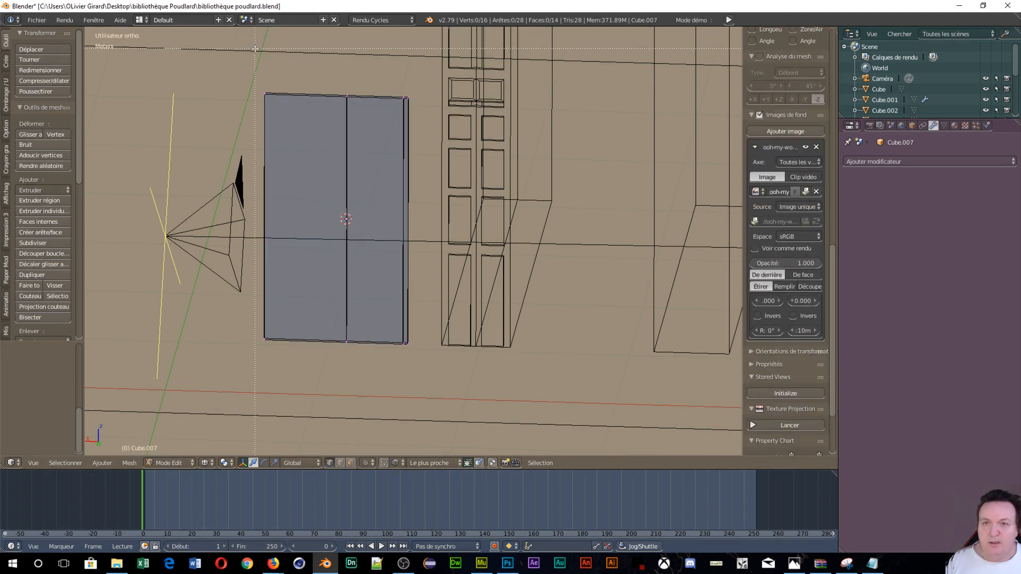
key(b)
drag(254, 49, 274, 390)
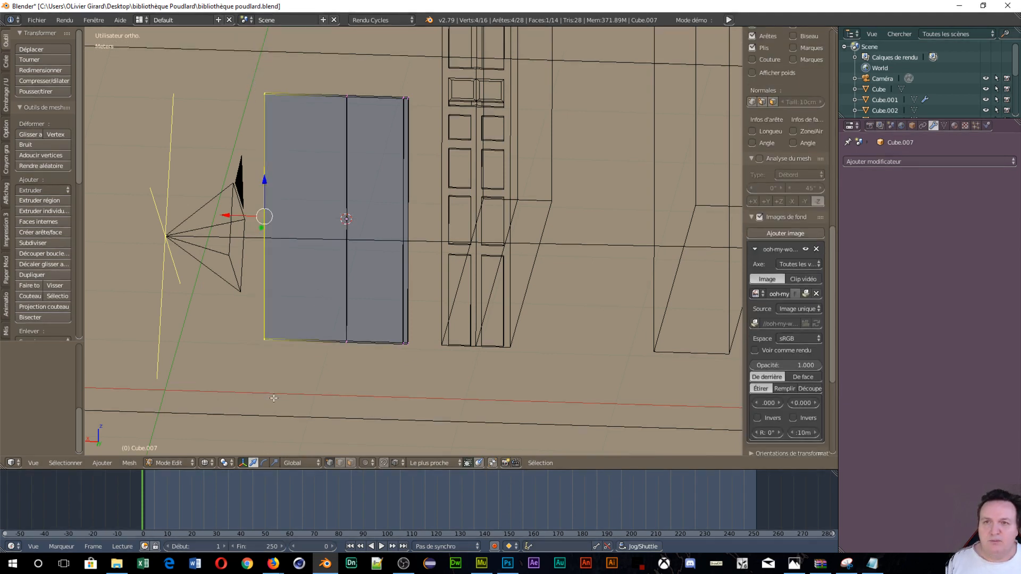
key(x)
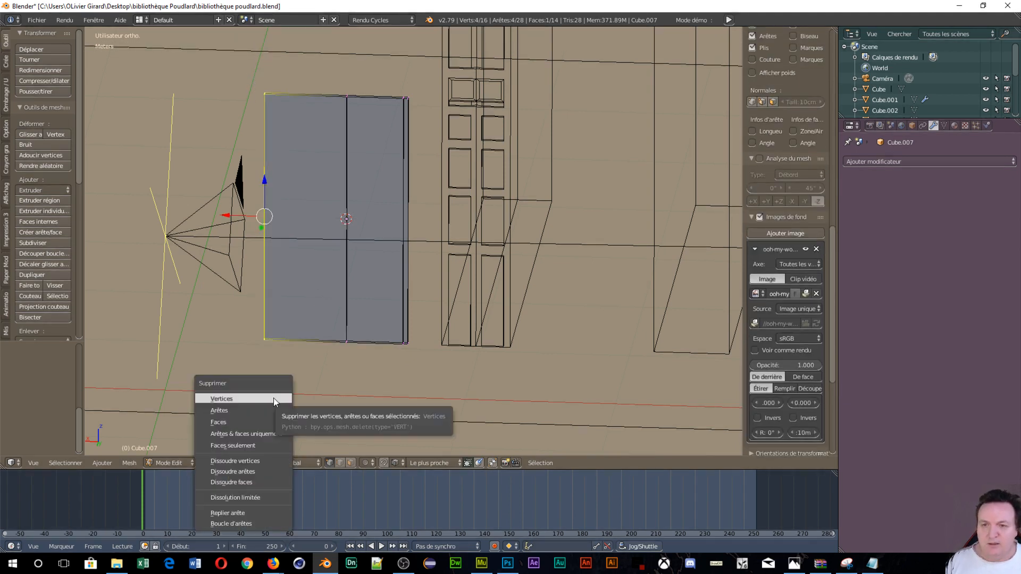
click(273, 398)
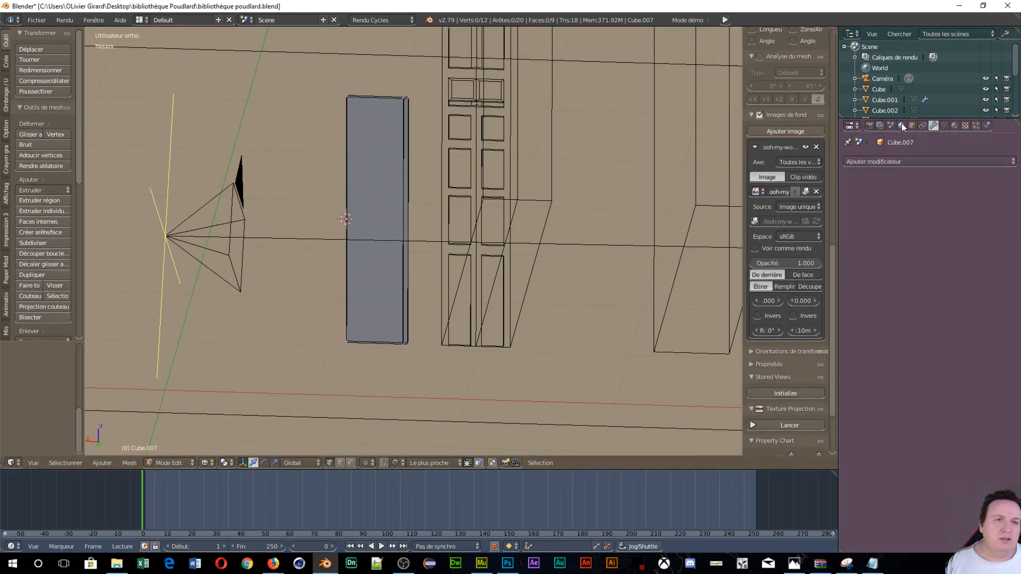
Add a Mirror modifier on the X axis to the half panel
click(932, 159)
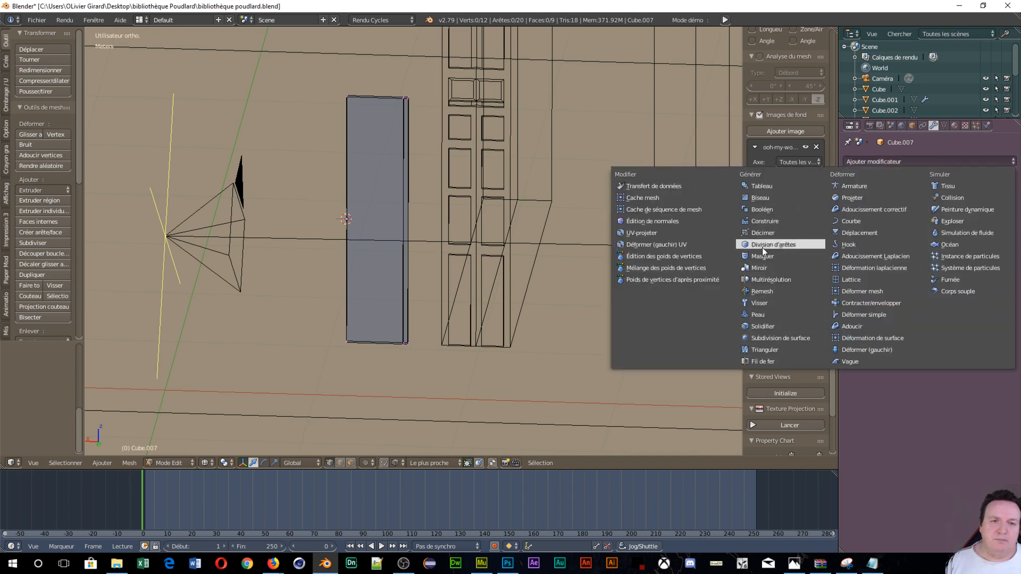
click(764, 264)
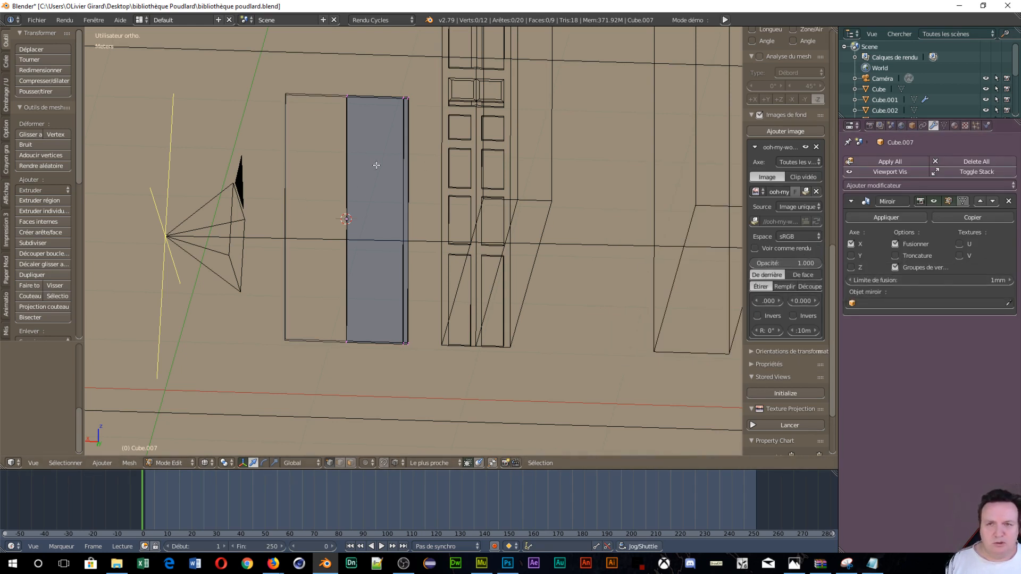
Examine the mirrored panel through the camera, close up against the curved gate top in the background photo
scroll(361, 211, up, 2)
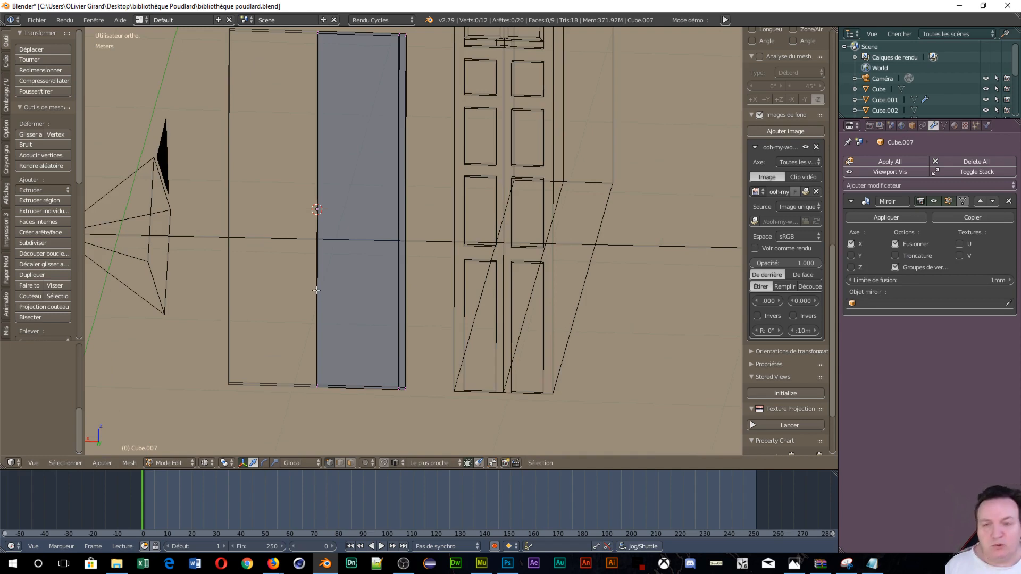
middle_drag(330, 268, 457, 281)
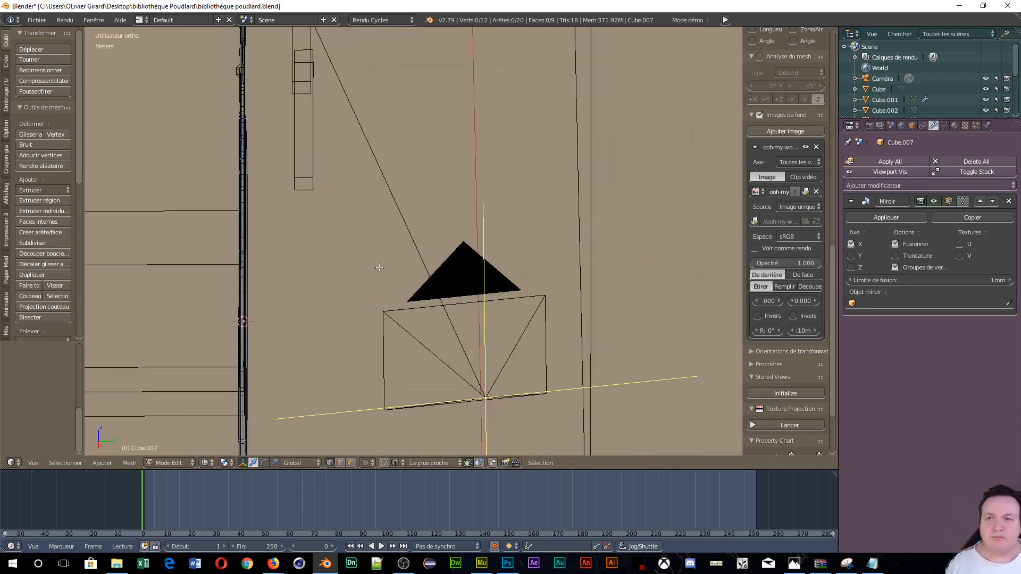
key(KP_0)
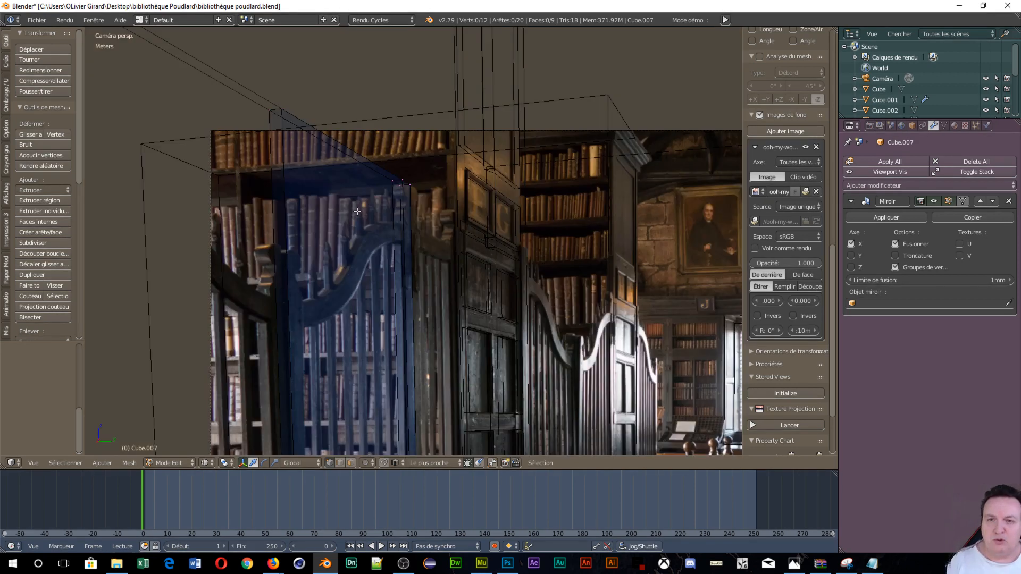
scroll(380, 304, up, 4)
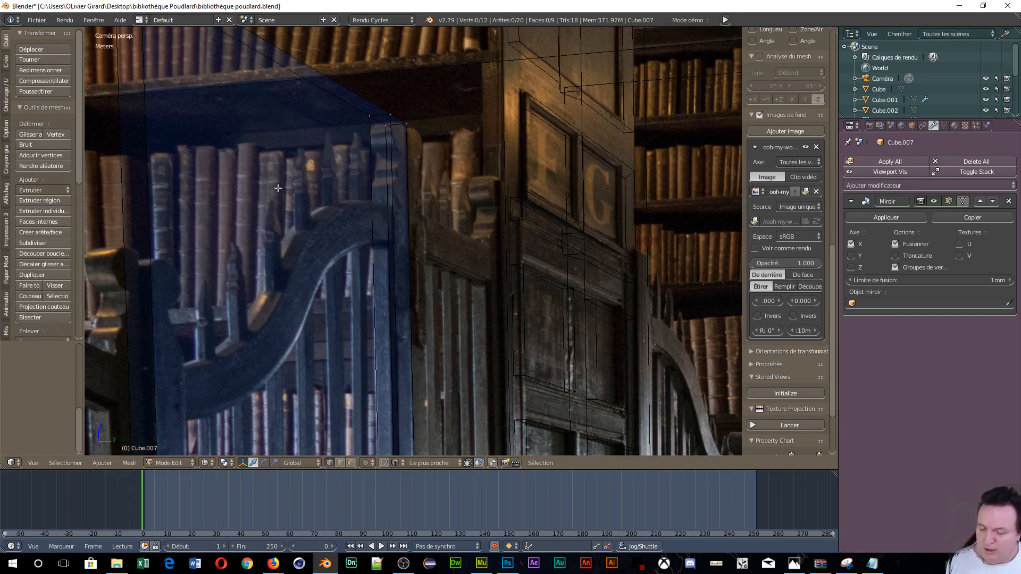
Add a horizontal loop cut to the half panel and raise it to where the curved rail's upper edge meets the far post
key(ctrl+r)
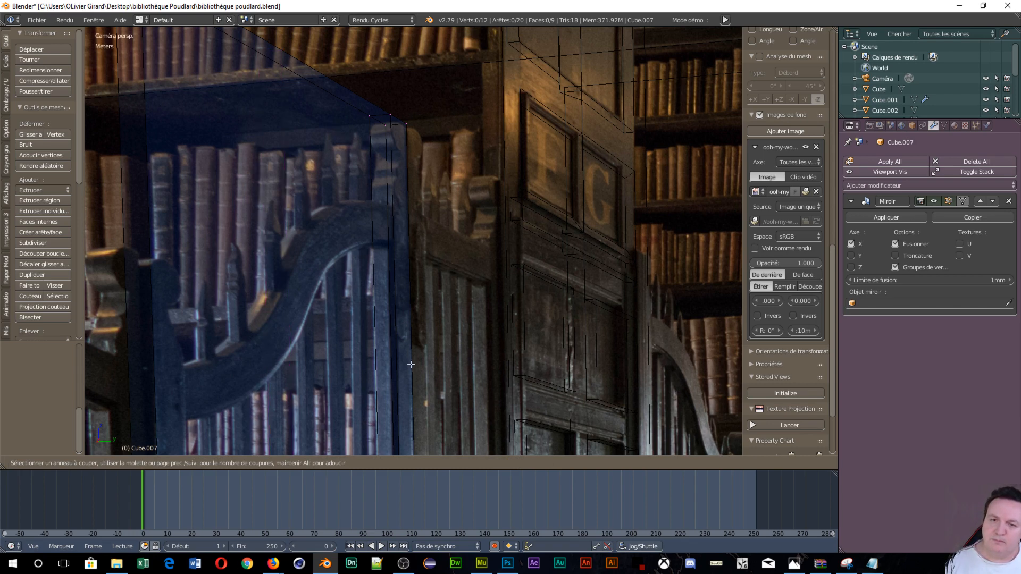
key(Escape)
scroll(412, 351, down, 5)
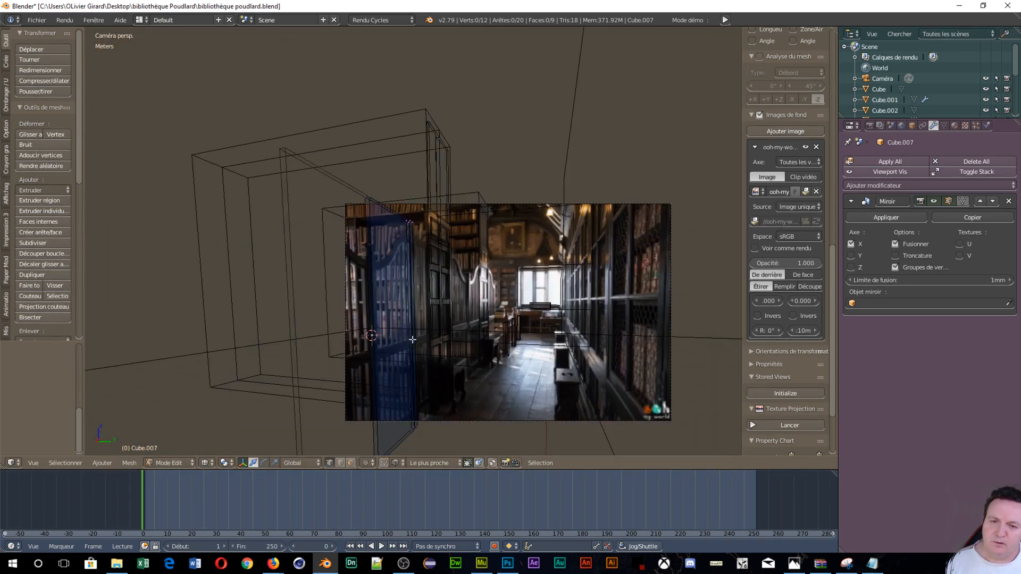
key(ctrl+r)
click(406, 241)
click(406, 240)
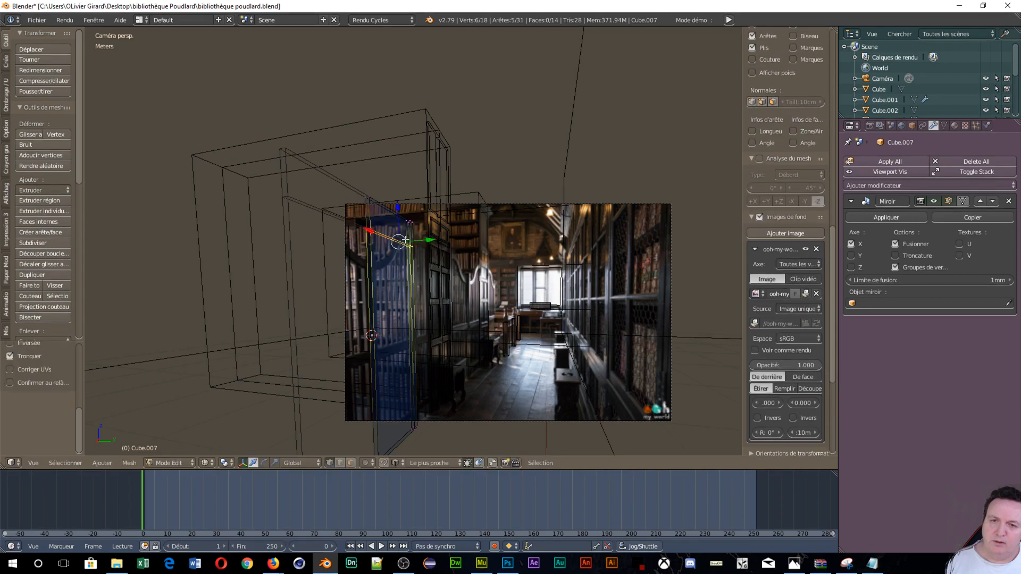
scroll(405, 240, up, 8)
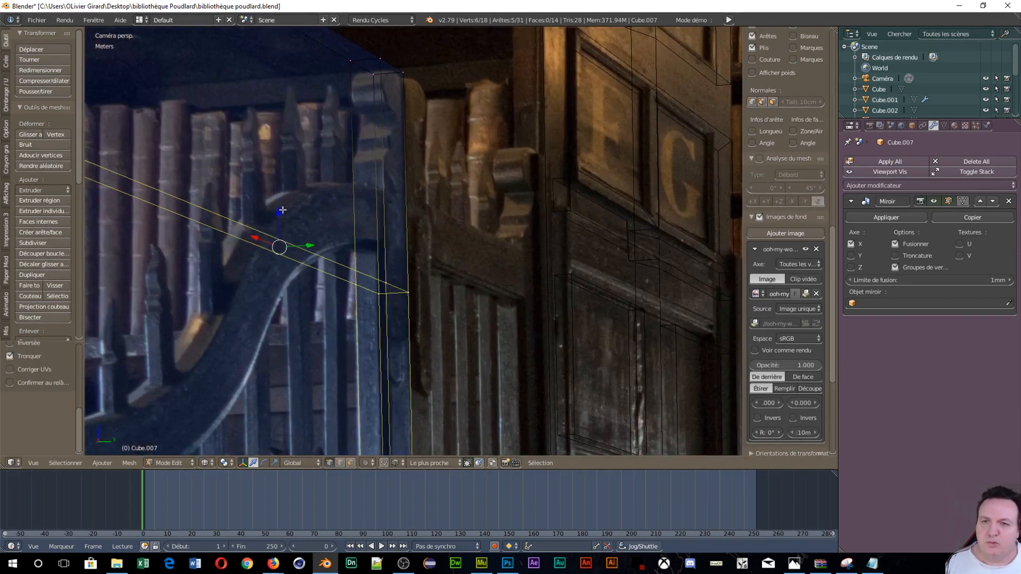
drag(282, 211, 271, 106)
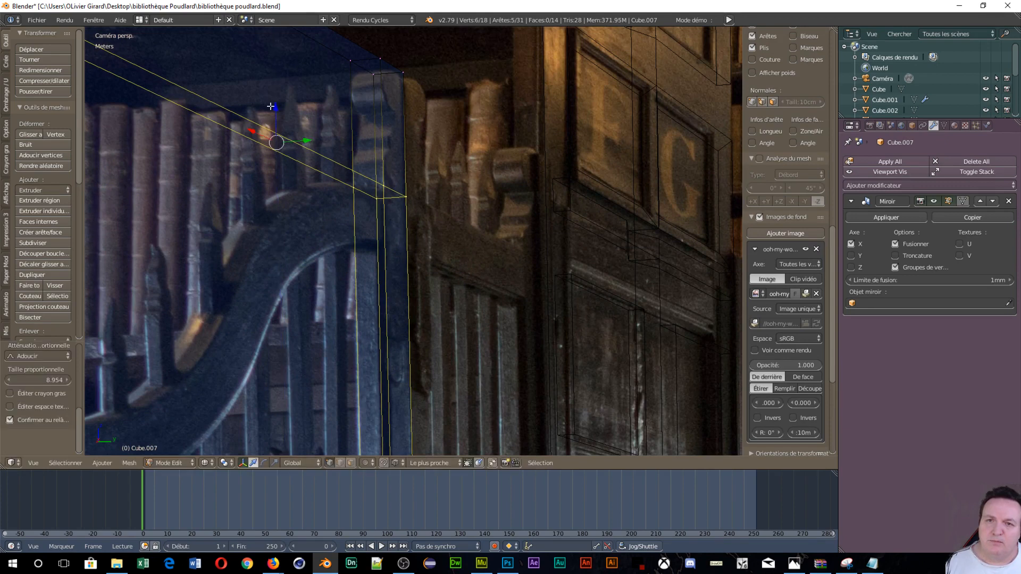
Add a second horizontal loop cut just below the first, aligned with the underside of the curved rail at the far post
scroll(388, 182, down, 8)
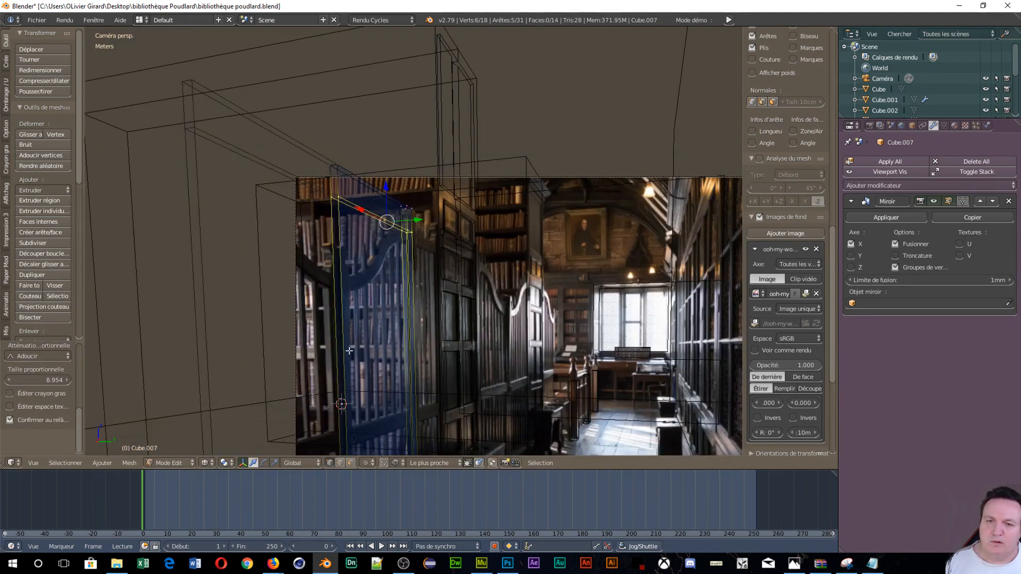
click(392, 359)
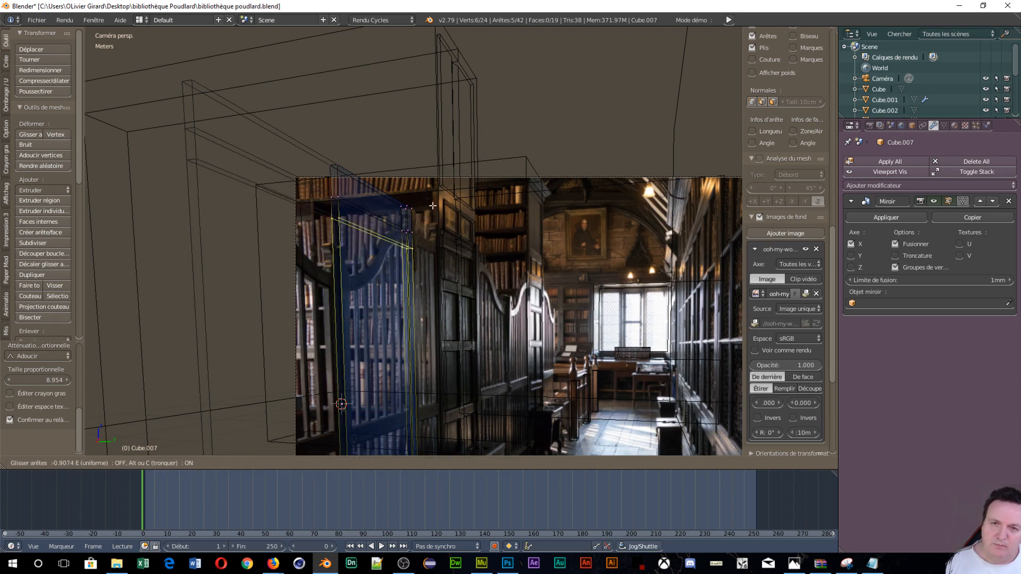
click(433, 205)
scroll(422, 242, up, 6)
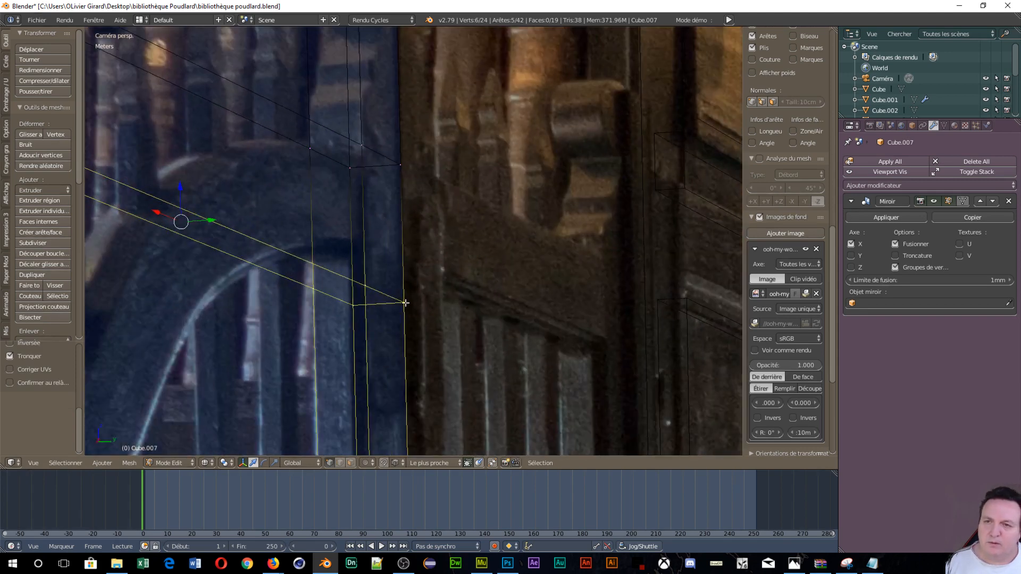
drag(181, 190, 179, 135)
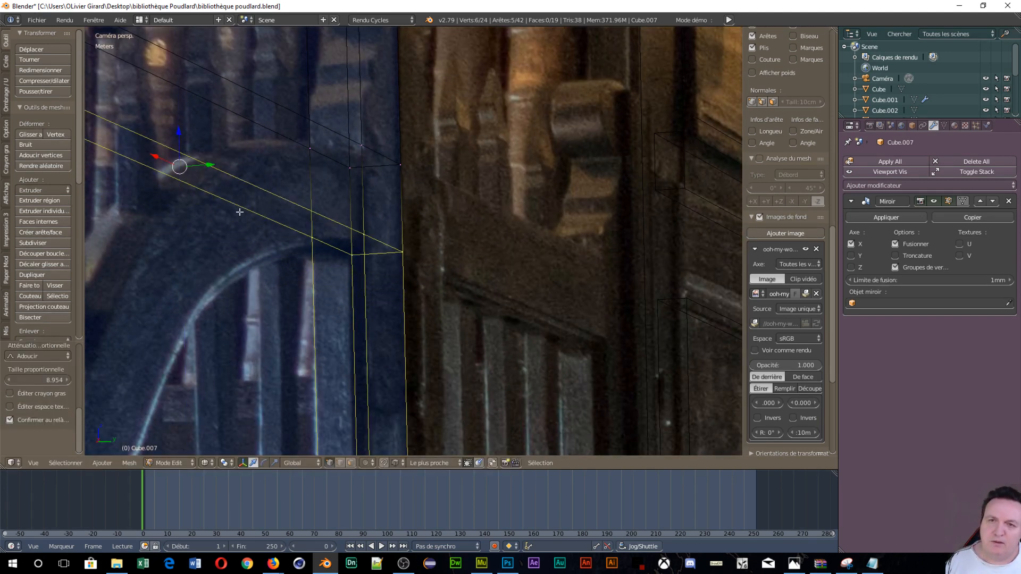
Add a vertical loop cut near the mirror seam, slid to the edge of the gate's central post in the photo
scroll(268, 249, down, 4)
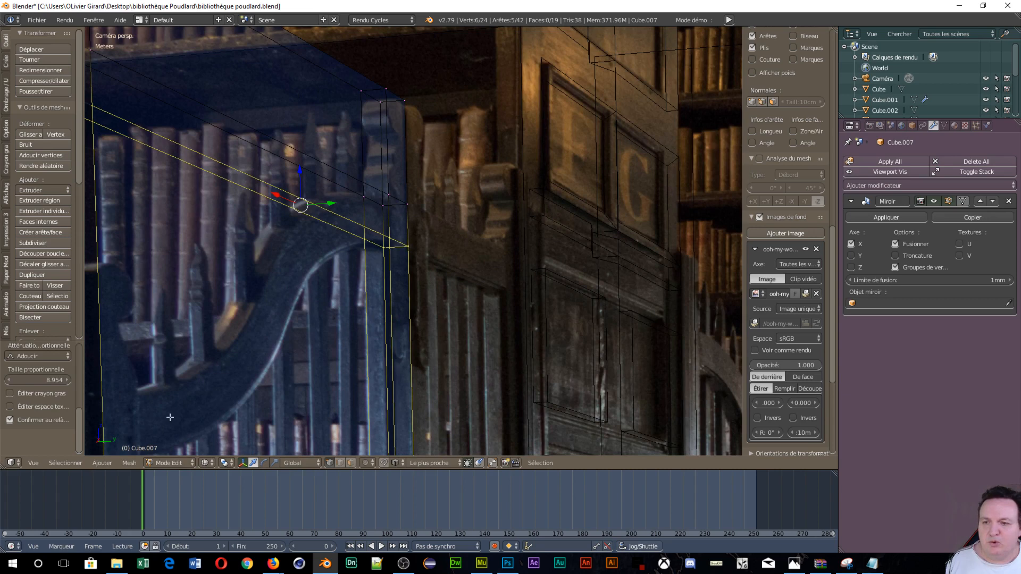
scroll(209, 435, down, 4)
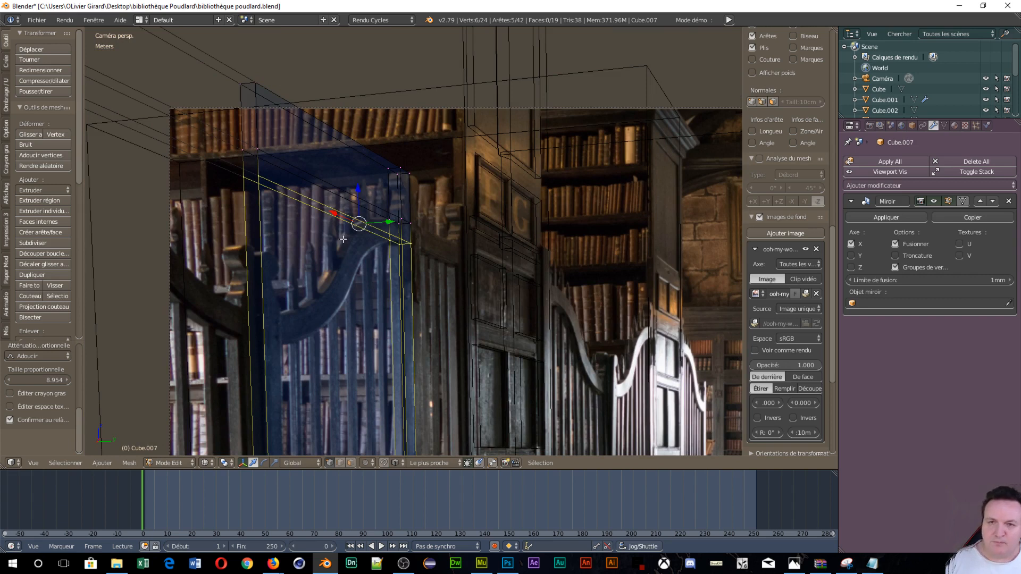
key(ctrl+r)
click(300, 116)
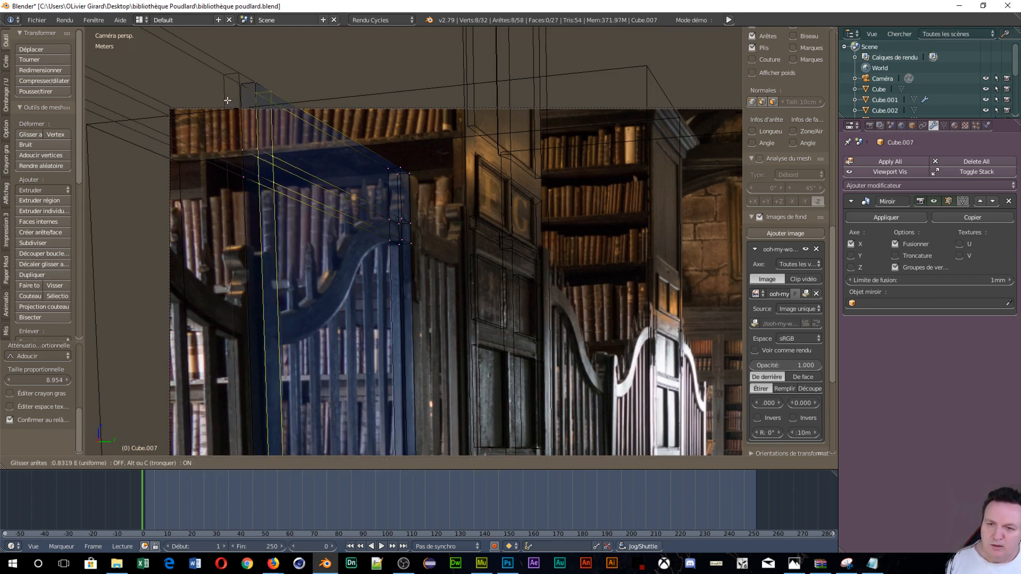
click(262, 241)
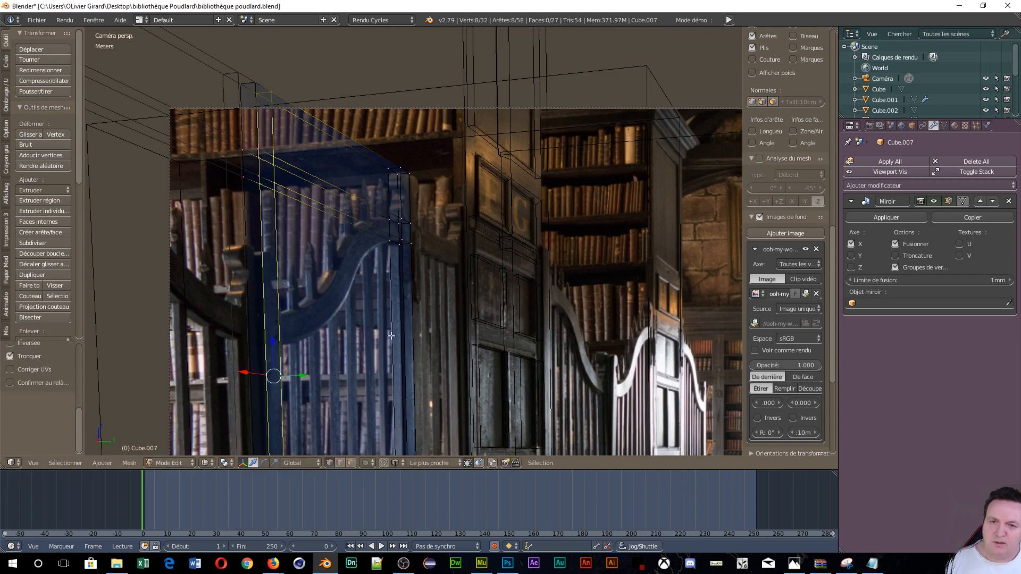
Add a horizontal loop cut in the panel's lower part and lower it slightly to the middle rail's bottom edge
key(ctrl+r)
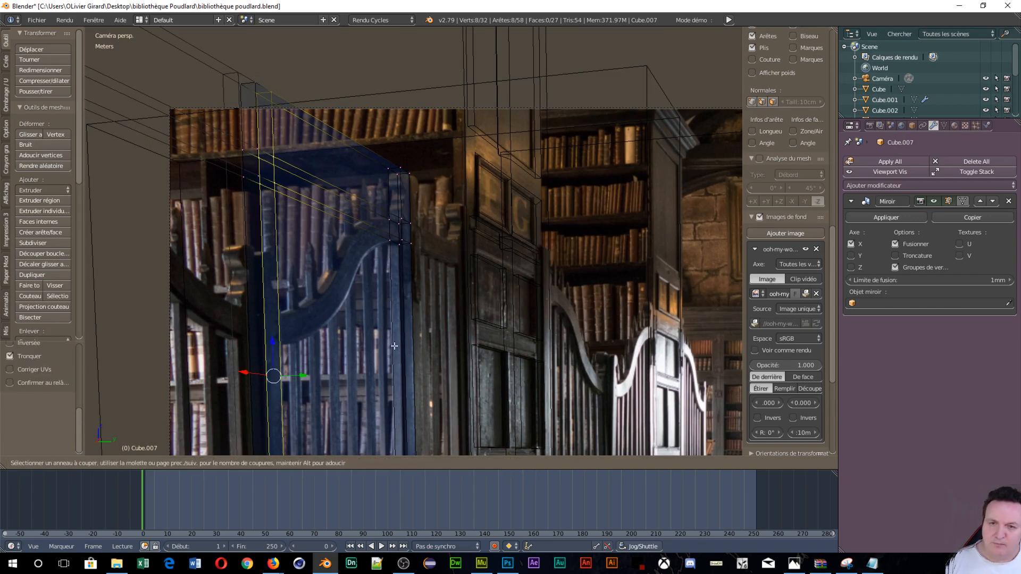
key(Escape)
scroll(398, 340, down, 6)
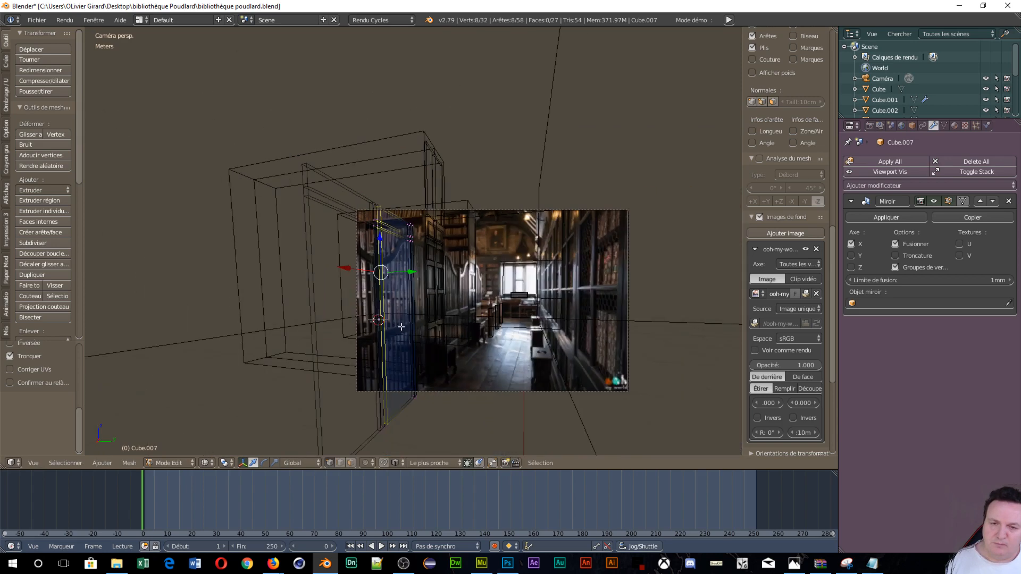
key(ctrl+r)
click(405, 329)
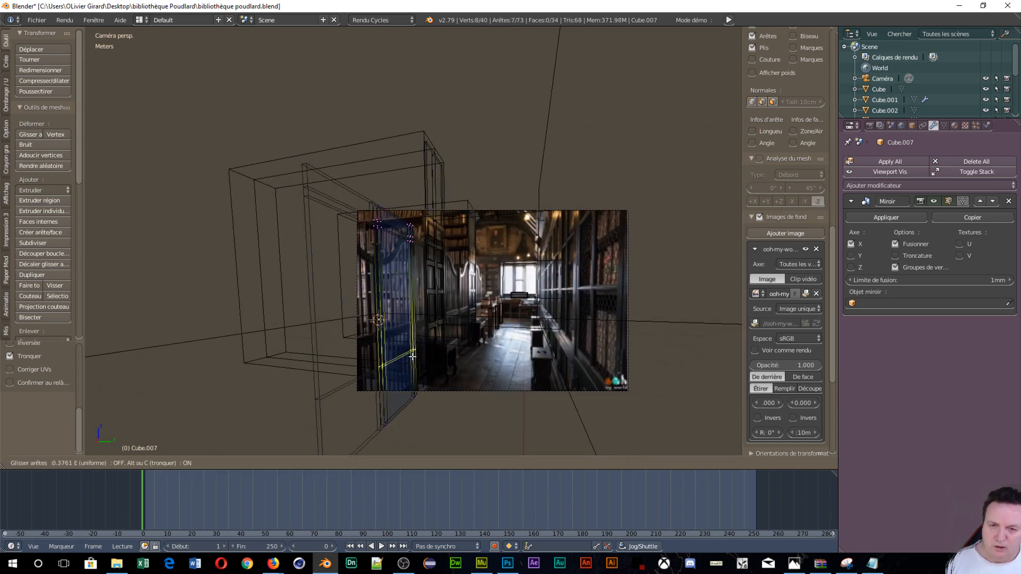
click(422, 357)
scroll(423, 357, up, 6)
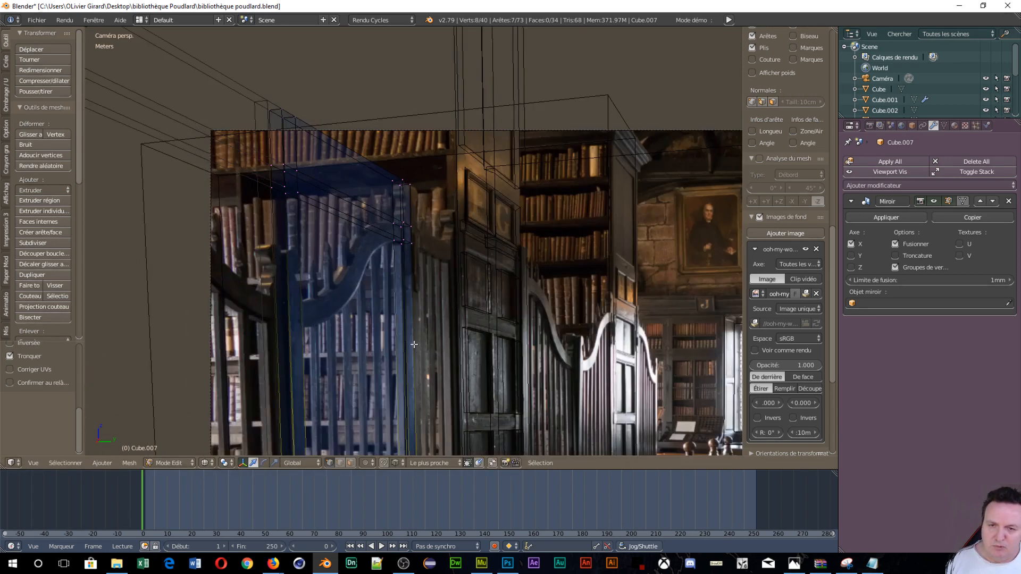
shift+middle_drag(413, 346, 401, 28)
scroll(333, 511, up, 3)
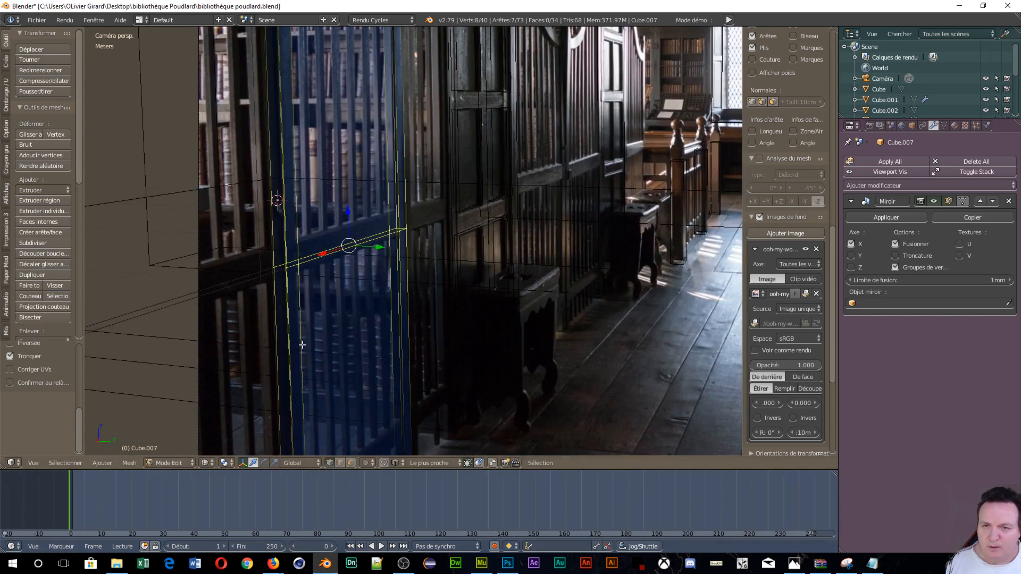
scroll(302, 345, up, 3)
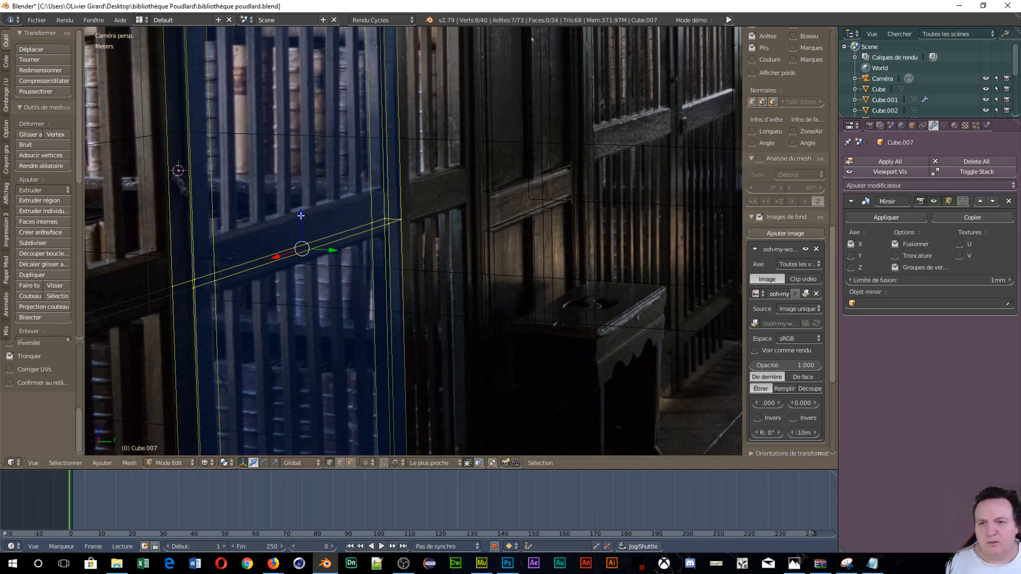
drag(301, 215, 307, 224)
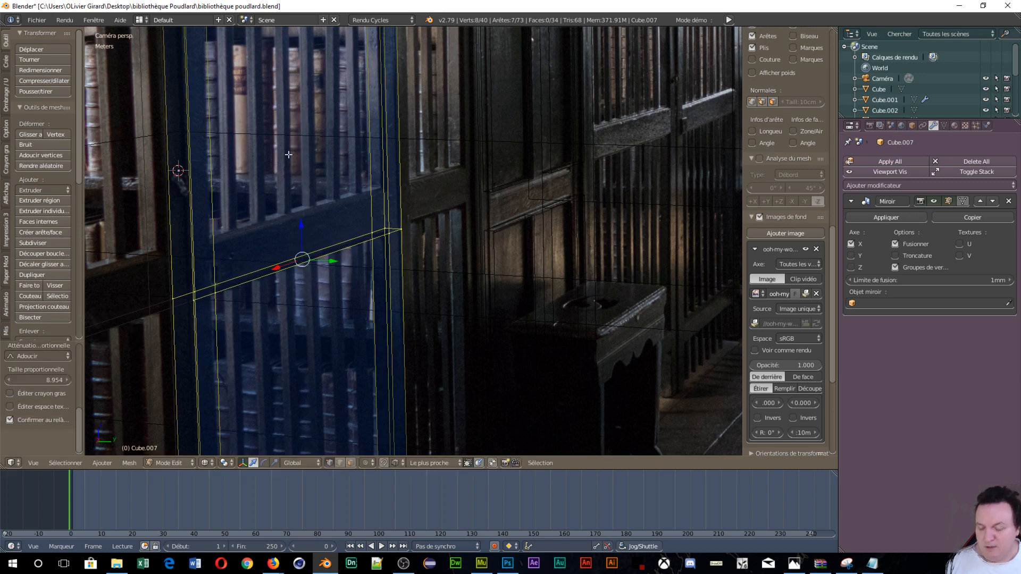
Add a horizontal loop cut along the top edge of the middle rail
key(ctrl+r)
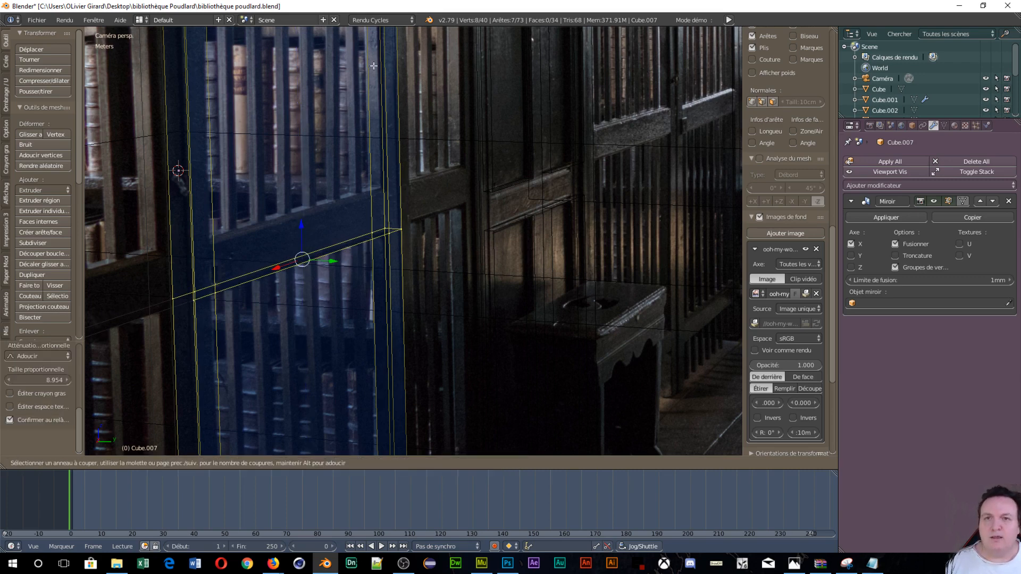
key(Escape)
scroll(351, 89, down, 5)
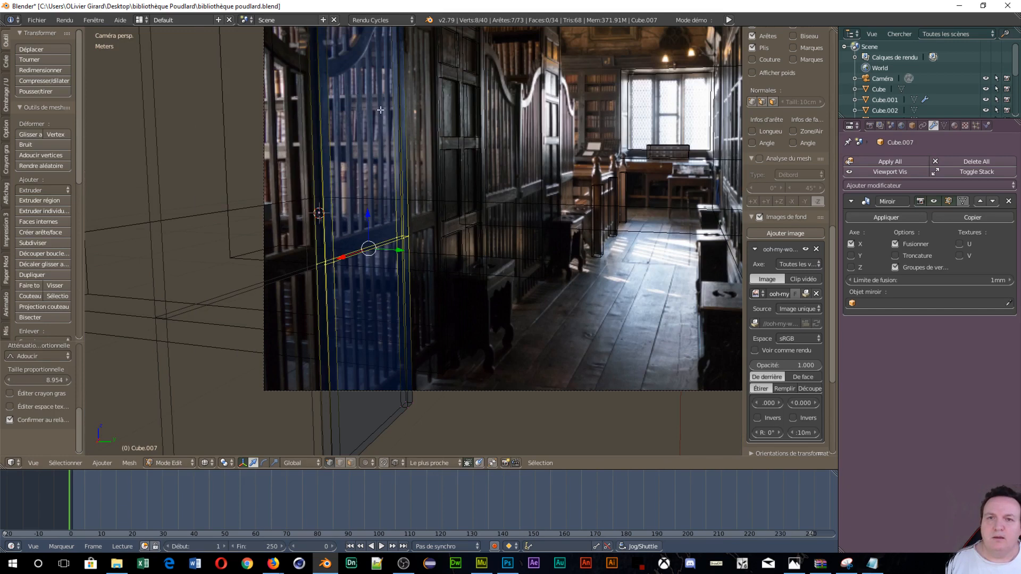
key(ctrl+r)
click(392, 126)
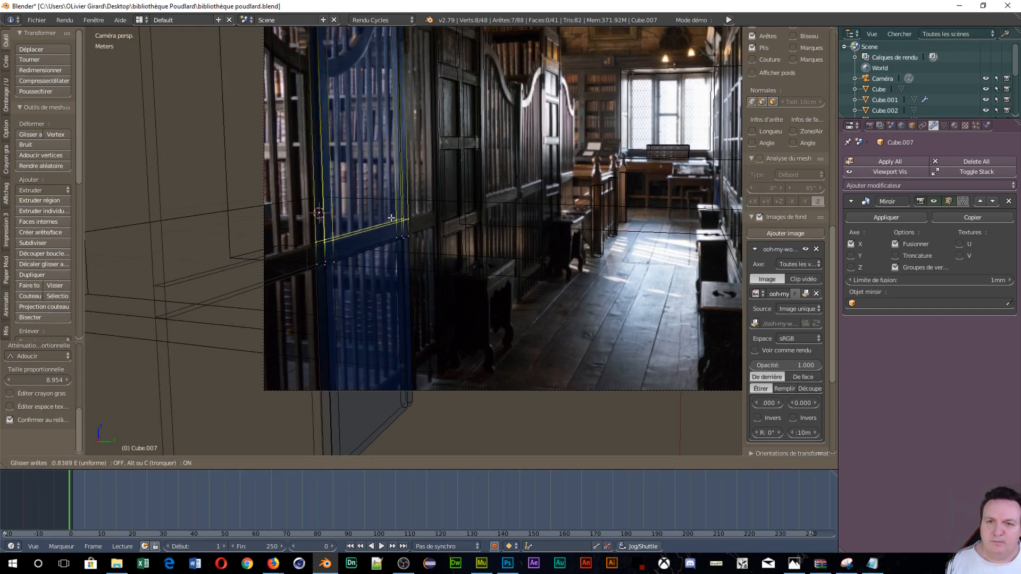
click(392, 218)
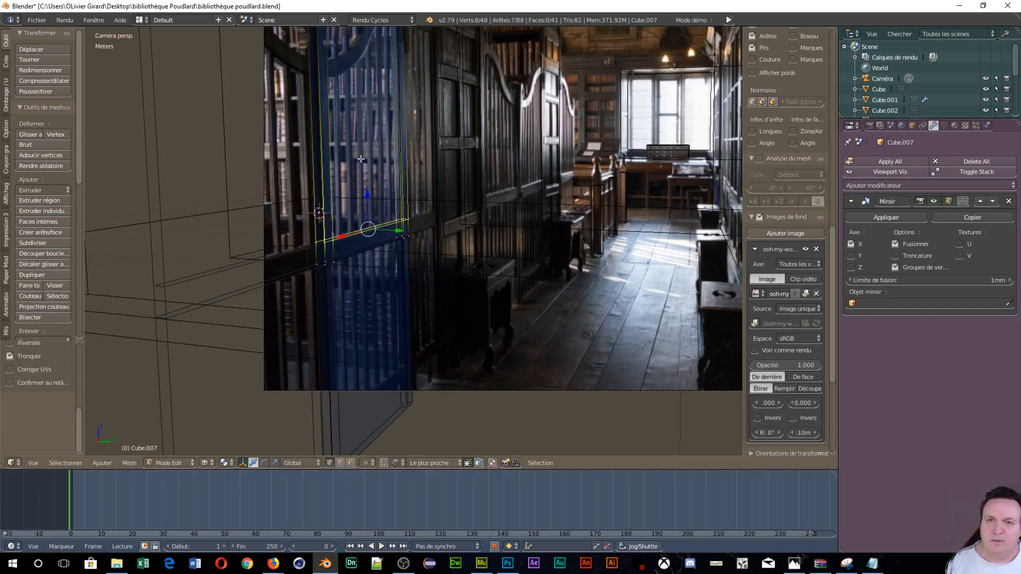
Add a horizontal loop cut above the middle rail and position it at the underside of the curved rail's low end
key(ctrl+r)
click(379, 86)
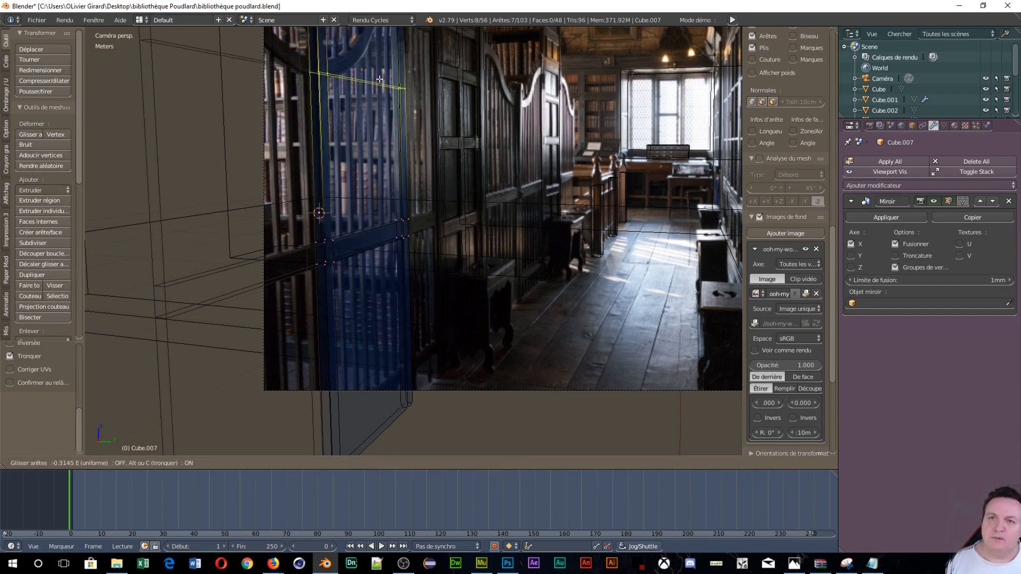
click(380, 79)
scroll(246, 191, up, 6)
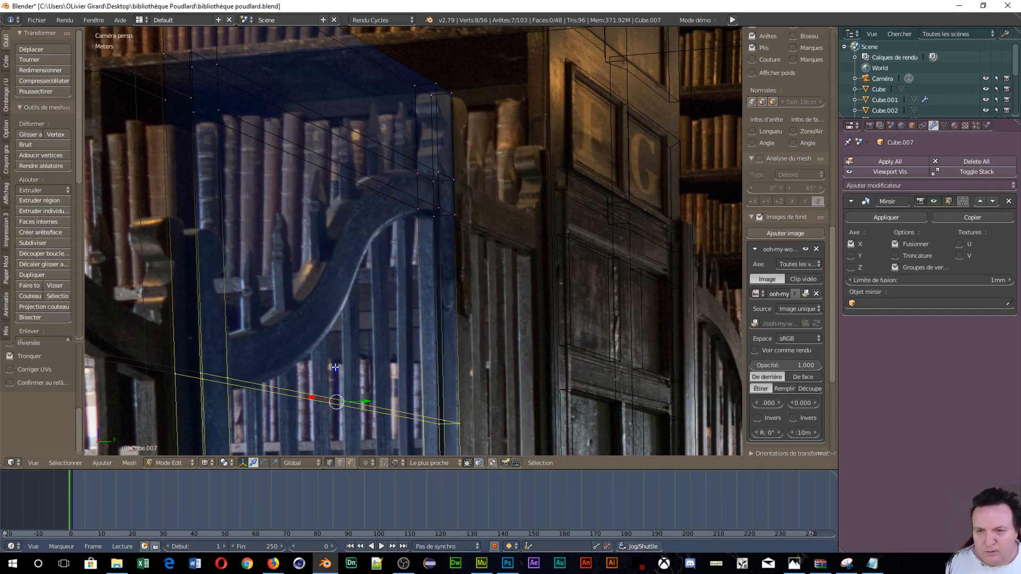
drag(335, 367, 338, 373)
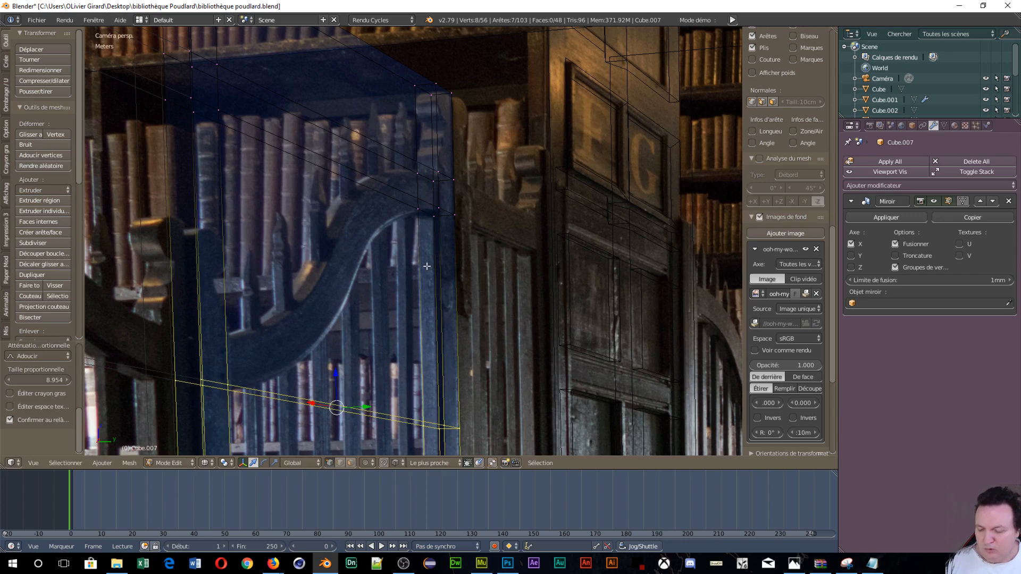
Add another horizontal loop cut slightly higher, at the upper edge of the curved rail's low end
key(ctrl+r)
click(429, 298)
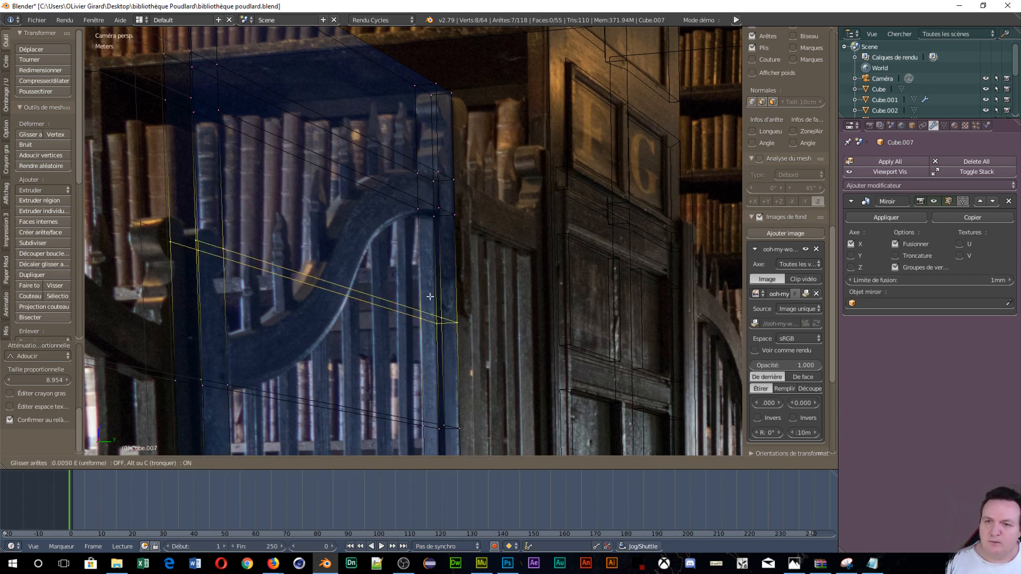
click(424, 361)
Compare the panel's loop cuts with the photo at the curved top, and examine the gate's bottom rail and the panel's lower end
scroll(421, 357, down, 5)
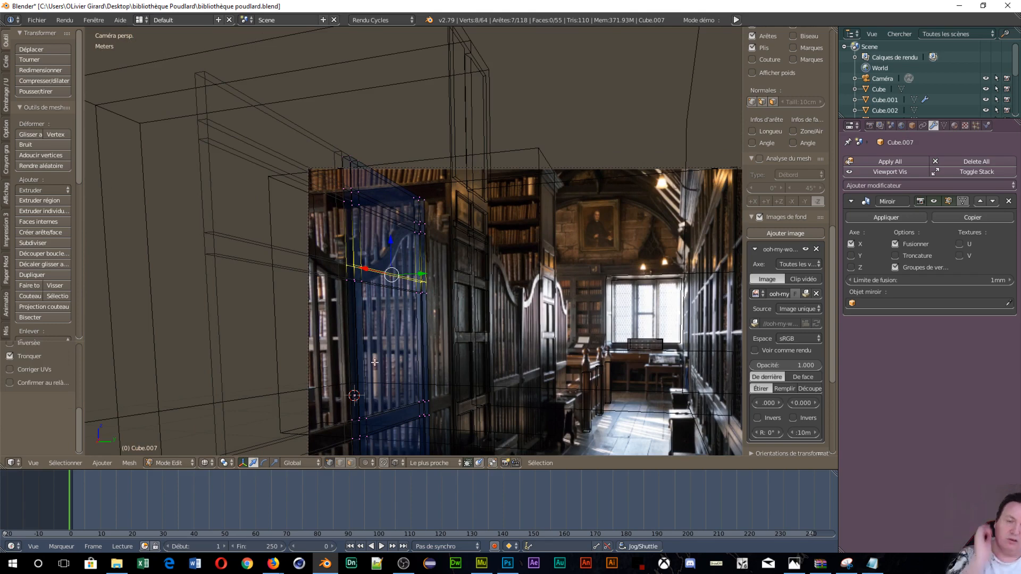
scroll(328, 363, down, 2)
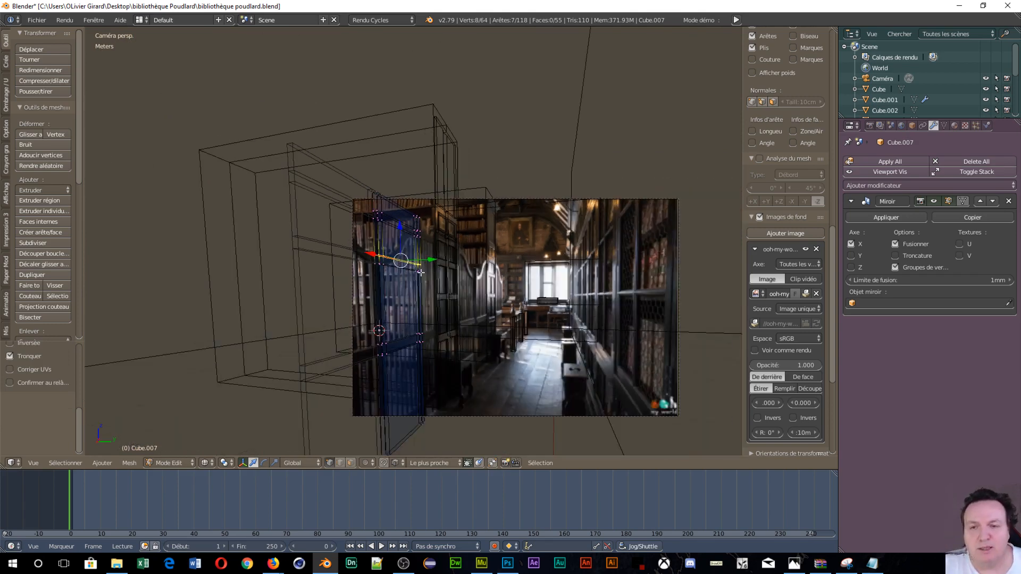
scroll(420, 272, up, 6)
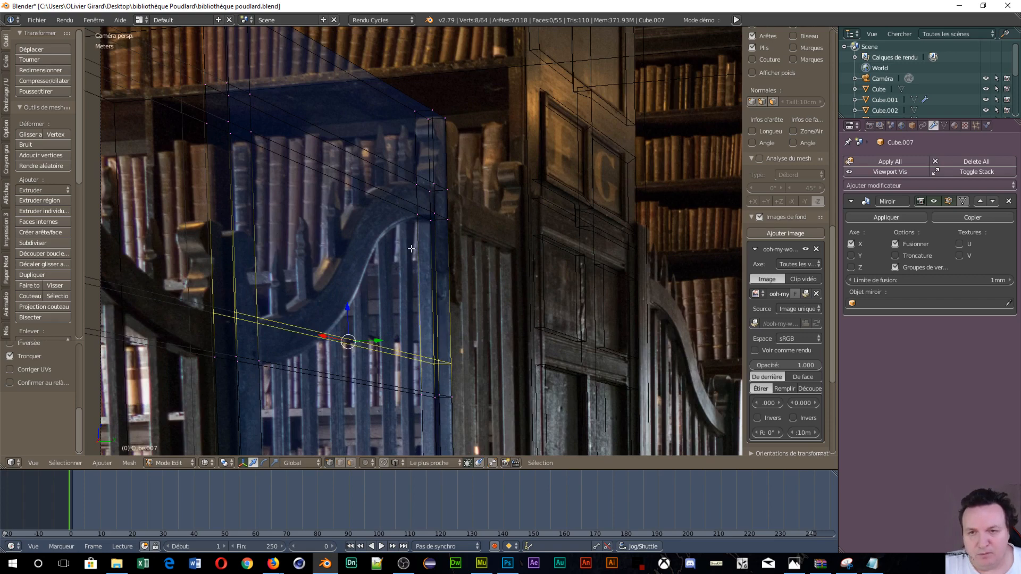
scroll(412, 248, down, 5)
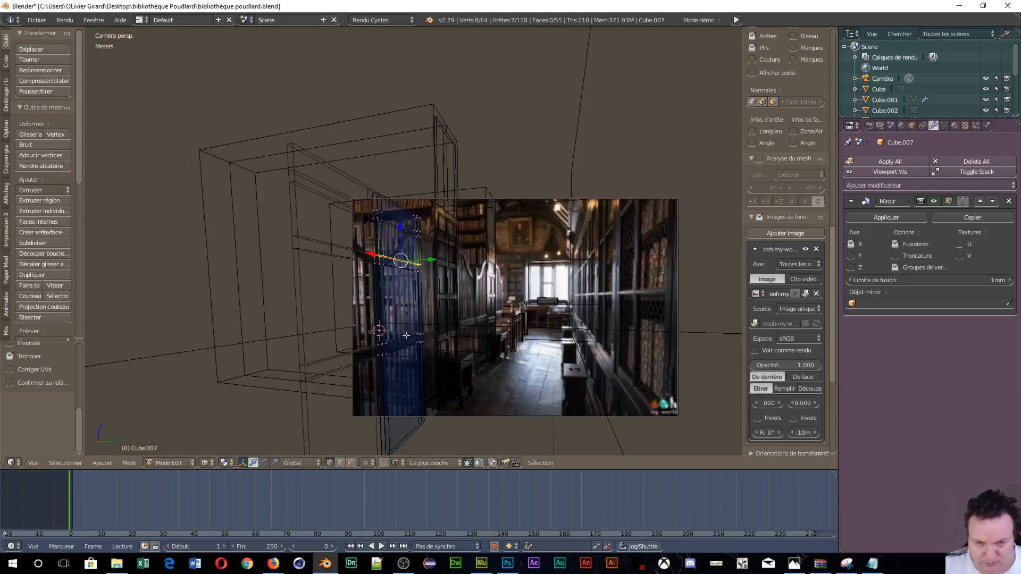
shift+middle_drag(394, 385, 362, 156)
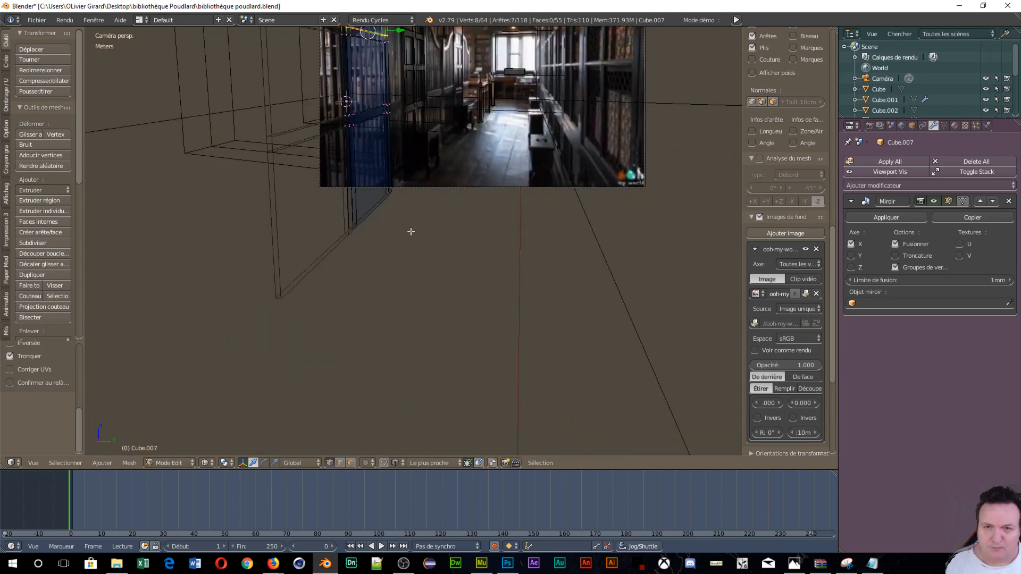
scroll(410, 231, up, 8)
shift+middle_drag(351, 101, 378, 406)
scroll(292, 353, up, 5)
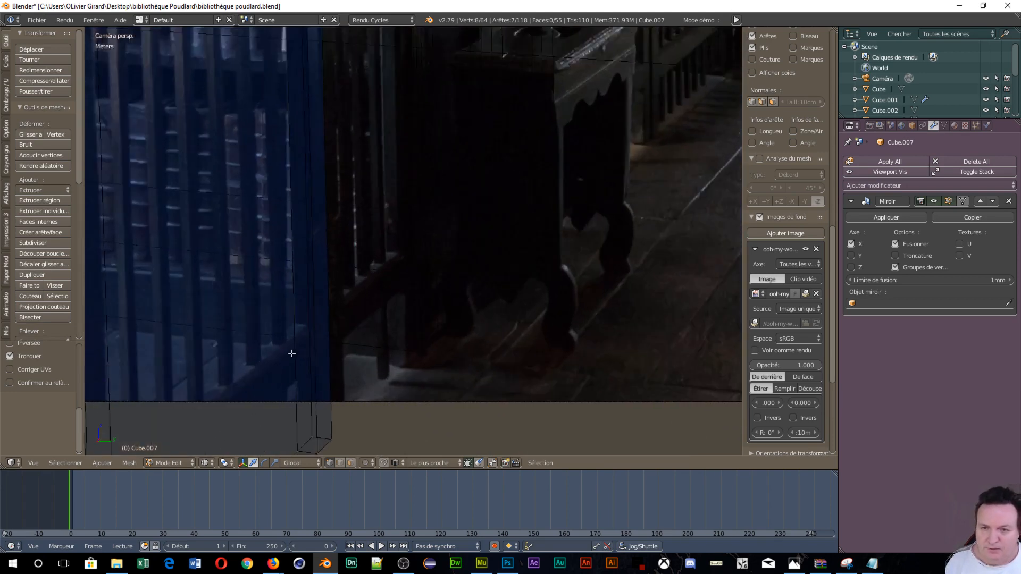
shift+middle_drag(249, 305, 449, 137)
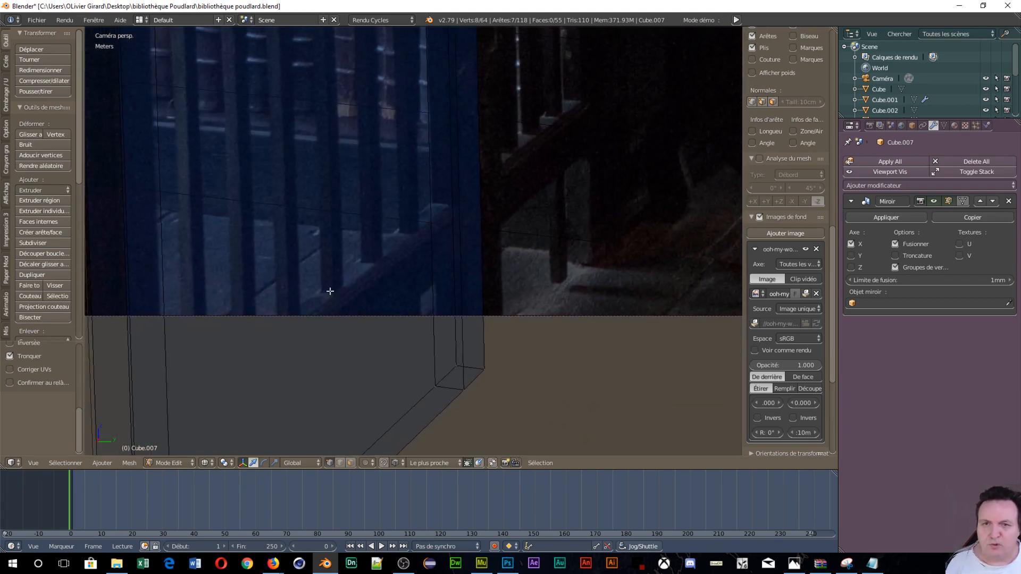
Add a horizontal loop cut below the middle rail and raise it to the upper edge of the bottom rail
scroll(367, 154, down, 2)
scroll(375, 151, down, 2)
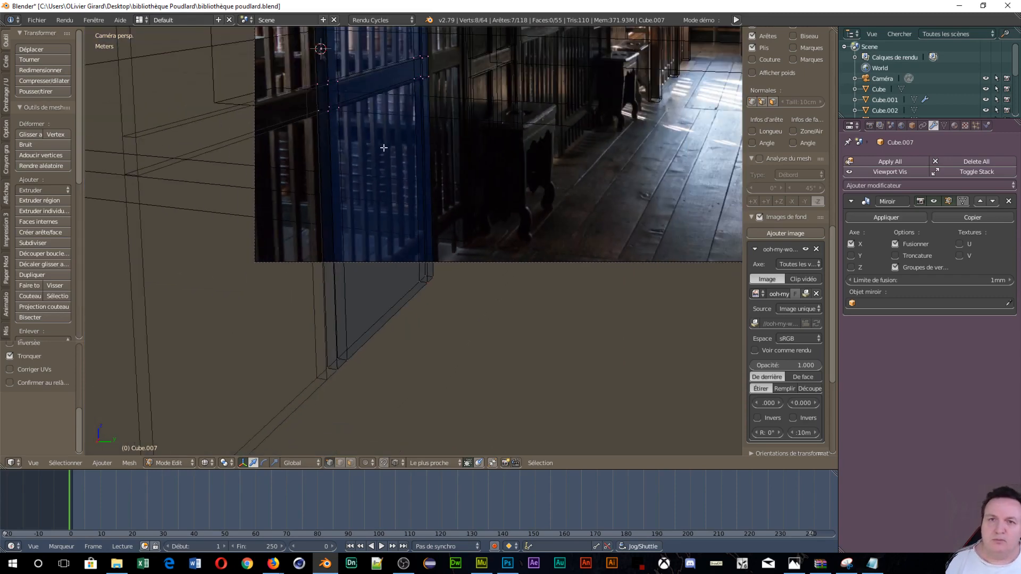
key(ctrl+r)
click(417, 146)
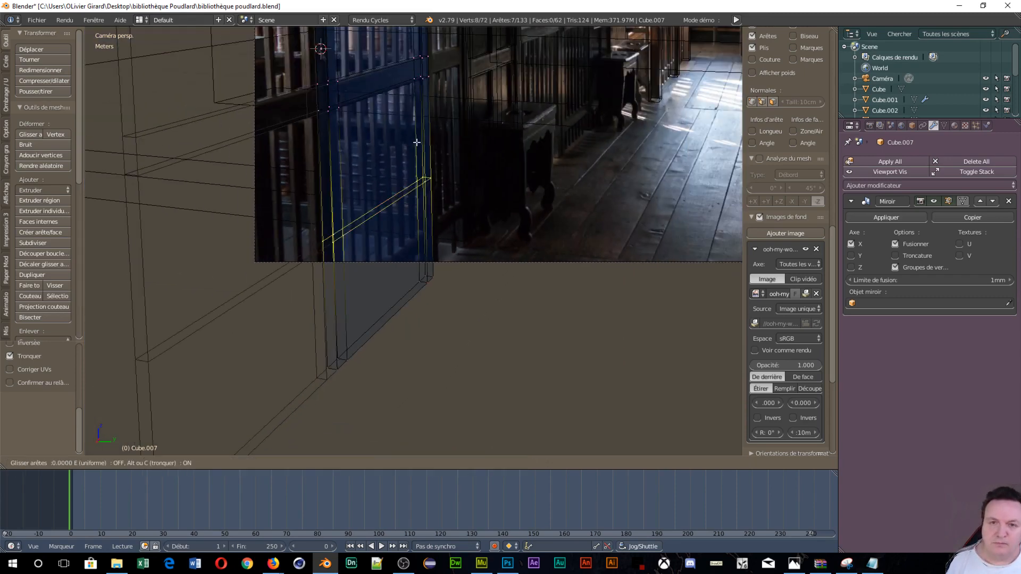
click(418, 197)
scroll(420, 212, up, 6)
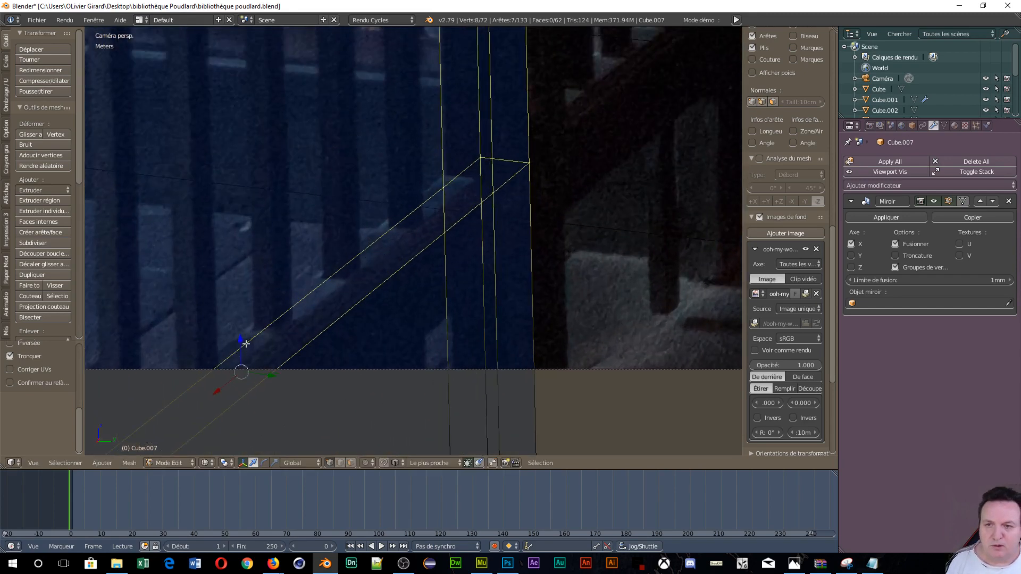
drag(243, 344, 240, 327)
scroll(480, 250, down, 3)
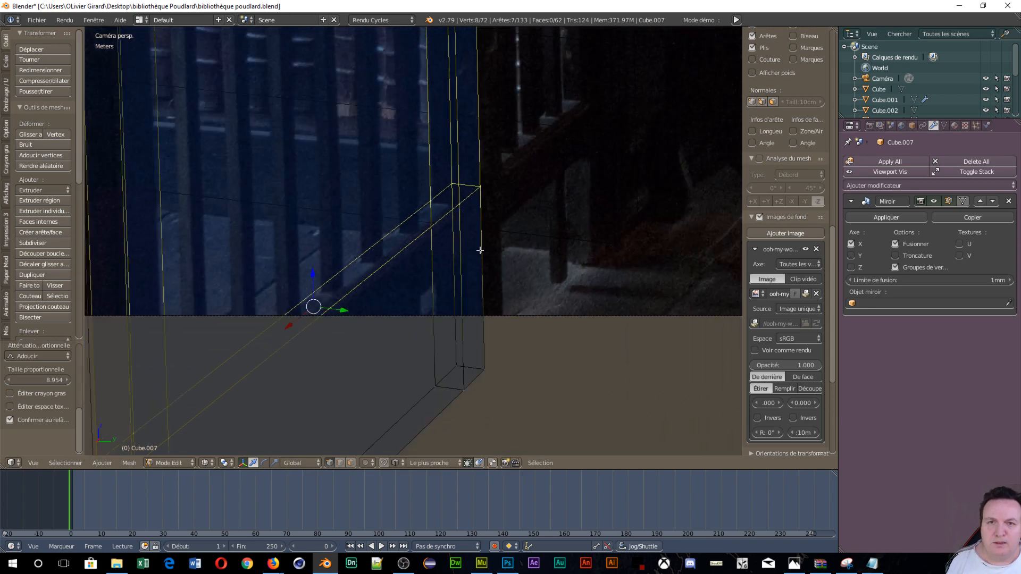
Add a second horizontal loop cut just below, at the lower edge of the bottom rail
key(ctrl+r)
click(444, 299)
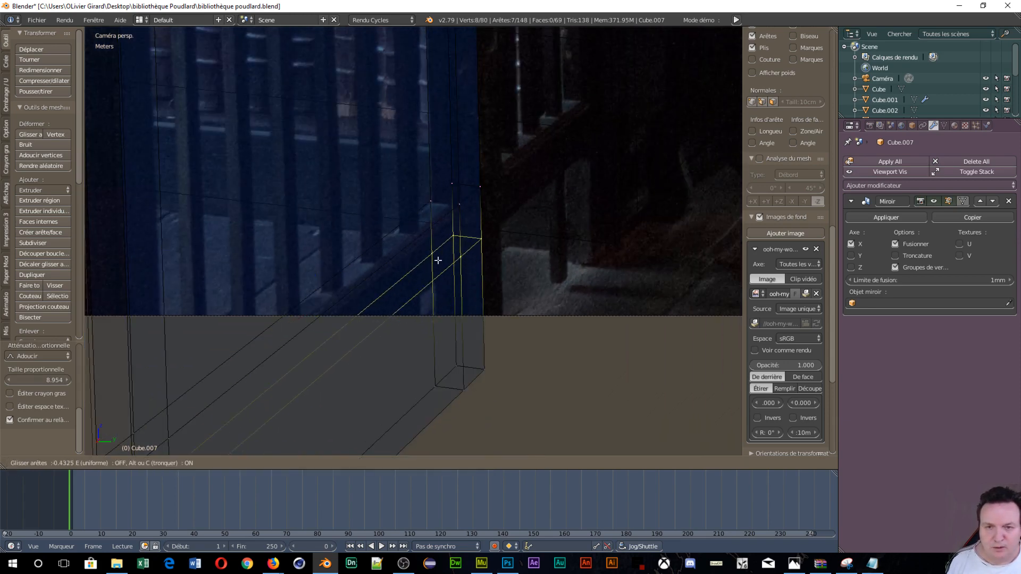
click(443, 263)
Examine the whole panel from the front and check the layout of its rail and post loop cuts
scroll(515, 188, down, 8)
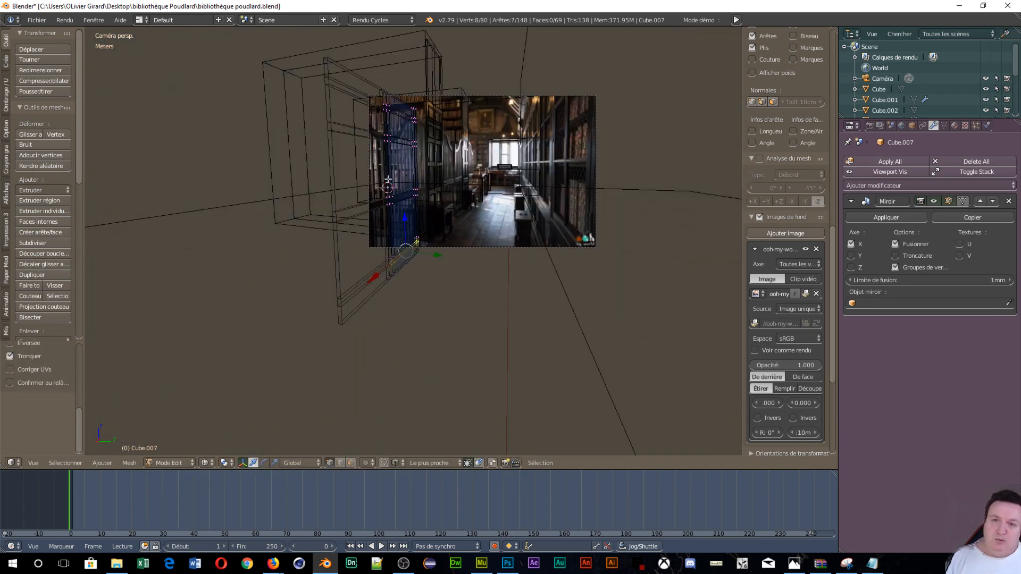
scroll(388, 180, up, 6)
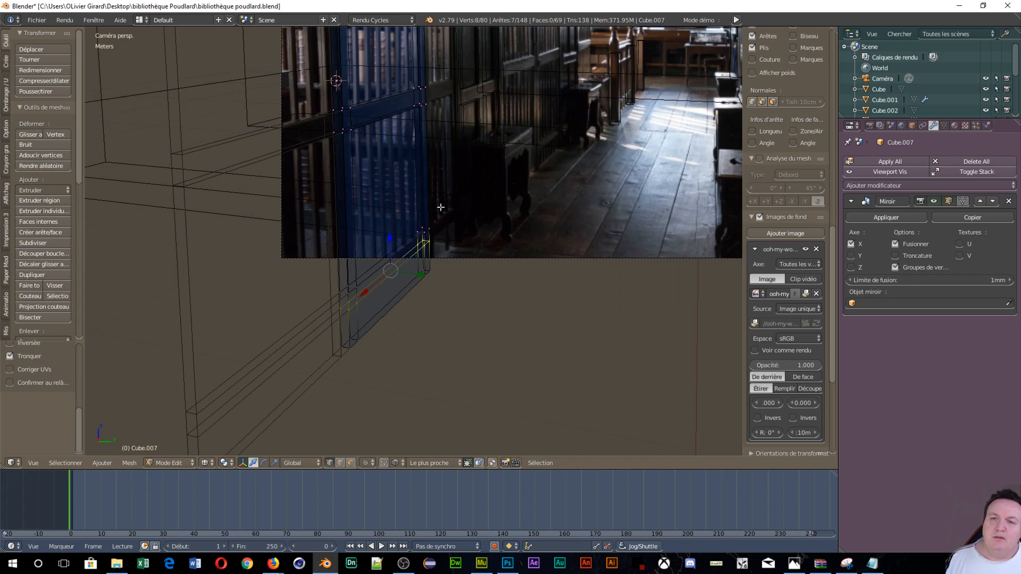
middle_drag(441, 208, 321, 214)
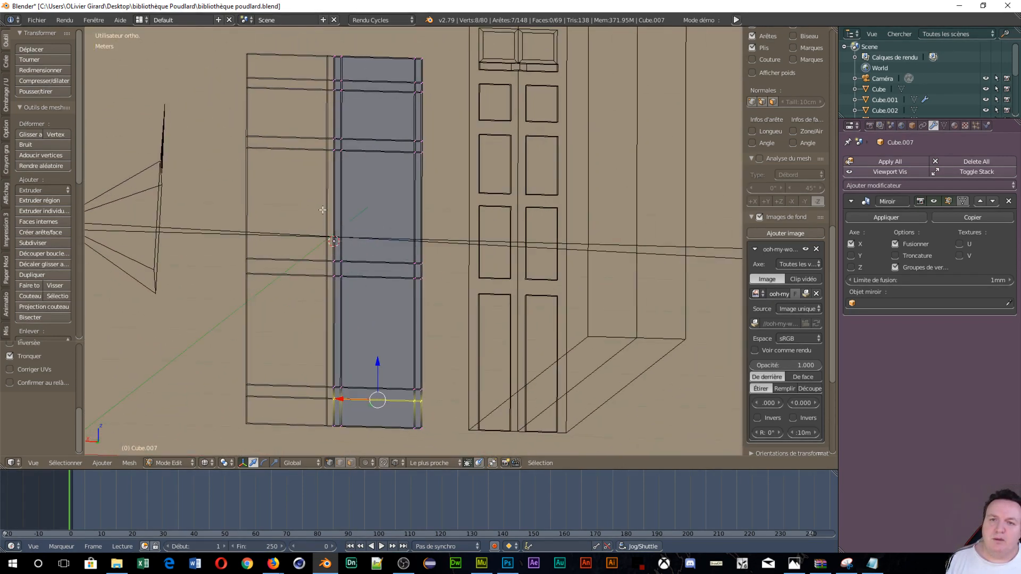
scroll(344, 211, up, 2)
scroll(346, 212, down, 2)
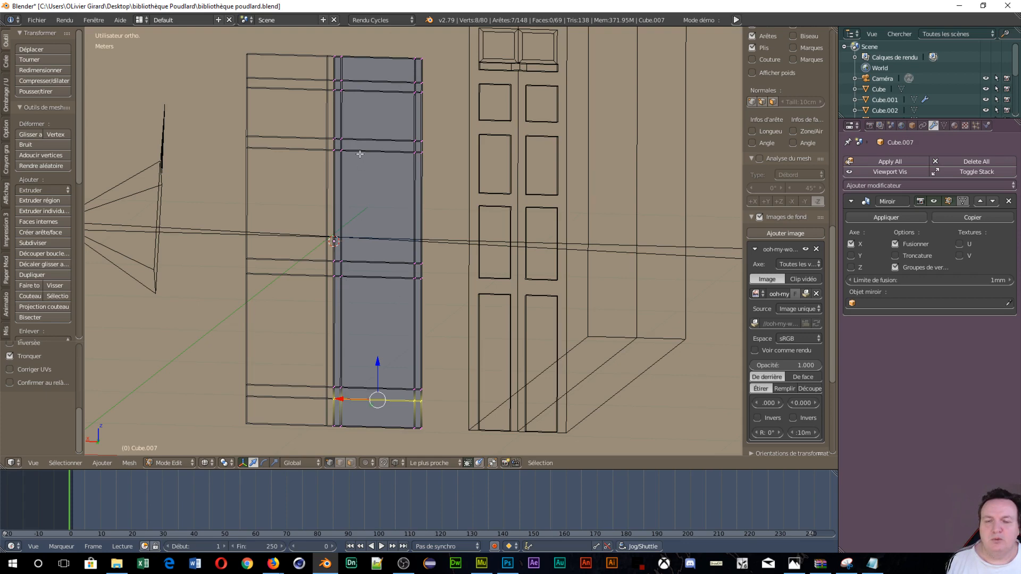
scroll(349, 250, up, 5)
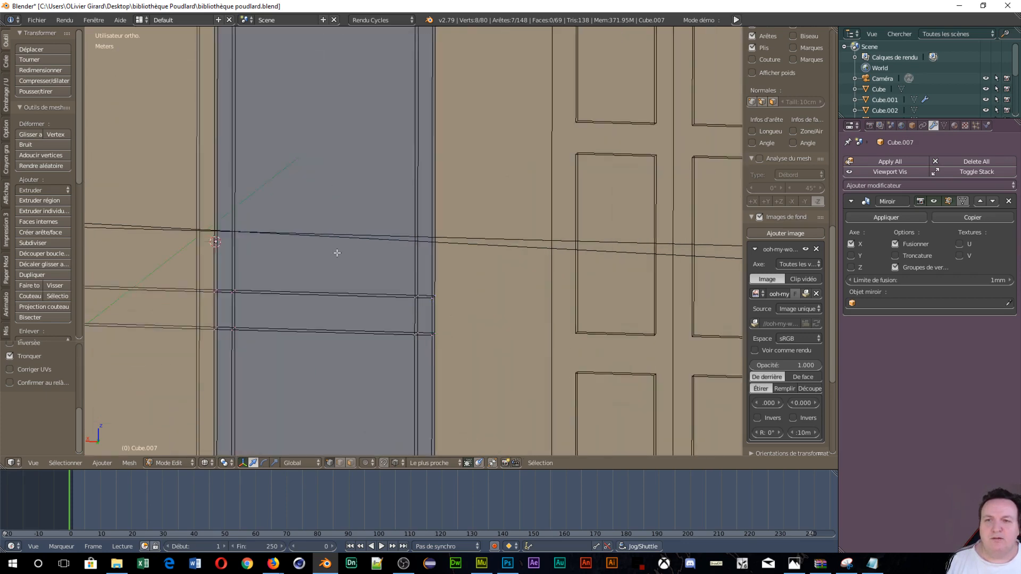
scroll(337, 253, down, 6)
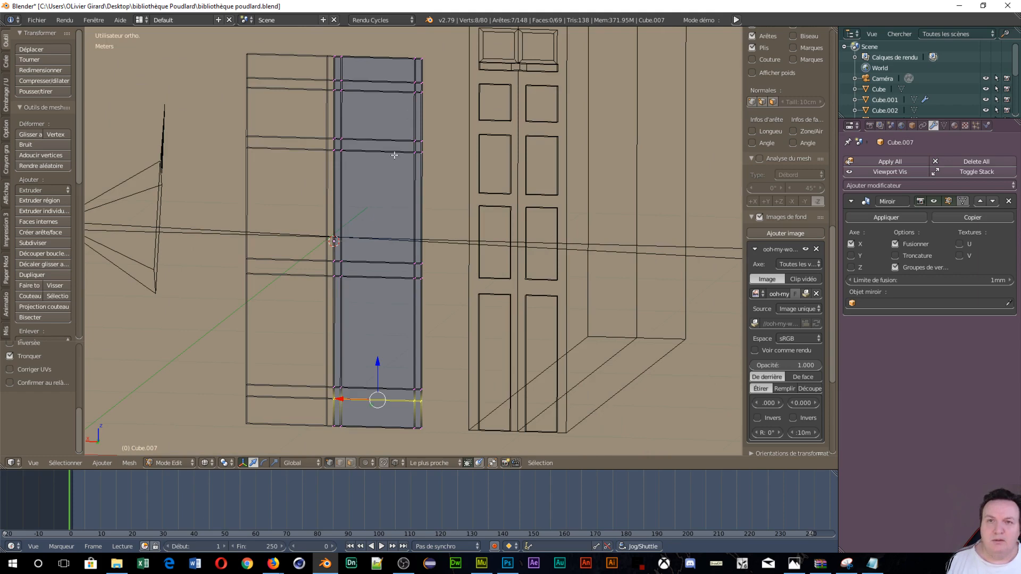
scroll(390, 173, up, 2)
scroll(380, 162, down, 2)
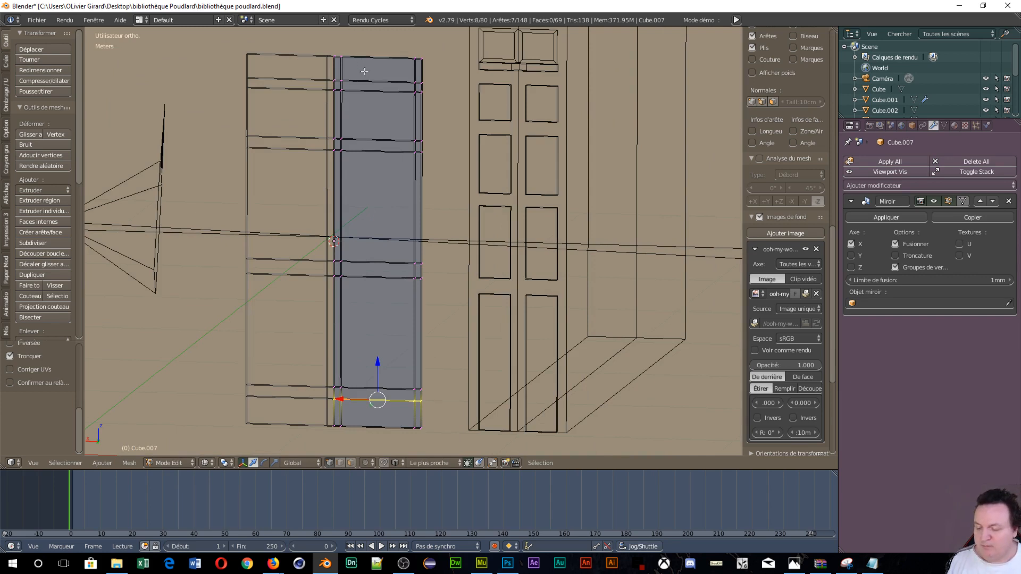
Switch to face selection in the camera view and select the faces of the panel's top section above the curved rail
key(ctrl+Tab)
click(377, 152)
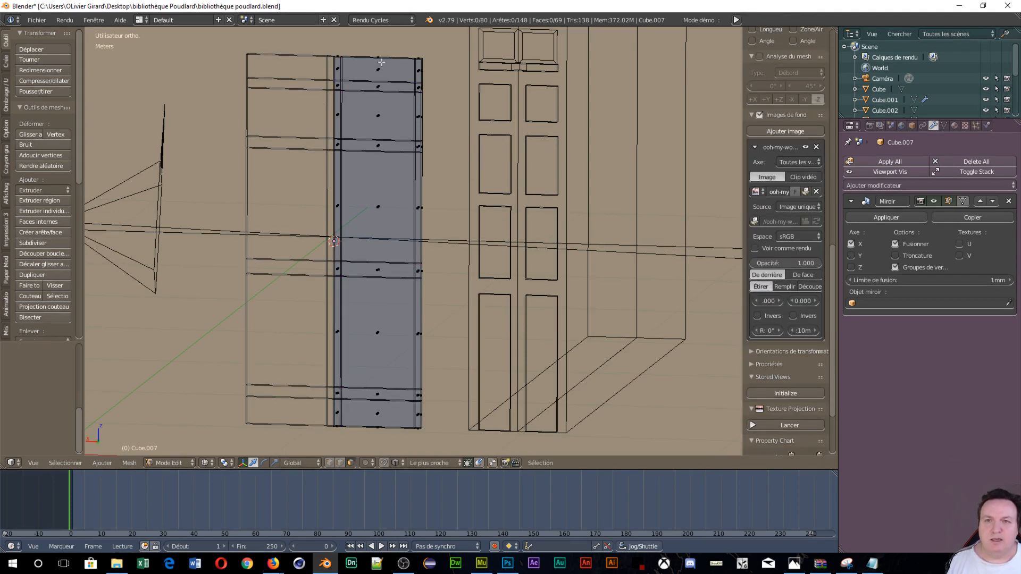
key(KP_0)
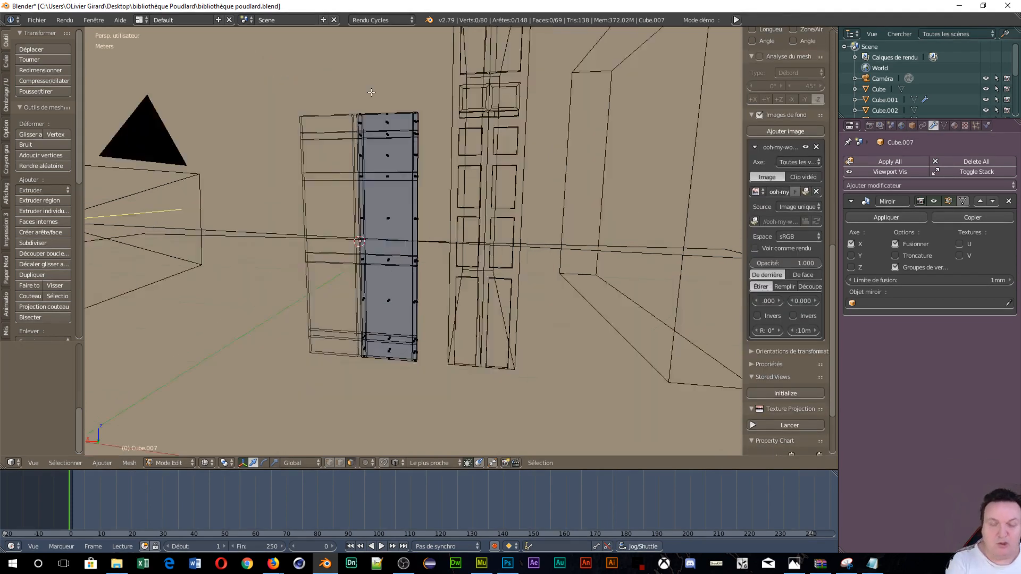
shift+middle_drag(400, 90, 430, 60)
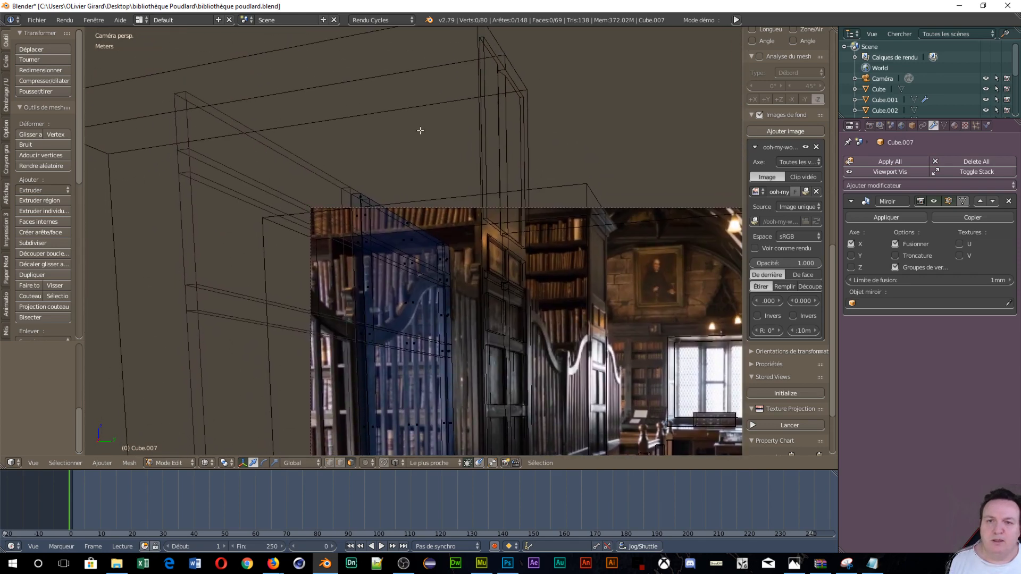
right_click(406, 220)
shift+right_click(366, 197)
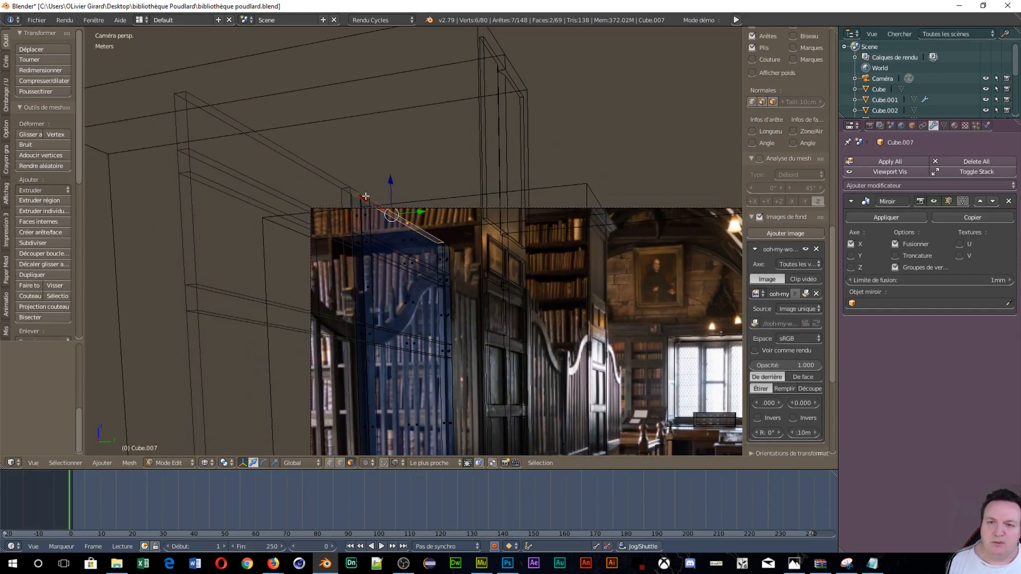
shift+right_click(365, 212)
shift+right_click(356, 223)
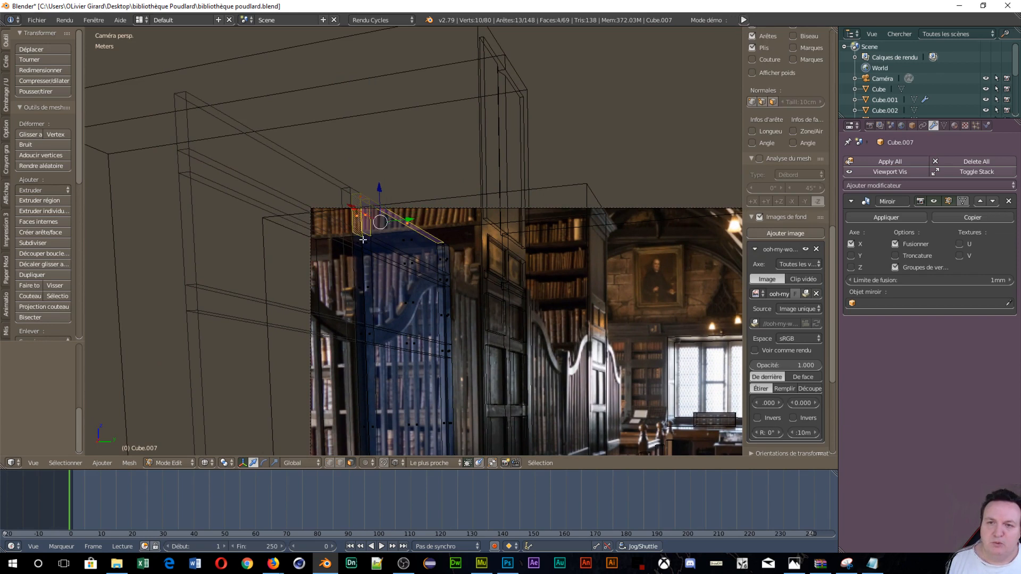
shift+right_click(406, 256)
shift+right_click(409, 253)
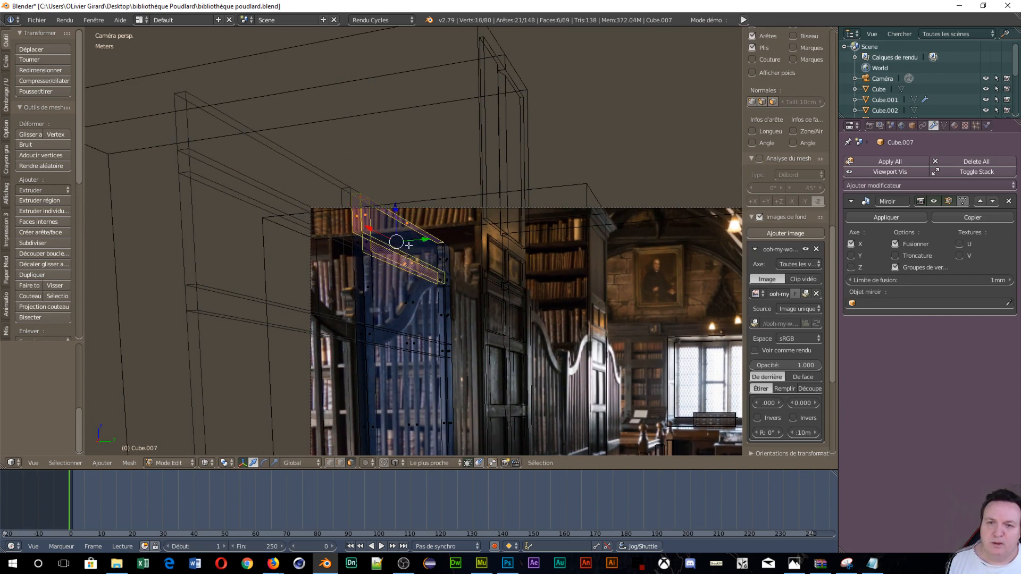
shift+right_click(408, 245)
shift+right_click(372, 242)
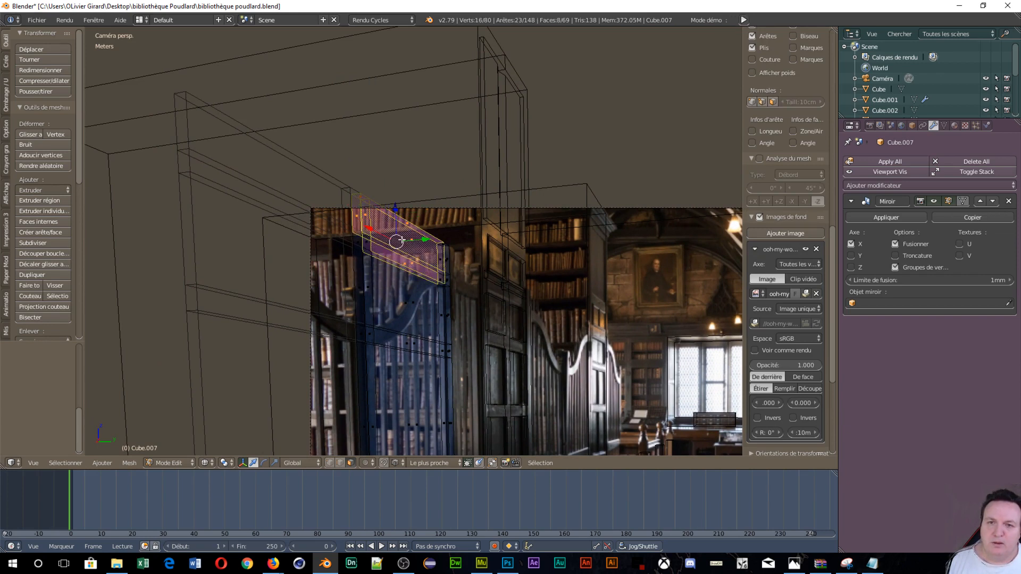
shift+right_click(365, 240)
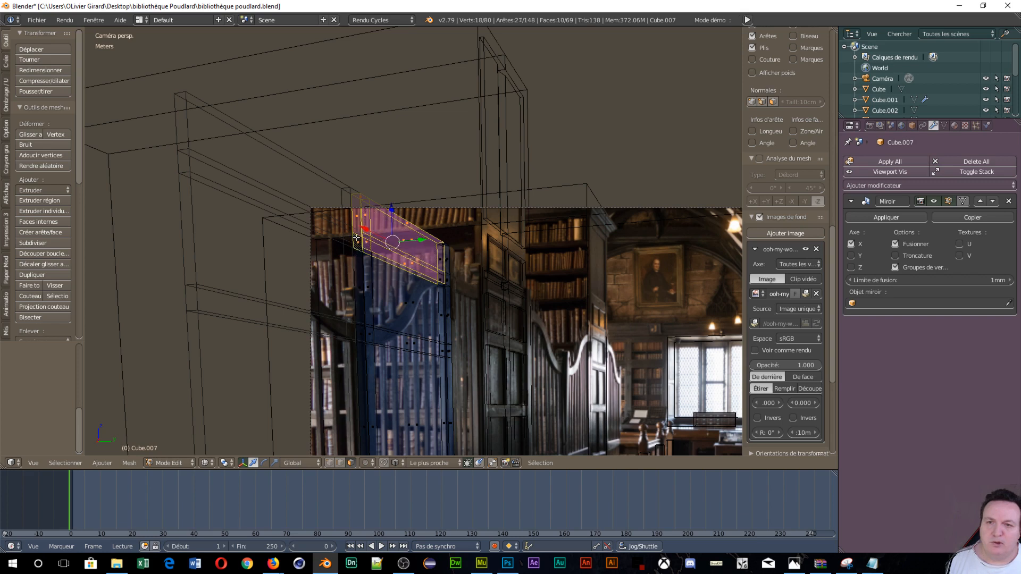
shift+right_click(355, 245)
scroll(372, 244, up, 8)
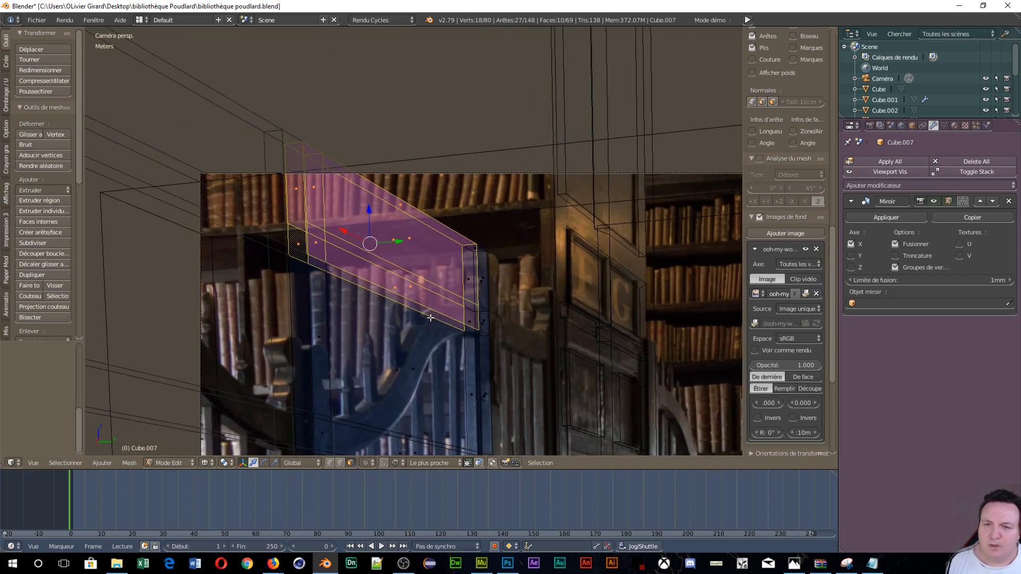
Add a horizontal loop cut about midway up the S-curve, between the curved rail's low and high ends
shift+middle_drag(414, 237, 500, 34)
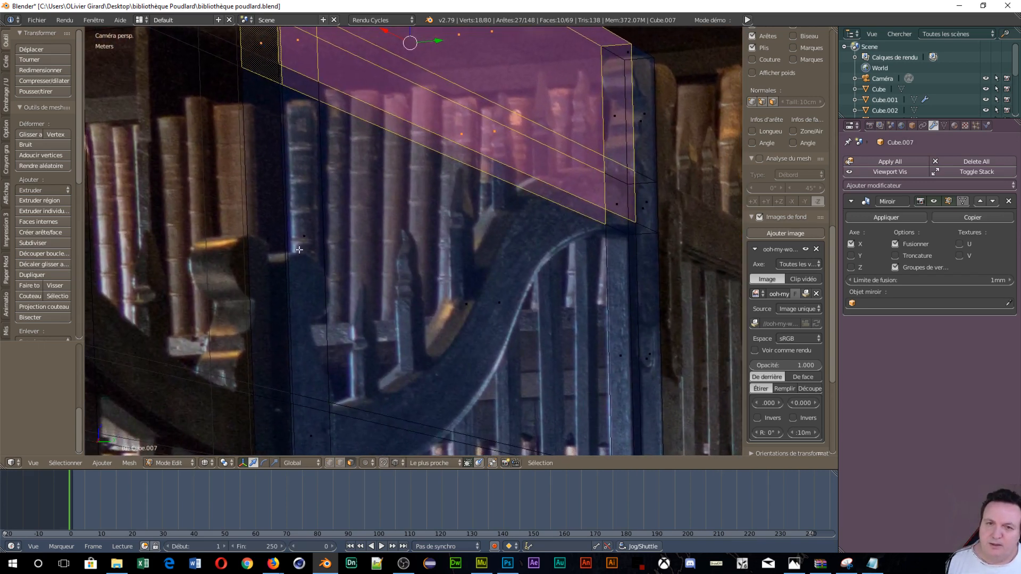
scroll(299, 250, down, 3)
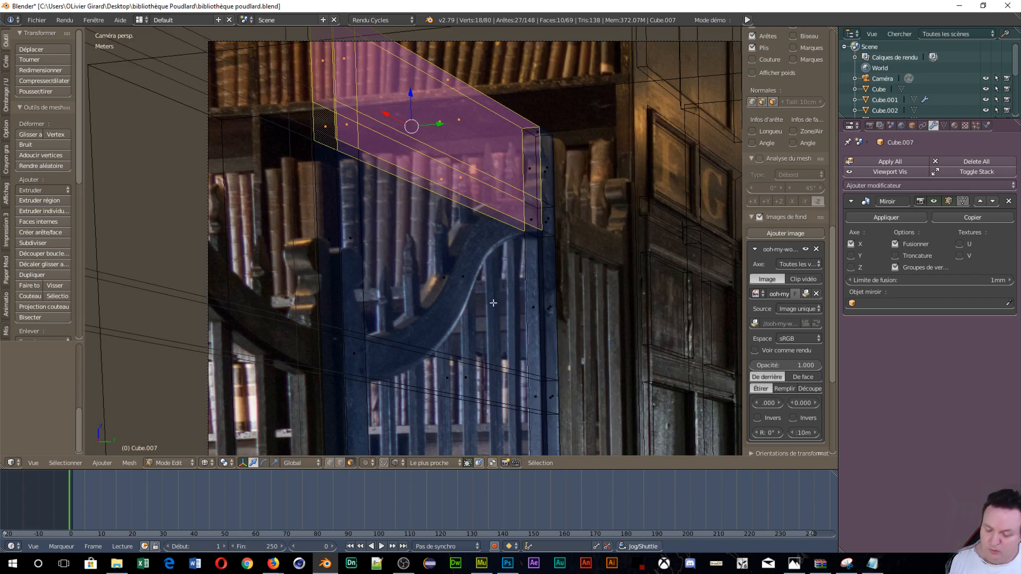
key(ctrl+r)
click(543, 320)
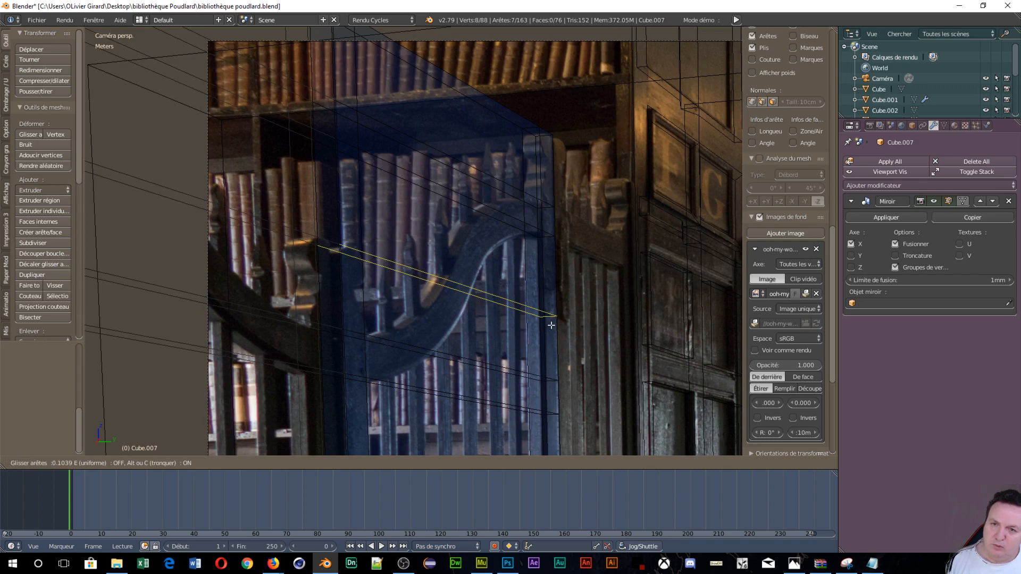
click(551, 325)
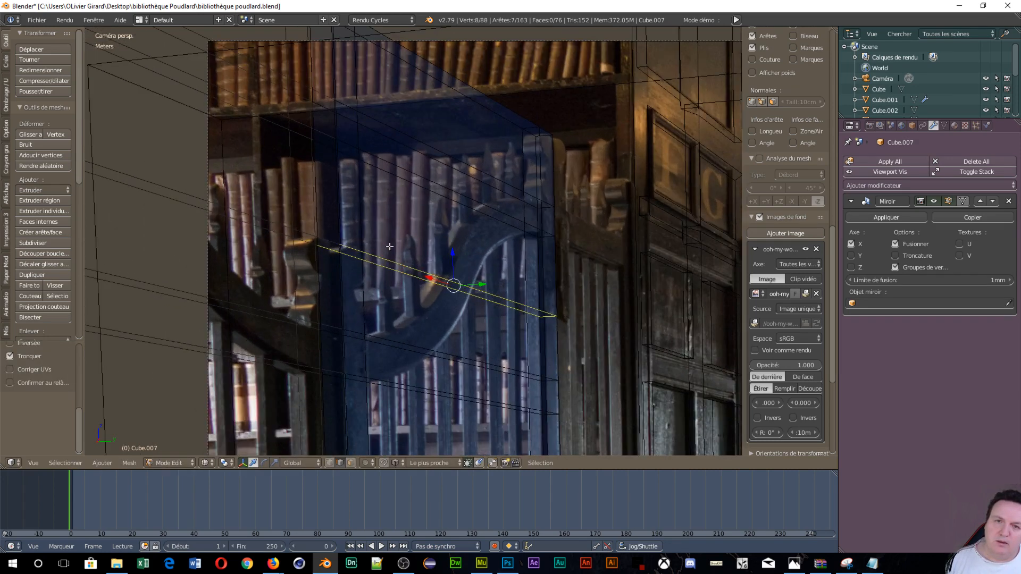
scroll(444, 191, down, 3)
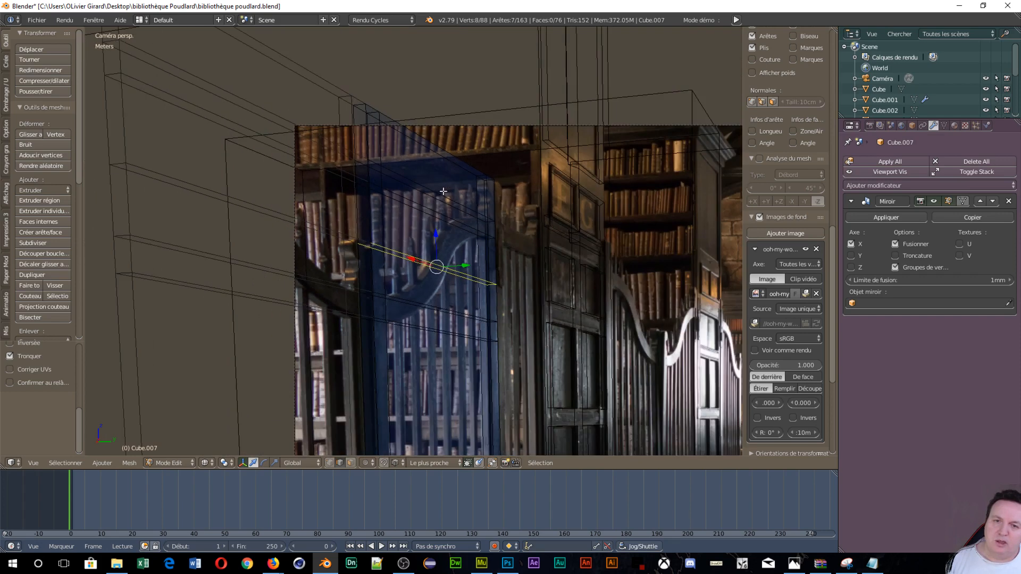
scroll(444, 191, down, 2)
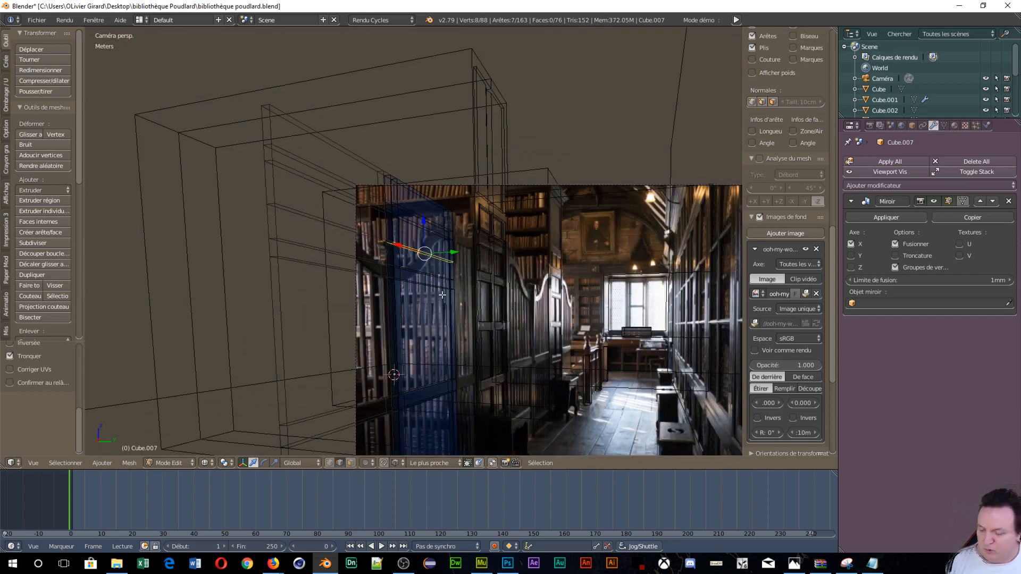
In face selection mode, box-select the faces between the posts from the panel's top down to the middle rail and delete them
key(ctrl+Tab)
click(413, 300)
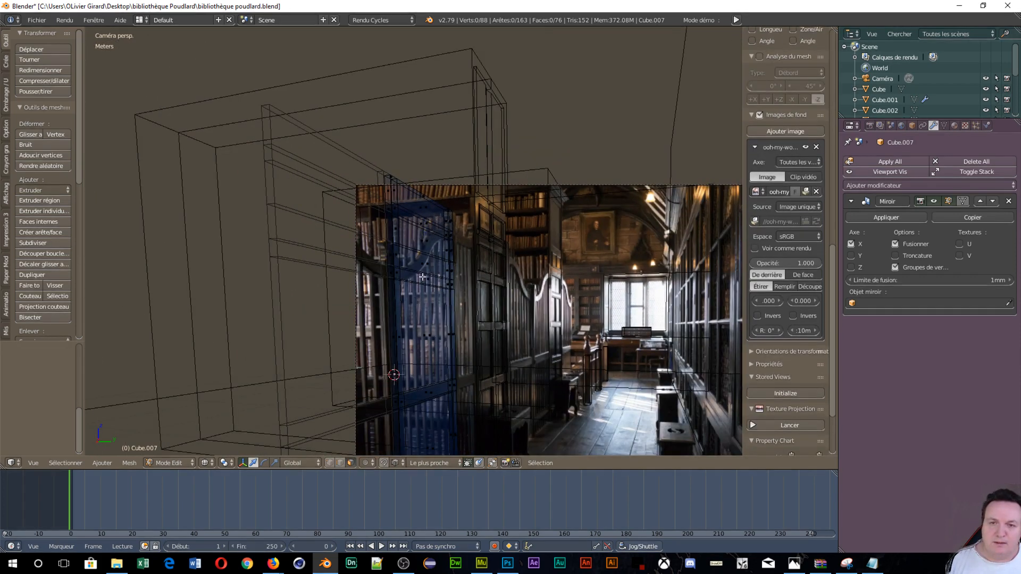
key(b)
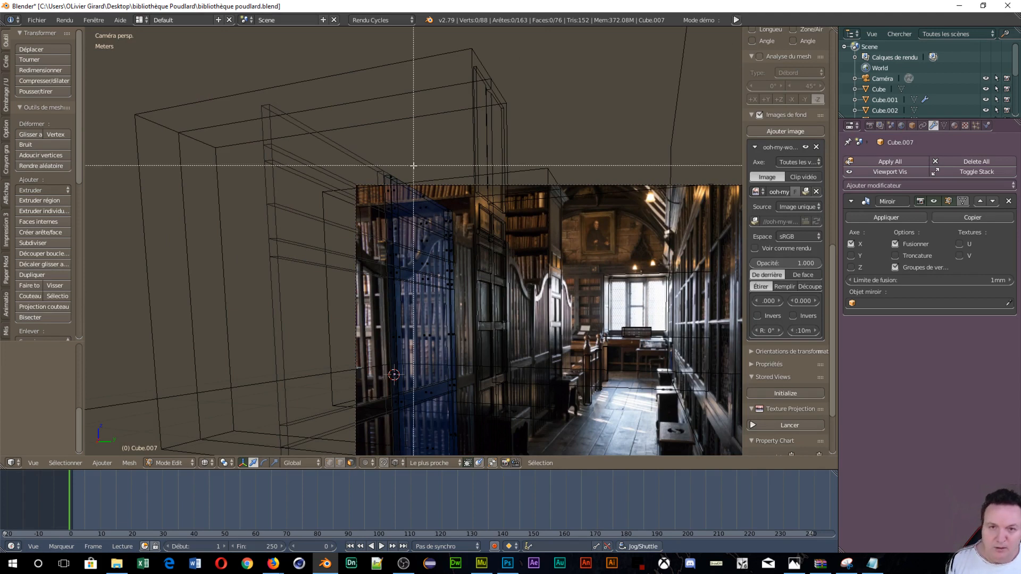
drag(413, 165, 433, 371)
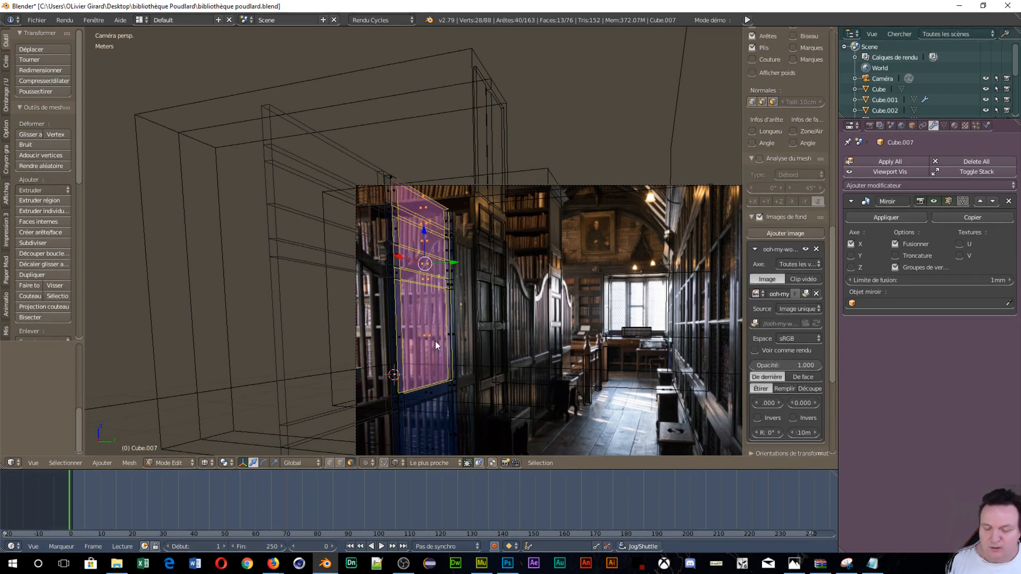
key(x)
click(394, 366)
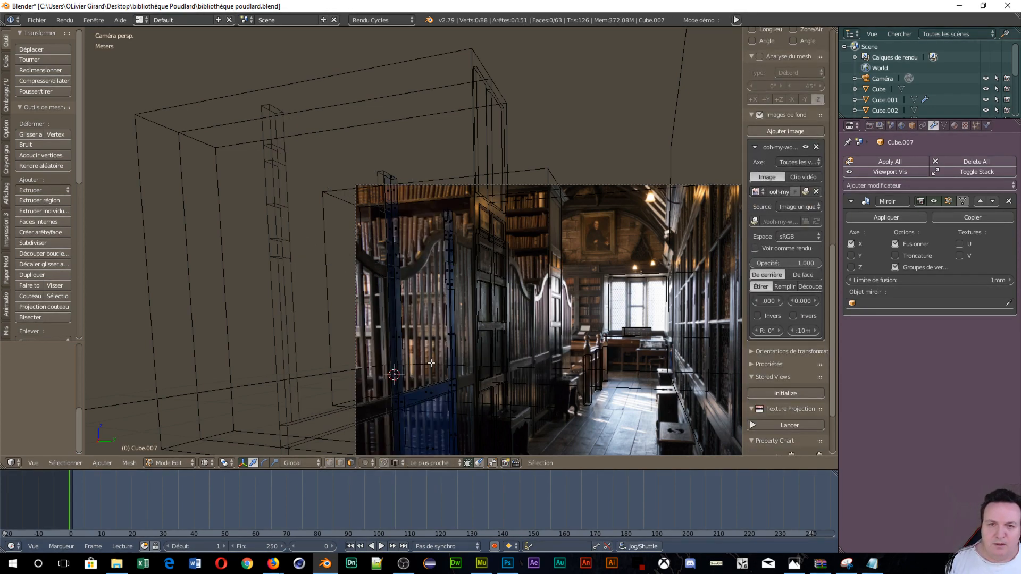
Select the front and back faces of the opening between the middle rail and the lower rail and delete them
middle_drag(425, 240, 420, 217)
scroll(420, 218, up, 2)
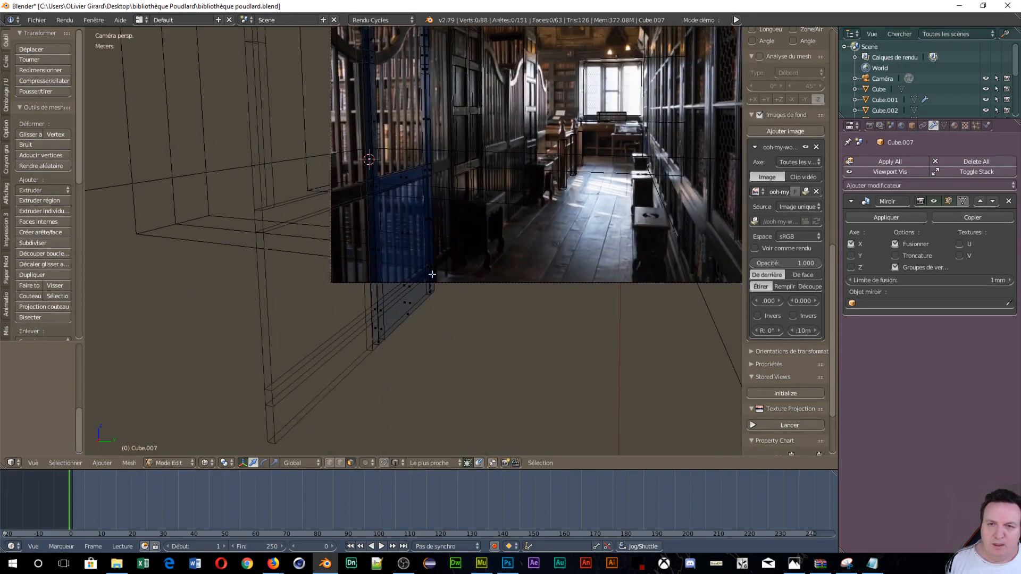
scroll(416, 248, up, 2)
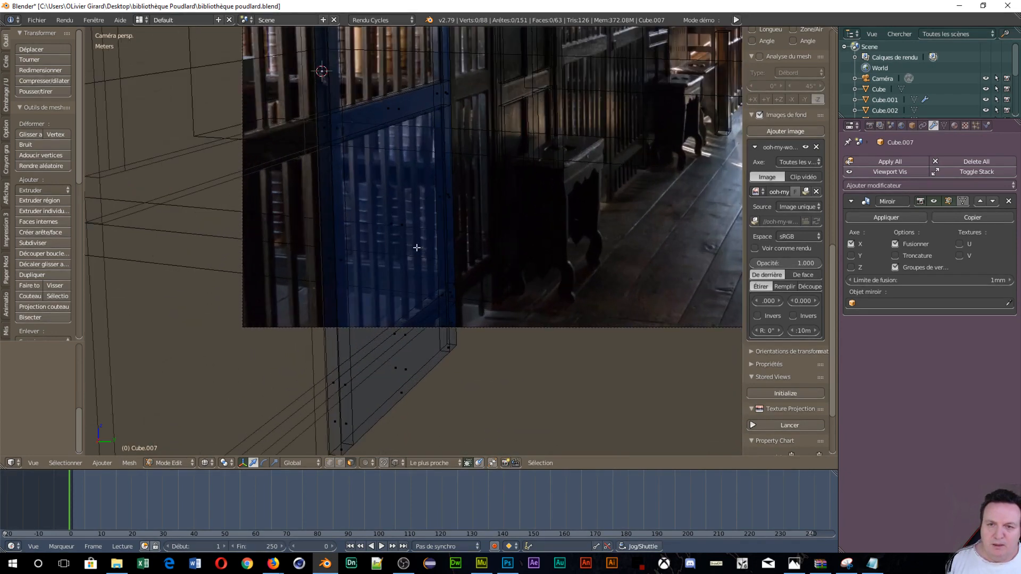
right_click(403, 219)
shift+right_click(396, 220)
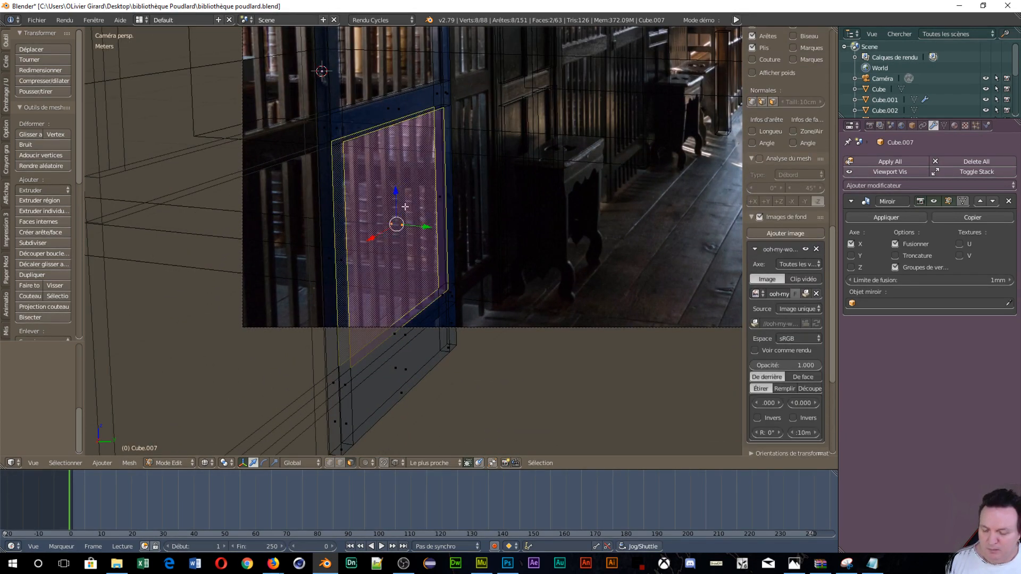
key(x)
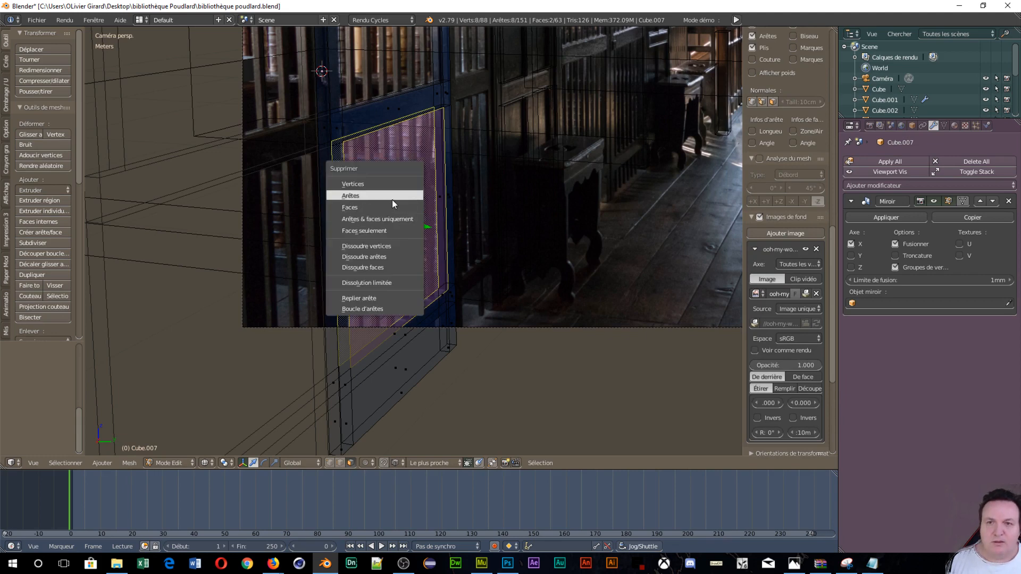
click(393, 207)
Select the front, back and underside faces below the lower rail between the two posts and delete them
shift+middle_drag(434, 312, 367, 146)
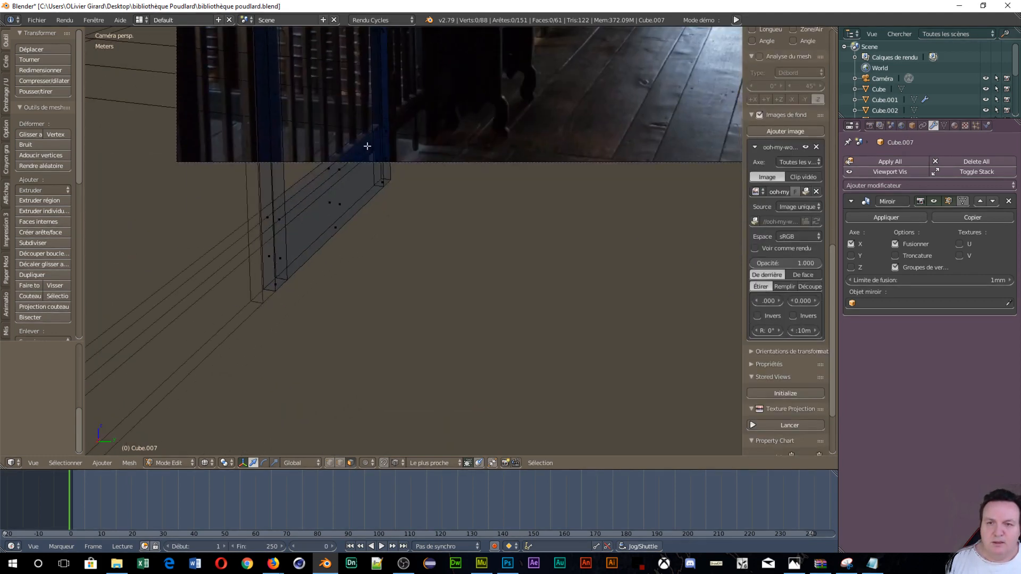
right_click(336, 205)
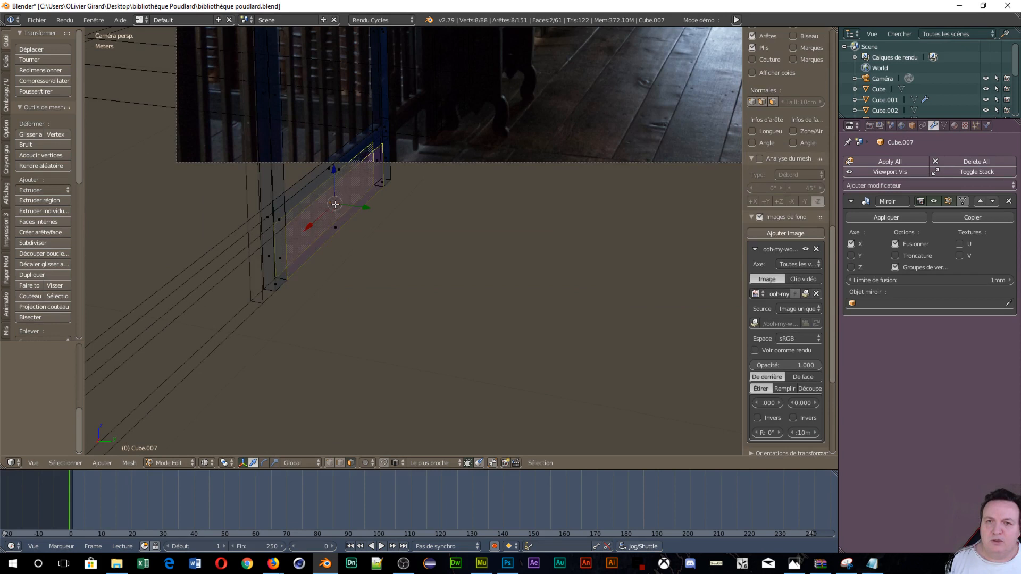
shift+right_click(340, 215)
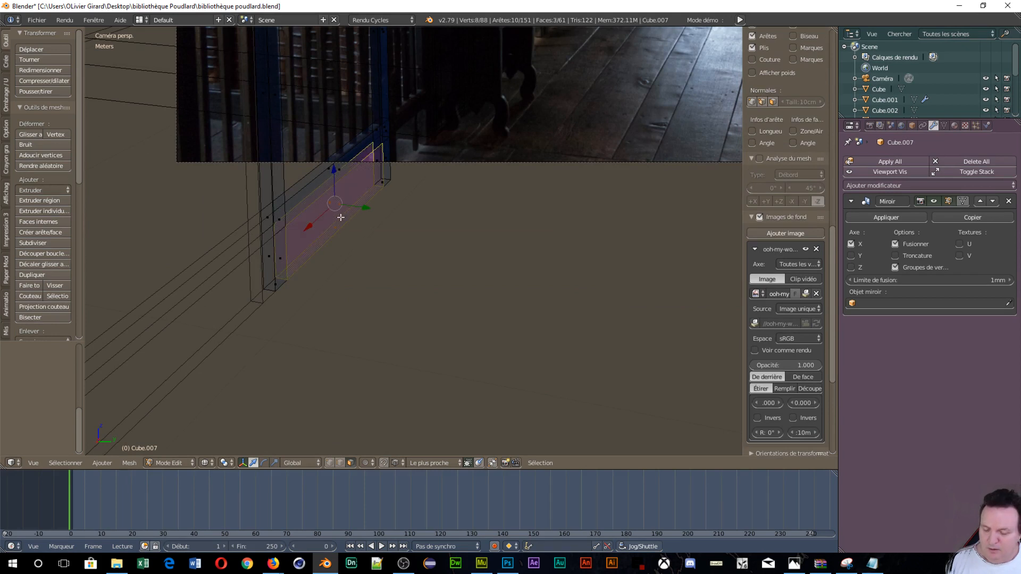
key(x)
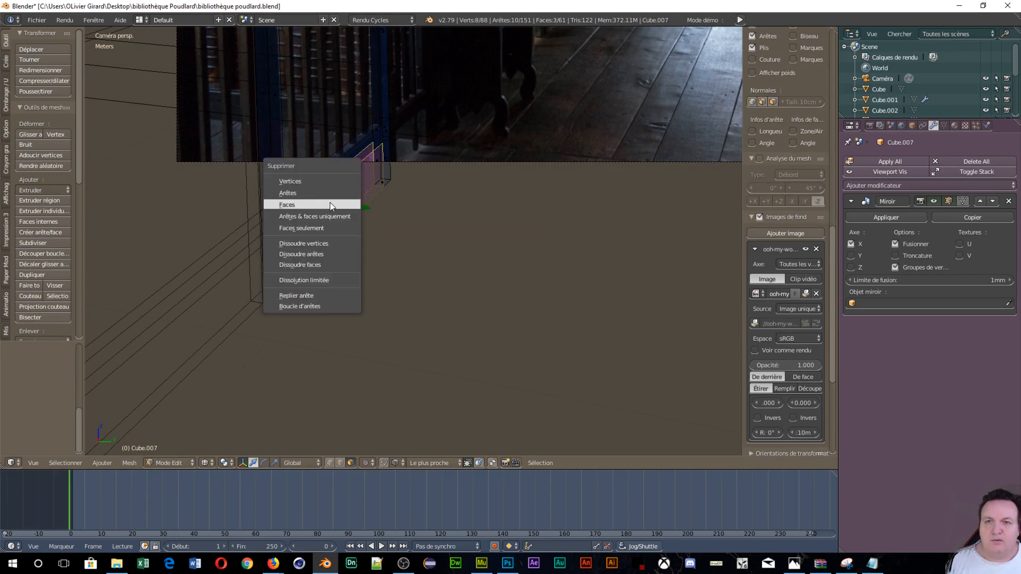
click(330, 205)
Circle-select the faces of the centre post's top section that rises above the curved rail and delete them
scroll(333, 130, down, 5)
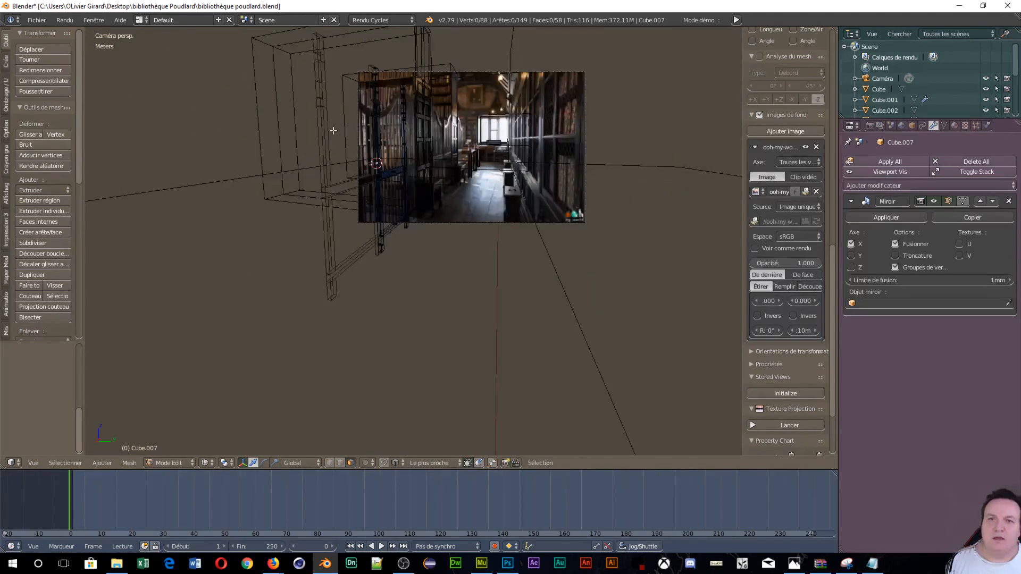
shift+middle_drag(370, 130, 412, 284)
scroll(412, 284, up, 6)
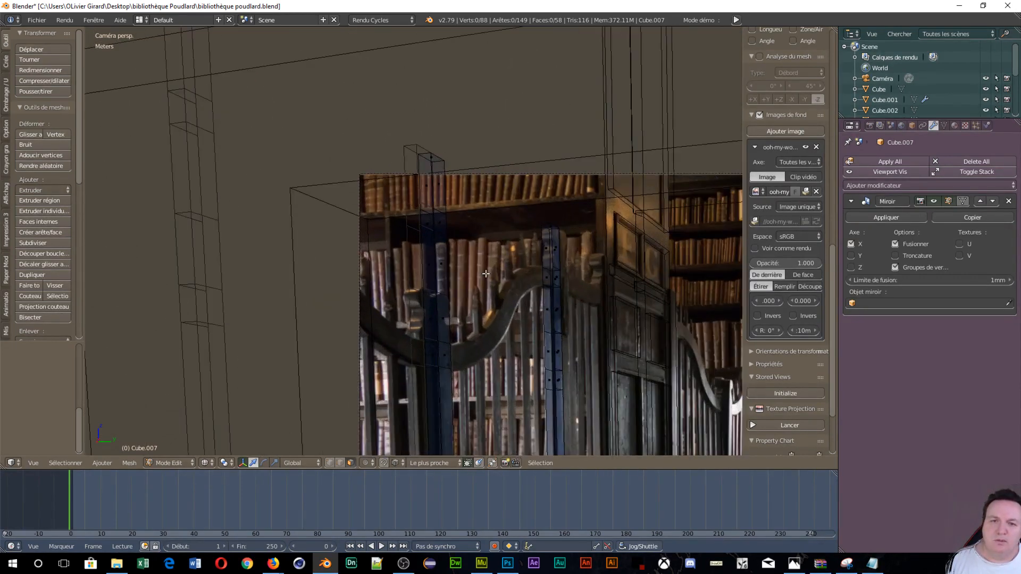
scroll(483, 269, up, 2)
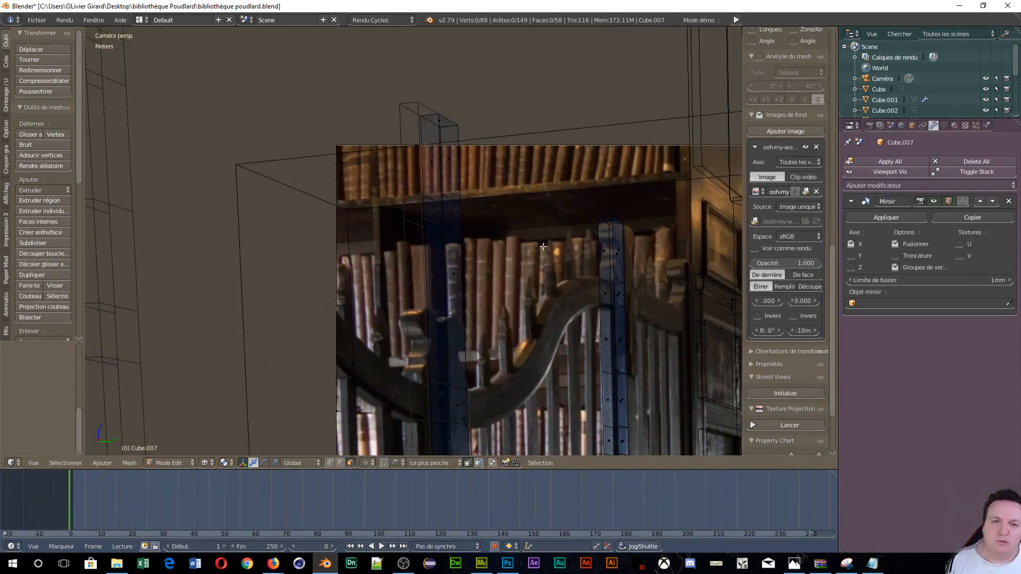
scroll(573, 242, up, 1)
scroll(522, 182, down, 3)
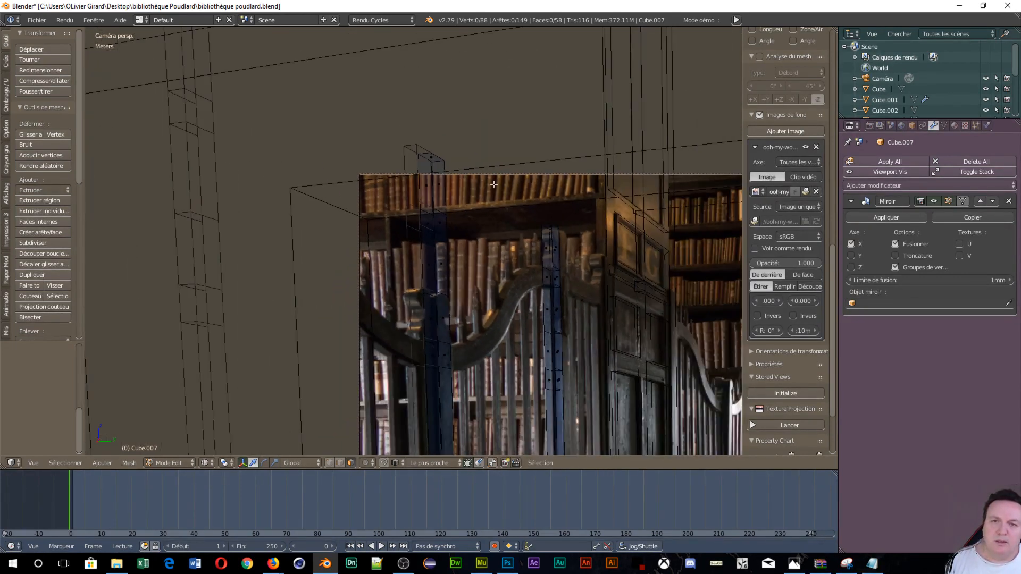
key(v)
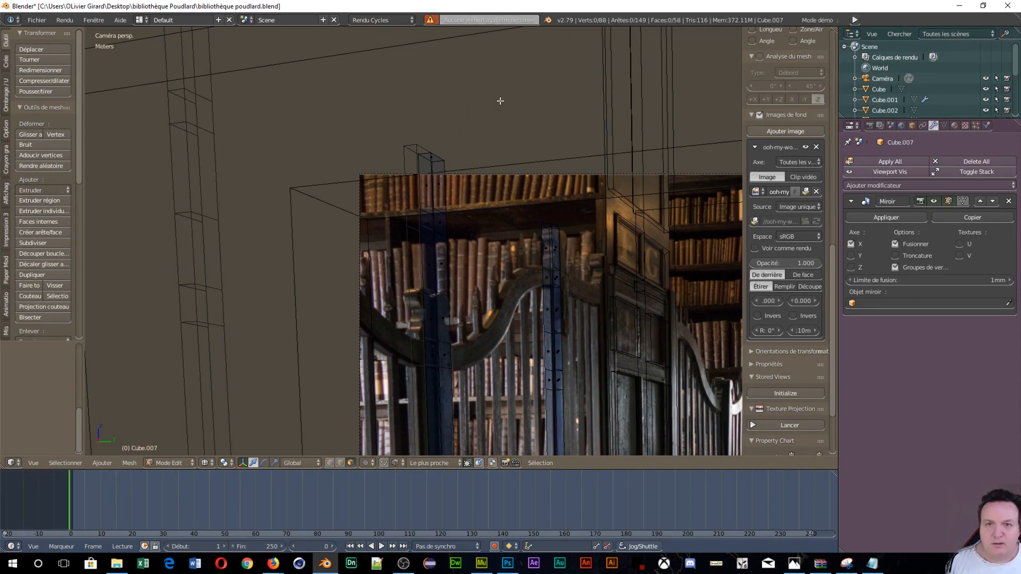
key(c)
mouse_move(467, 153)
mouse_down()
mouse_move(432, 160)
mouse_move(427, 257)
mouse_up()
right_click(458, 209)
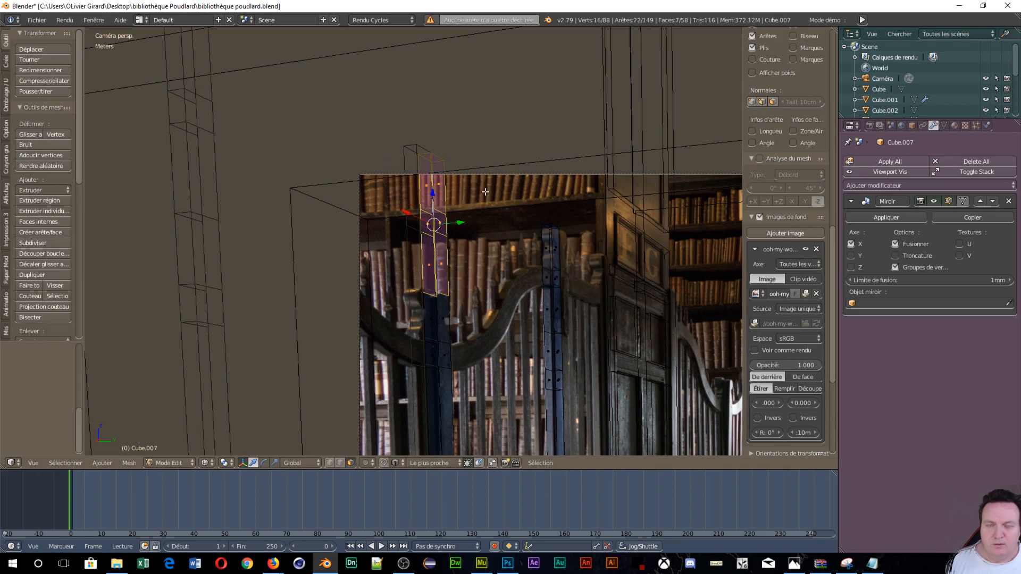
key(x)
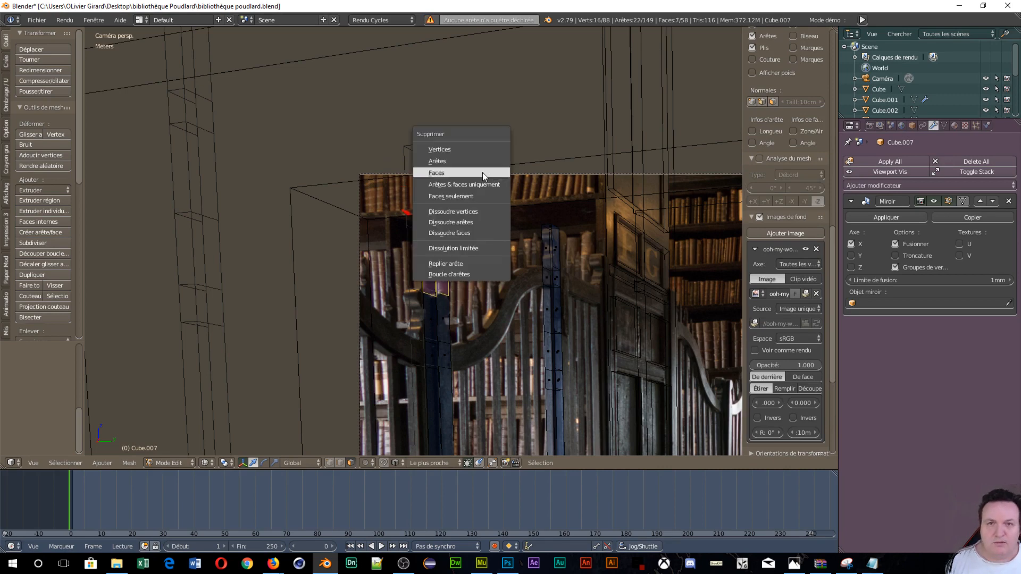
click(483, 172)
Leave the camera view and examine the gate's posts, rails and shortened centre post from the front and at an angle
scroll(513, 196, down, 5)
scroll(512, 197, down, 4)
middle_drag(536, 224, 418, 256)
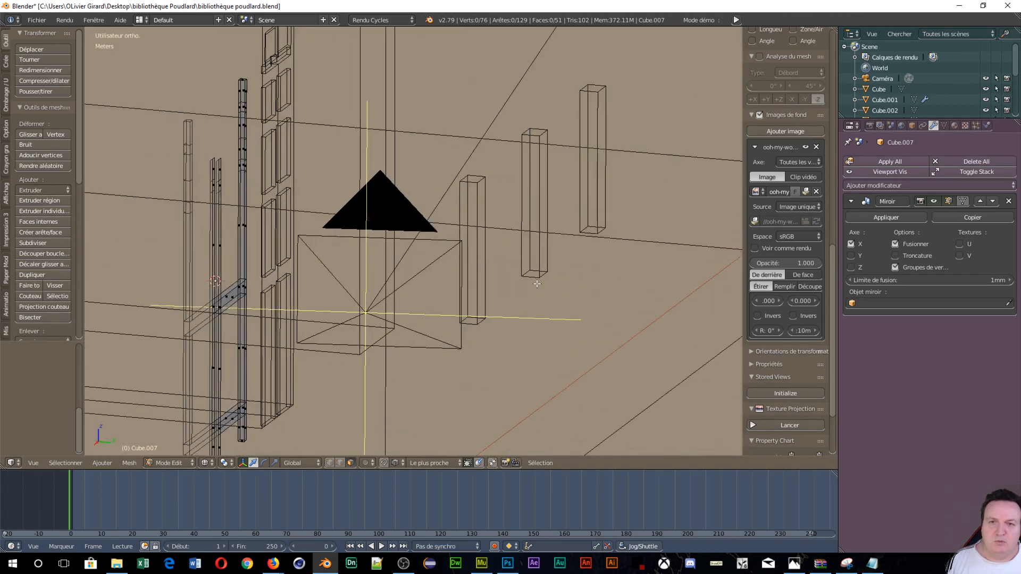
scroll(418, 256, down, 3)
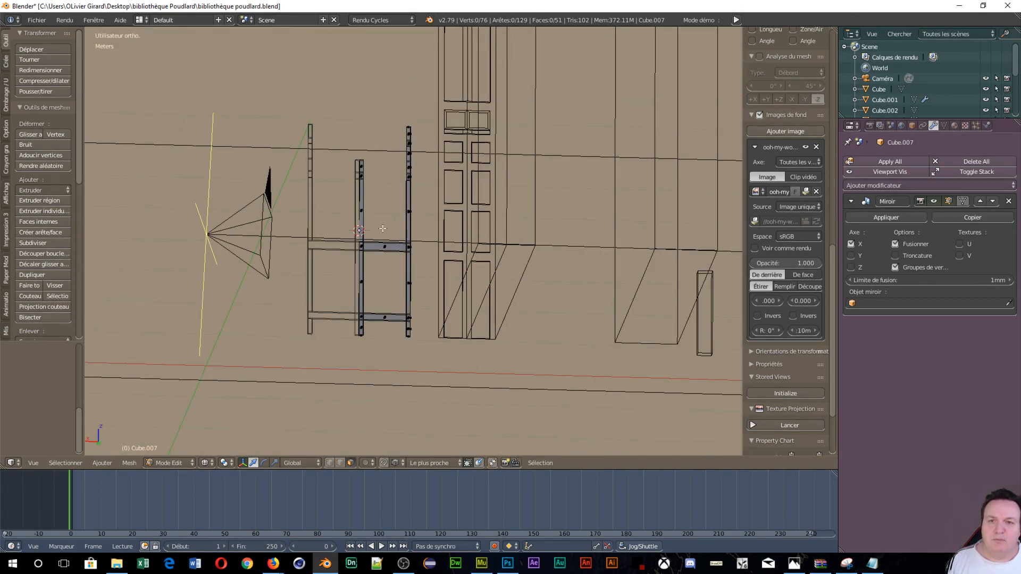
scroll(354, 241, up, 5)
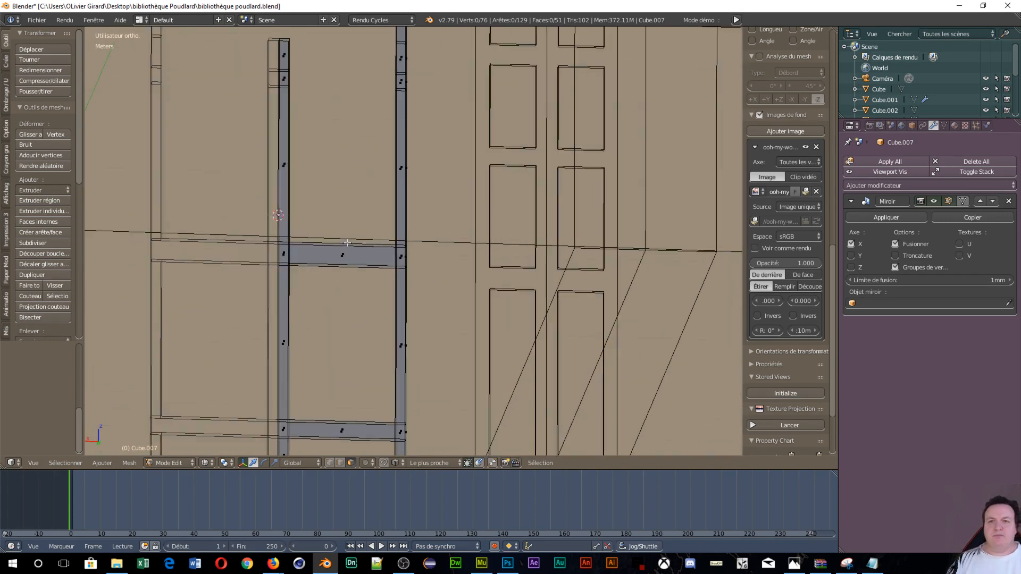
scroll(423, 121, down, 3)
scroll(378, 159, up, 4)
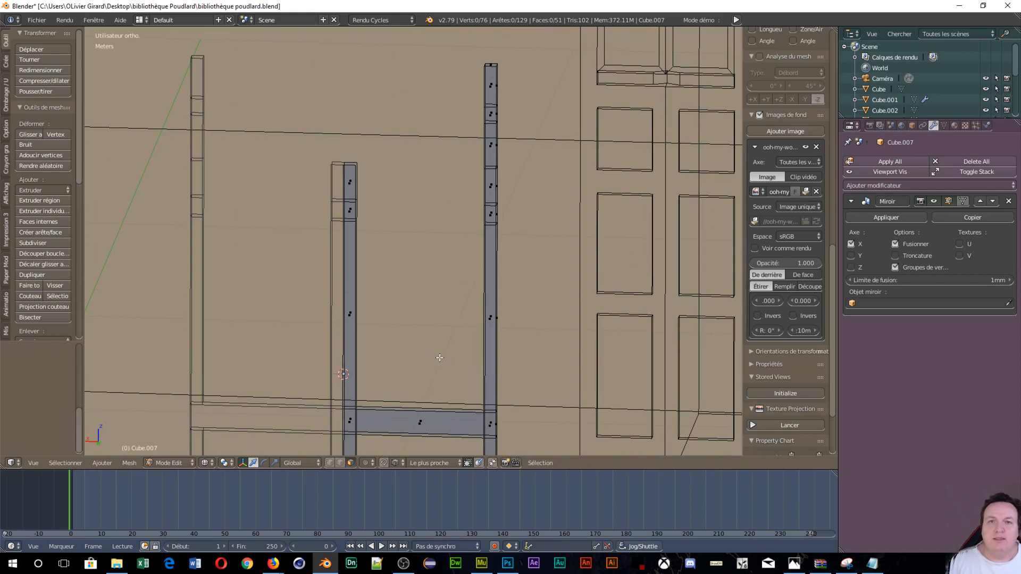
scroll(439, 358, up, 2)
scroll(435, 358, down, 4)
scroll(414, 320, up, 3)
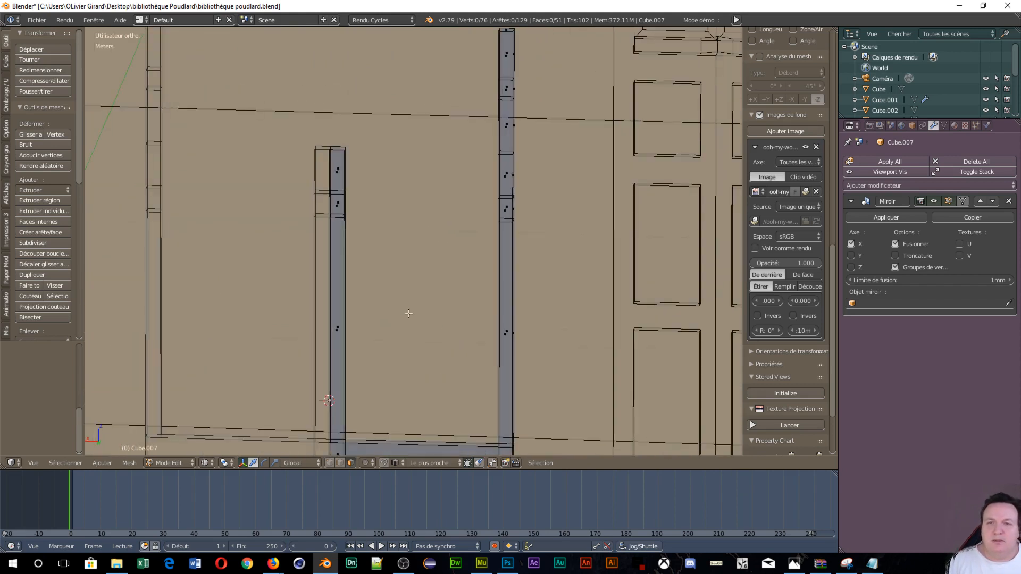
scroll(390, 283, down, 2)
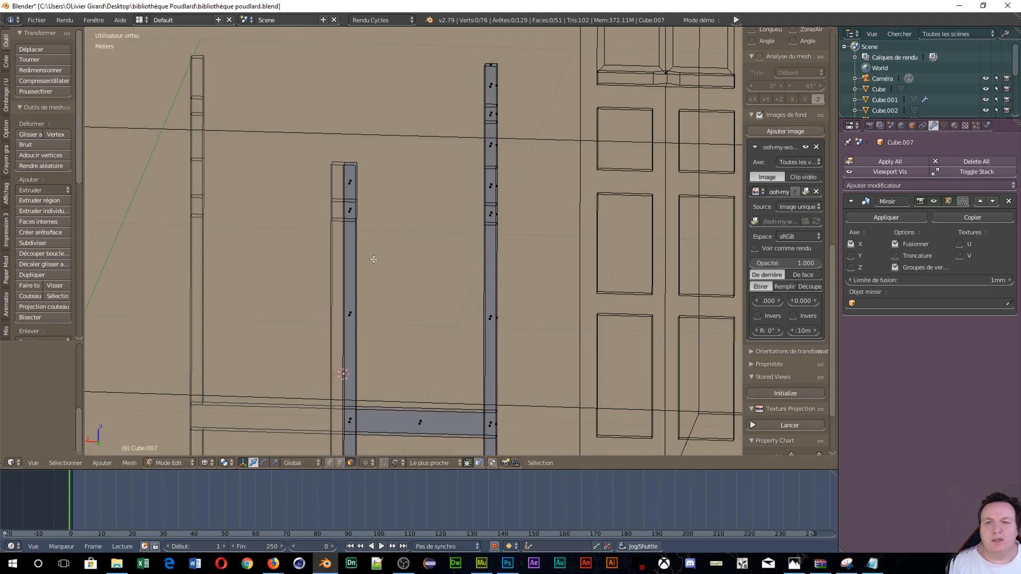
middle_drag(413, 228, 390, 254)
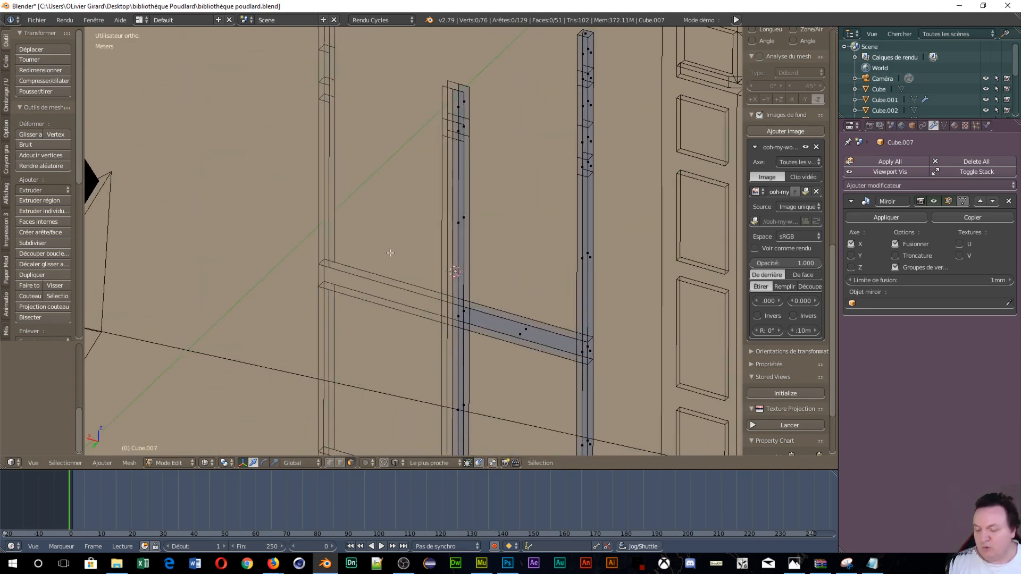
In vertex selection mode, join the front and back vertices at the centre post's open top with an edge along the mirror line
key(ctrl+Tab)
click(344, 228)
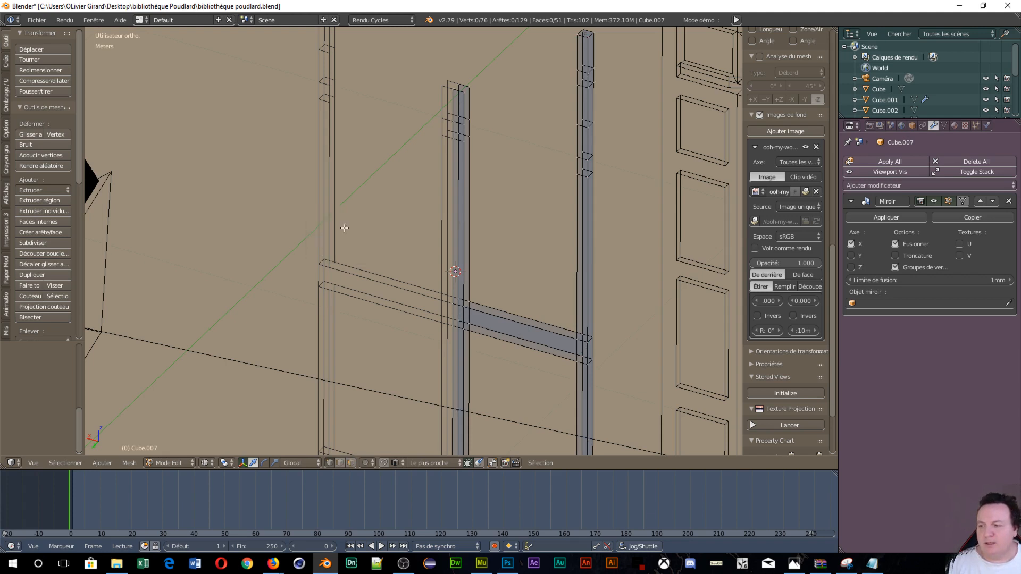
shift+middle_drag(437, 180, 448, 325)
scroll(443, 311, up, 7)
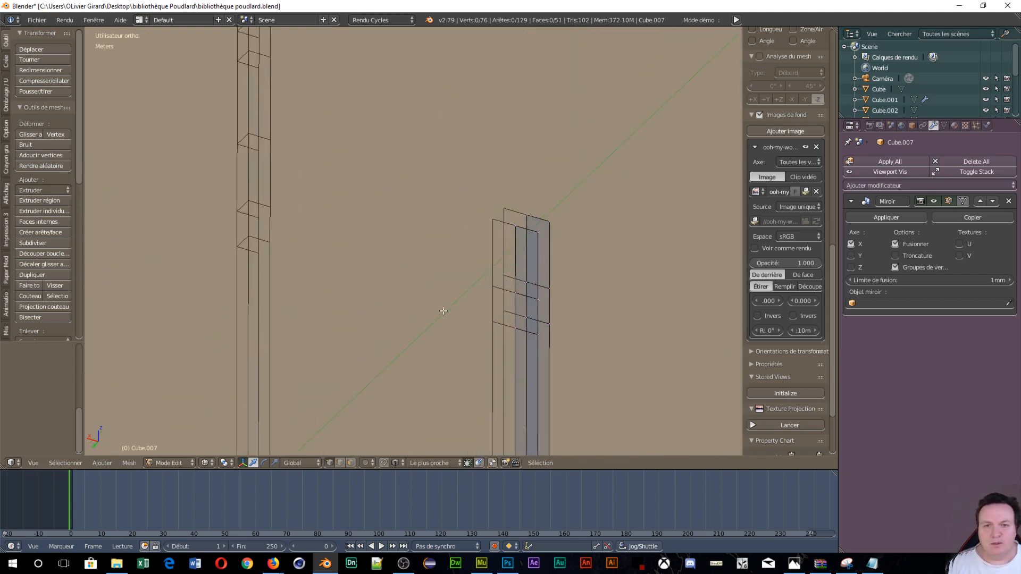
shift+middle_drag(669, 203, 547, 227)
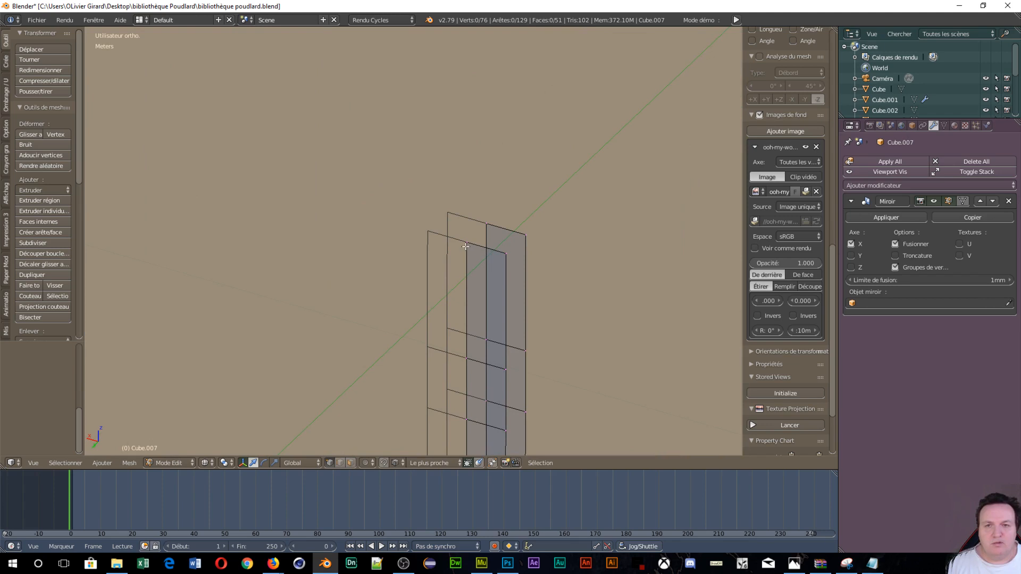
right_click(466, 243)
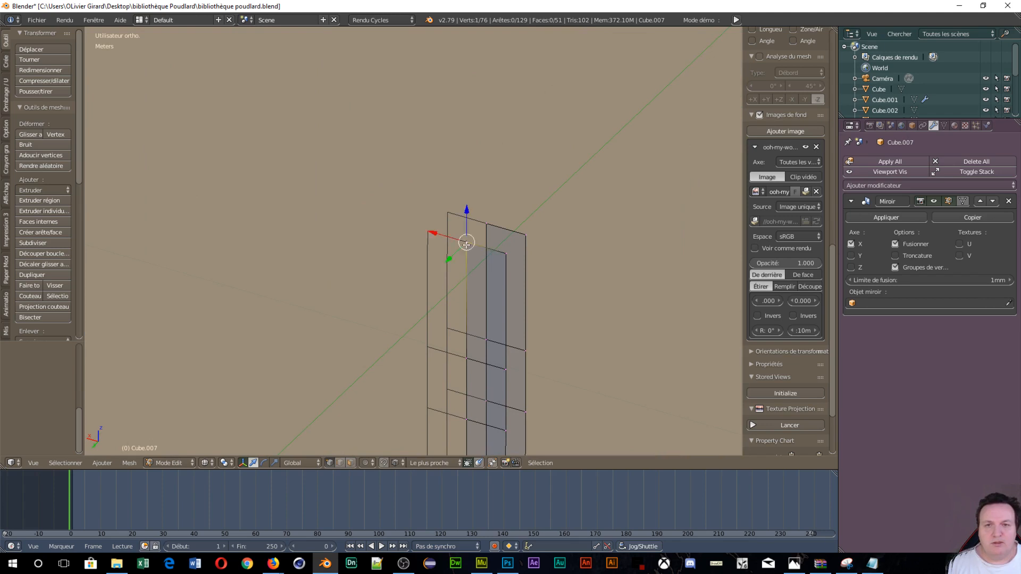
shift+right_click(487, 223)
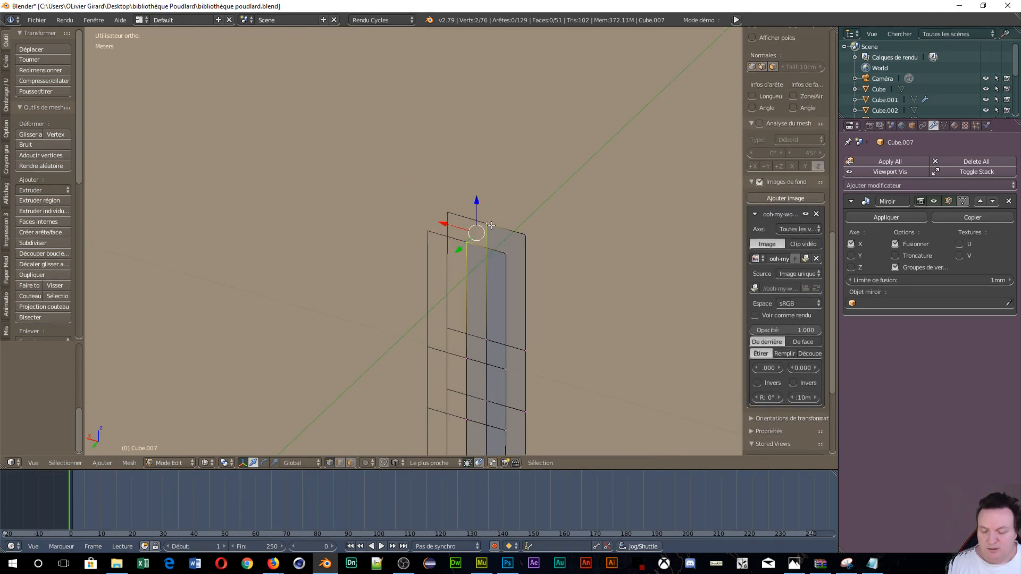
key(f)
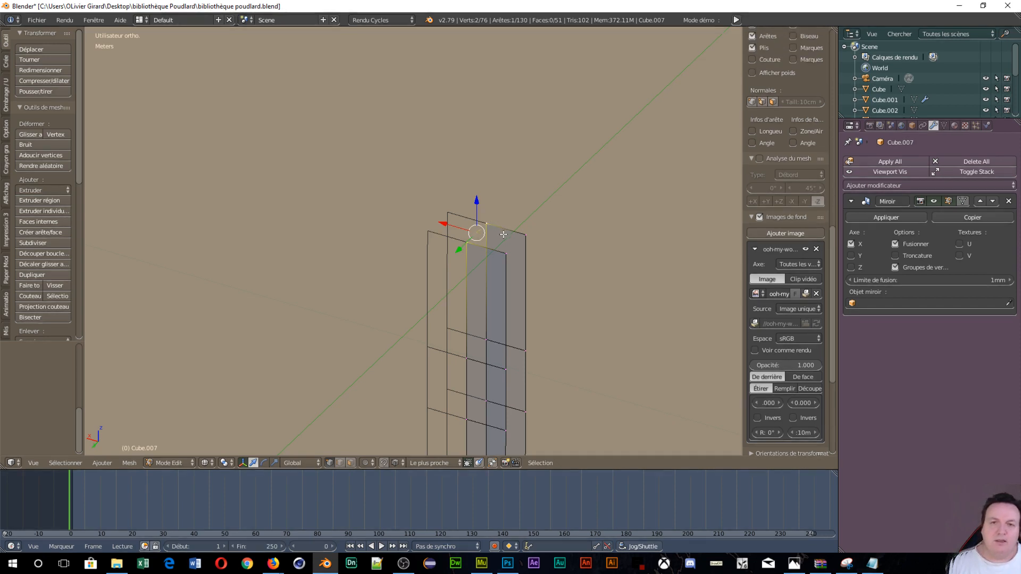
Join the front and back vertices with edges at the centre post's outer top corner and at the first loop cut below
right_click(525, 234)
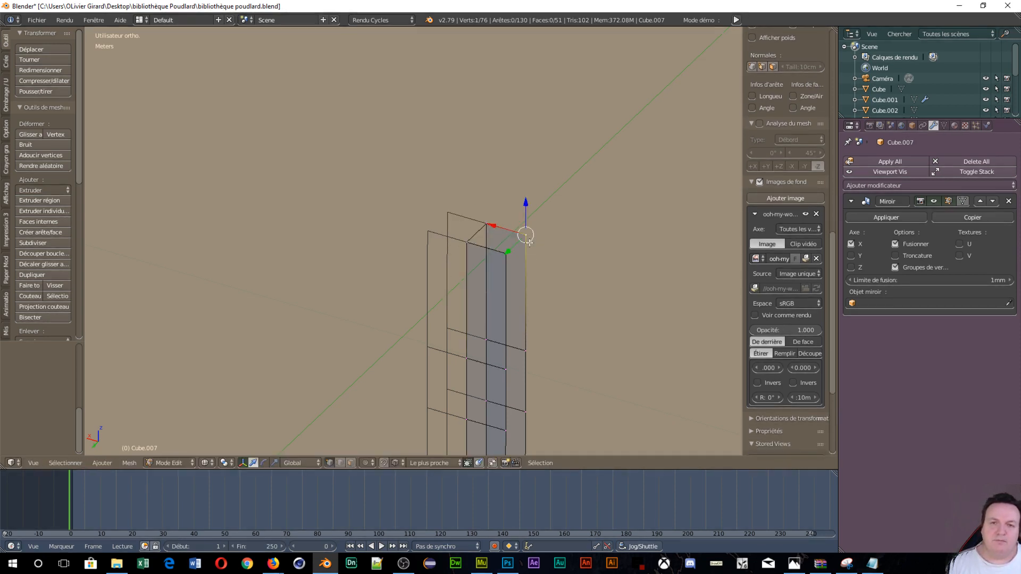
shift+right_click(495, 256)
key(f)
right_click(526, 351)
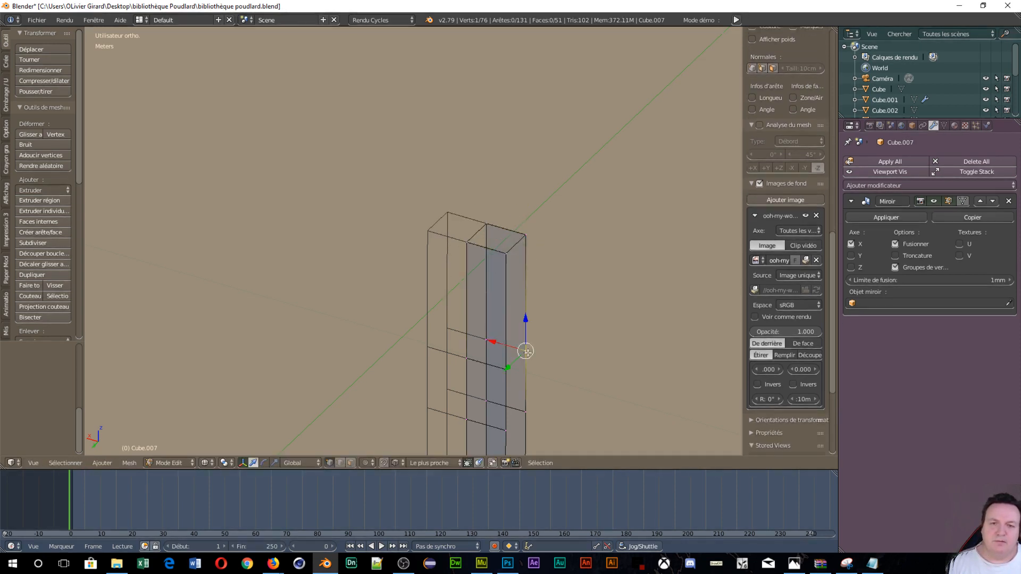
shift+right_click(507, 368)
key(f)
shift+middle_drag(532, 366, 492, 155)
key(f)
key(f)
key(f)
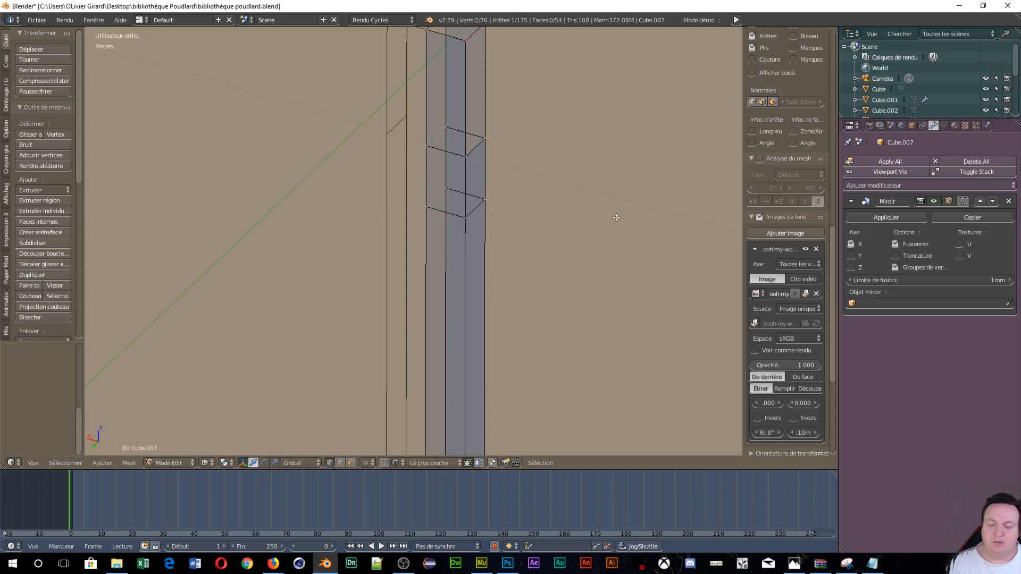
key(ctrl+z)
key(ctrl+z)
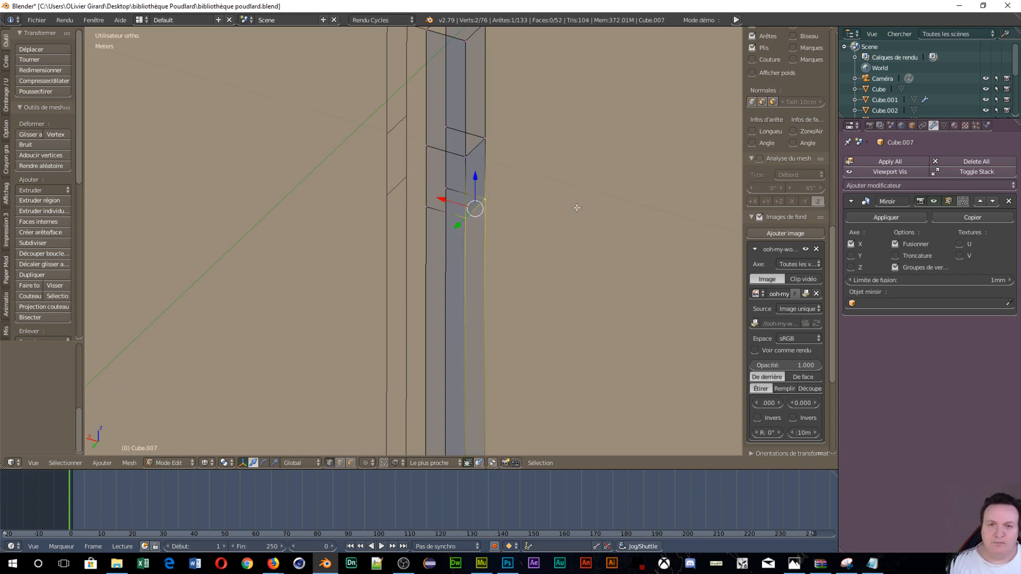
key(ctrl+z)
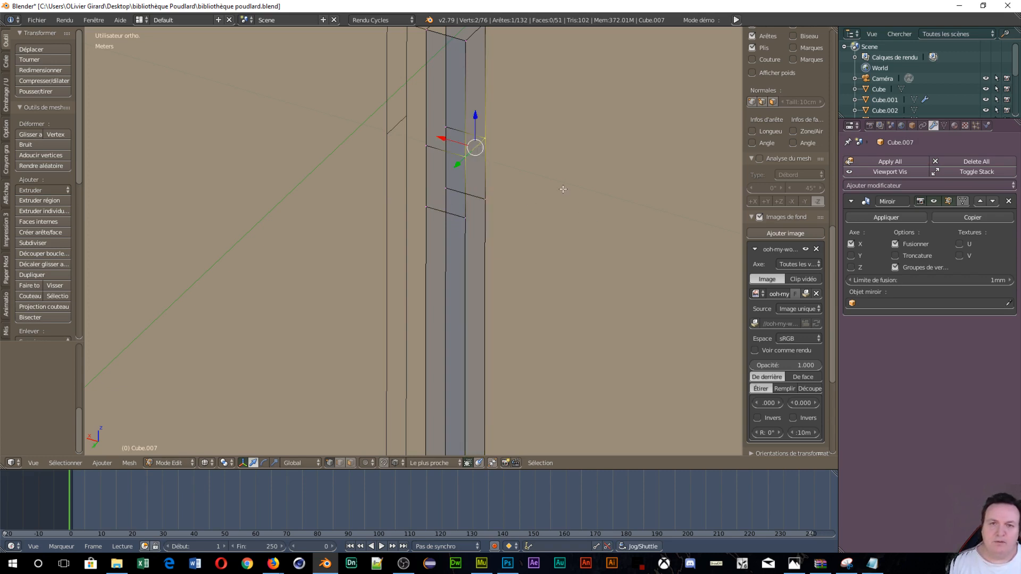
Join the front and back vertices with an edge at the outer side of the centre post's second loop cut from the top
shift+right_click(483, 196)
shift+right_click(465, 218)
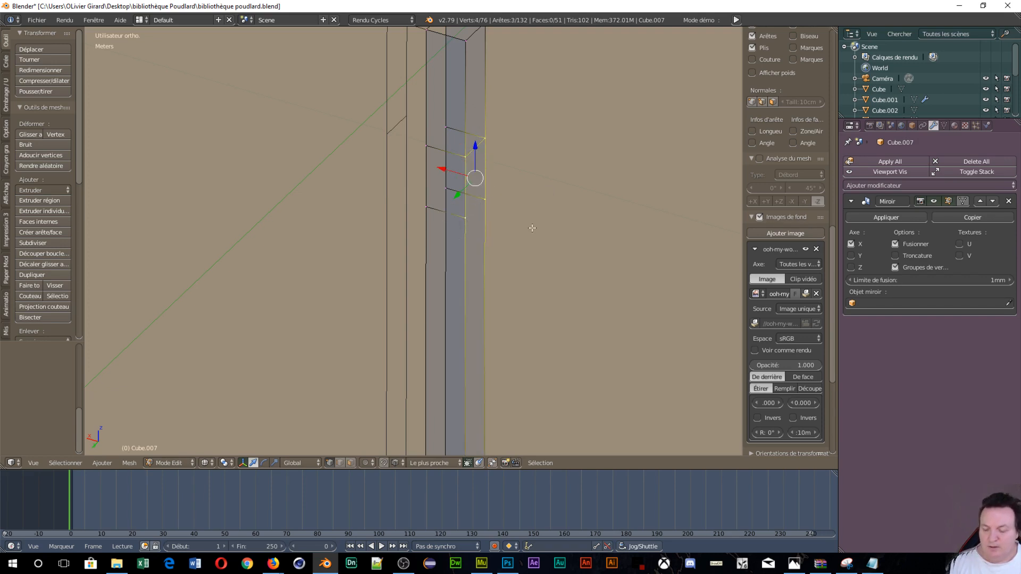
right_click(502, 208)
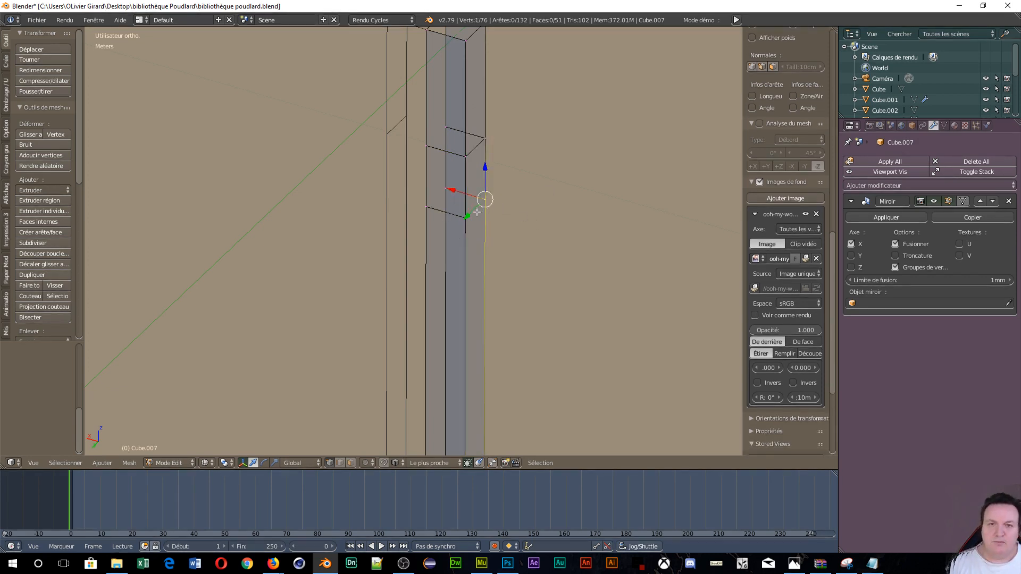
shift+right_click(477, 212)
key(f)
scroll(543, 205, down, 3)
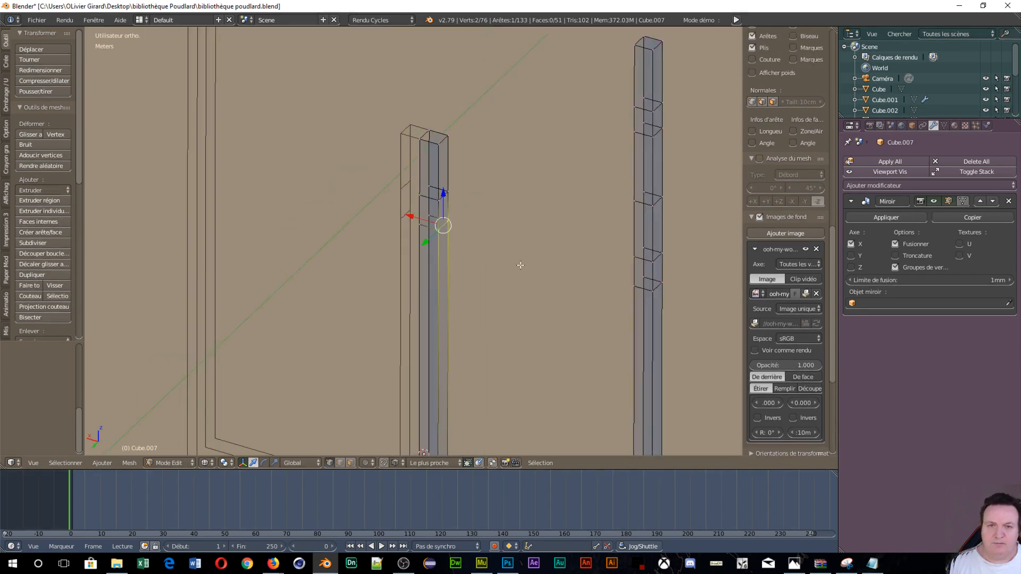
Join the front and back vertices with edges at both upper corners where the middle rail meets the centre and outer posts
shift+middle_drag(521, 265, 506, 362)
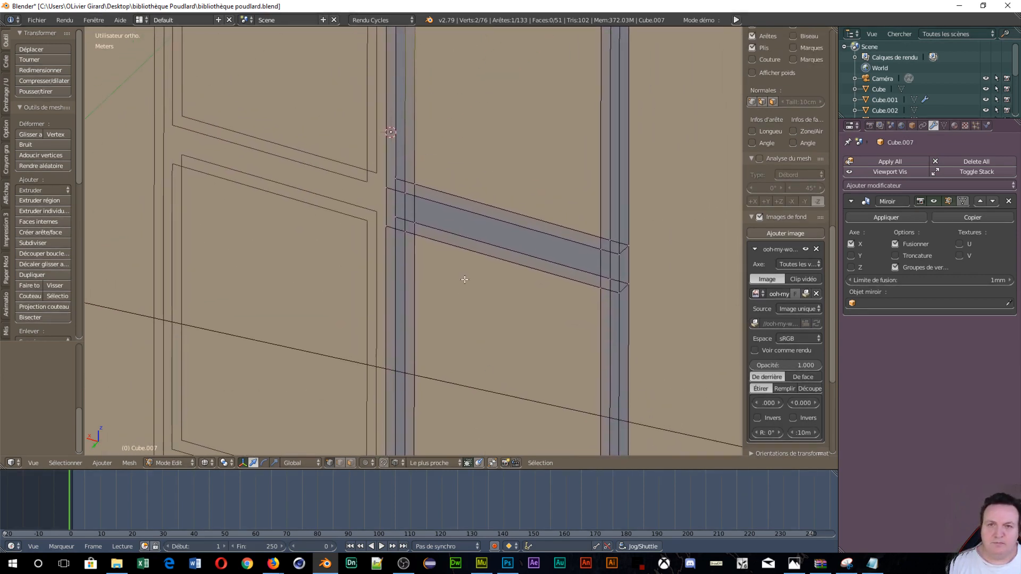
right_click(413, 182)
shift+right_click(406, 193)
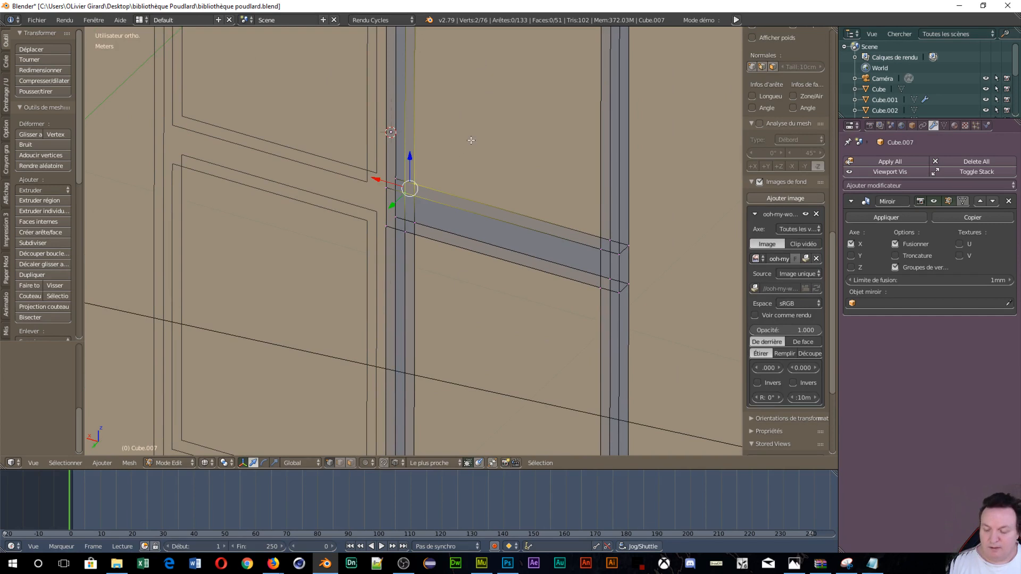
key(f)
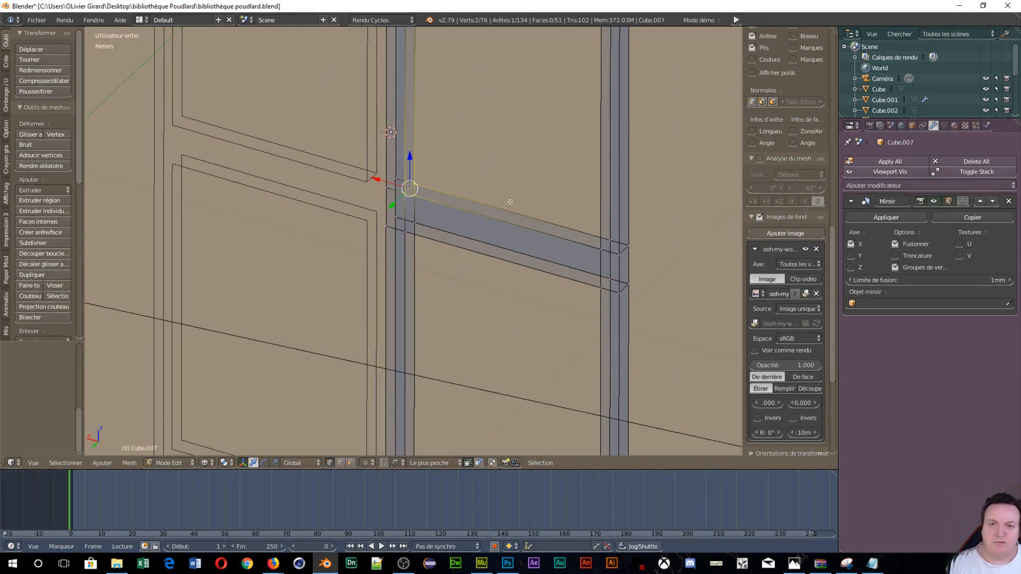
right_click(608, 240)
shift+right_click(602, 250)
key(f)
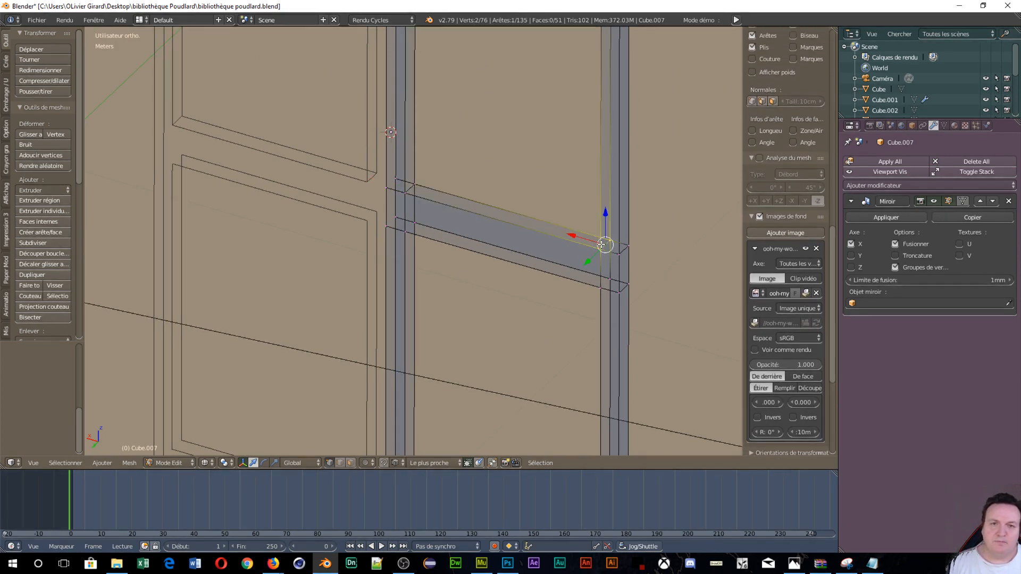
Join the front and back vertices with edges at both lower corners where the middle rail meets the centre and outer posts
right_click(413, 222)
shift+right_click(407, 231)
key(f)
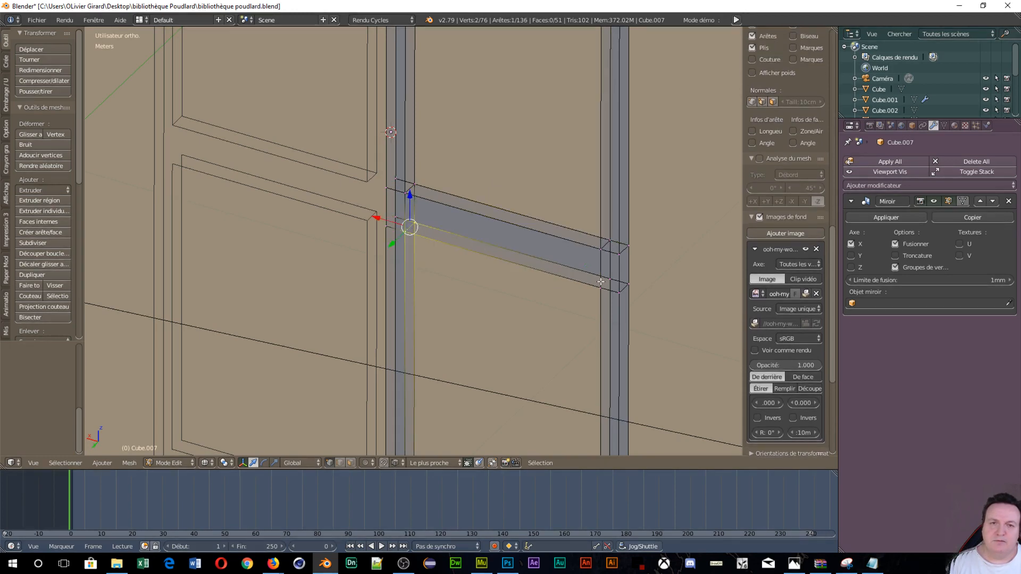
right_click(606, 283)
shift+right_click(599, 292)
middle_drag(600, 292, 462, 220)
key(f)
Join the front and back vertices with edges at the lower rail's upper and lower corners against the centre post
middle_drag(460, 447, 477, 378)
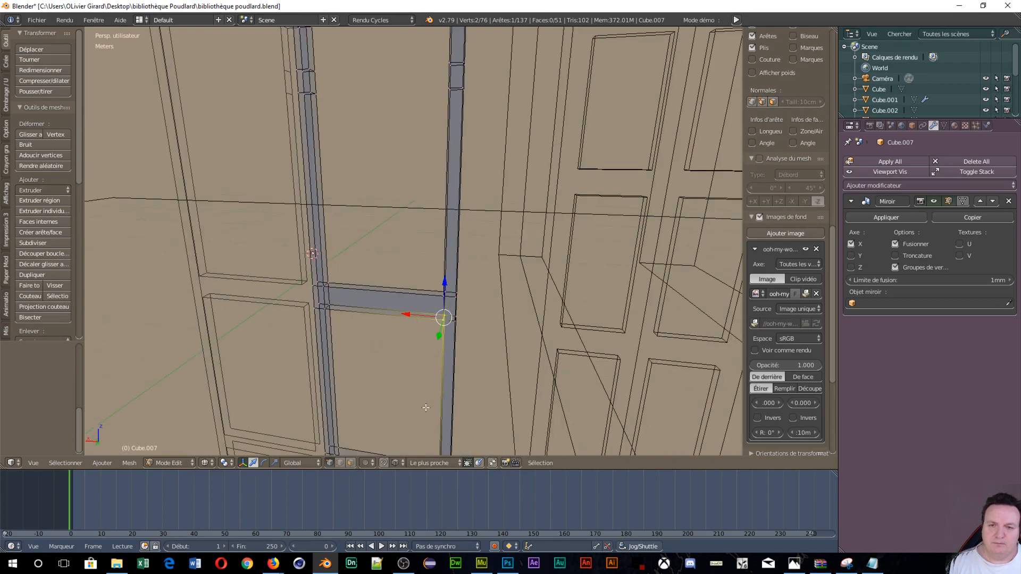
shift+middle_drag(609, 453, 674, 198)
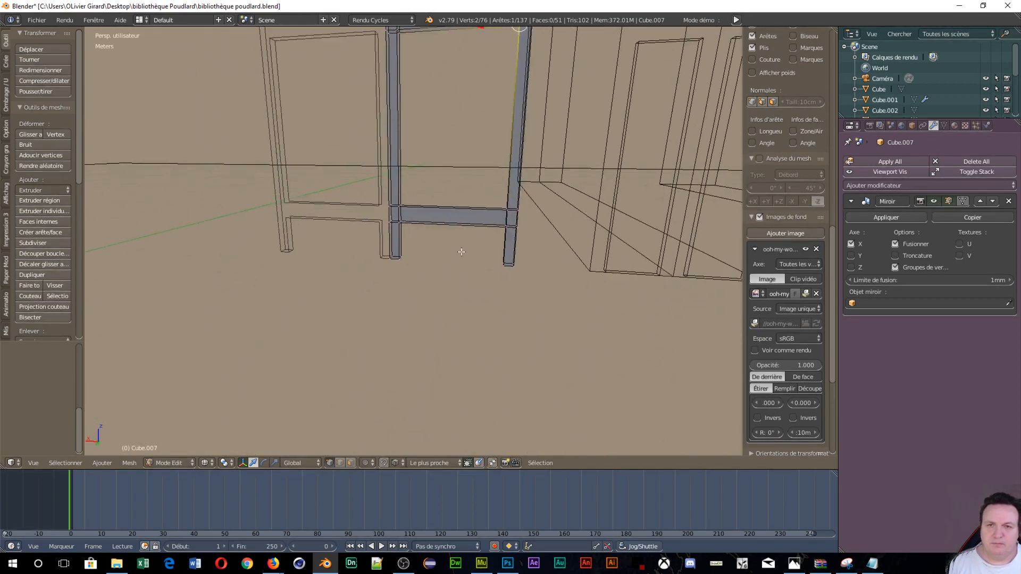
middle_drag(461, 250, 463, 220)
key(KP_5)
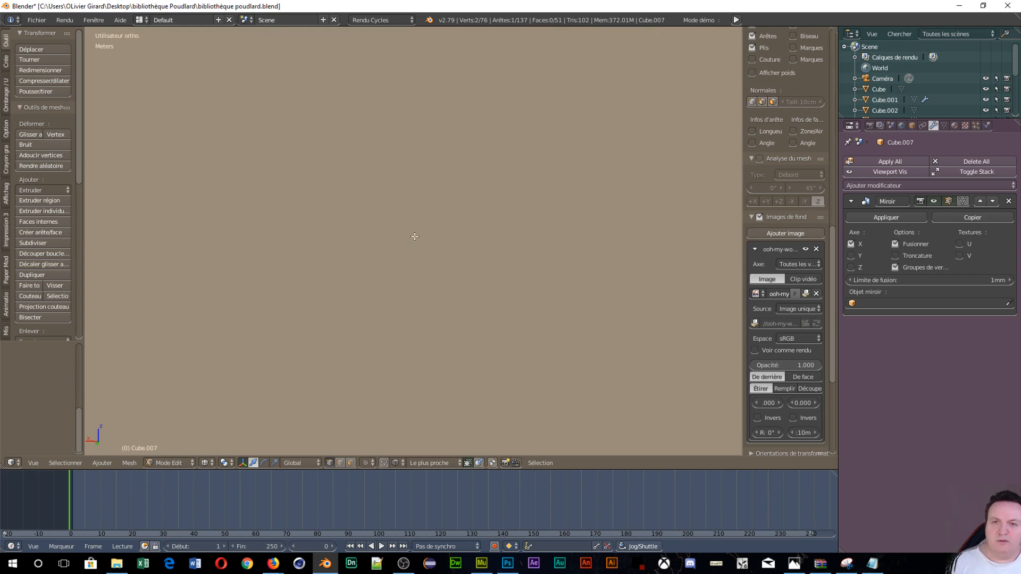
scroll(415, 239, down, 8)
scroll(407, 244, down, 1)
middle_drag(403, 239, 395, 243)
shift+middle_drag(497, 83, 396, 291)
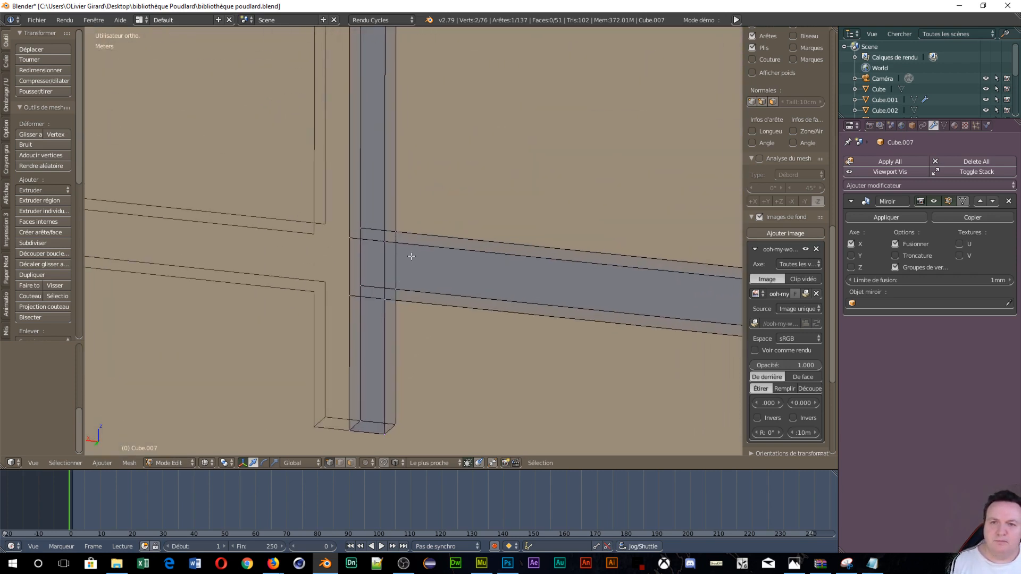
right_click(391, 237)
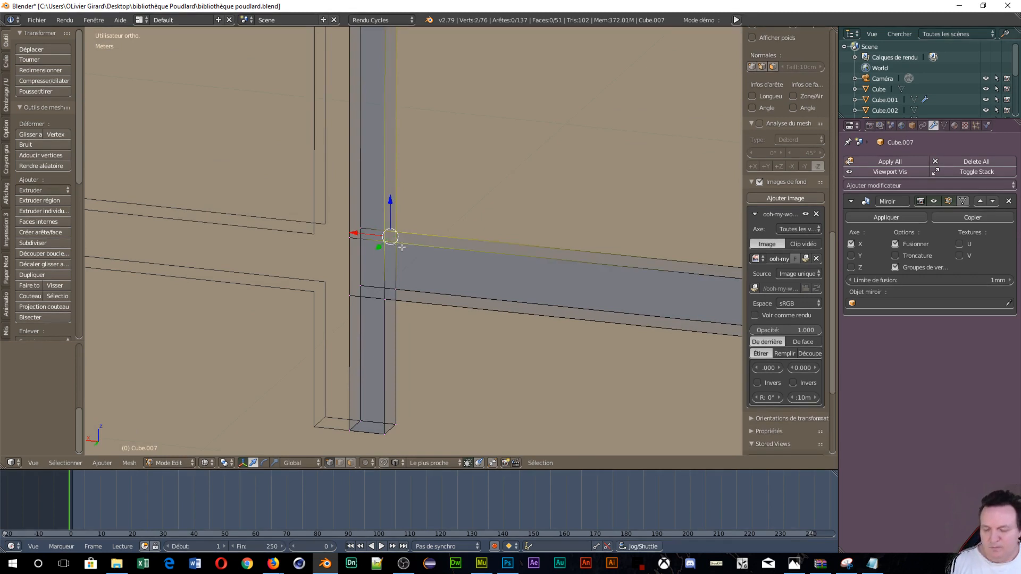
key(f)
right_click(404, 283)
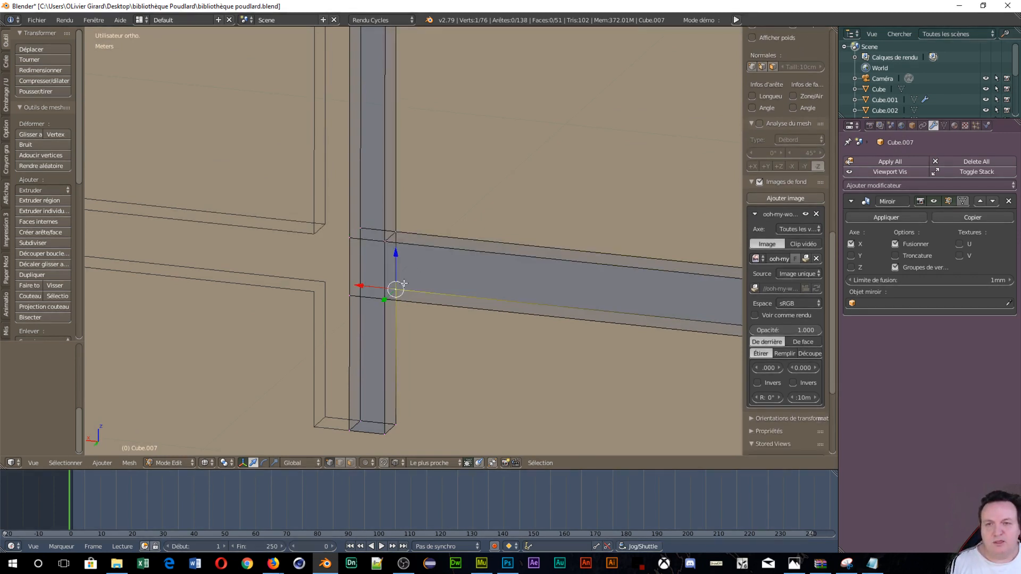
shift+right_click(388, 302)
key(f)
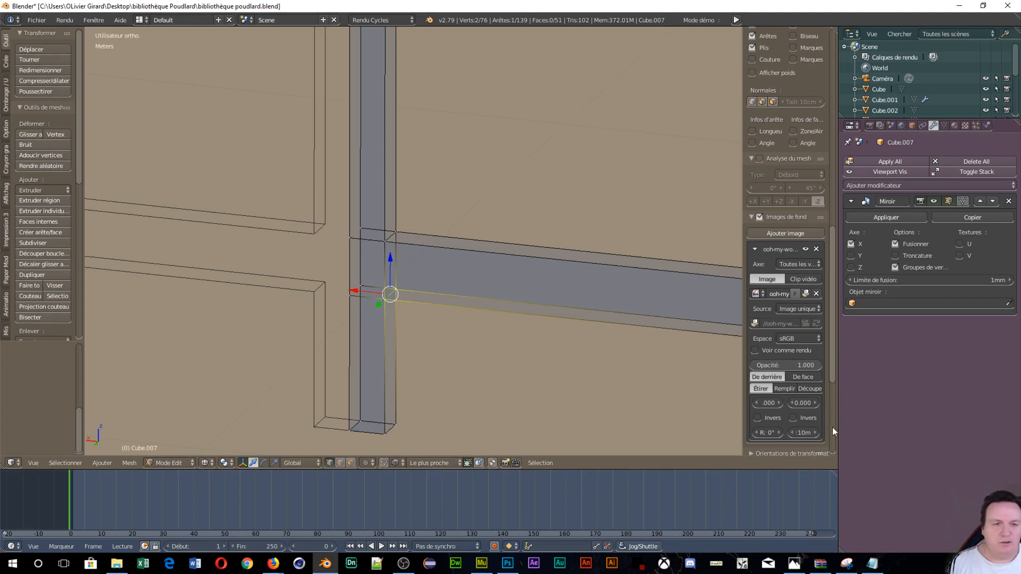
Start the Screencast Keys display
scroll(795, 362, down, 4)
scroll(795, 356, down, 5)
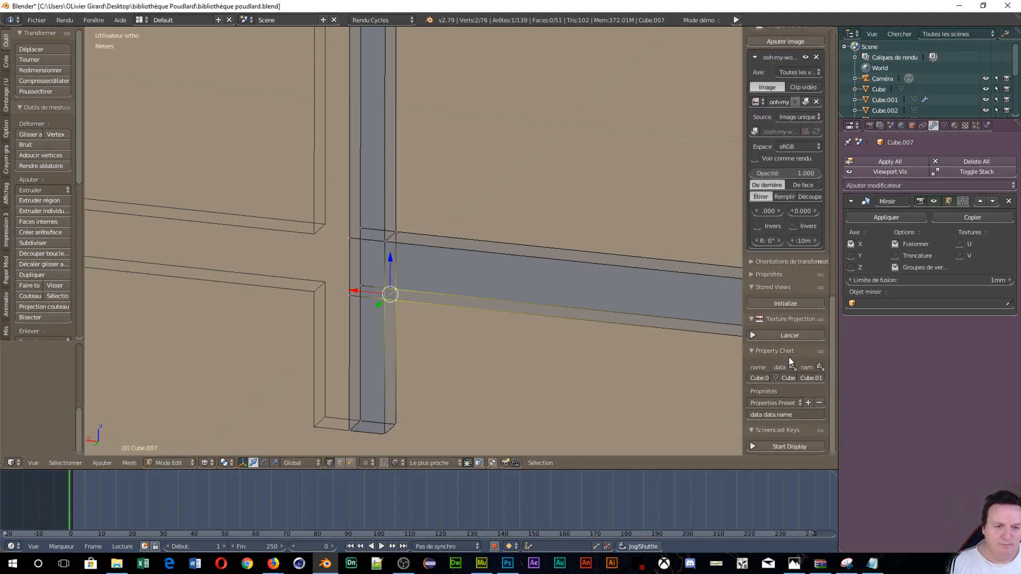
click(751, 448)
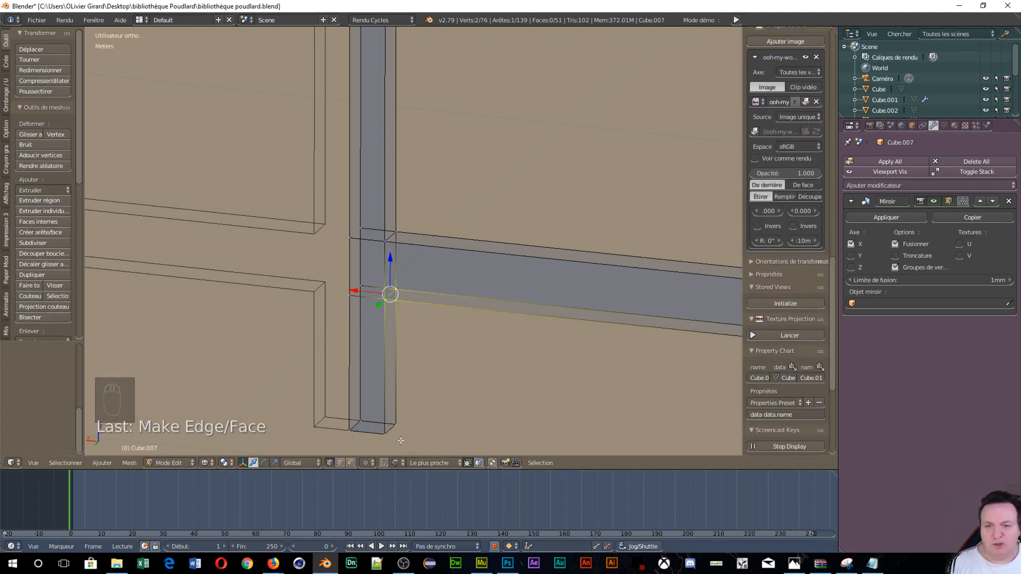
Join the front and back vertices with edges at the lower rail's lower and upper corners against the outer post
shift+middle_drag(551, 387, 183, 330)
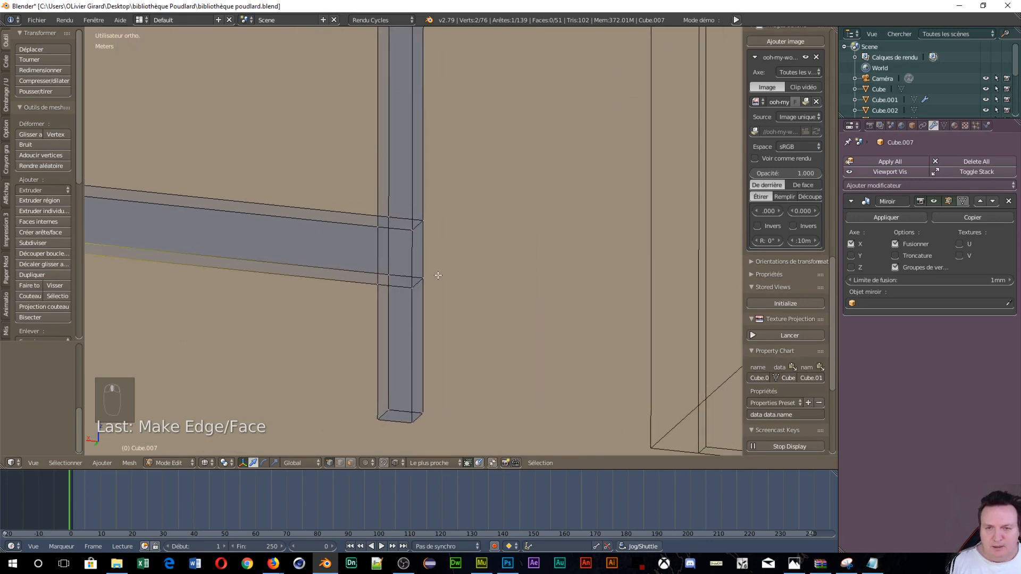
right_click(384, 279)
shift+right_click(384, 280)
key(f)
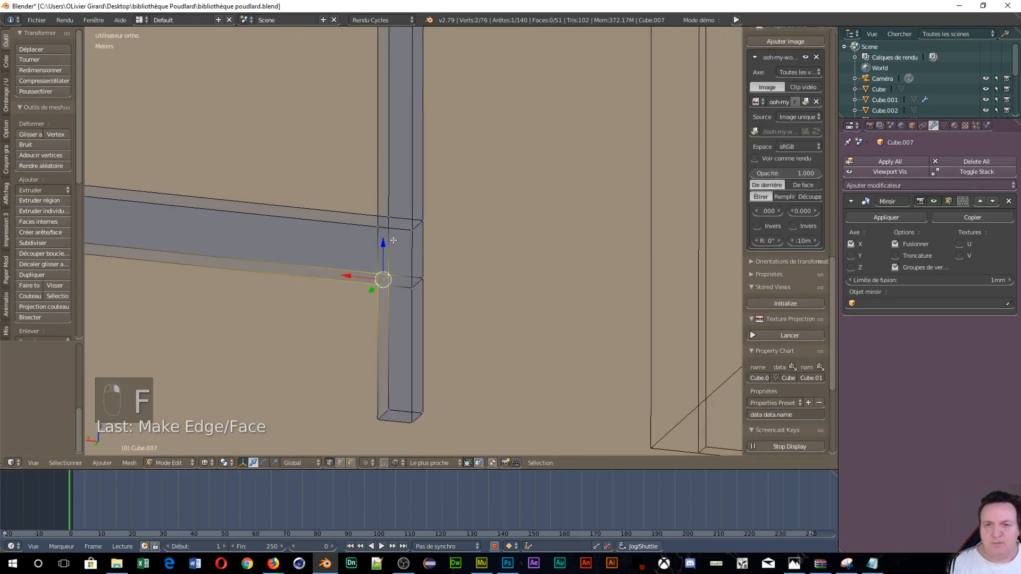
right_click(391, 221)
shift+right_click(371, 235)
key(shift+f)
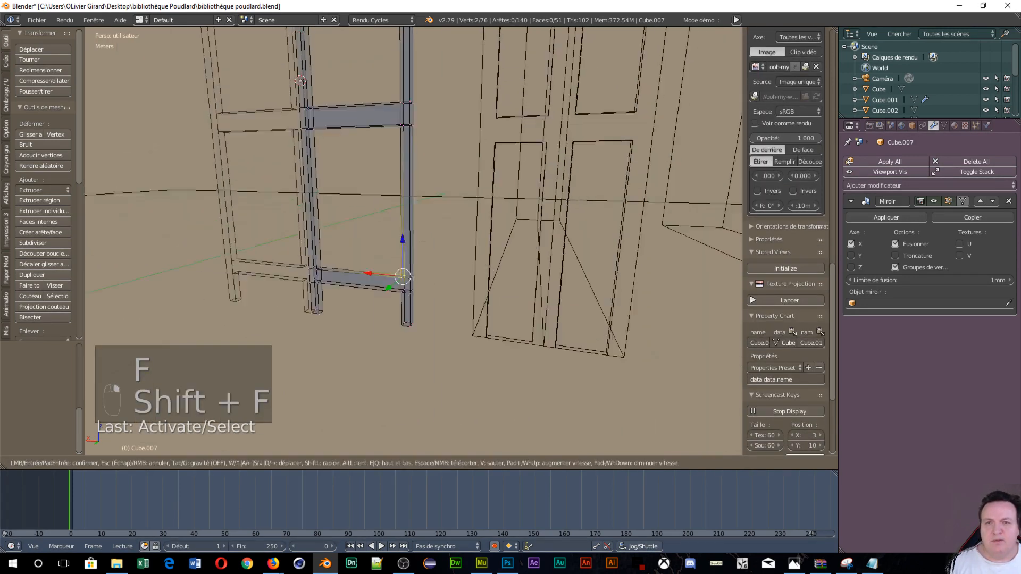
click(413, 243)
key(f)
shift+middle_drag(355, 282, 361, 345)
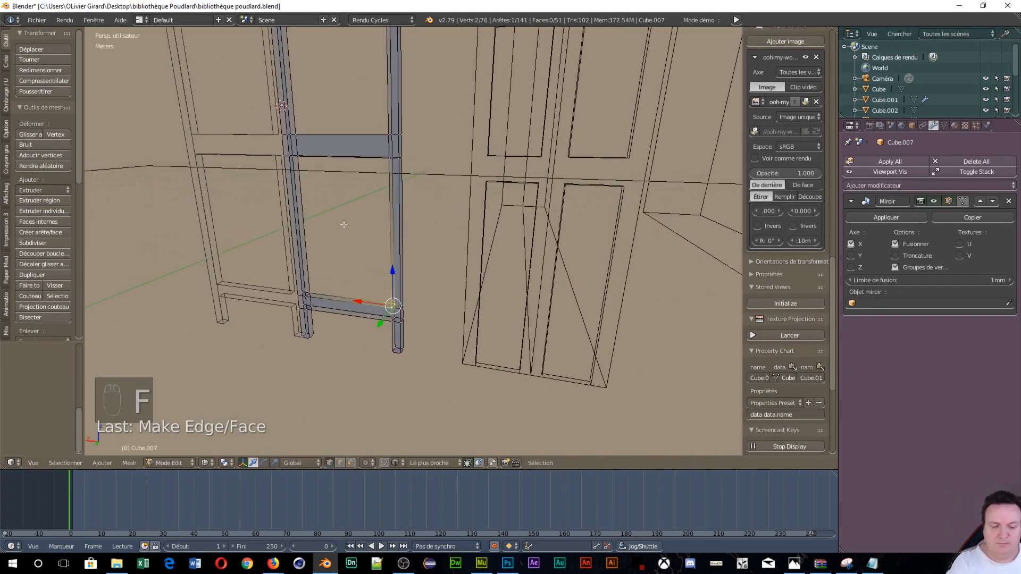
Examine the loop cuts along the outer post's upper section in orthographic view and compare them with the centre post's
key(KP_5)
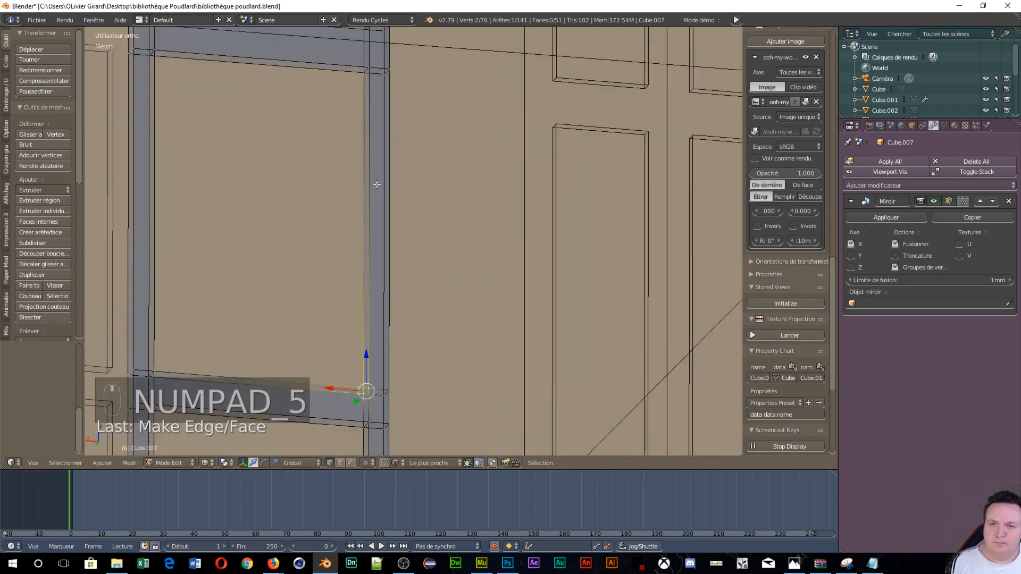
shift+middle_drag(377, 184, 436, 460)
shift+middle_drag(411, 127, 425, 249)
scroll(435, 328, up, 5)
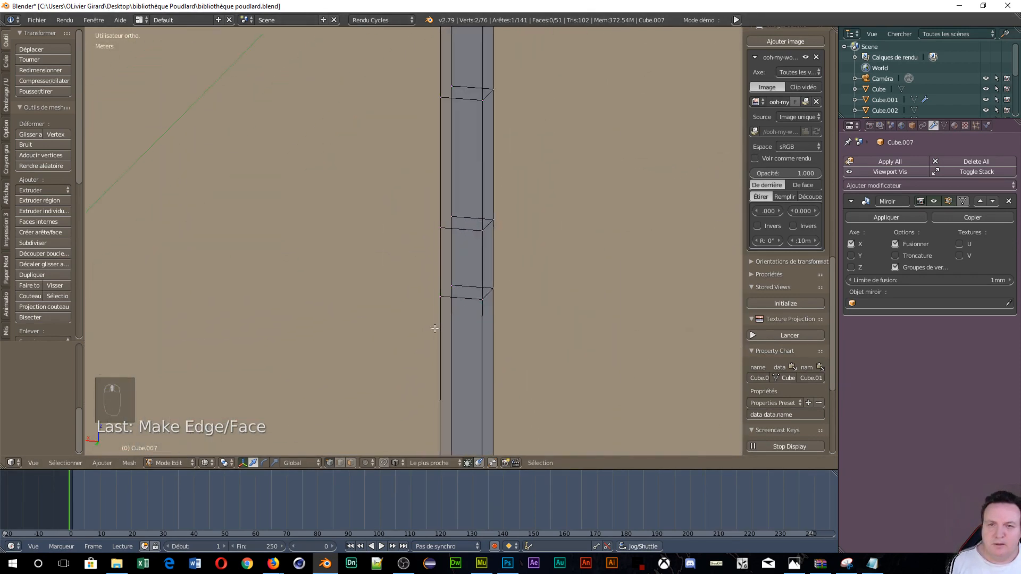
right_click(452, 284)
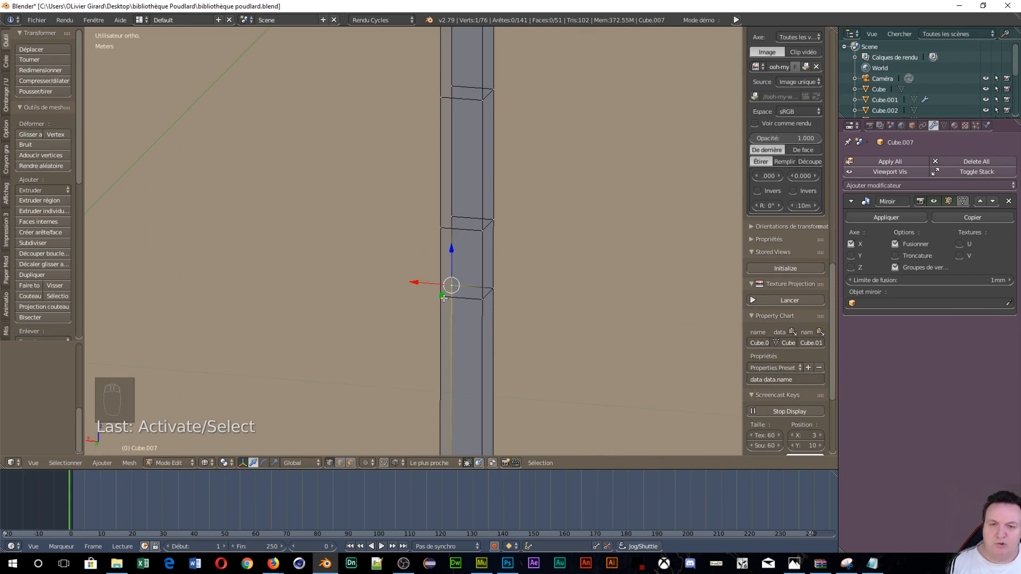
scroll(444, 298, down, 4)
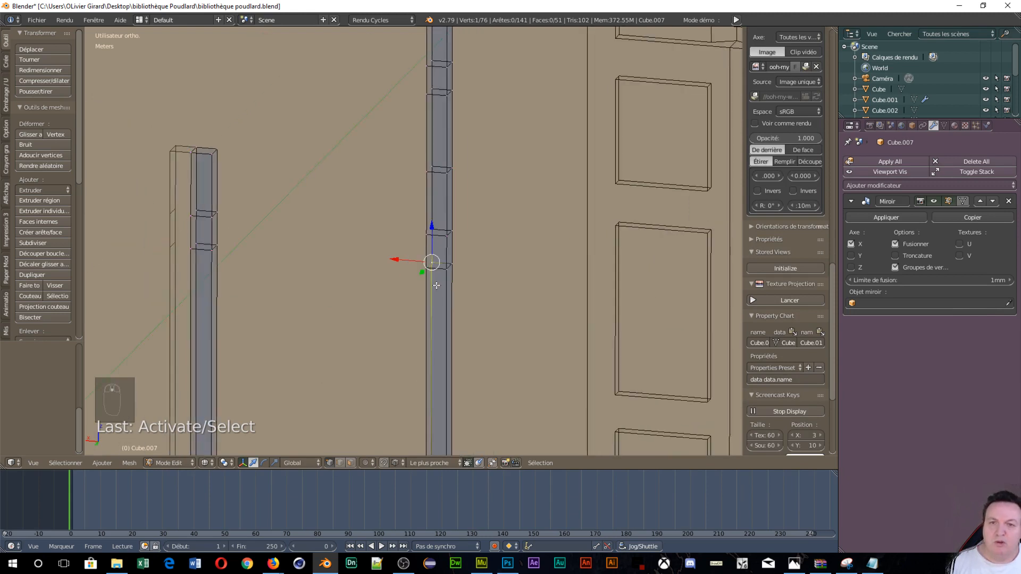
scroll(434, 282, up, 4)
scroll(430, 304, down, 2)
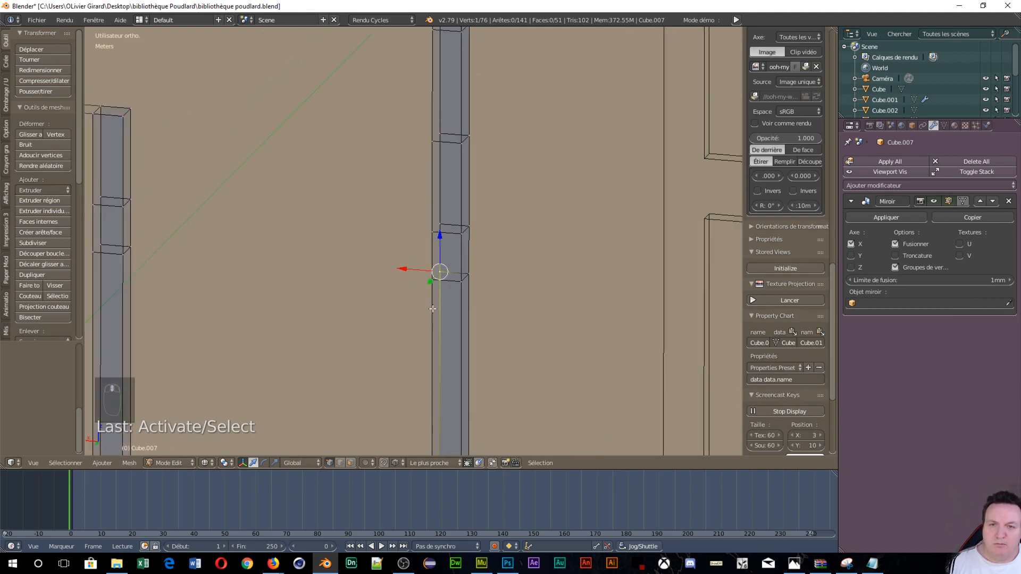
scroll(351, 265, down, 4)
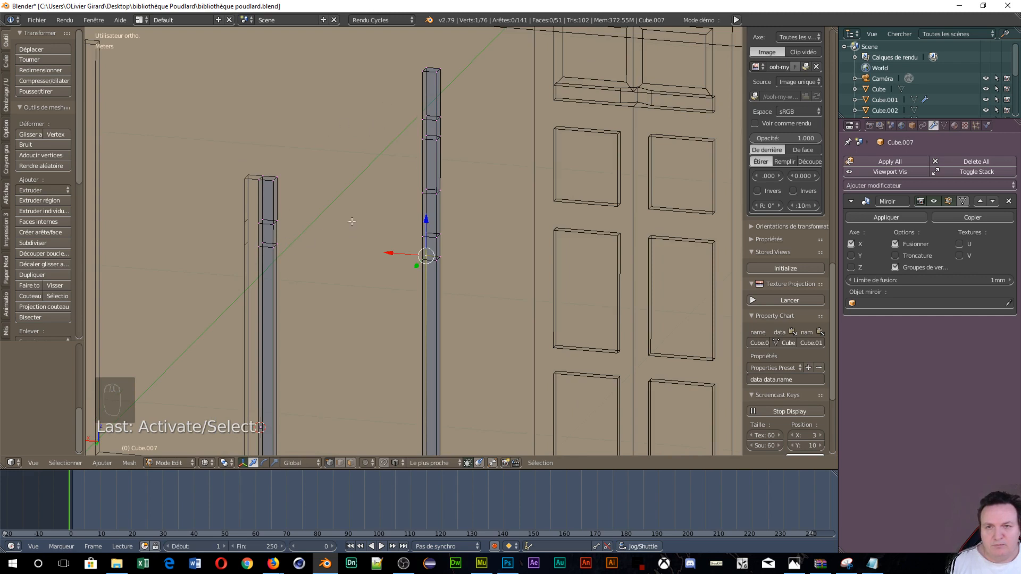
scroll(344, 247, up, 3)
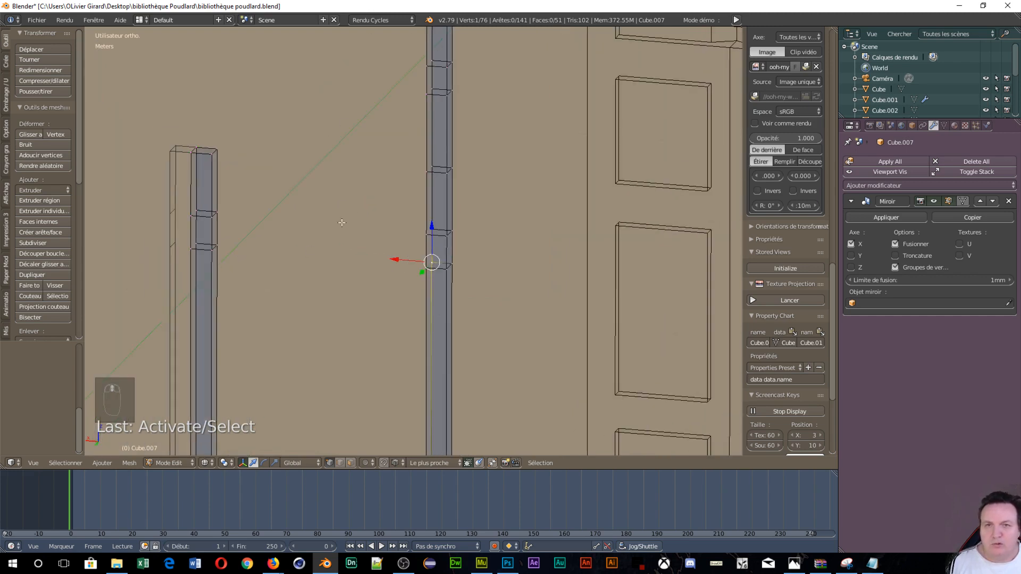
scroll(442, 244, up, 2)
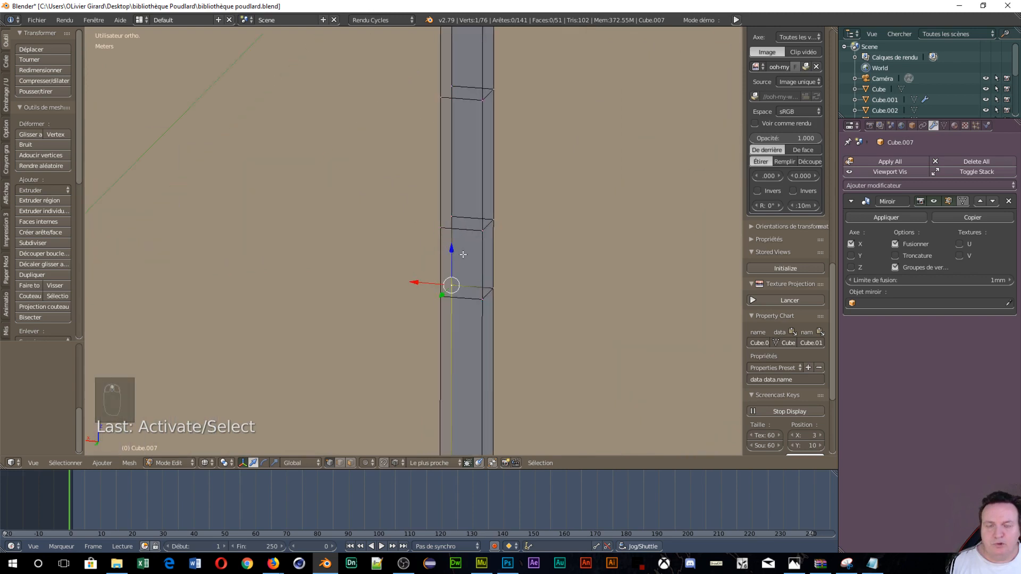
Loop-select the two lowest edge loops on the outer post above the middle rail and dissolve the selected edges
alt+right_click(477, 227)
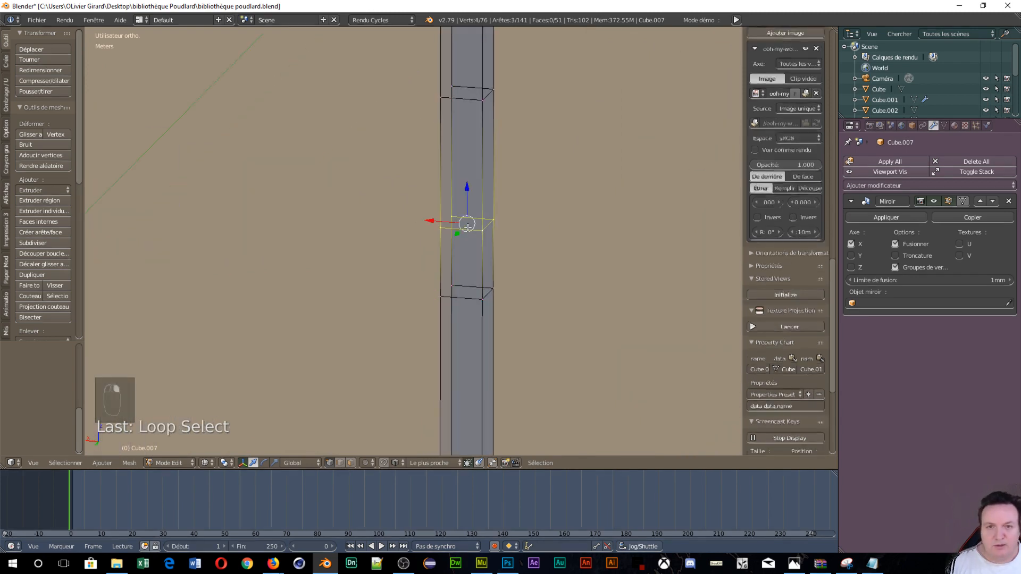
alt+right_click(468, 293)
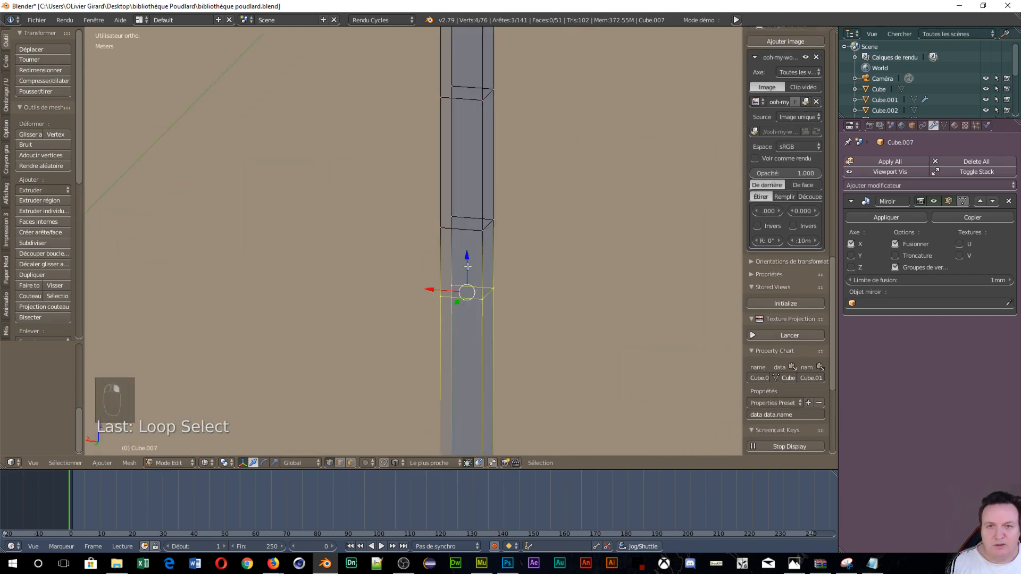
alt+shift+right_click(456, 228)
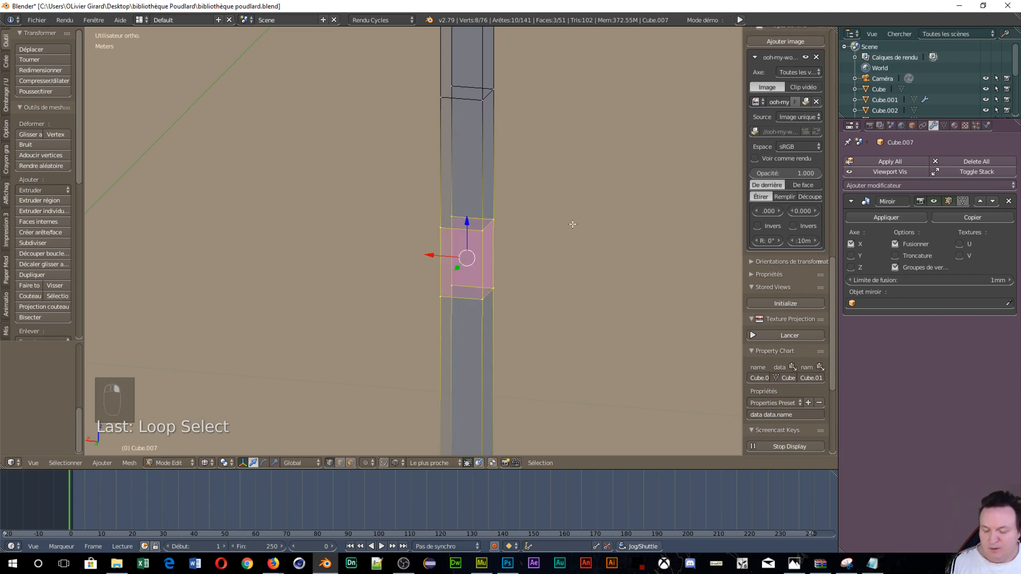
key(x)
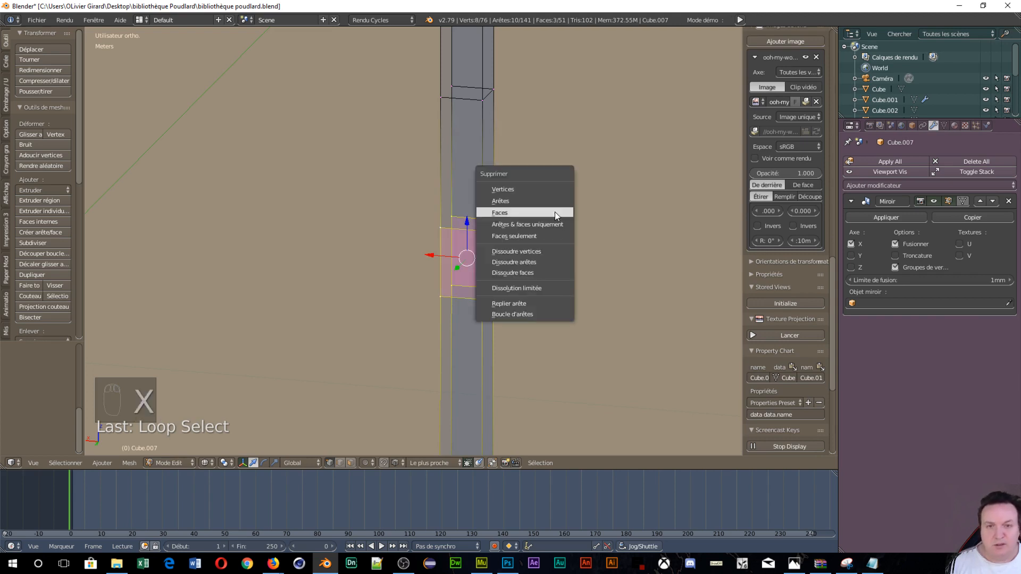
click(541, 262)
scroll(537, 235, down, 4)
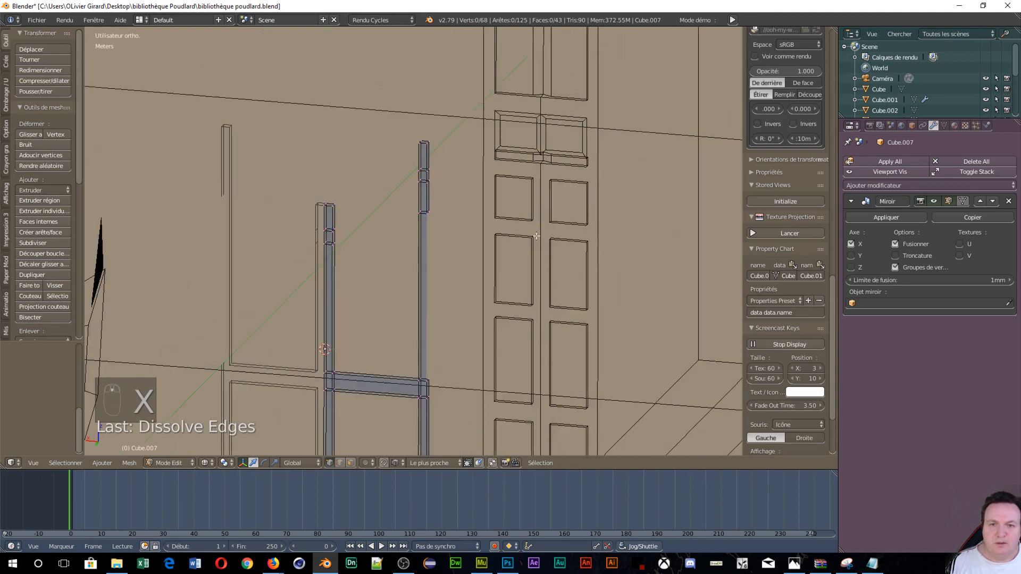
shift+middle_drag(440, 254, 447, 179)
scroll(448, 180, up, 2)
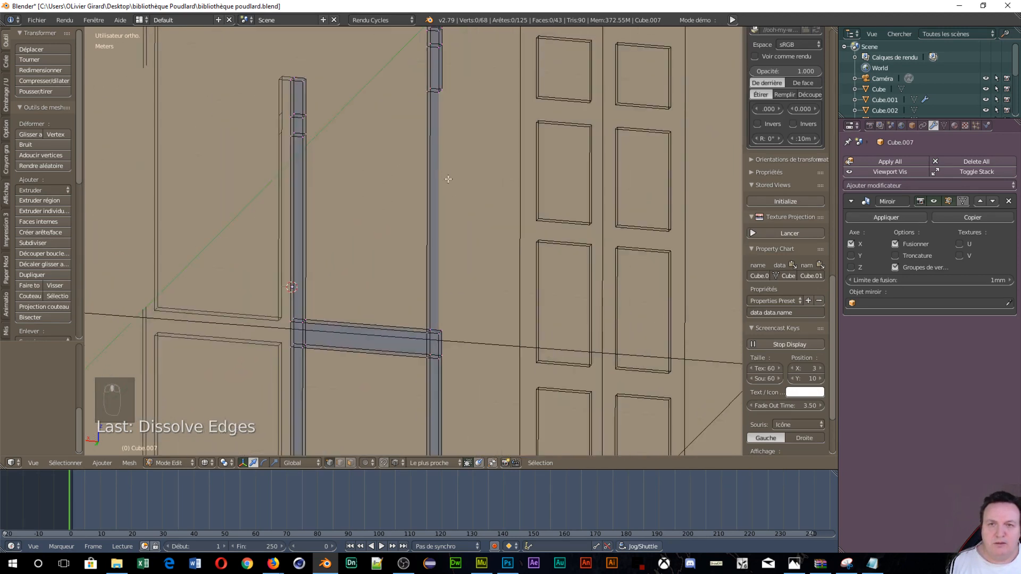
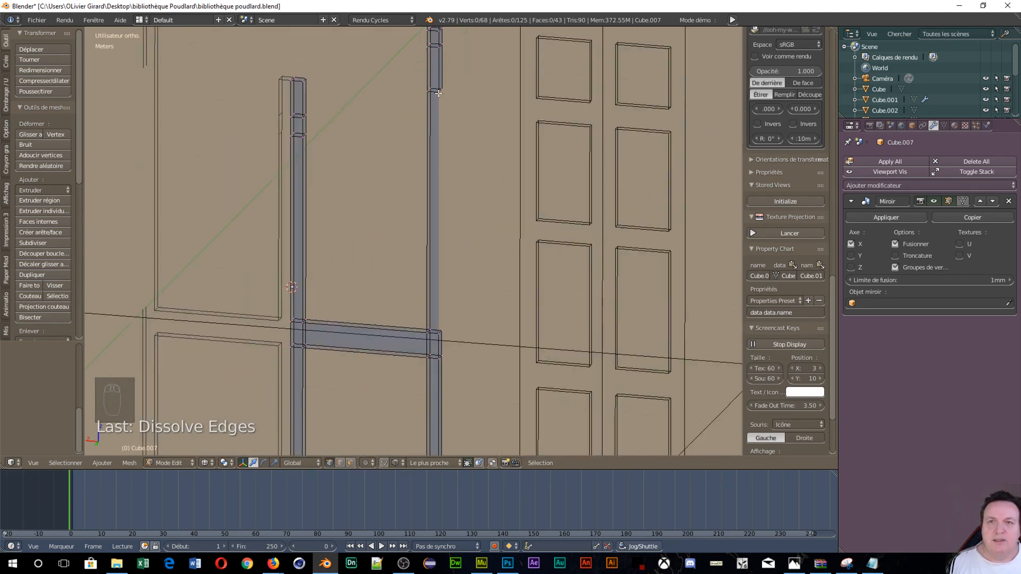
Circle-select the four vertices of the lowest remaining loop on the outer post above the middle rail and dissolve the vertices
scroll(394, 110, up, 2)
scroll(394, 110, down, 2)
scroll(408, 111, up, 2)
scroll(461, 103, down, 1)
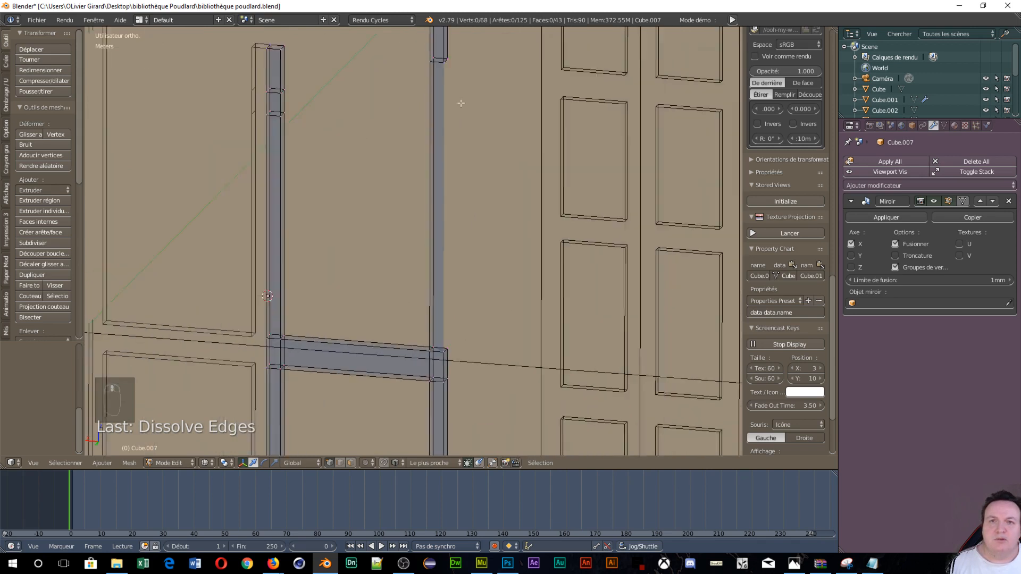
scroll(461, 102, down, 1)
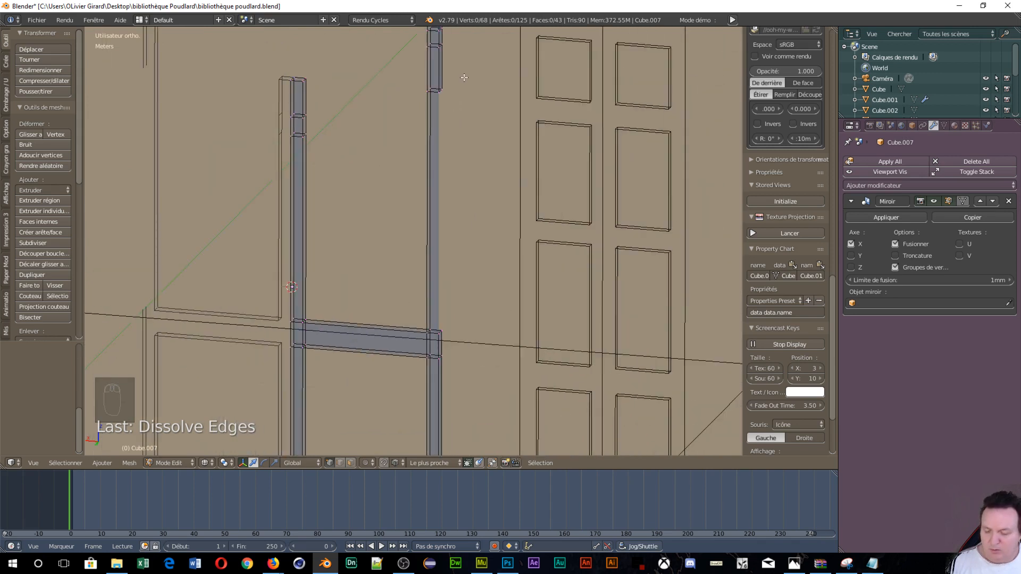
key(c)
click(433, 101)
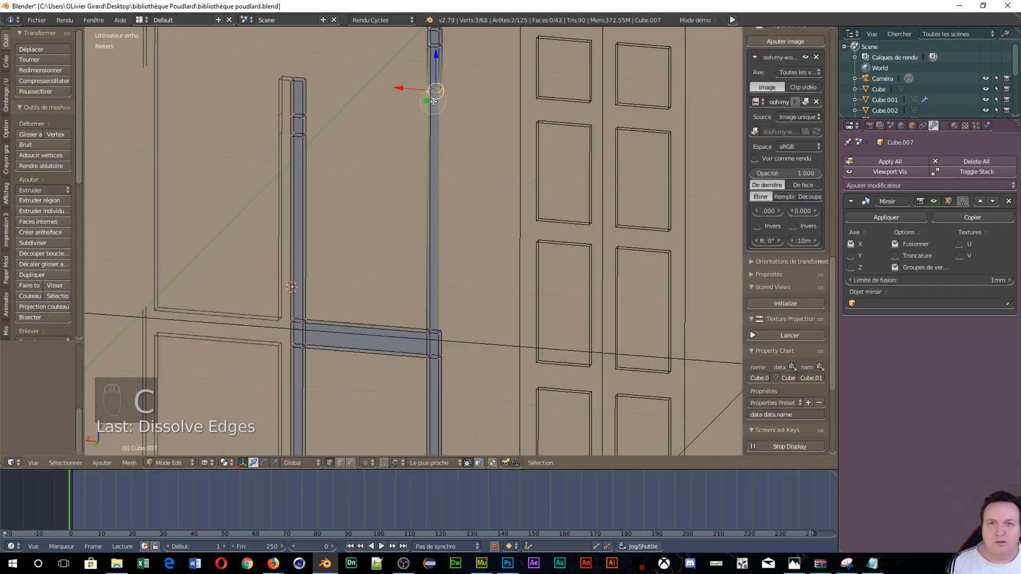
click(433, 96)
right_click(466, 113)
key(x)
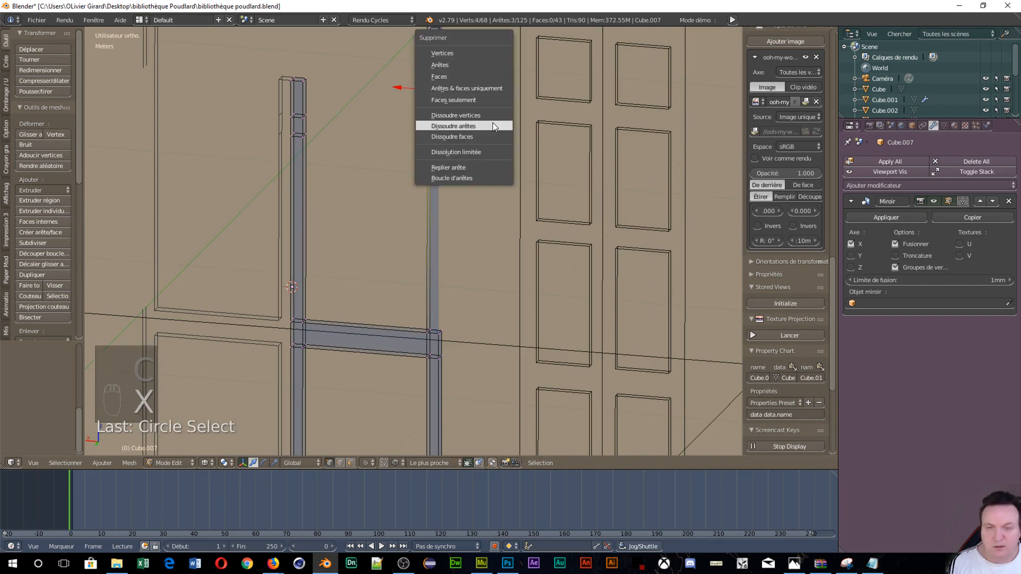
click(475, 116)
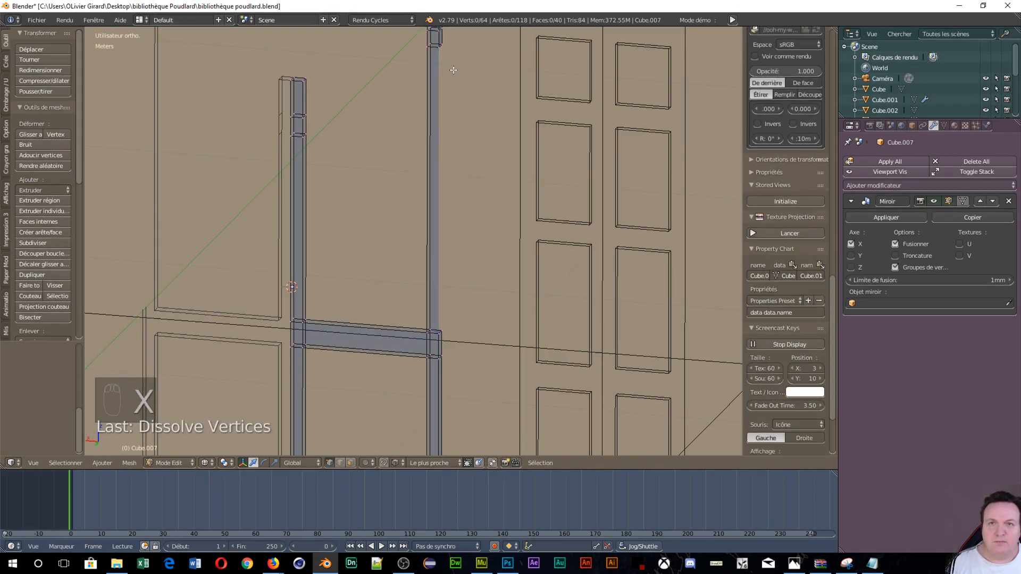
Join the outer post's upper loop corners to the middle rail's upper corners with two vertical edges along the post's outer side
right_click(438, 47)
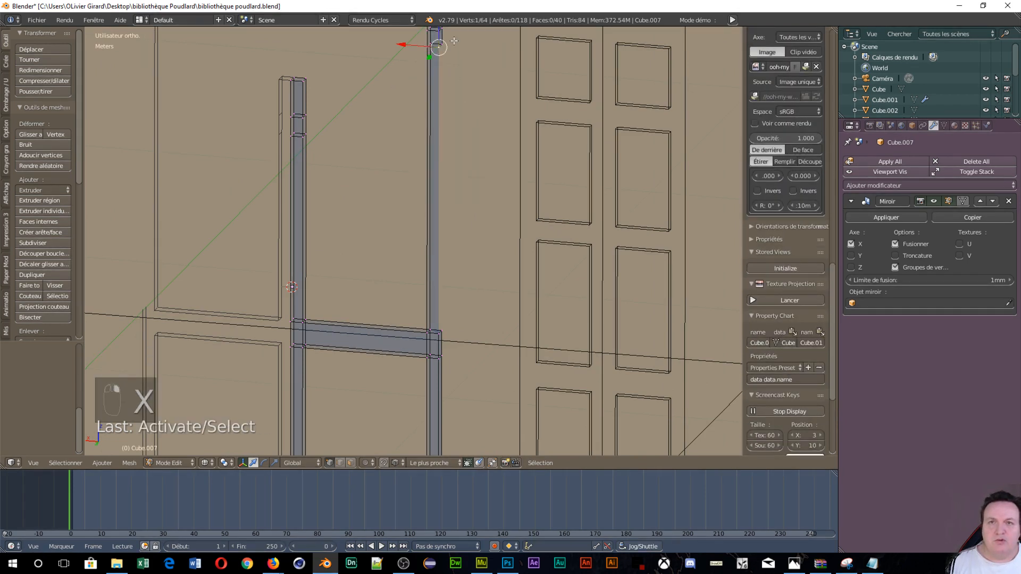
shift+right_click(441, 334)
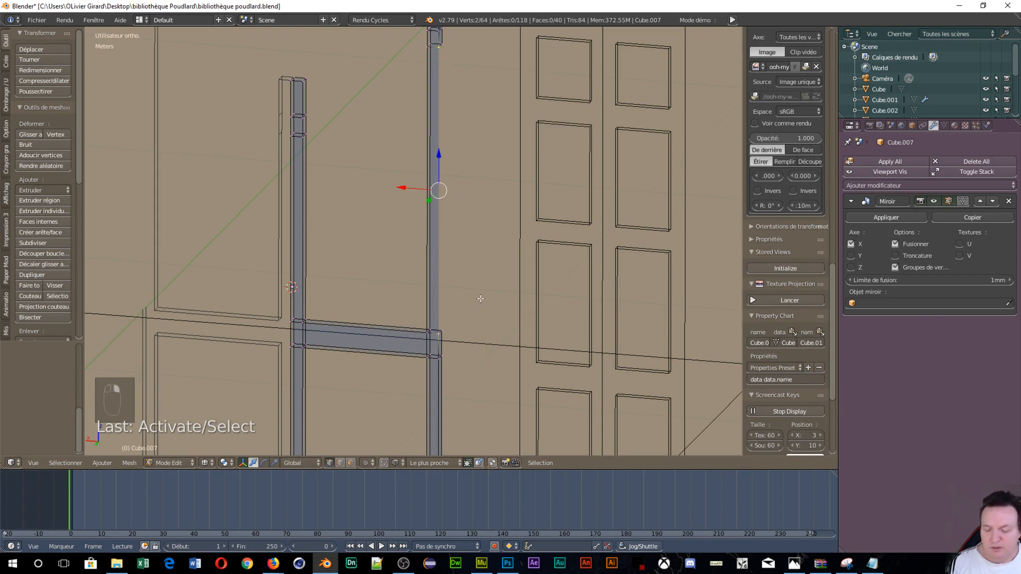
key(f)
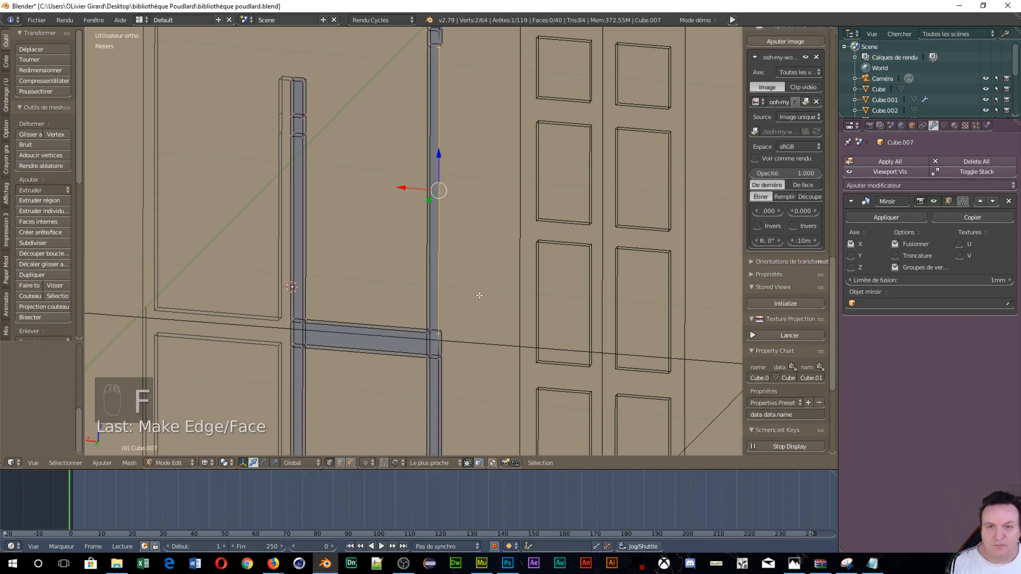
right_click(442, 45)
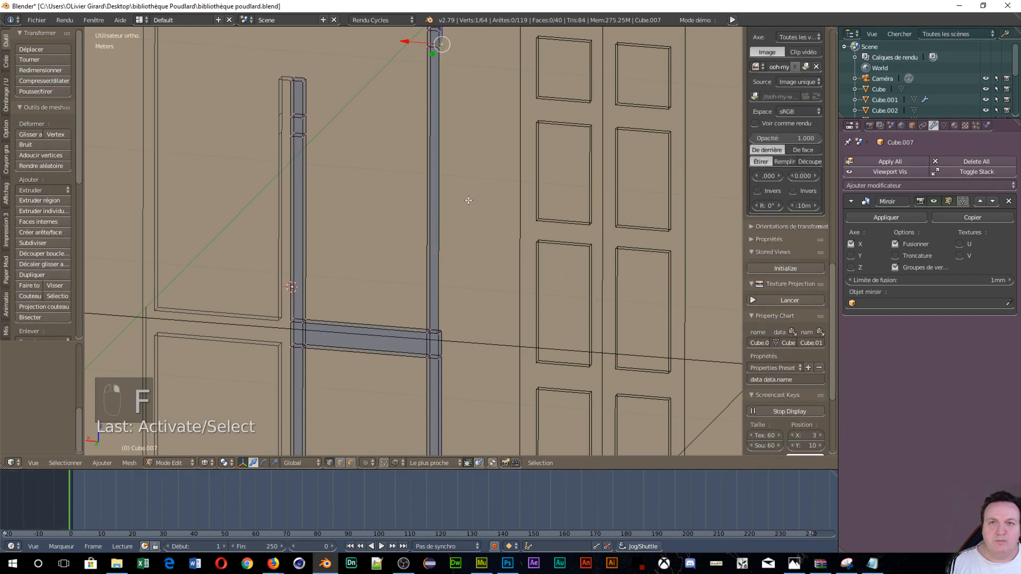
shift+right_click(444, 332)
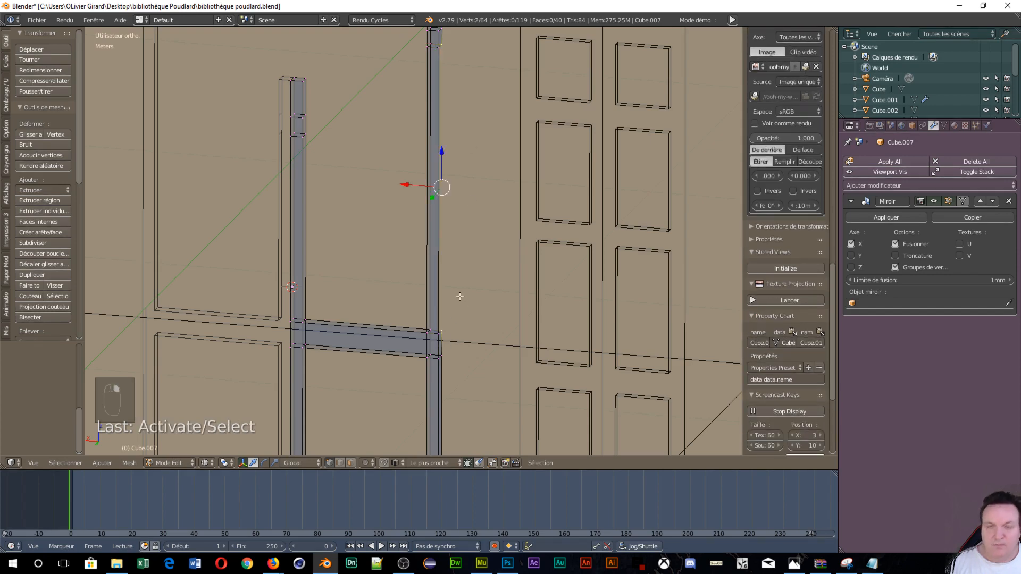
key(f)
key(KP_Decimal)
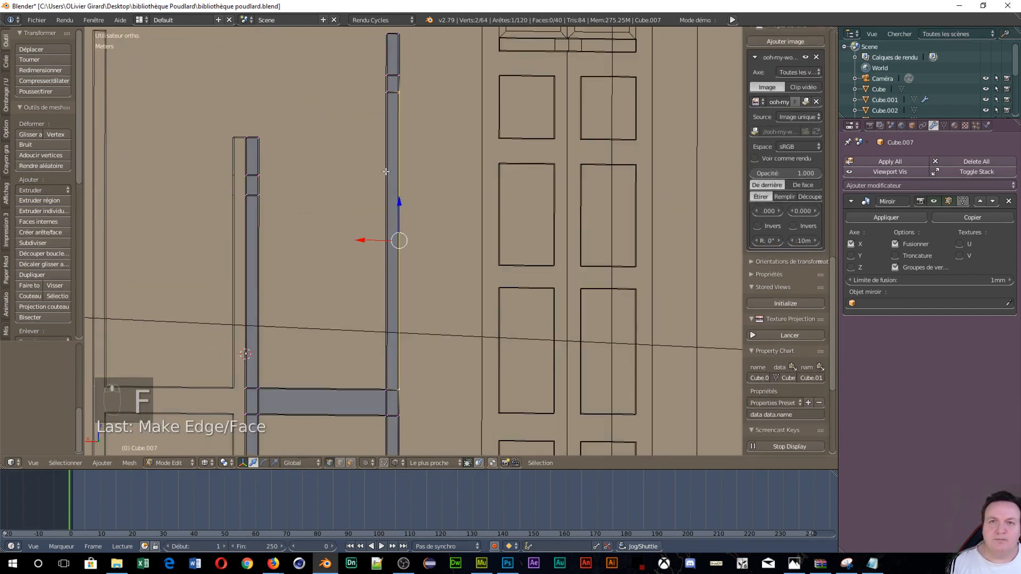
Switch to edge selection and fill the outer post's open outer side and back faces above the middle rail
scroll(456, 332, up, 4)
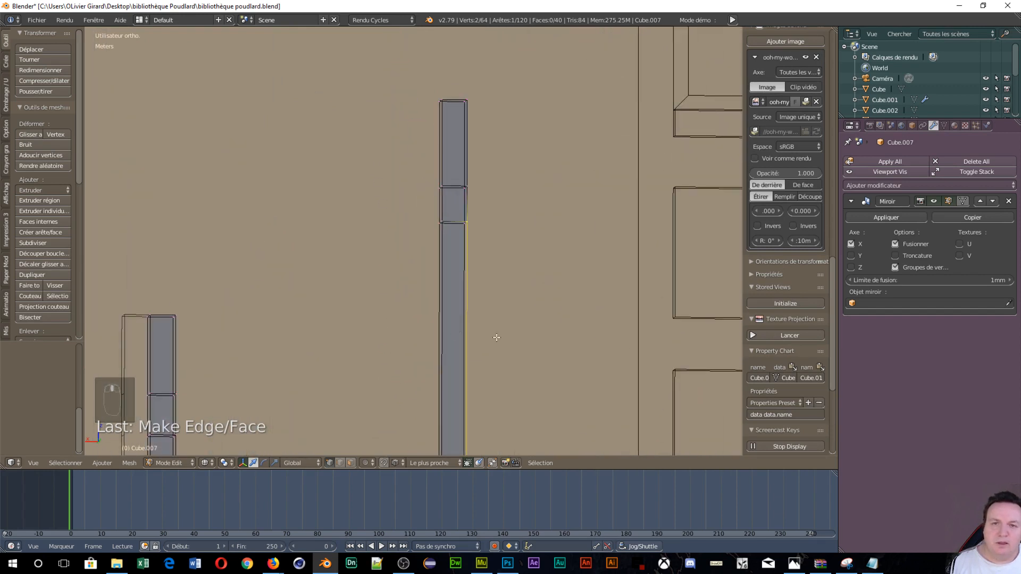
middle_drag(497, 337, 460, 338)
shift+middle_drag(527, 348, 294, 122)
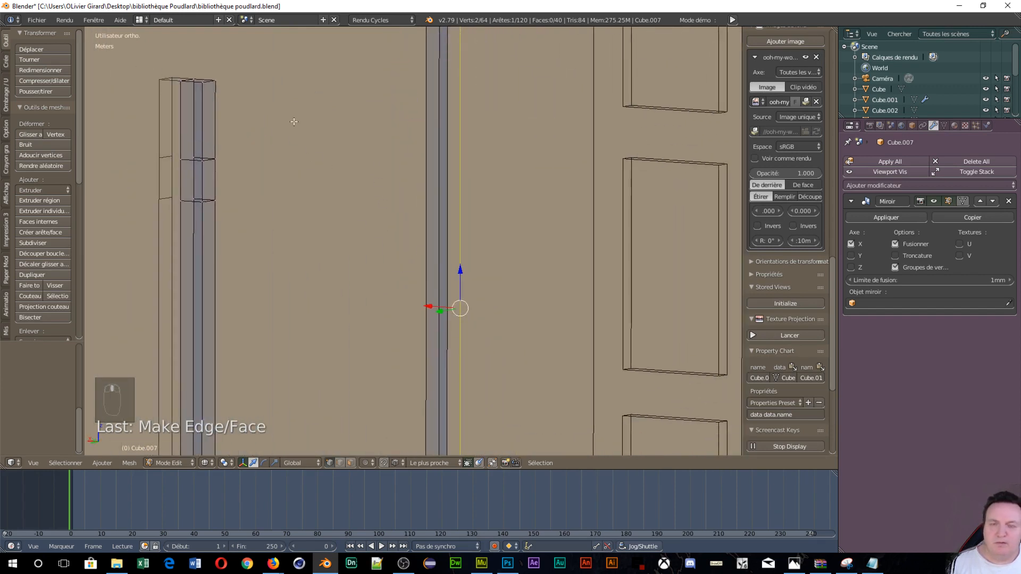
key(ctrl+Tab)
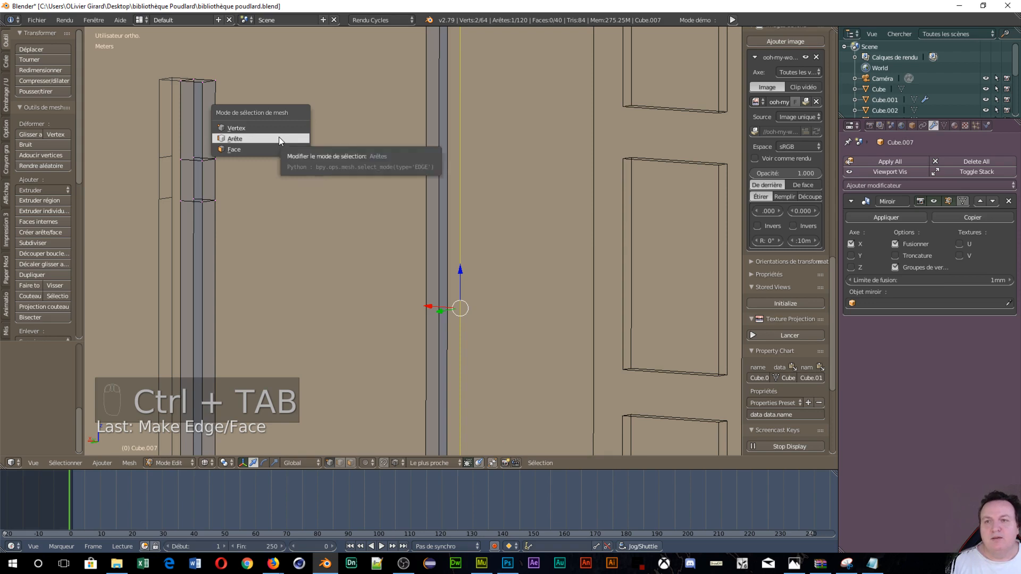
click(279, 138)
middle_drag(471, 239, 452, 287)
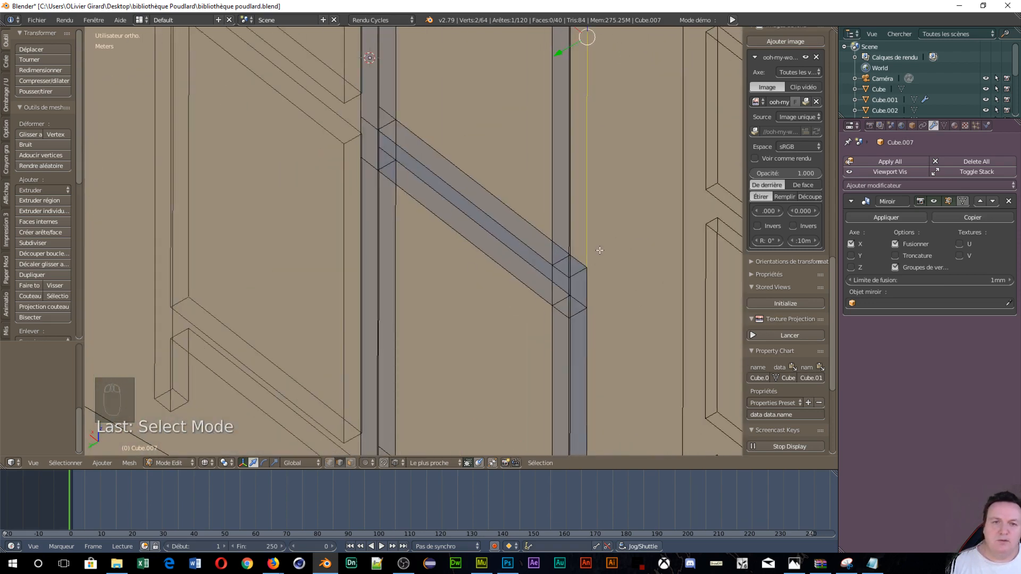
middle_drag(600, 250, 507, 280)
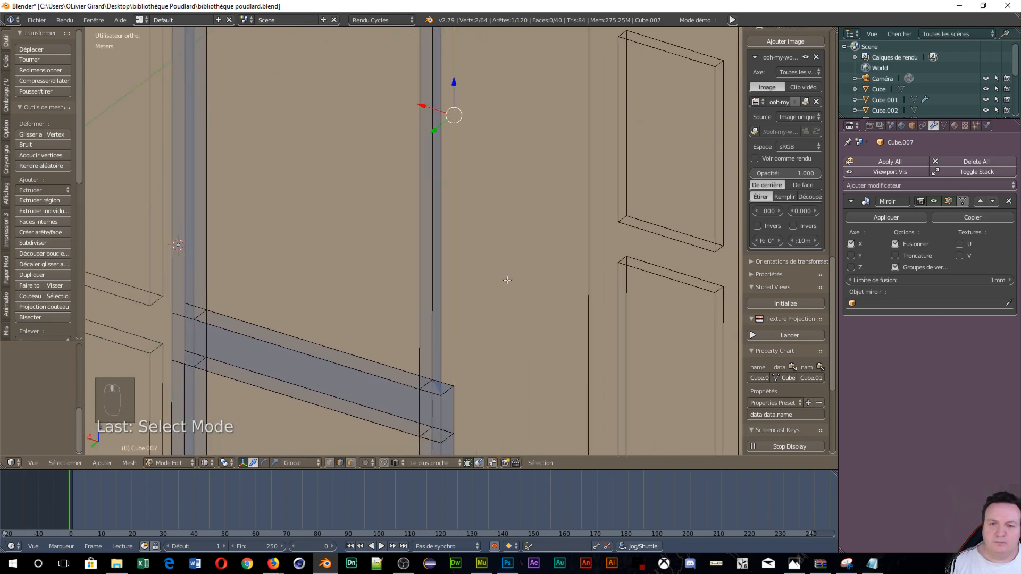
right_click(438, 313)
shift+right_click(450, 306)
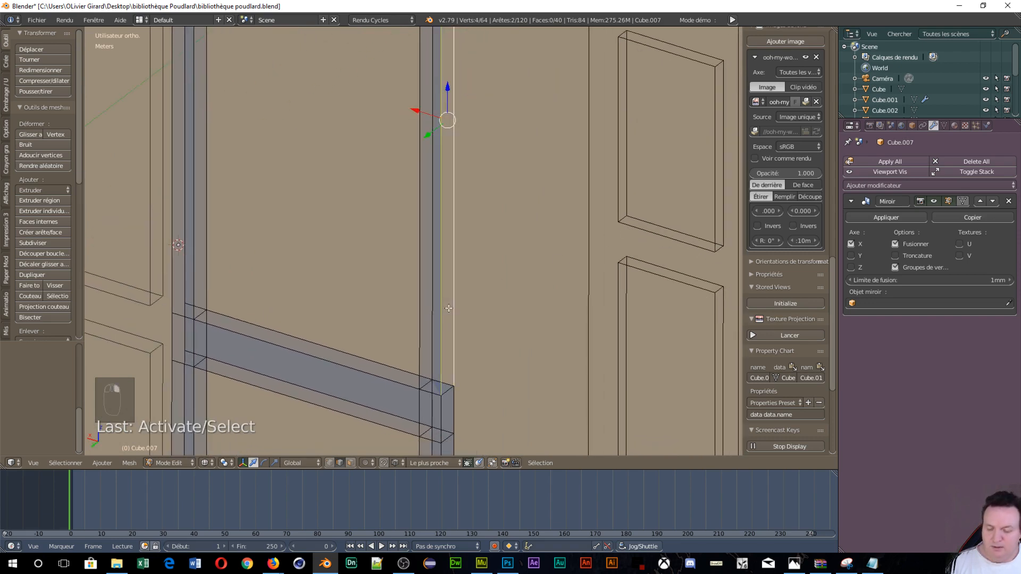
key(f)
right_click(452, 303)
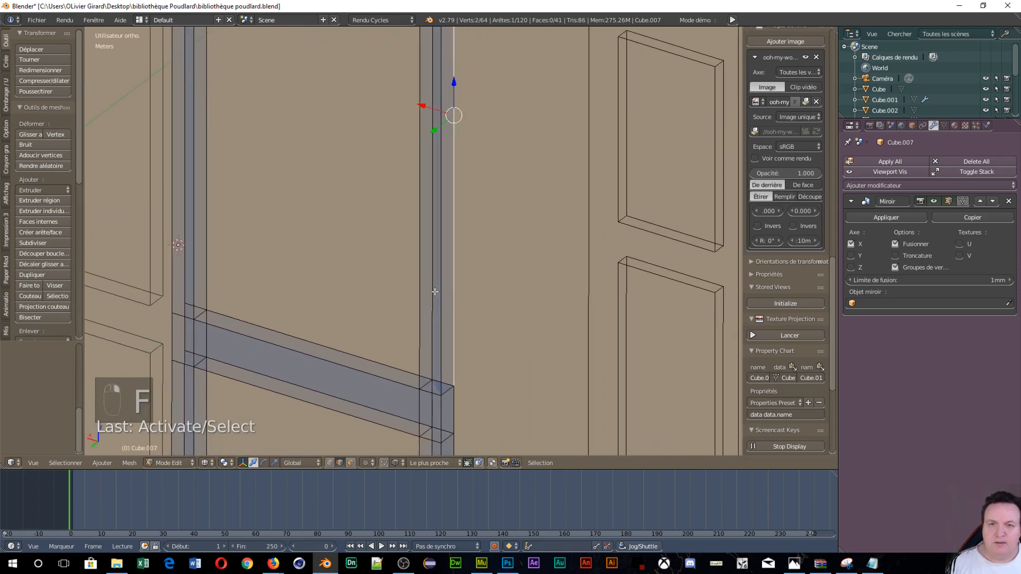
shift+right_click(434, 292)
key(f)
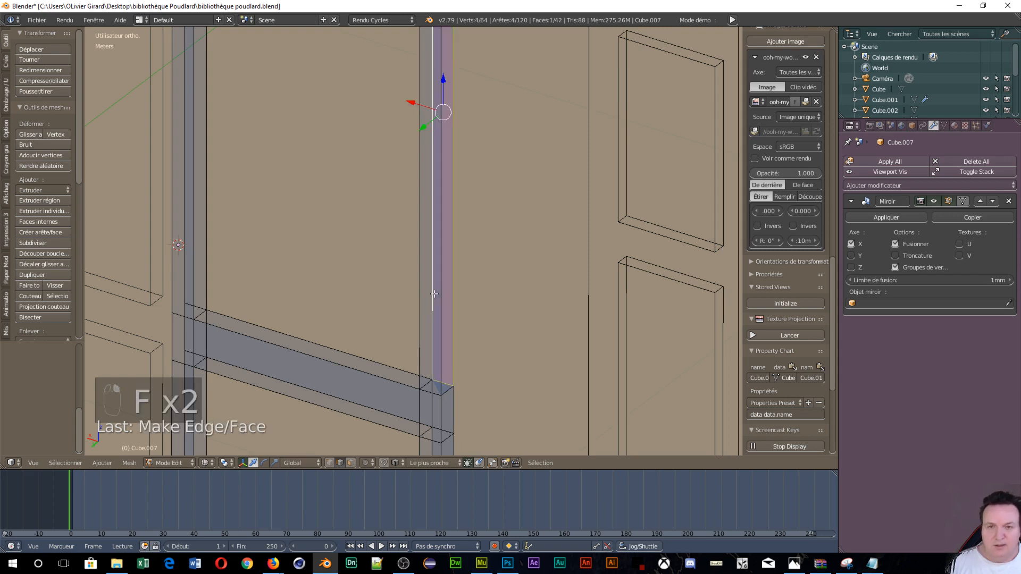
Fill the centre post's open side face above the middle rail, facing the outer post
right_click(192, 287)
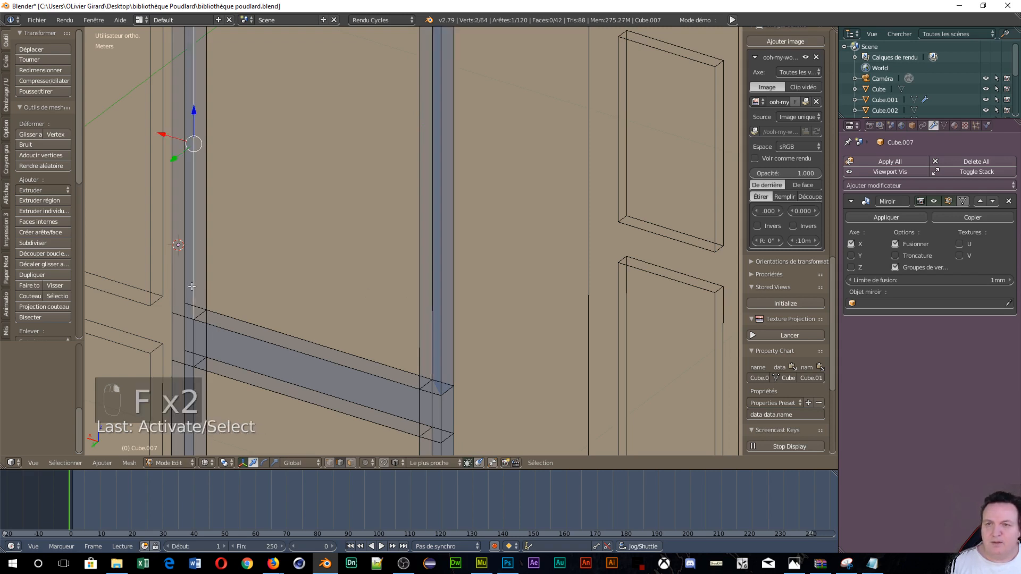
shift+right_click(210, 261)
key(f)
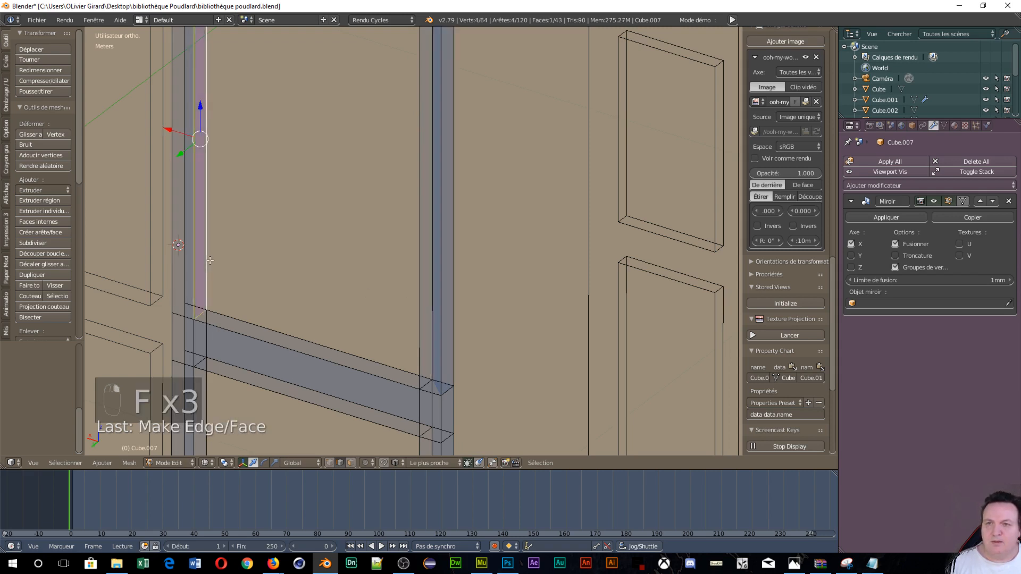
Fill the middle rail's open top and underside faces between its front and back edges
right_click(252, 341)
shift+right_click(259, 324)
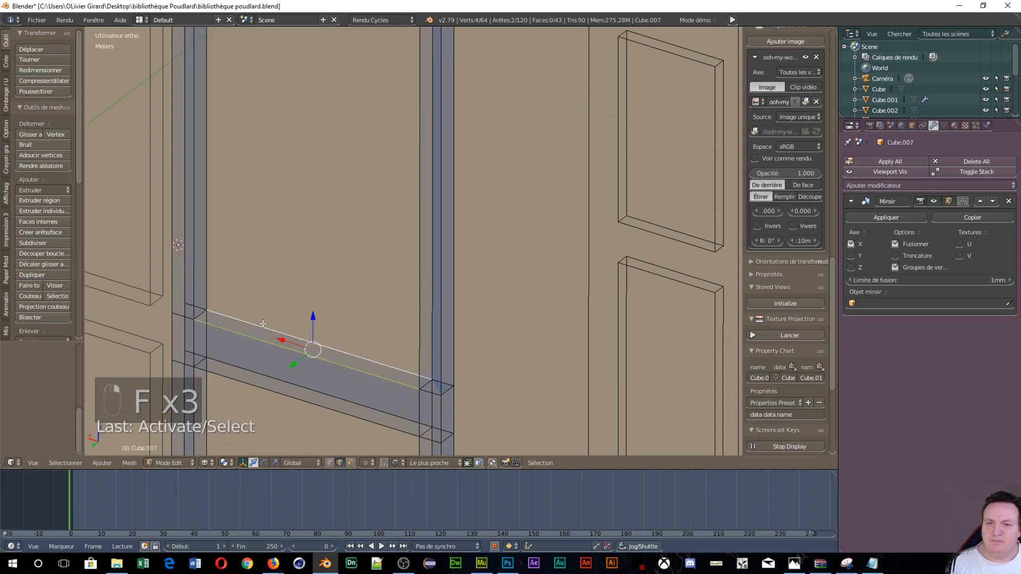
key(f)
scroll(287, 372, down, 2)
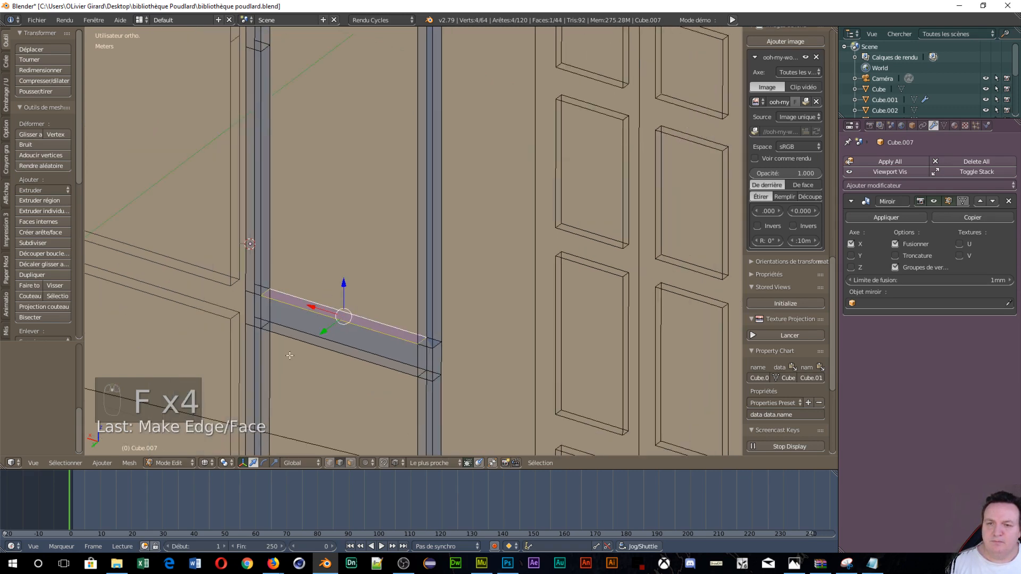
right_click(306, 344)
shift+right_click(281, 364)
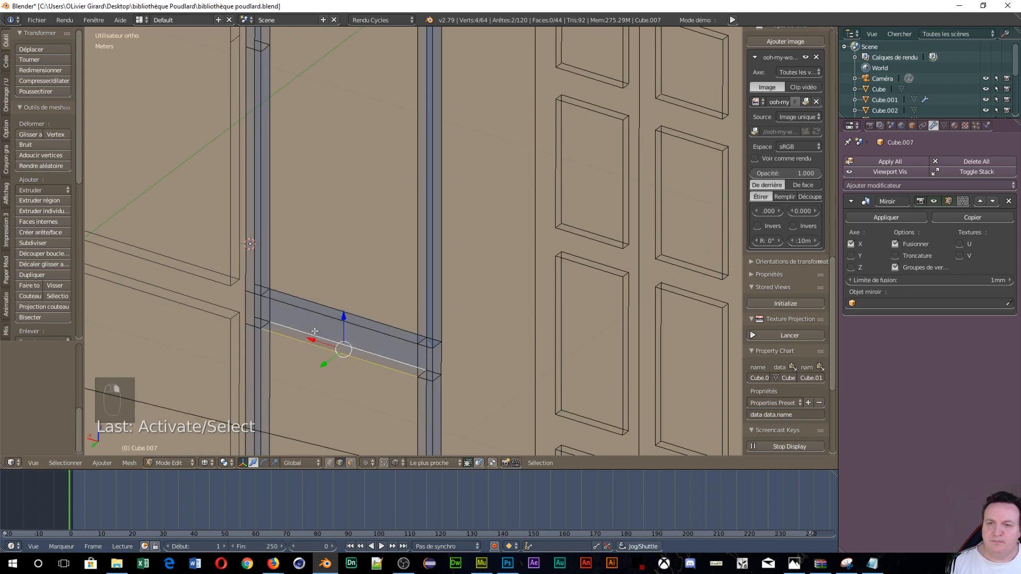
key(f)
Fill the remaining open faces around the gap between the middle and lower rails: both posts' inner sides and the lower rail's top
right_click(270, 373)
shift+right_click(262, 383)
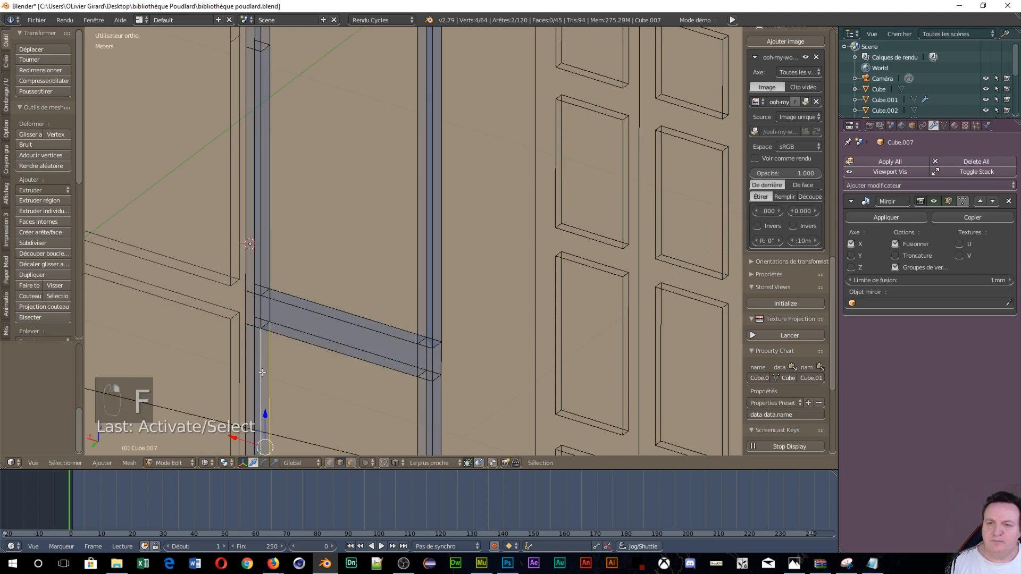
key(f)
shift+middle_drag(314, 394, 346, 101)
right_click(366, 303)
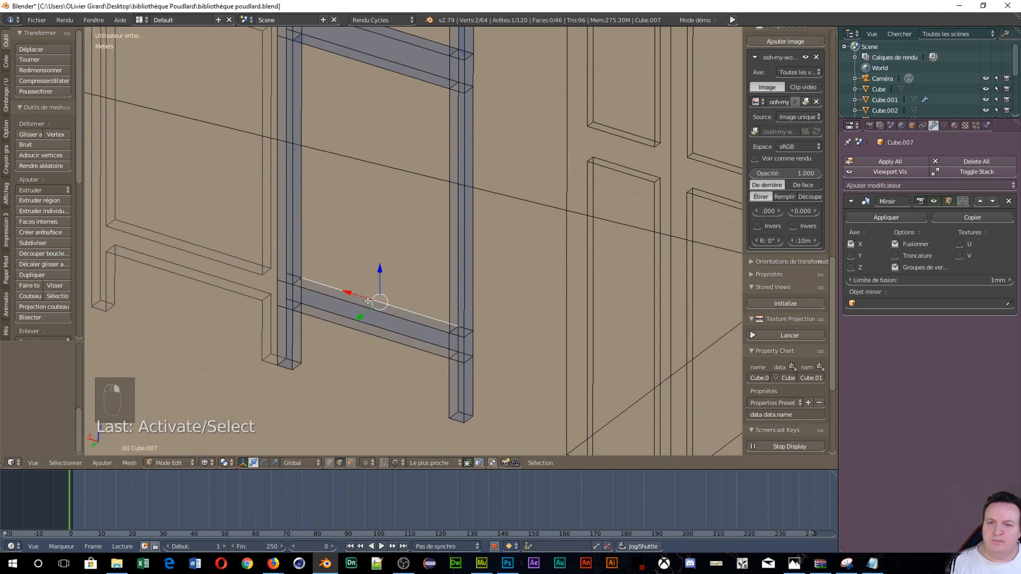
shift+right_click(366, 307)
key(f)
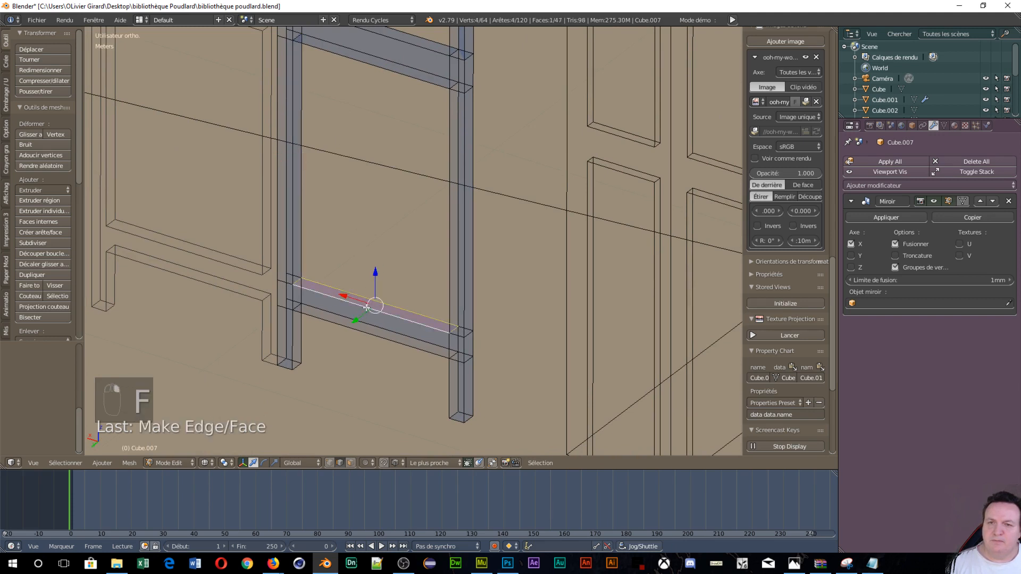
right_click(456, 264)
key(f)
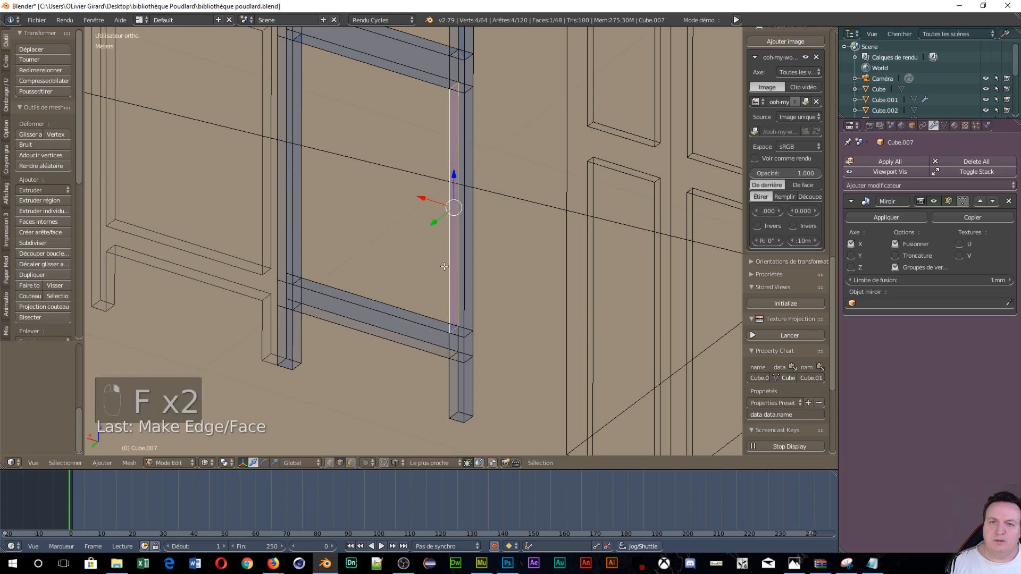
Fill the open faces below the lower rail: the inner sides of both post feet and the rail's underside
right_click(301, 330)
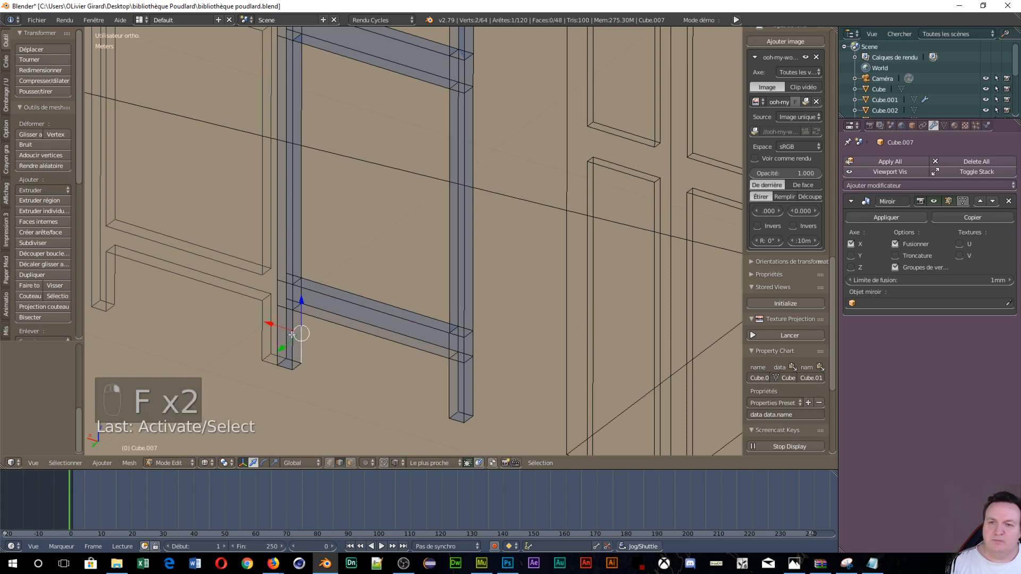
key(f)
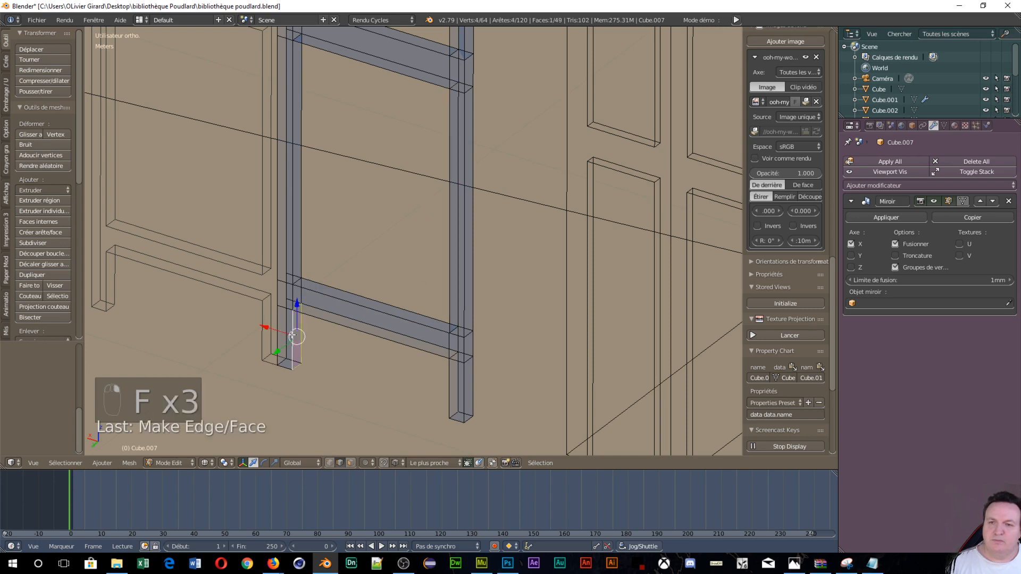
right_click(331, 320)
key(f)
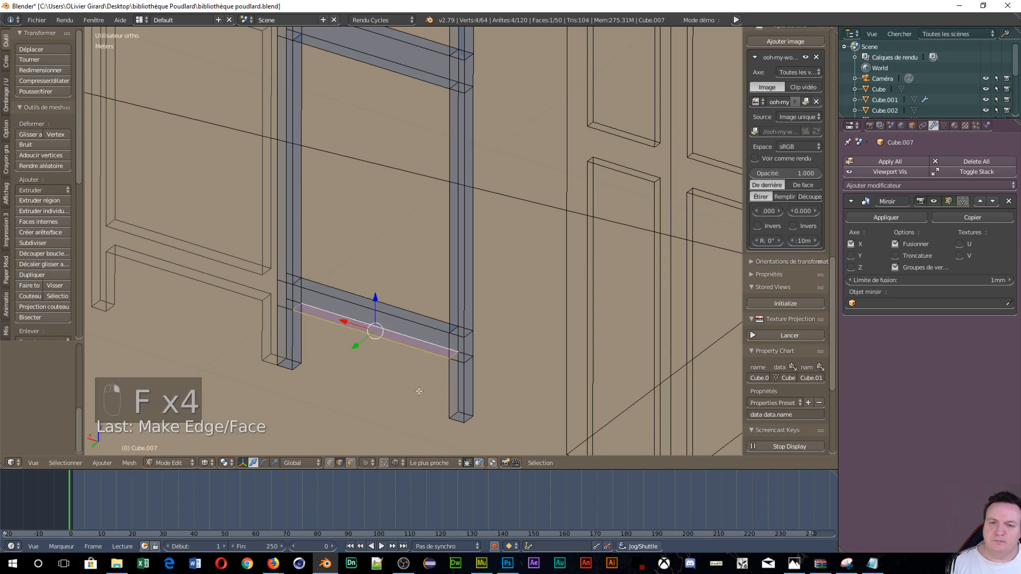
right_click(450, 385)
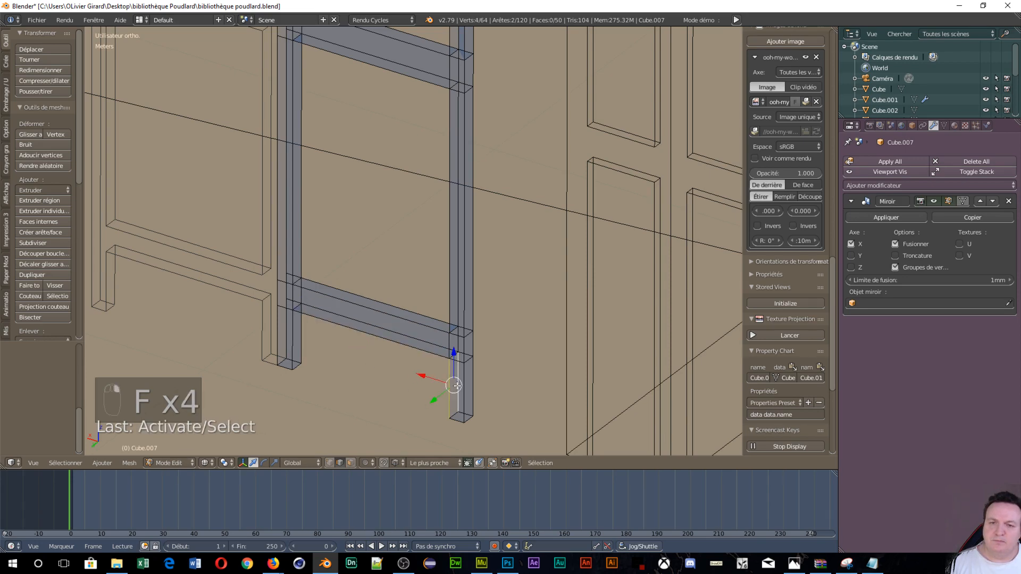
key(f)
Fill the open inner side face of the centre post's short segment between its two upper loops
shift+middle_drag(404, 217, 397, 269)
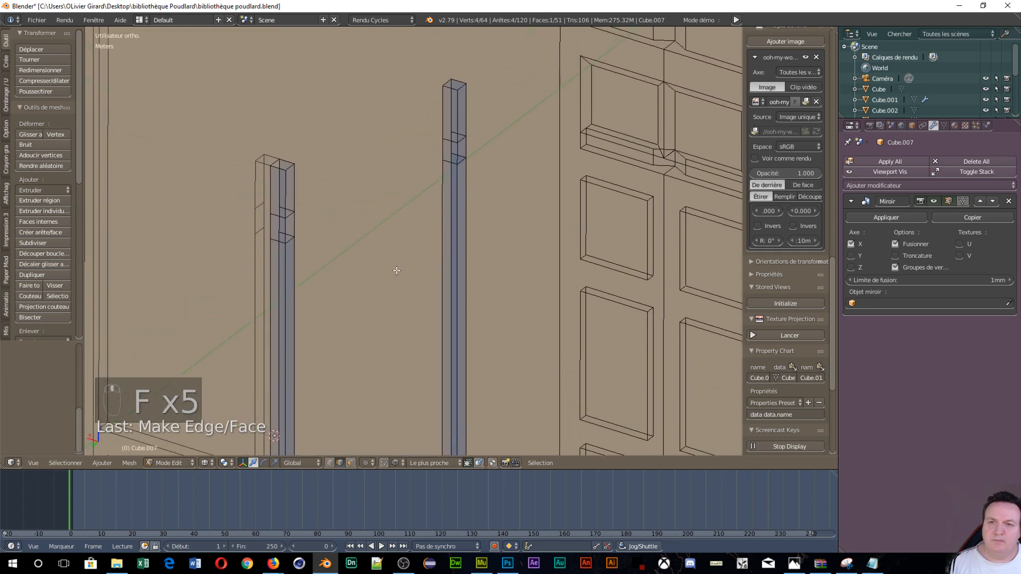
right_click(292, 218)
shift+right_click(289, 234)
key(f)
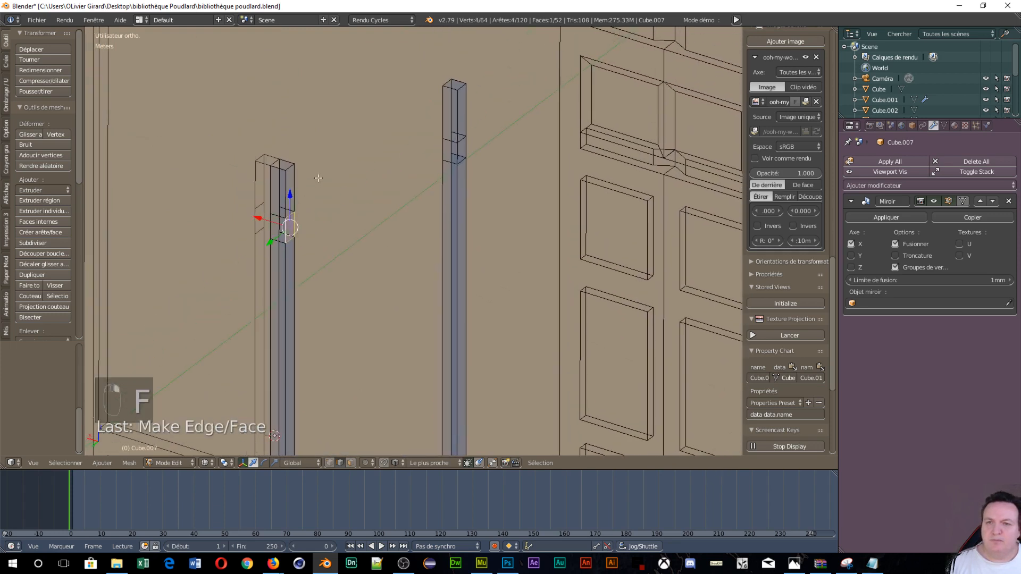
Fill the open side face of the centre post's uppermost segment and cap the top of the post
right_click(293, 179)
shift+right_click(291, 198)
key(f)
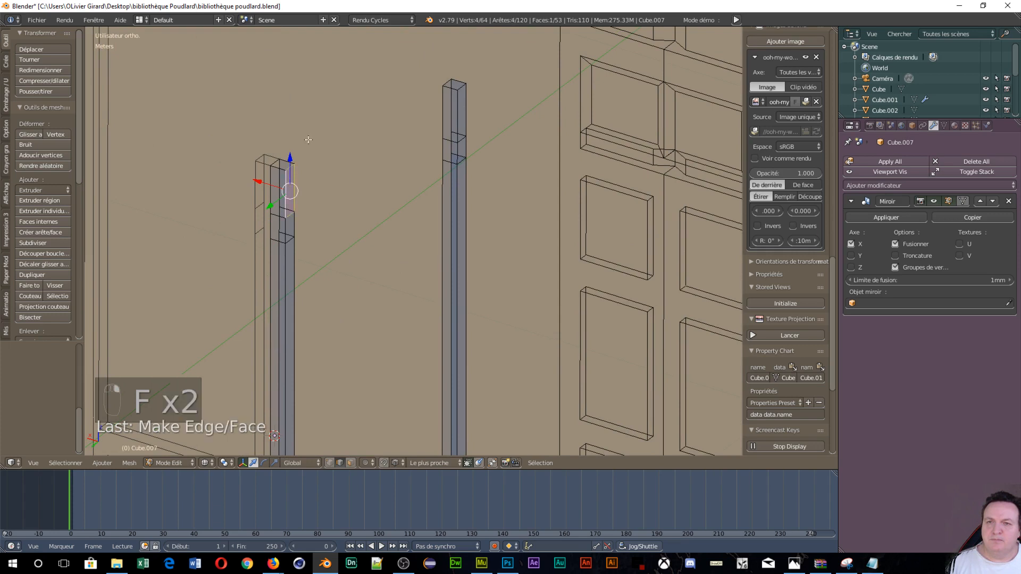
right_click(287, 161)
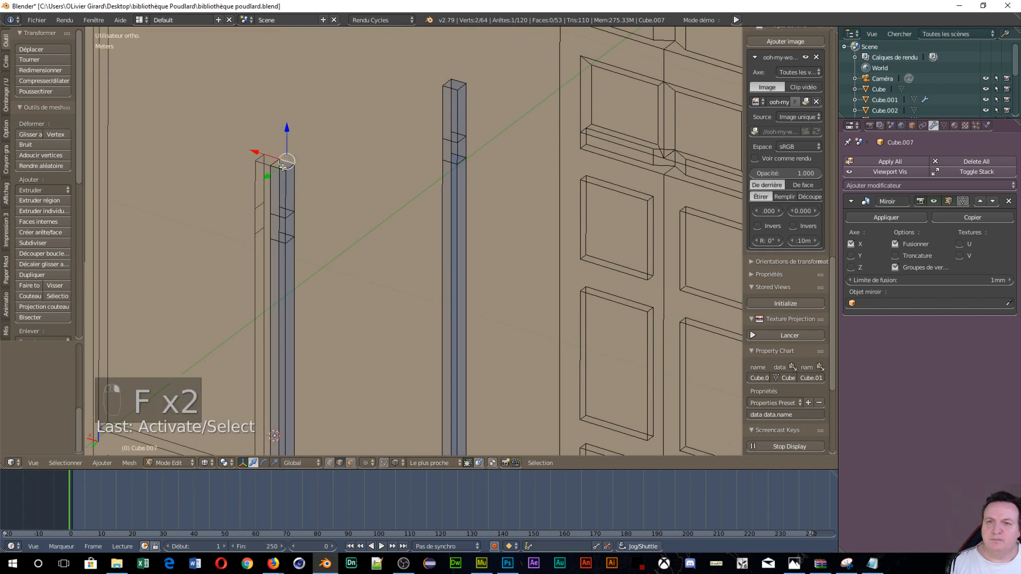
shift+right_click(279, 168)
key(f)
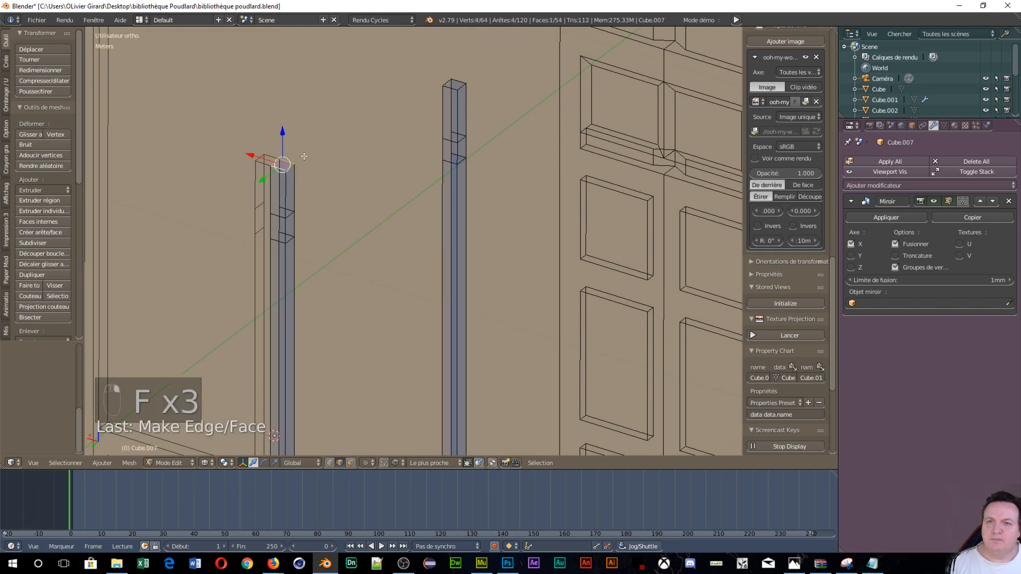
Fill the outer post's open inner side faces: the top segment, the short segment between loops and the long segment down to the middle rail
right_click(453, 125)
right_click(448, 108)
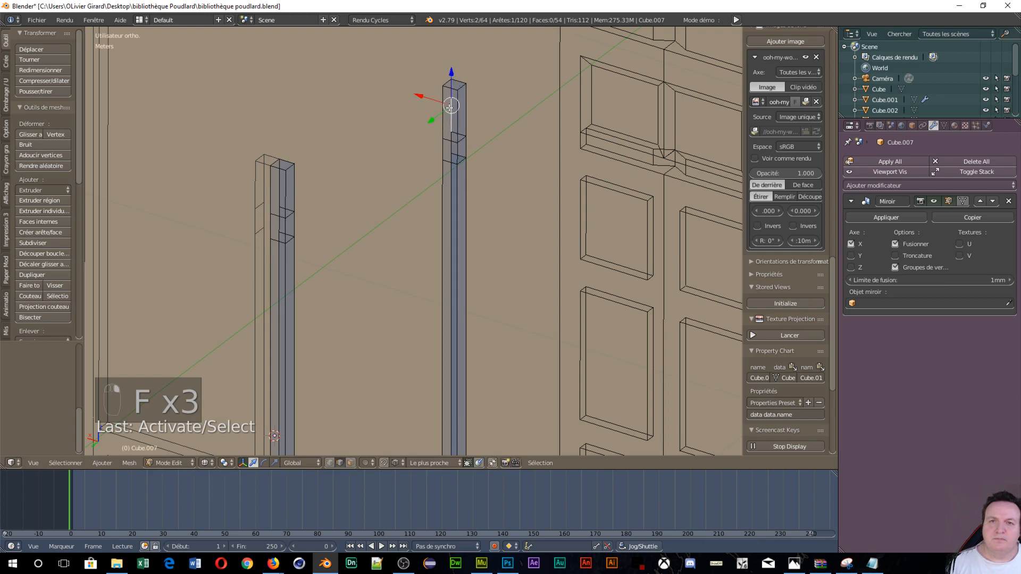
shift+right_click(446, 112)
key(f)
right_click(450, 148)
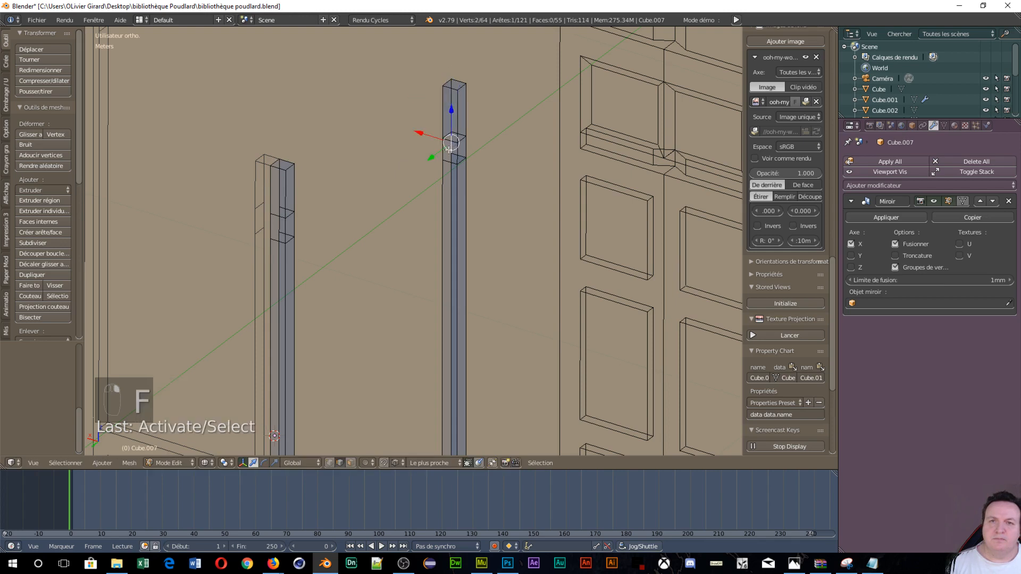
shift+right_click(444, 155)
key(f)
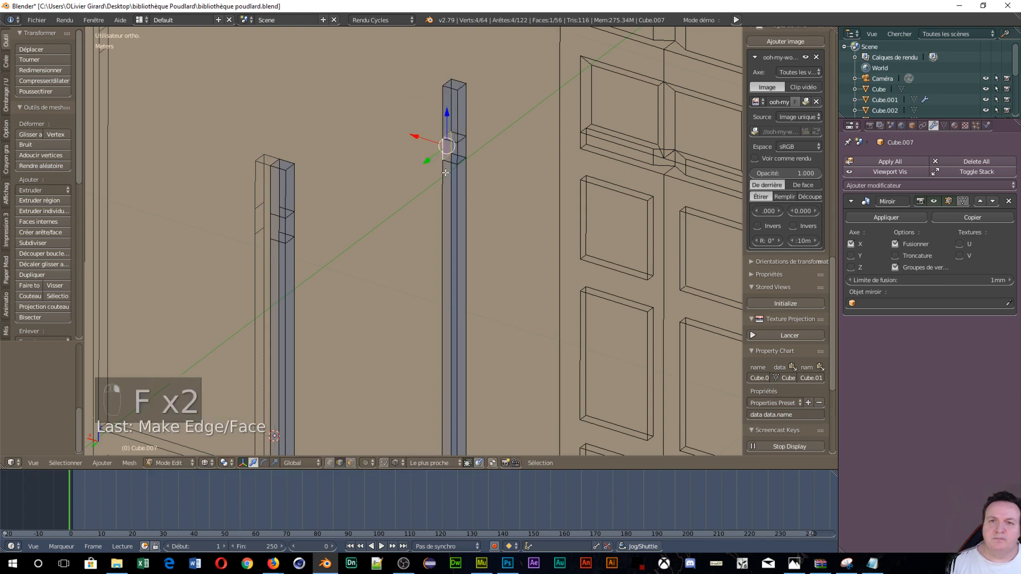
right_click(449, 193)
shift+right_click(445, 198)
key(f)
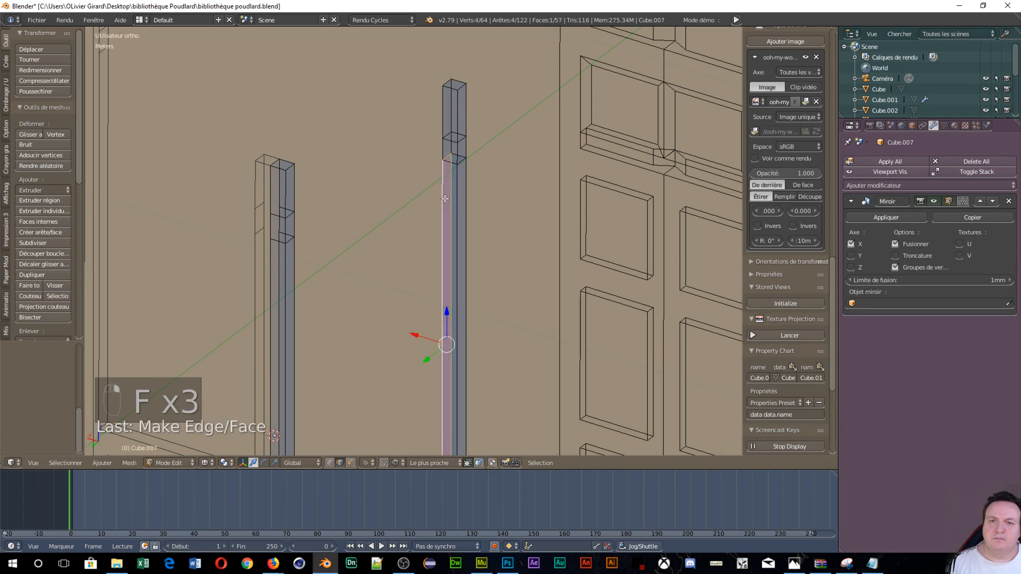
scroll(444, 198, down, 2)
scroll(444, 198, down, 1)
middle_drag(423, 230, 478, 271)
scroll(411, 208, up, 4)
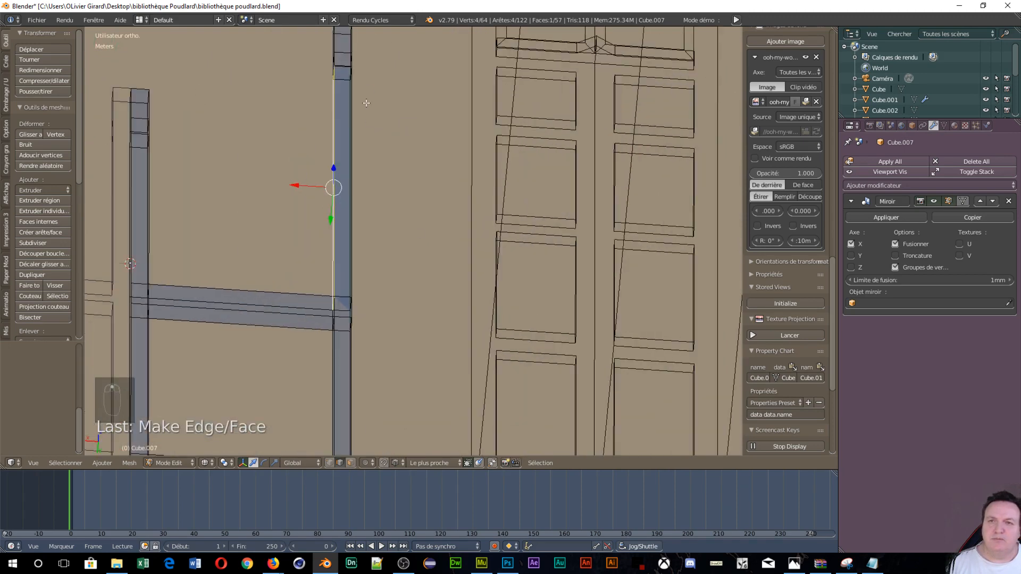
shift+middle_drag(366, 103, 370, 285)
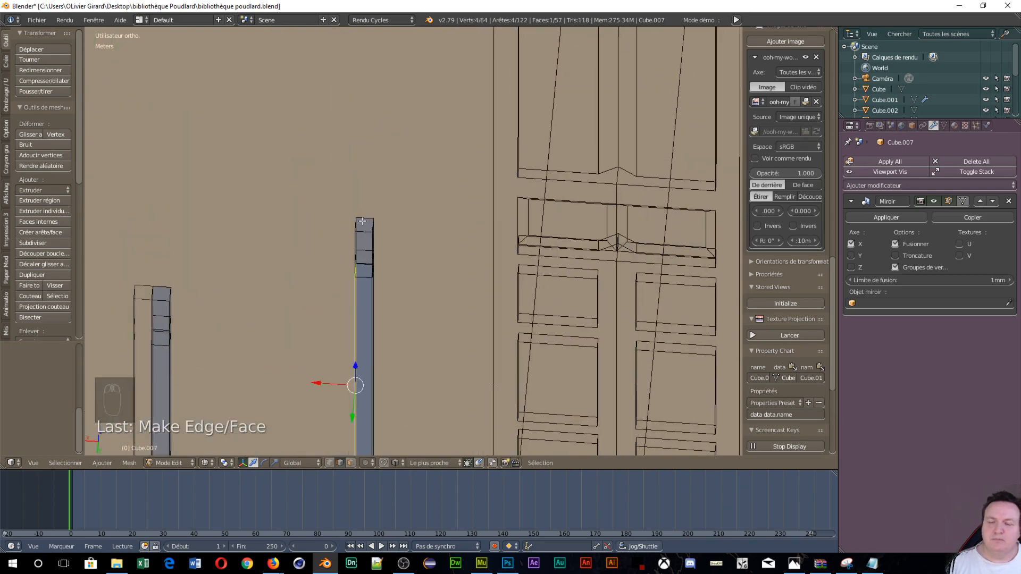
scroll(362, 232, down, 8)
middle_drag(306, 339, 301, 282)
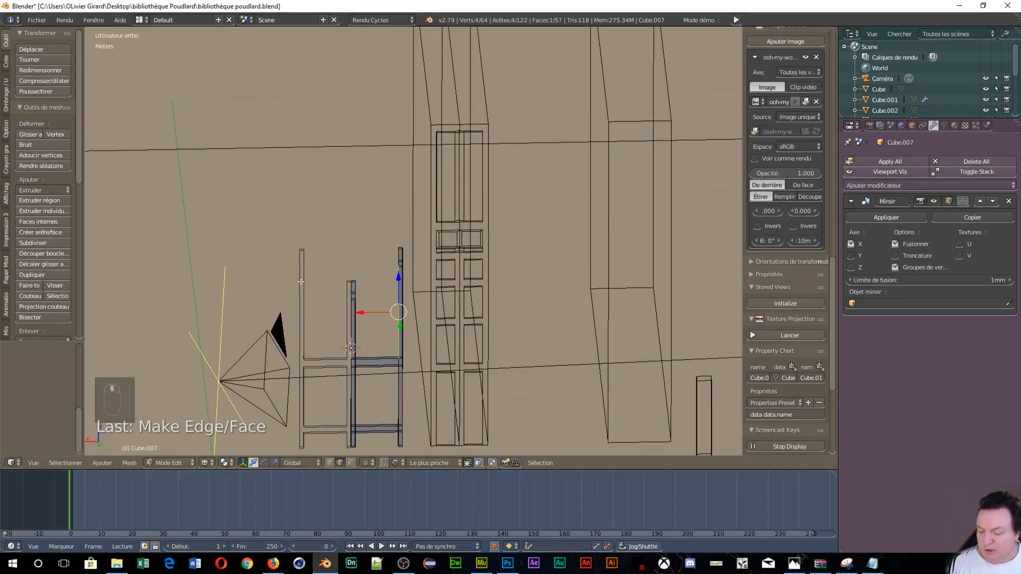
key(z)
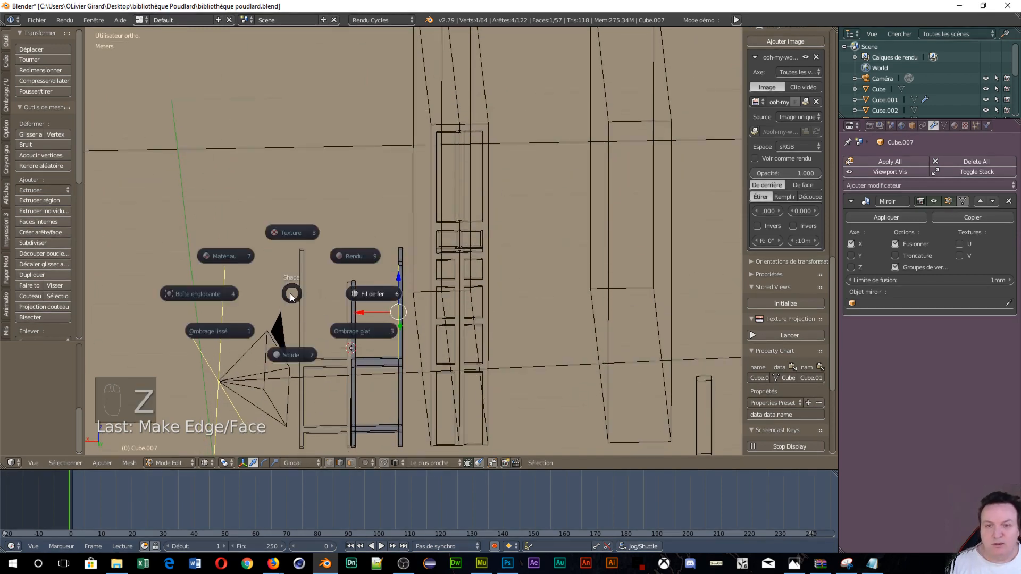
click(275, 363)
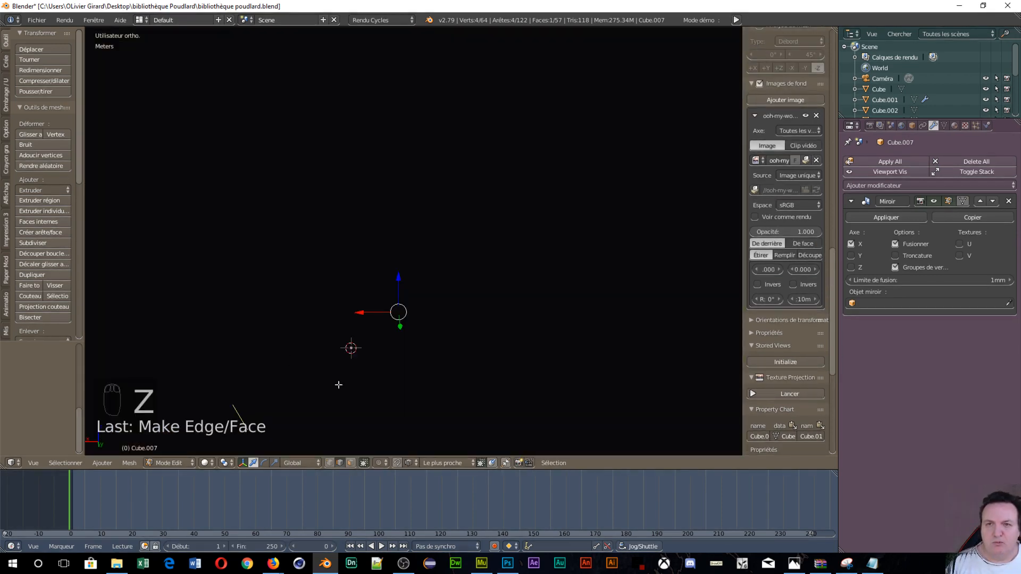
key(z)
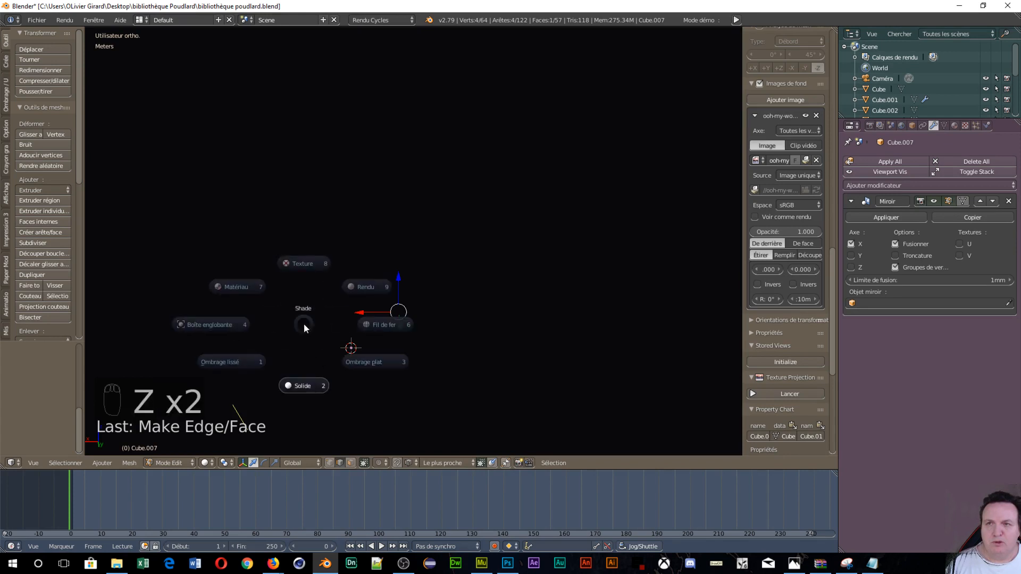
click(296, 384)
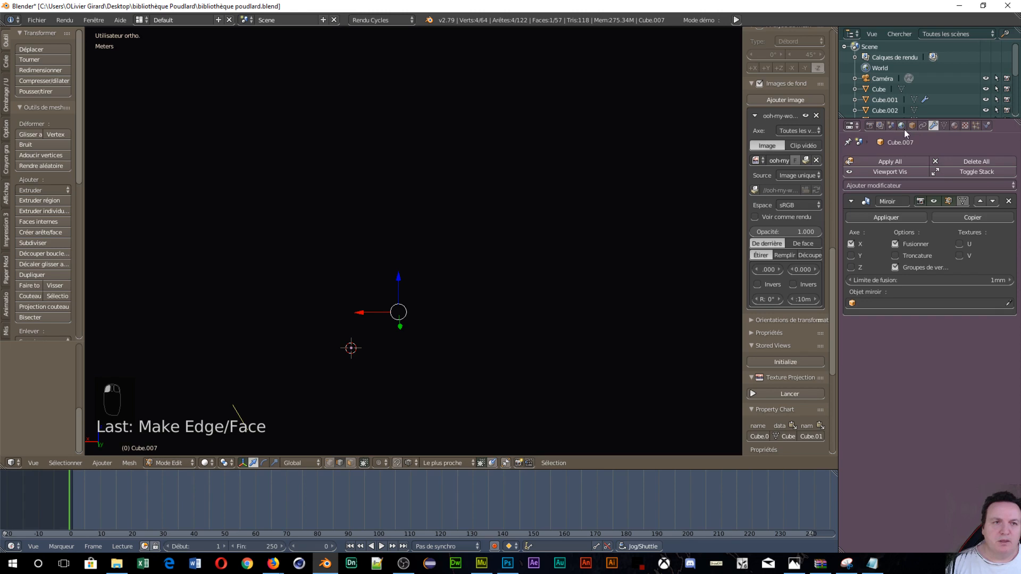
key(z)
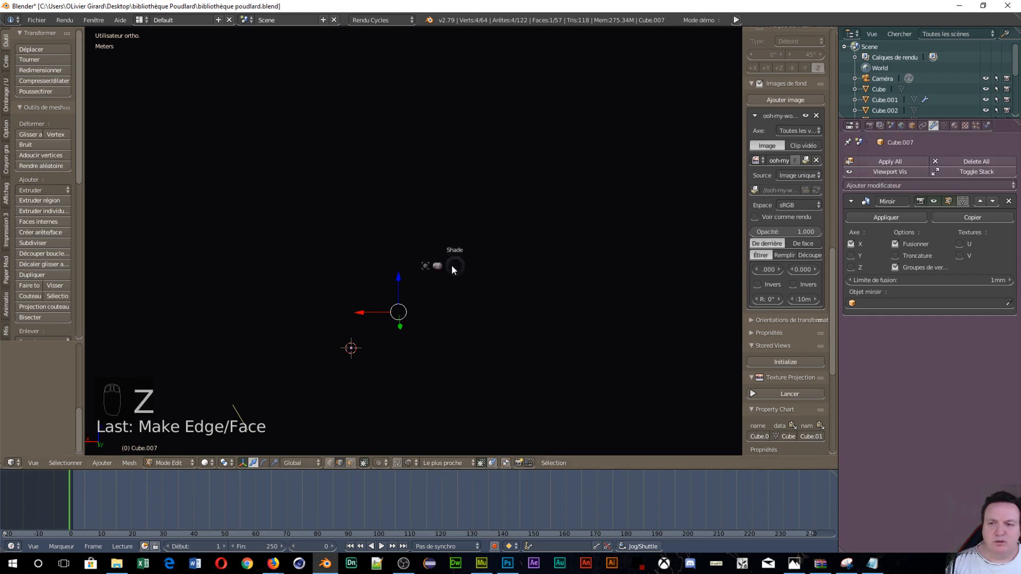
key(z)
click(452, 291)
key(z)
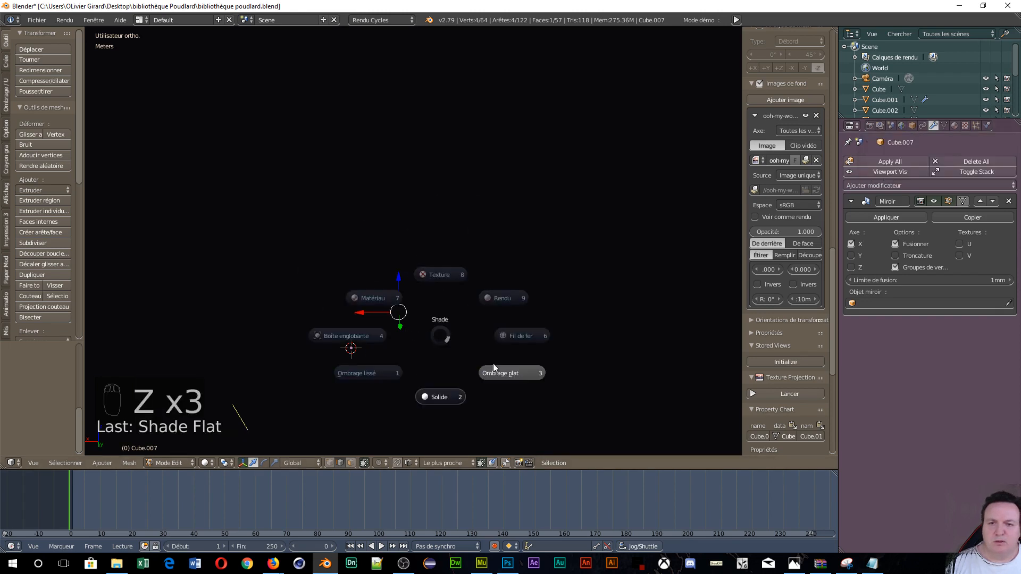
click(513, 340)
Orbit to the gate's other side and switch the viewport to solid shading
middle_drag(426, 325, 594, 354)
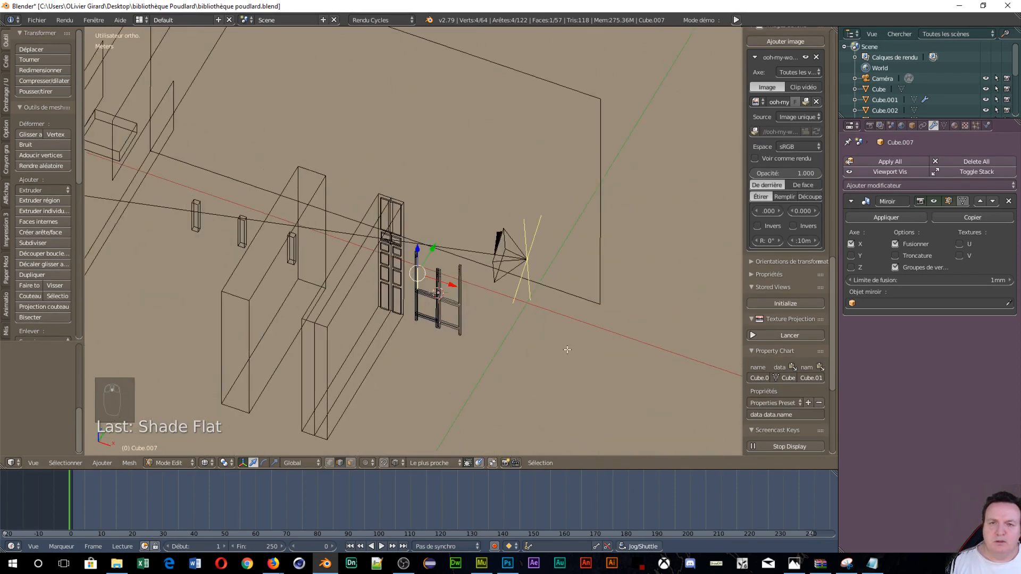
scroll(567, 350, up, 5)
key(z)
click(512, 232)
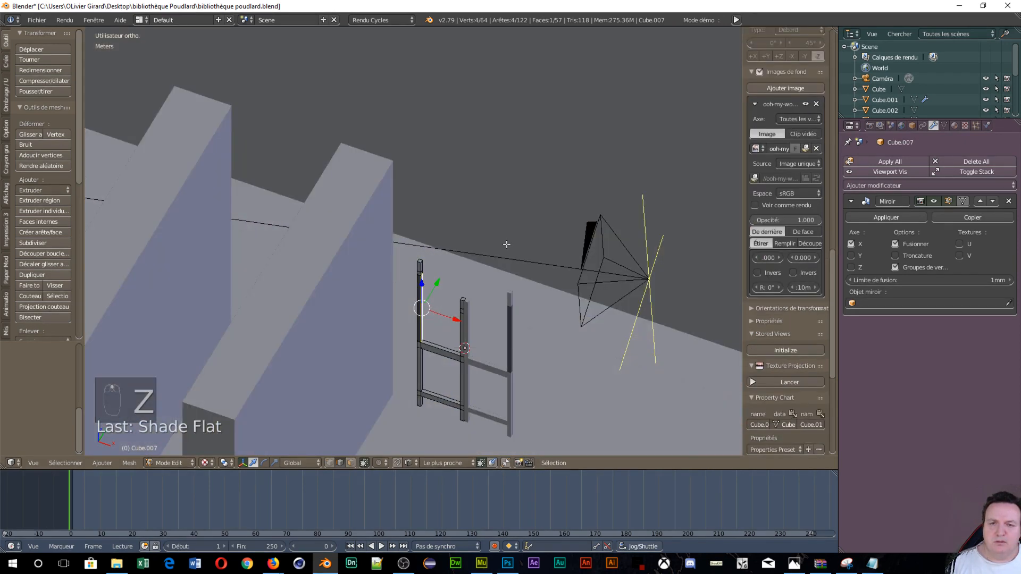
key(z)
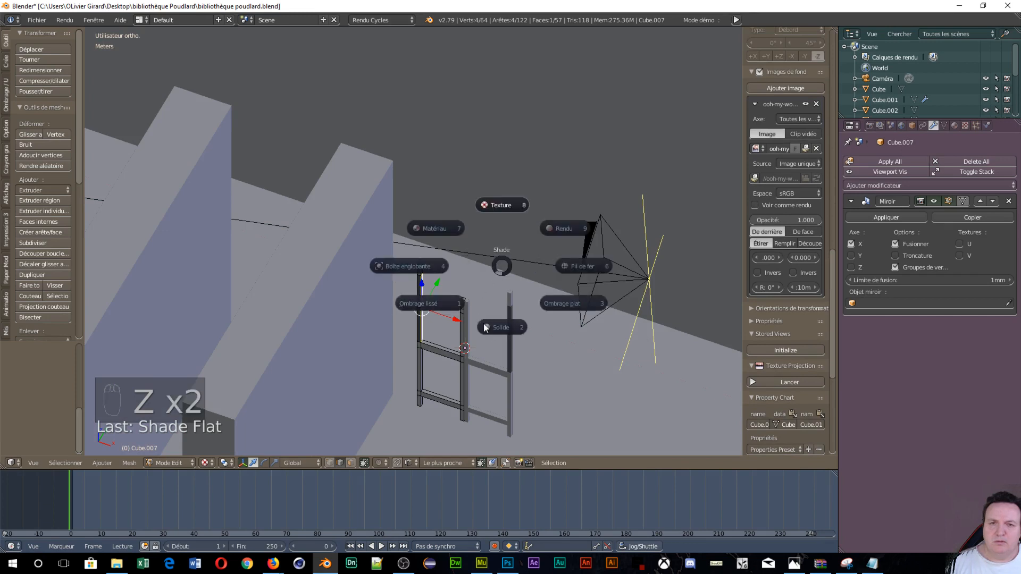
click(485, 328)
Select the entire gate mesh and recalculate its normals so they are consistent
scroll(502, 291, up, 4)
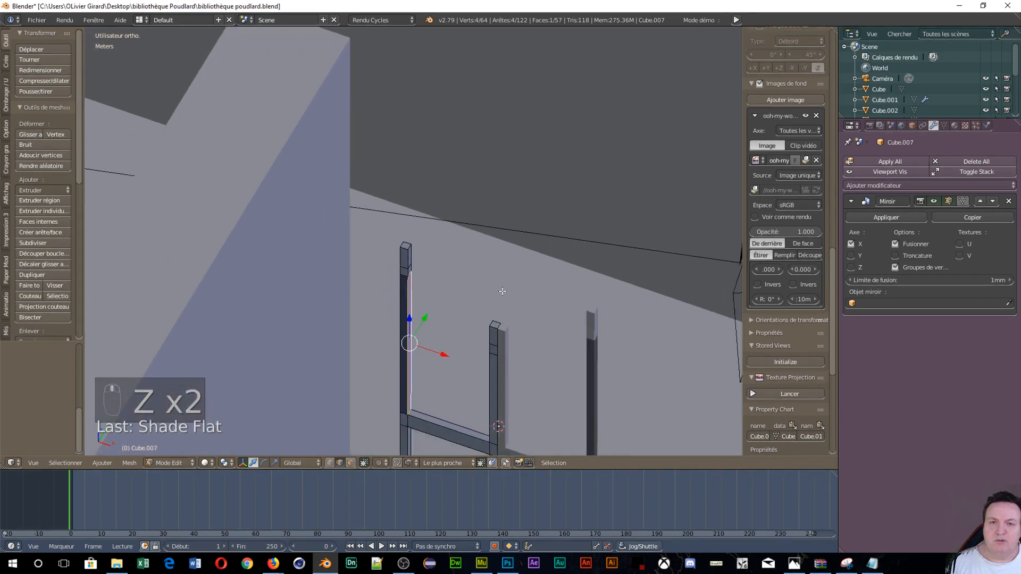
shift+middle_drag(502, 291, 379, 27)
scroll(439, 307, up, 4)
middle_drag(576, 184, 500, 173)
scroll(546, 204, down, 4)
middle_drag(546, 205, 420, 198)
shift+middle_drag(199, 99, 476, 446)
key(a)
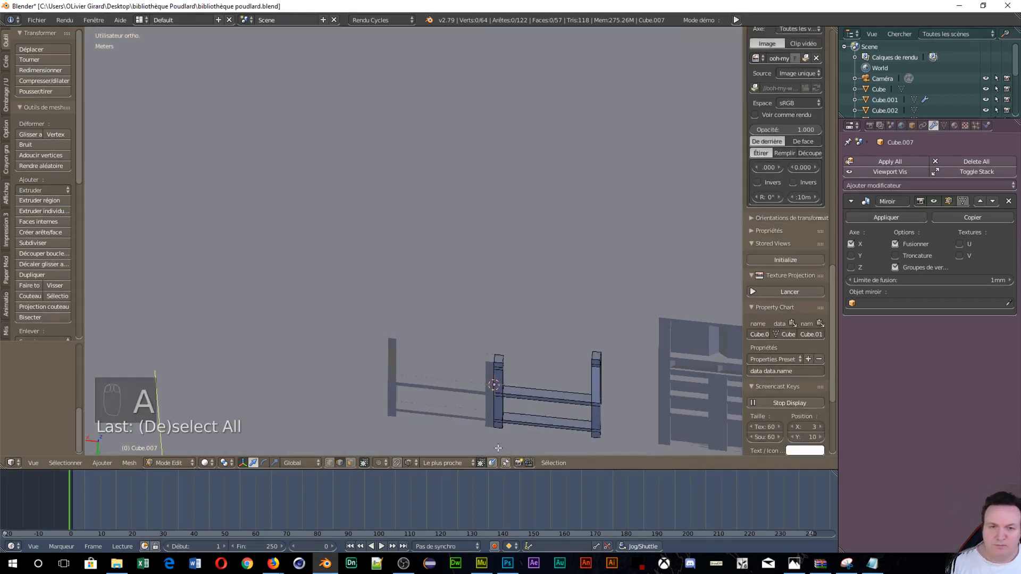
key(a)
key(a)
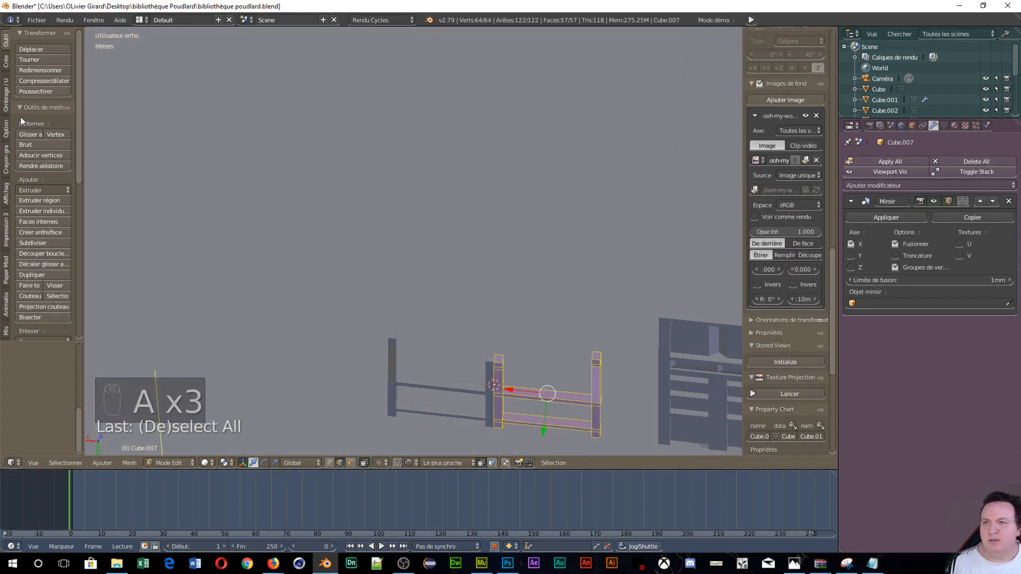
click(5, 106)
click(34, 126)
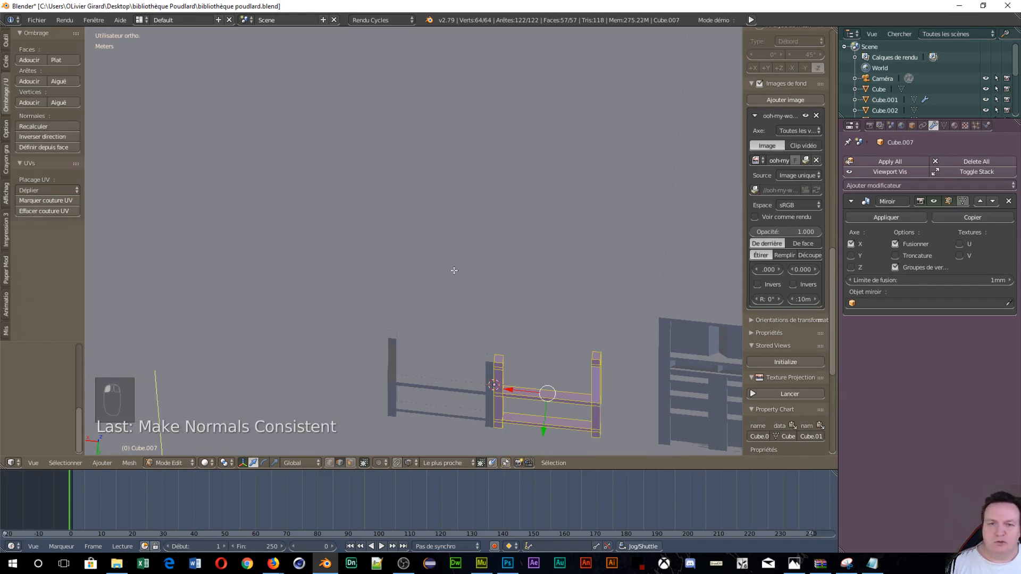
Isolate the gate in local view and inspect the shading of its posts and rails
middle_drag(452, 269, 301, 261)
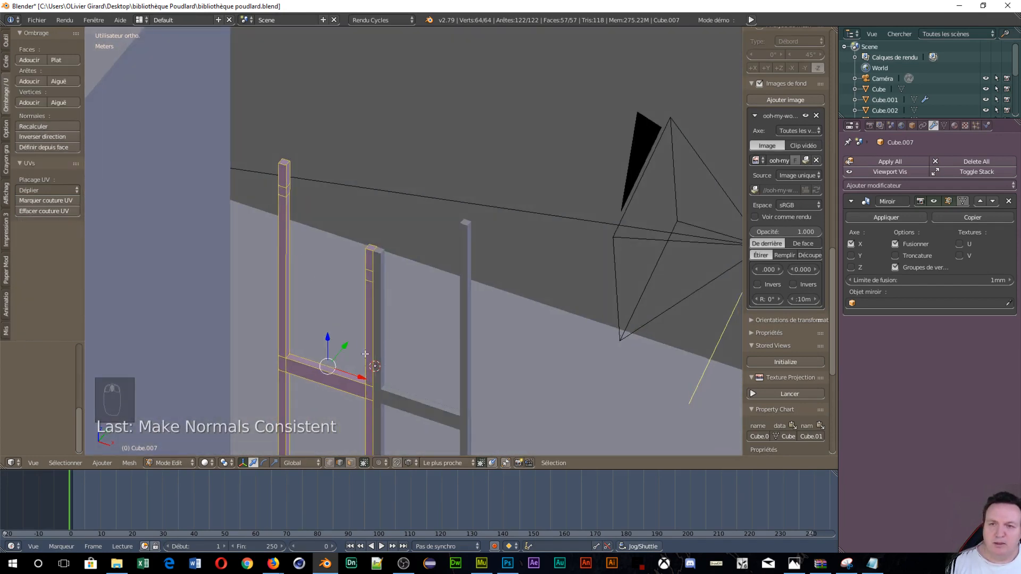
middle_drag(365, 354, 302, 375)
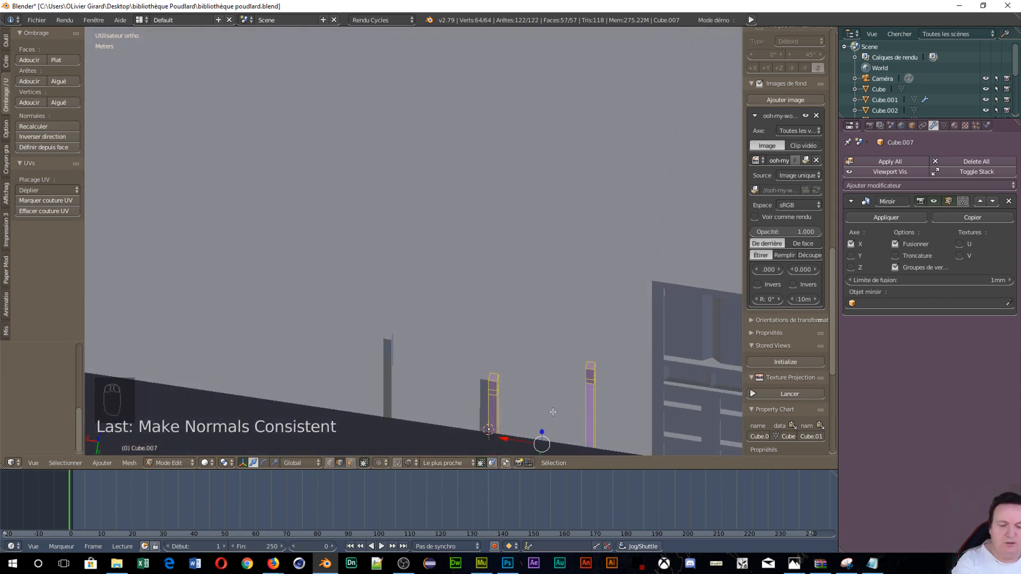
key(KP_Divide)
scroll(481, 346, up, 5)
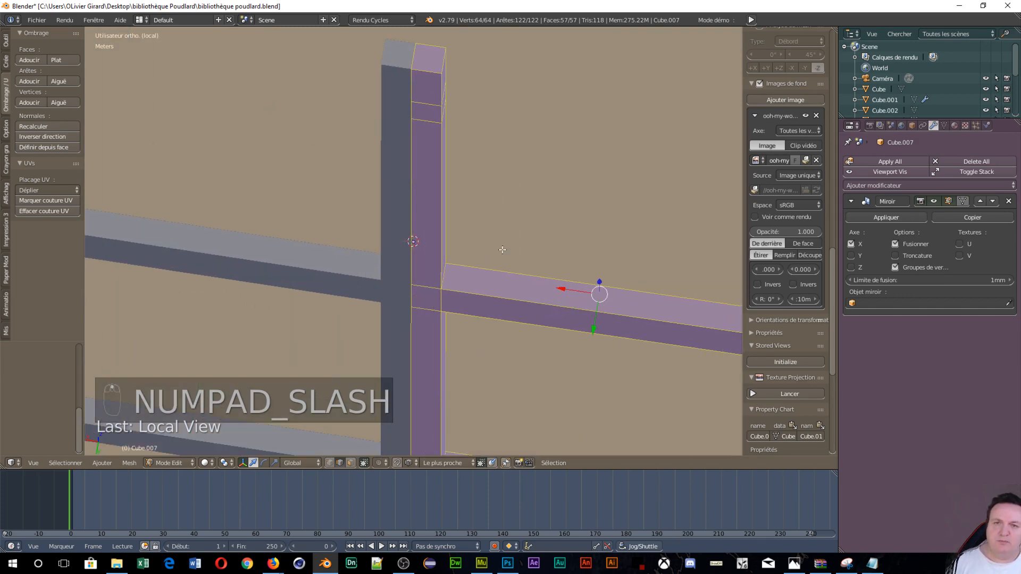
middle_drag(502, 249, 536, 250)
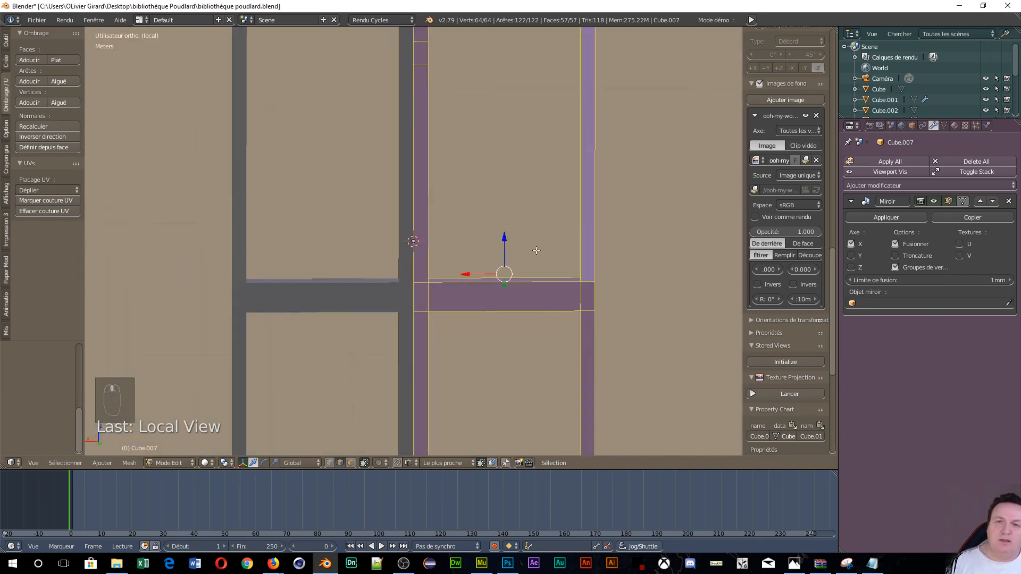
scroll(512, 211, down, 3)
scroll(502, 175, down, 6)
scroll(435, 172, up, 6)
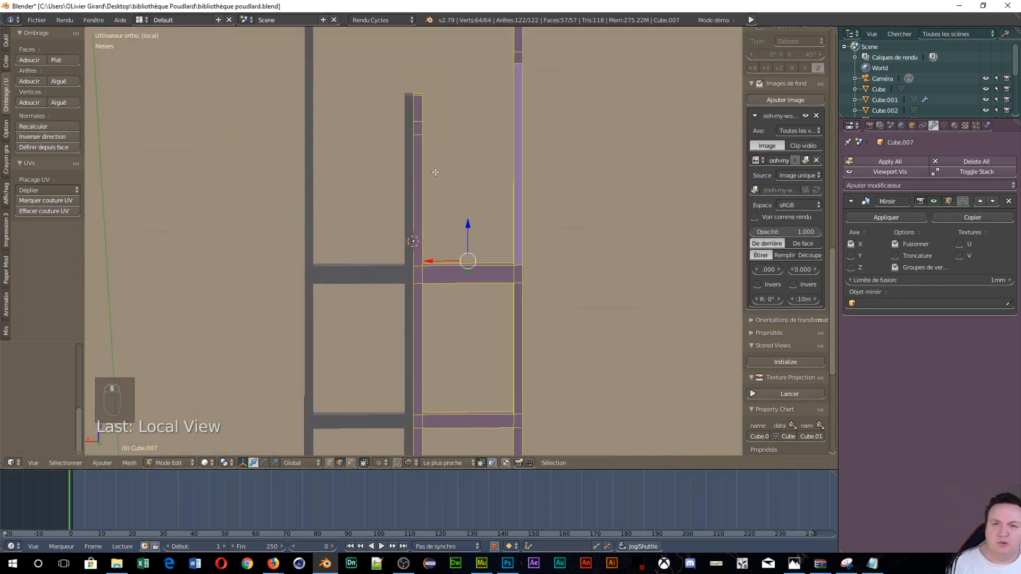
middle_drag(461, 153, 404, 314)
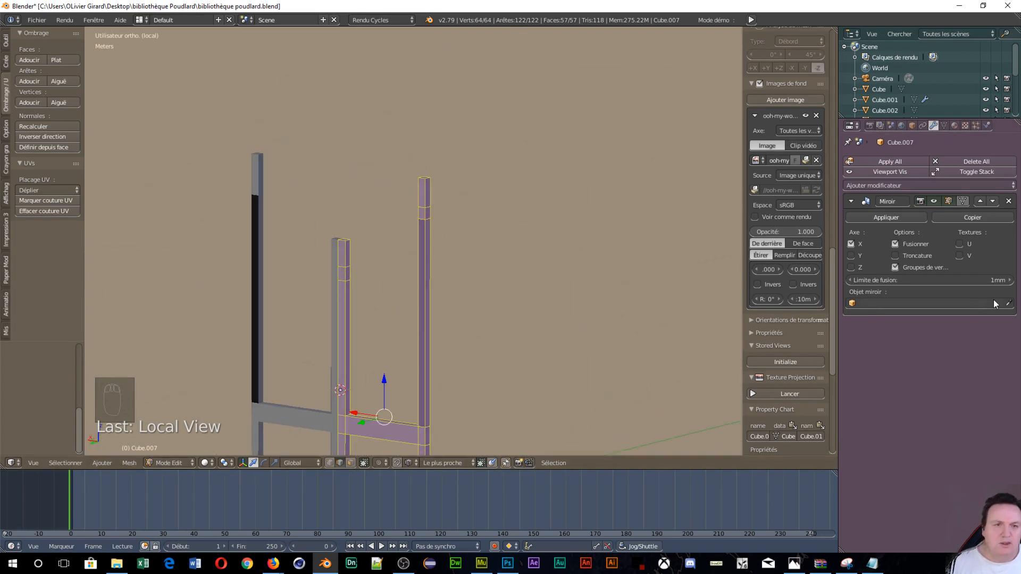
Display the face normals on the gate mesh and set their display length to 12 cm
scroll(755, 319, down, 5)
scroll(761, 324, up, 6)
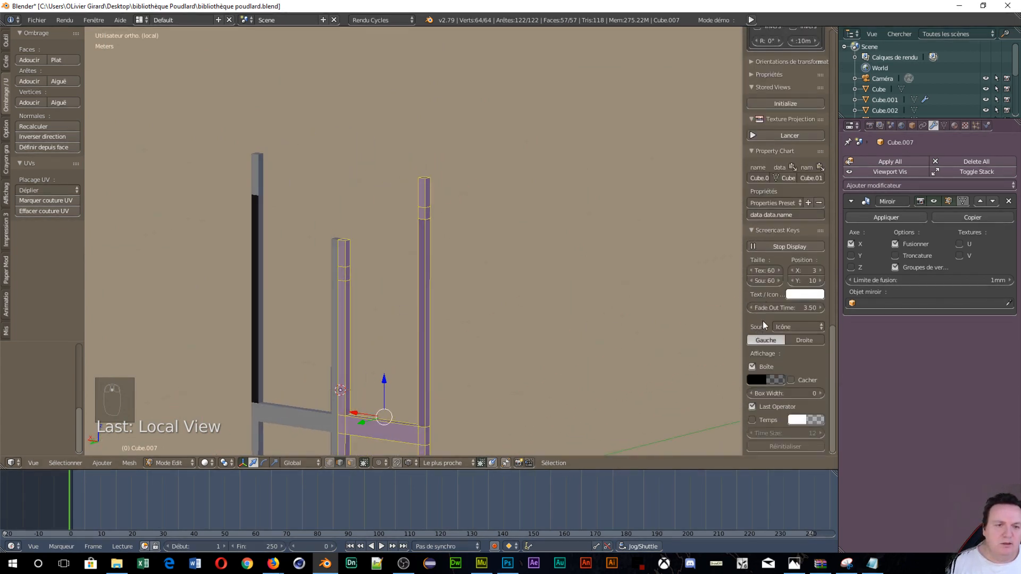
scroll(759, 313, up, 8)
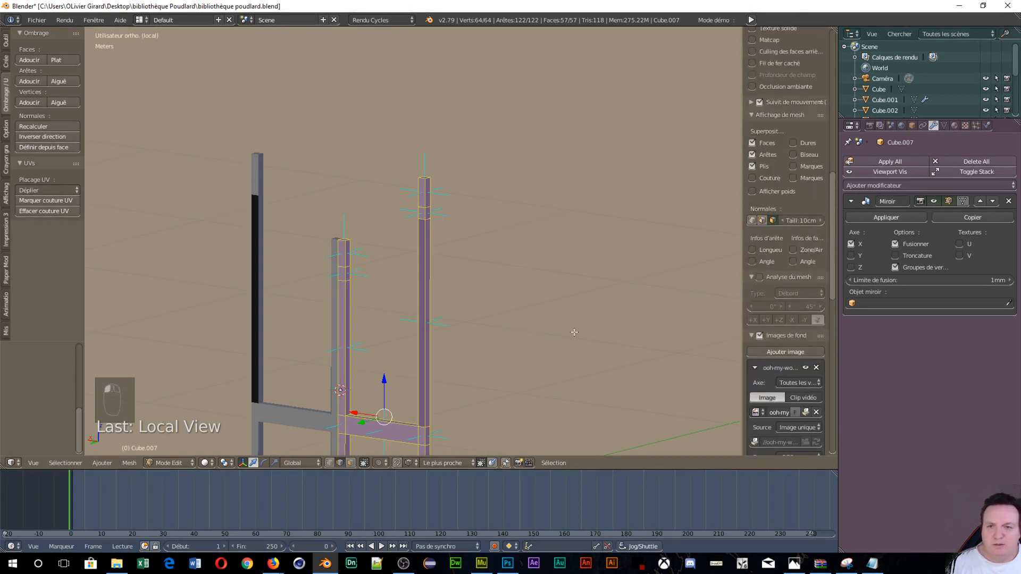
scroll(468, 362, up, 4)
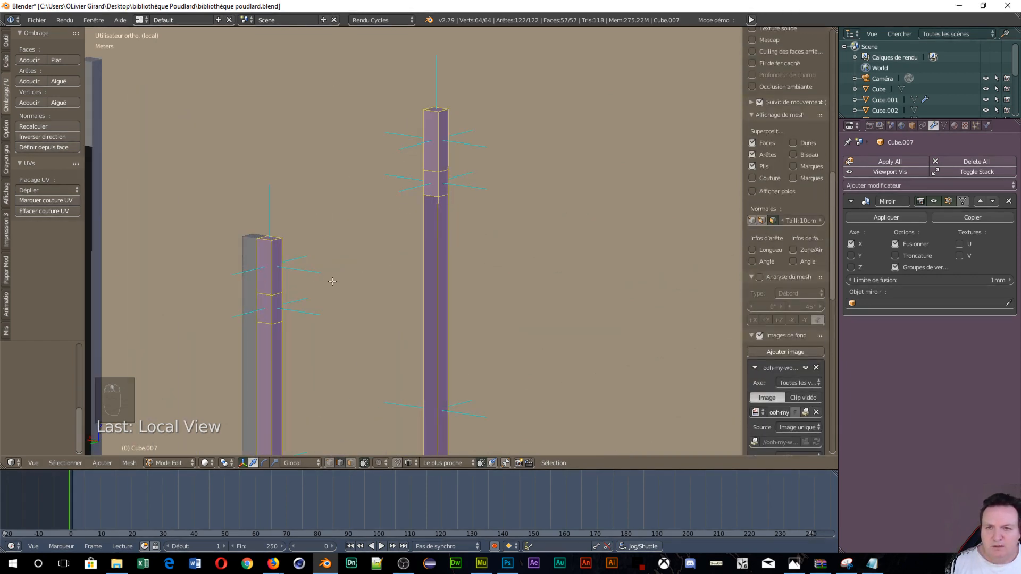
shift+middle_drag(317, 400, 336, 81)
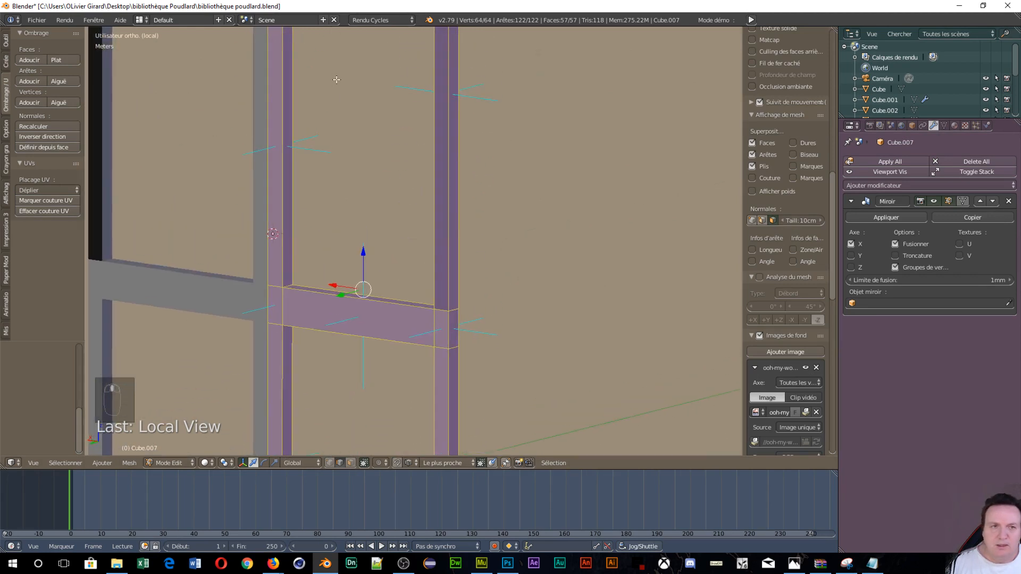
drag(788, 222, 769, 222)
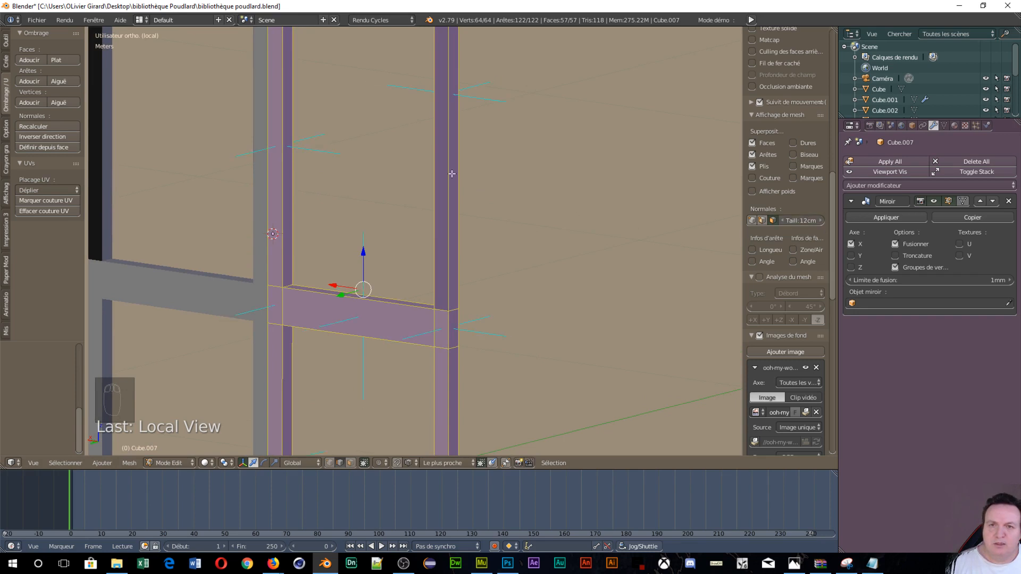
scroll(434, 140, down, 4)
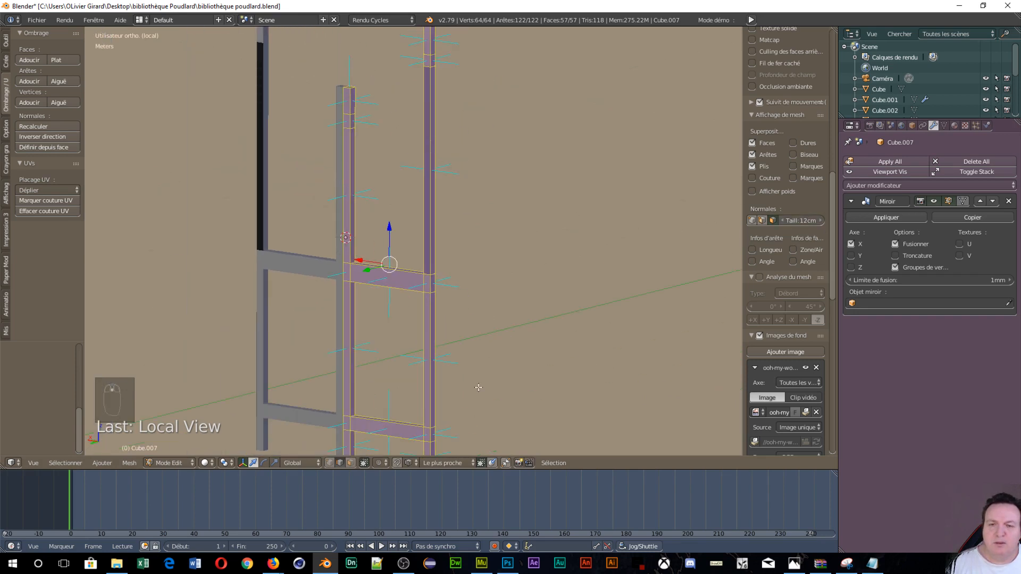
In face selection mode, select the two visible long faces of the outer post's section above the middle rail
middle_drag(505, 412, 531, 322)
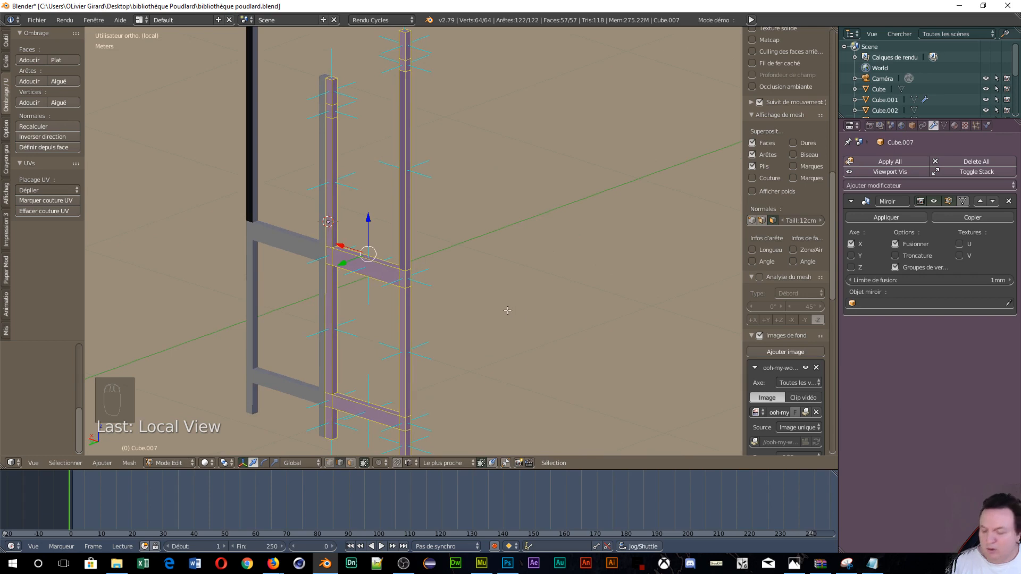
key(ctrl+Tab)
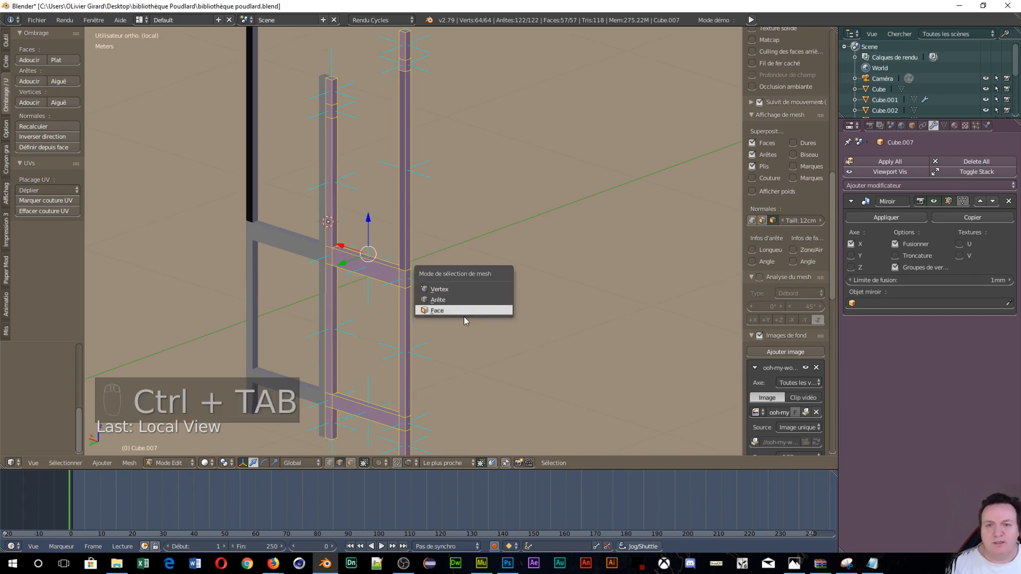
click(464, 313)
scroll(399, 158, up, 3)
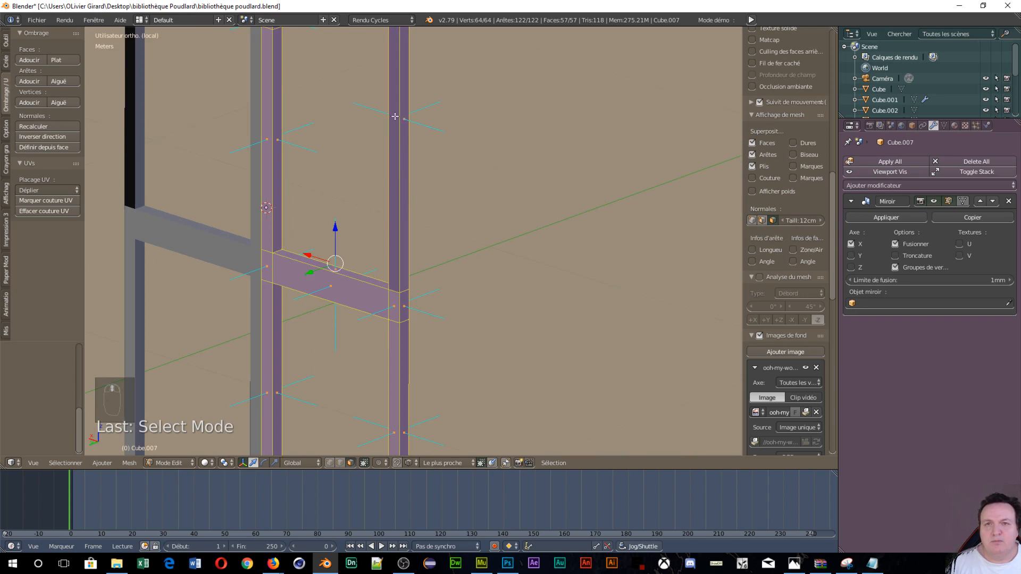
right_click(395, 116)
middle_drag(421, 137, 524, 216)
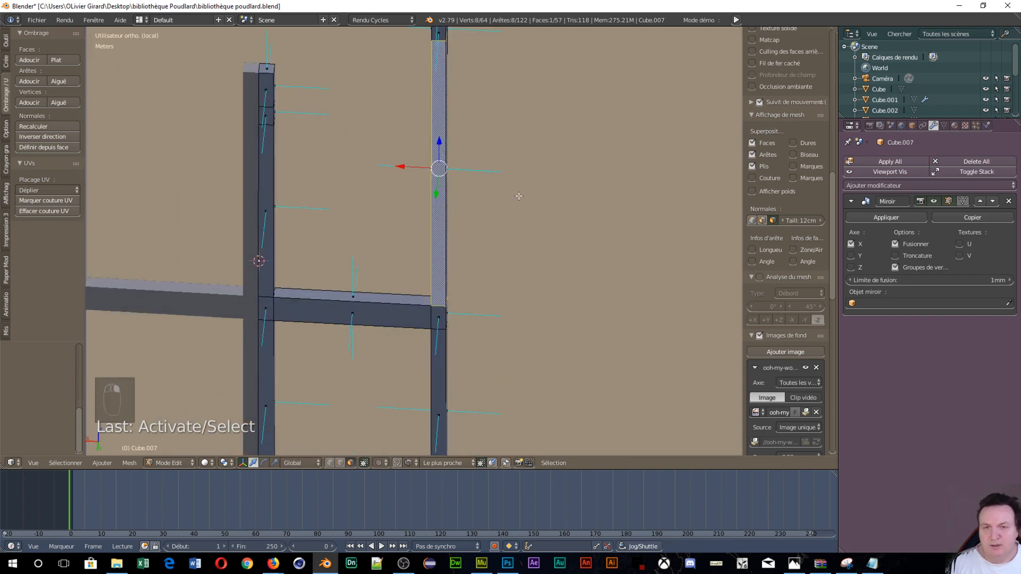
scroll(518, 169, up, 3)
scroll(519, 166, down, 3)
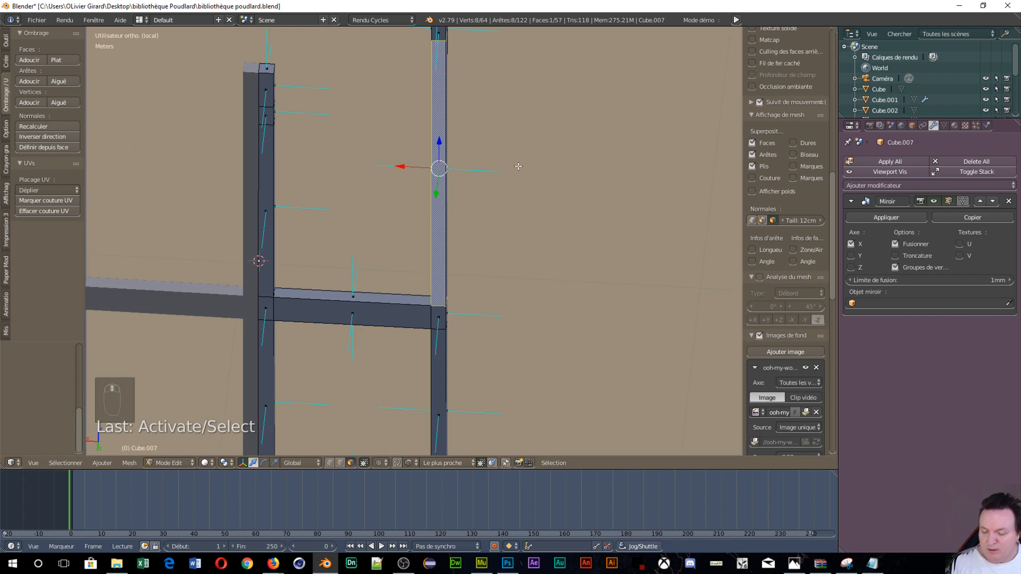
key(c)
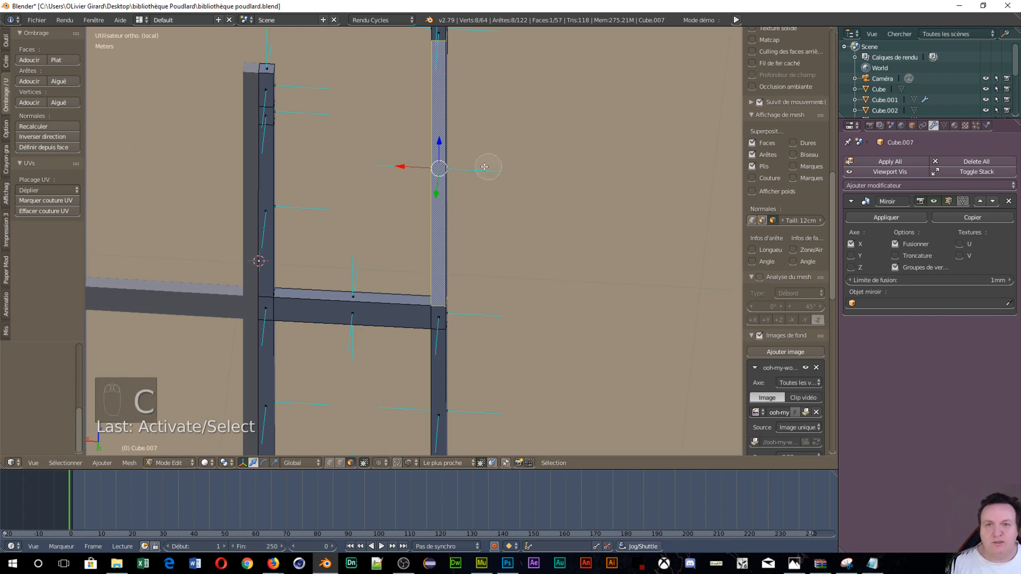
drag(485, 167, 431, 168)
right_click(419, 169)
mouse_move(419, 170)
middle_down()
mouse_move(510, 189)
mouse_move(648, 157)
mouse_move(542, 176)
mouse_move(577, 155)
middle_up()
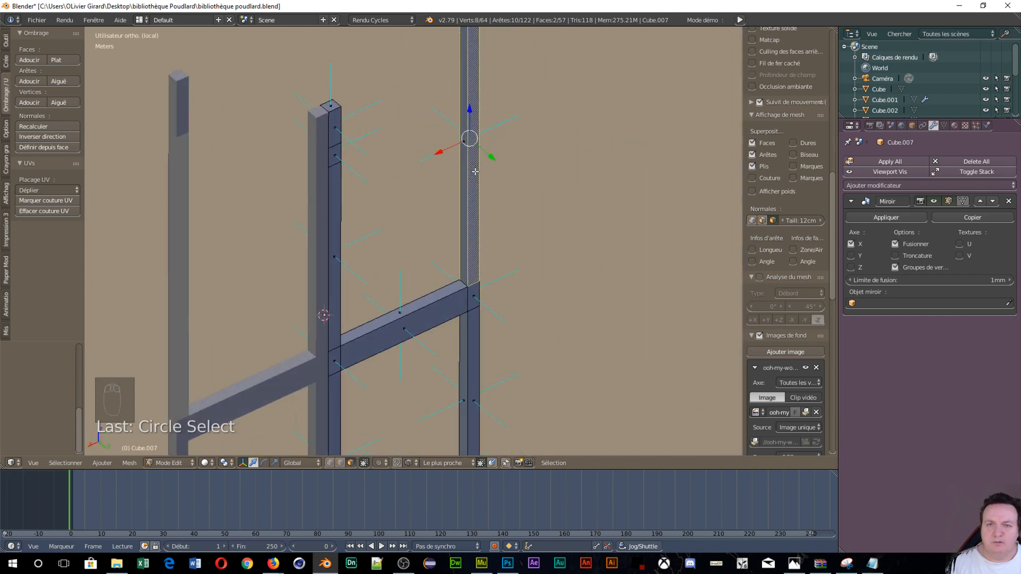
Try to dissolve the selected long faces of the outer post
key(x)
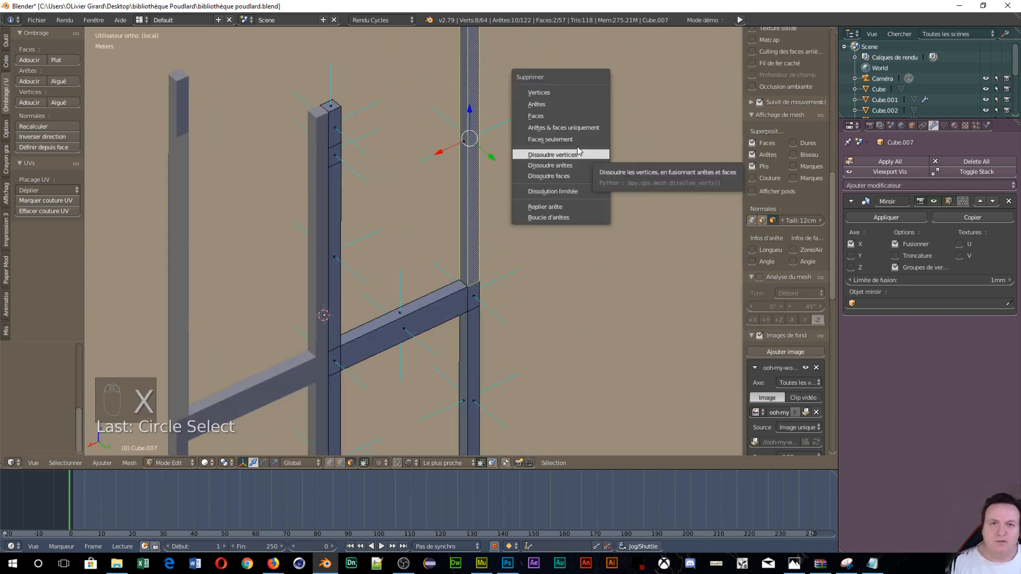
click(571, 174)
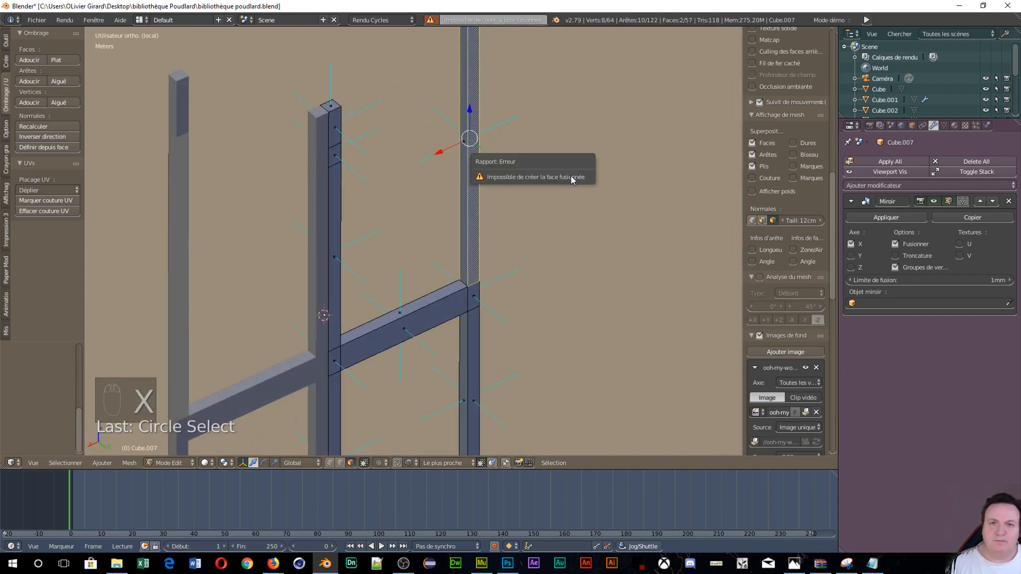
middle_drag(604, 221, 551, 224)
scroll(556, 209, down, 3)
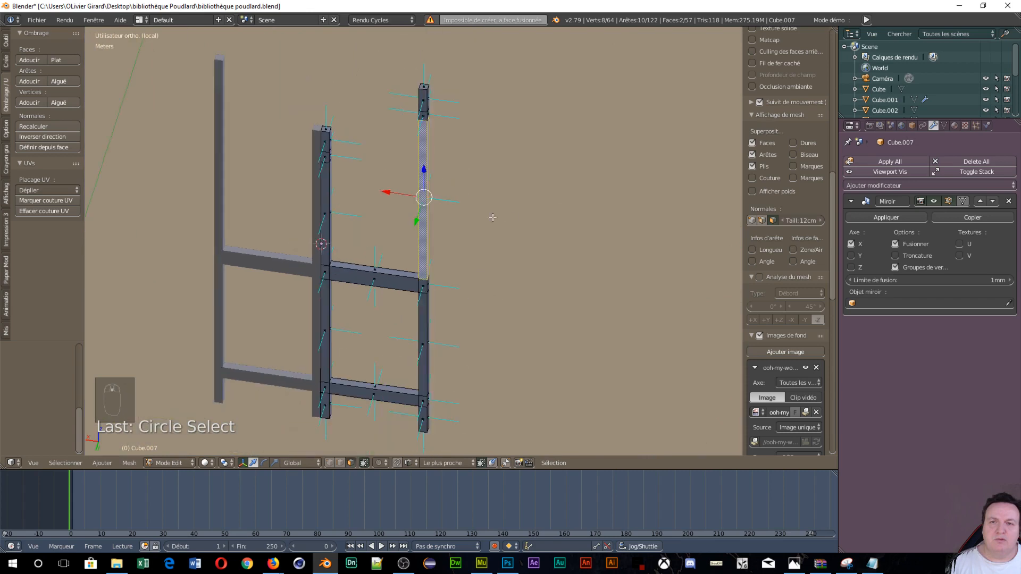
Delete the edges of the selected outer post faces to open the section between the middle rail and the top block
scroll(493, 216, up, 1)
key(x)
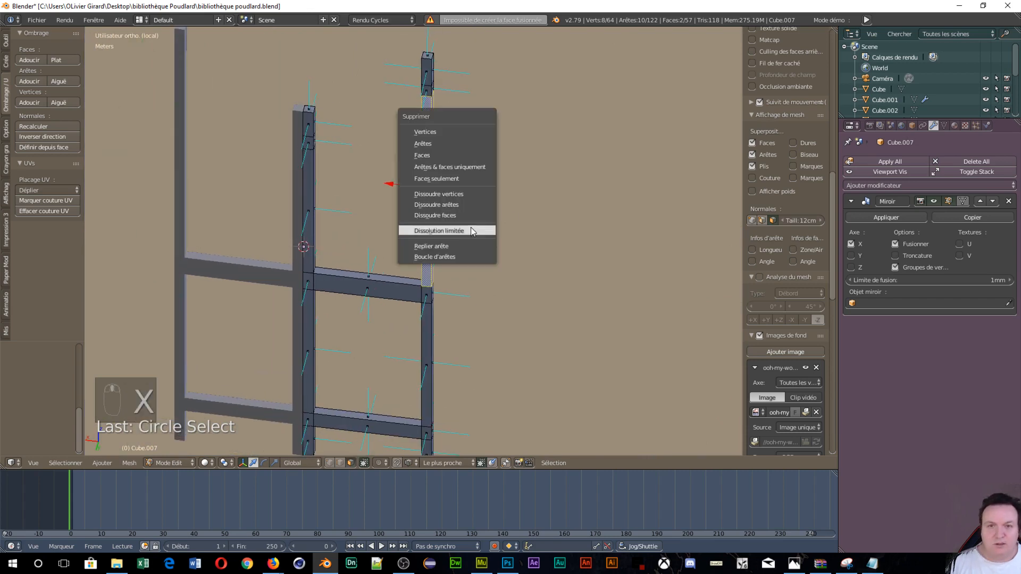
click(432, 146)
scroll(509, 239, up, 3)
scroll(510, 239, down, 2)
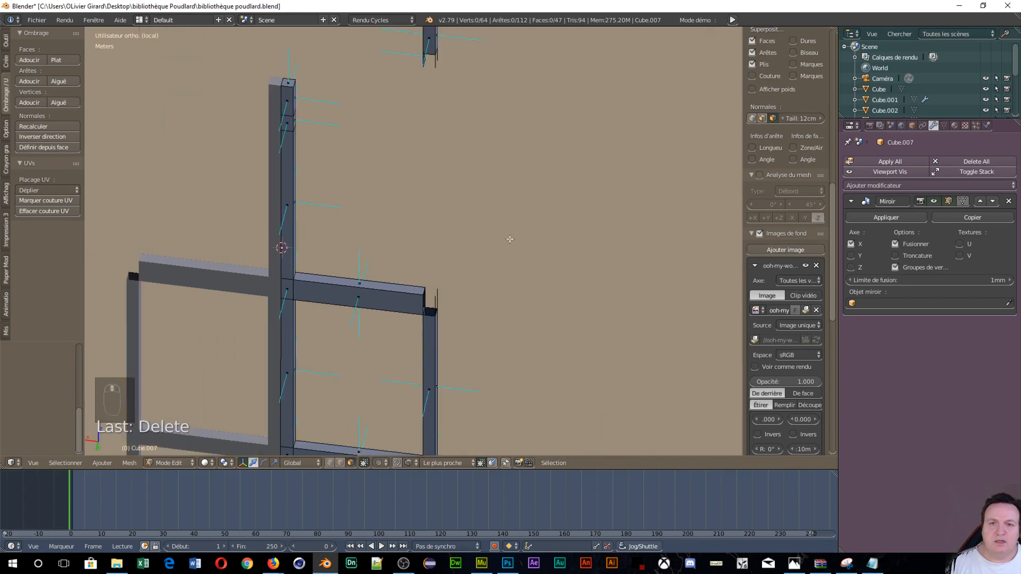
middle_drag(501, 233, 535, 235)
middle_drag(422, 214, 518, 240)
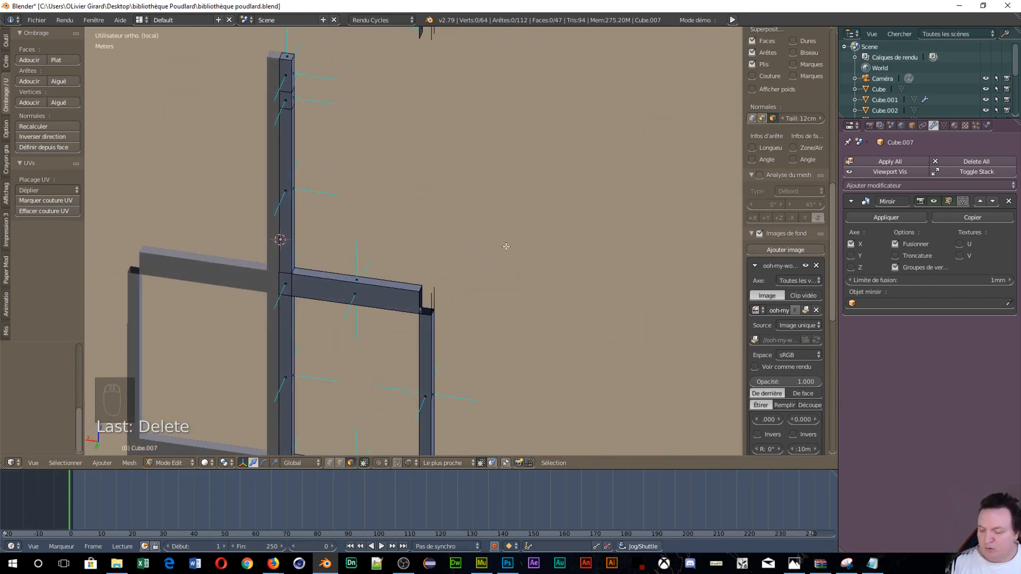
In vertex selection mode, rebuild the two far vertical edges of the outer post between the top block and the middle rail
key(ctrl+Tab)
click(452, 232)
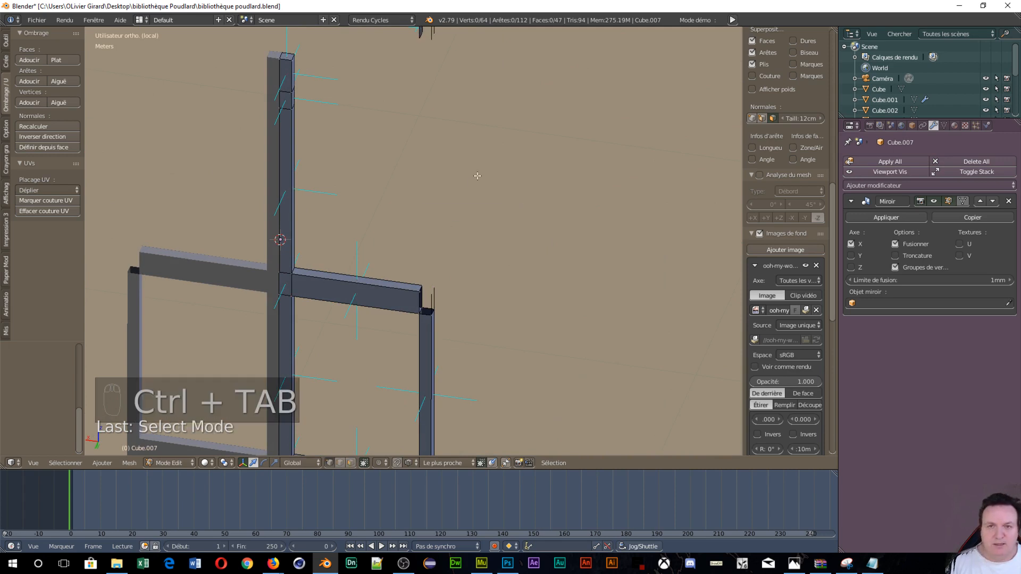
shift+middle_drag(477, 167, 515, 235)
scroll(482, 164, up, 2)
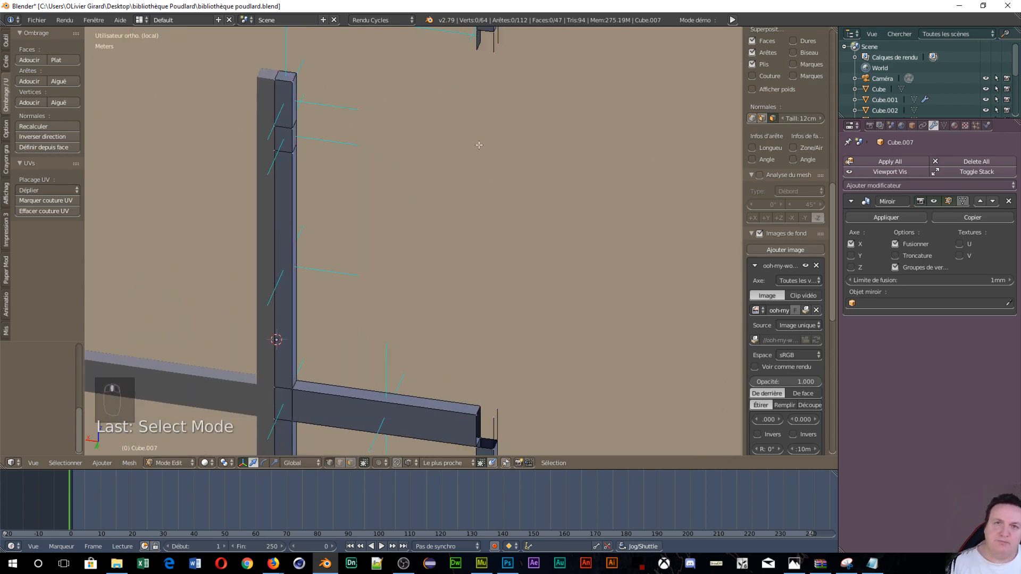
right_click(483, 45)
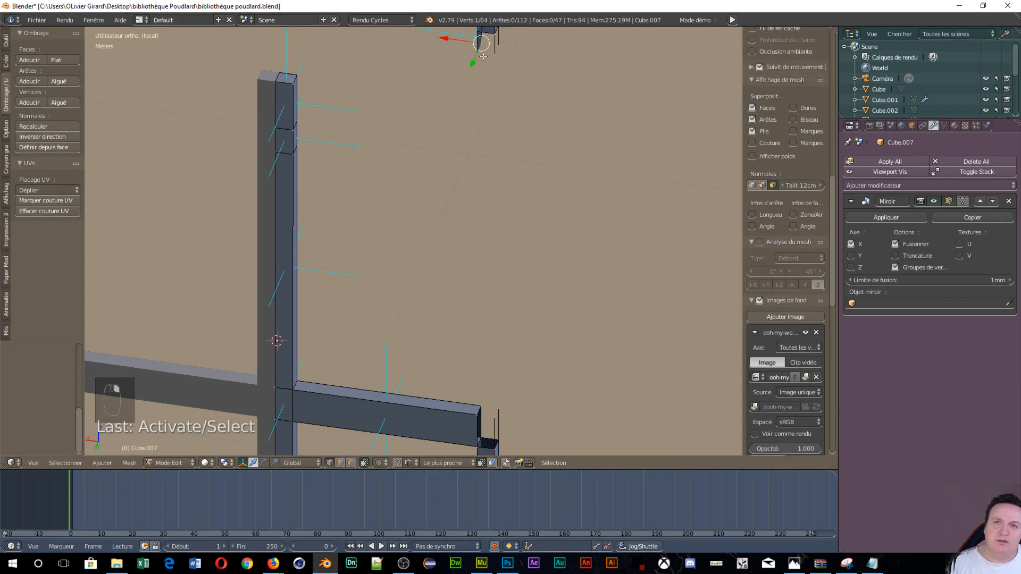
shift+right_click(482, 408)
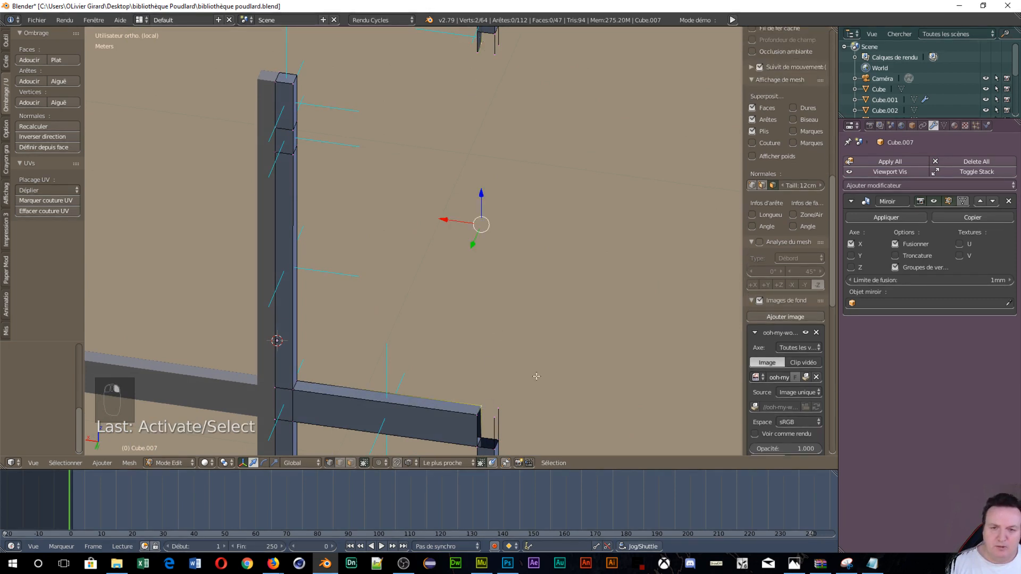
key(f)
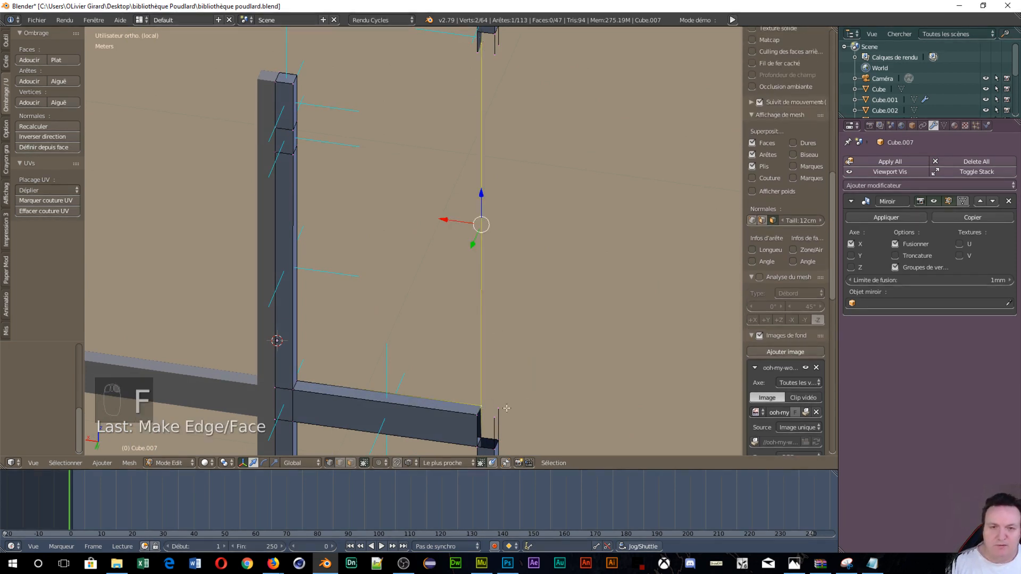
right_click(499, 45)
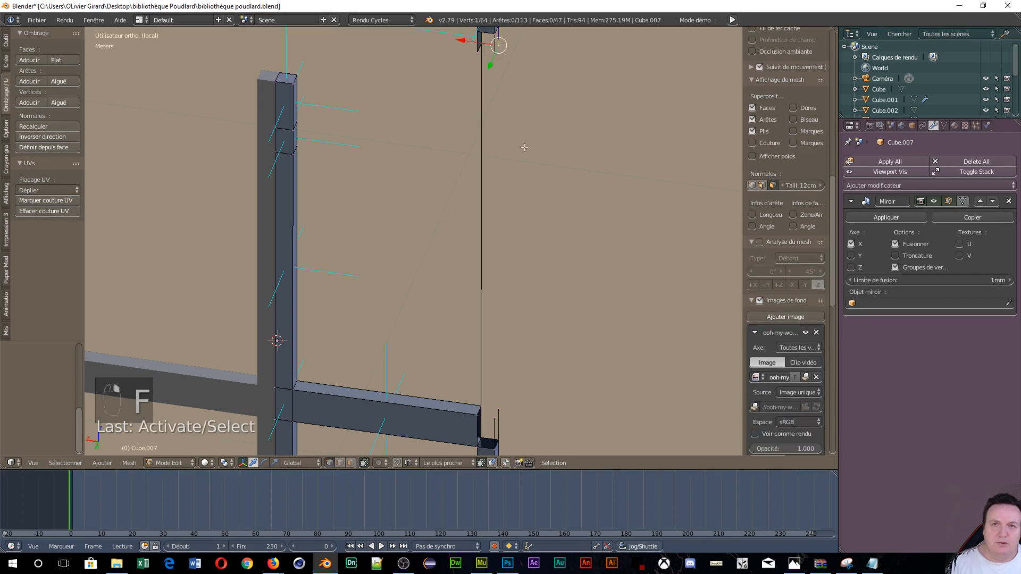
shift+right_click(500, 408)
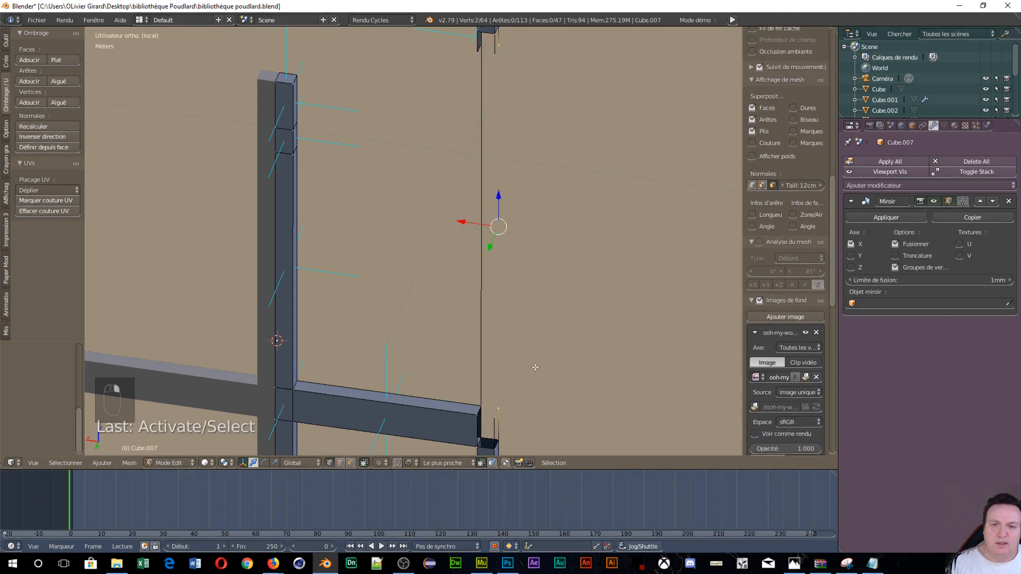
key(f)
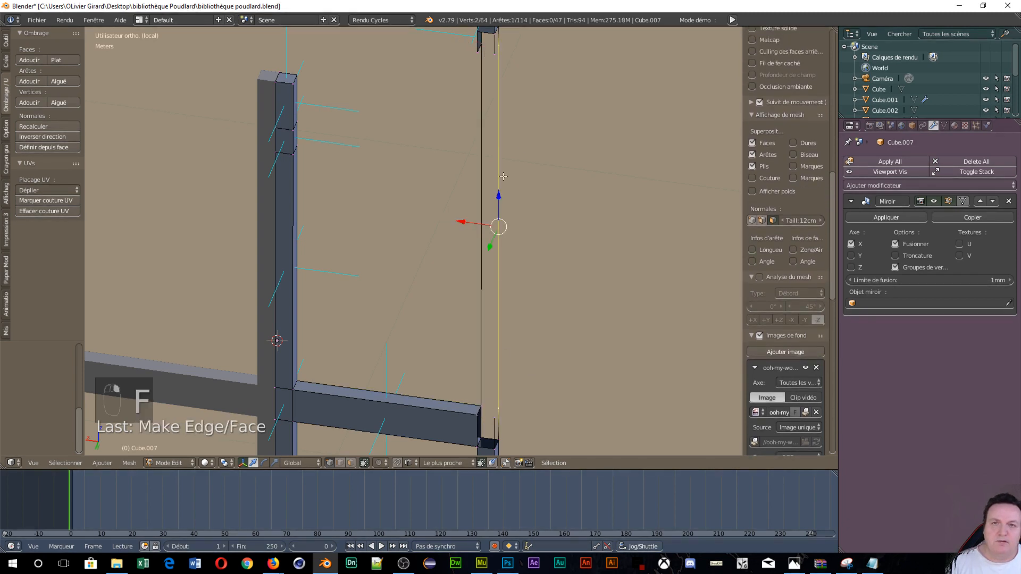
Rebuild the two near vertical edges of the outer post between the top block and the middle rail
right_click(488, 49)
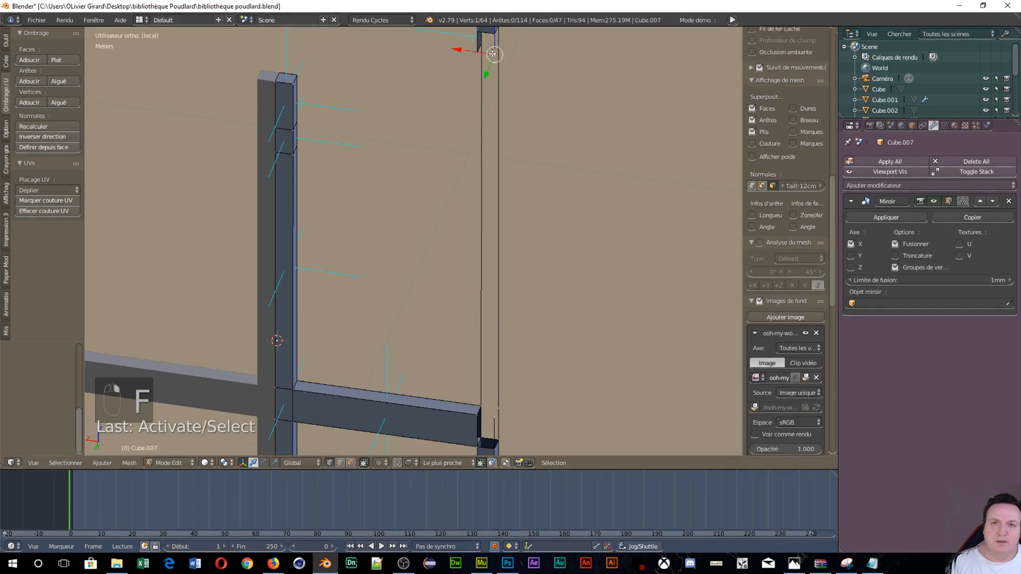
shift+right_click(488, 420)
key(f)
right_click(476, 53)
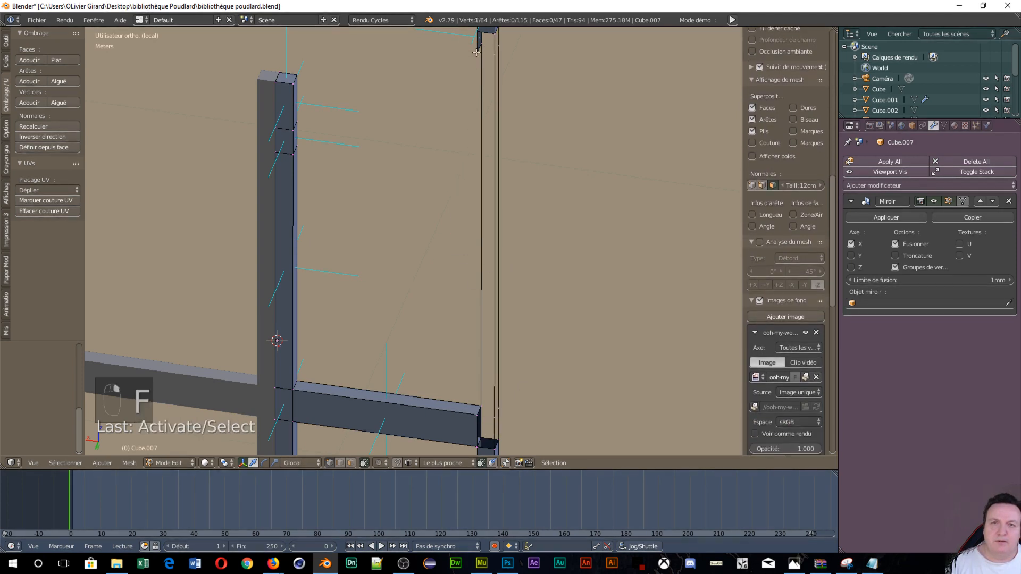
right_click(478, 415)
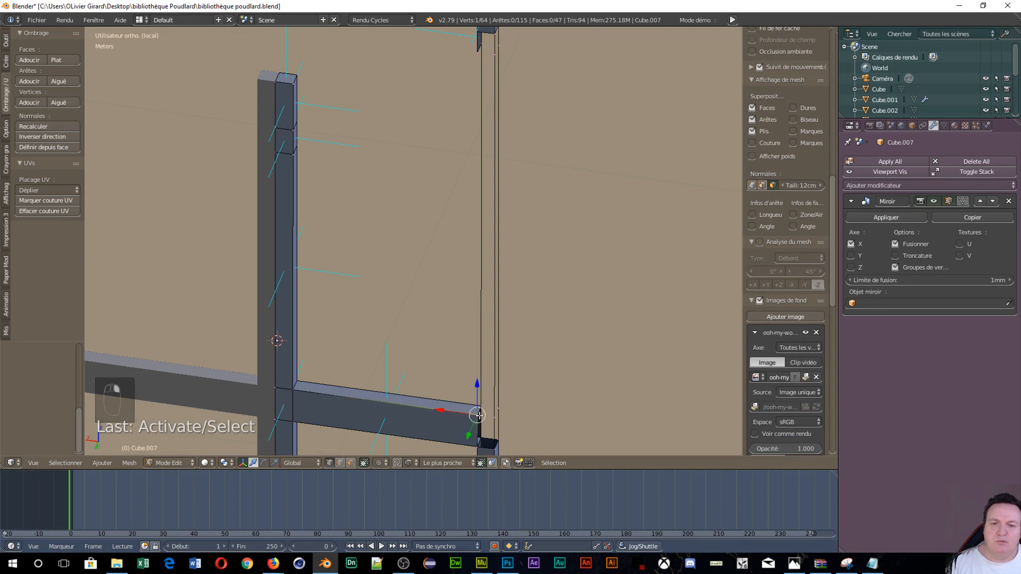
shift+right_click(476, 54)
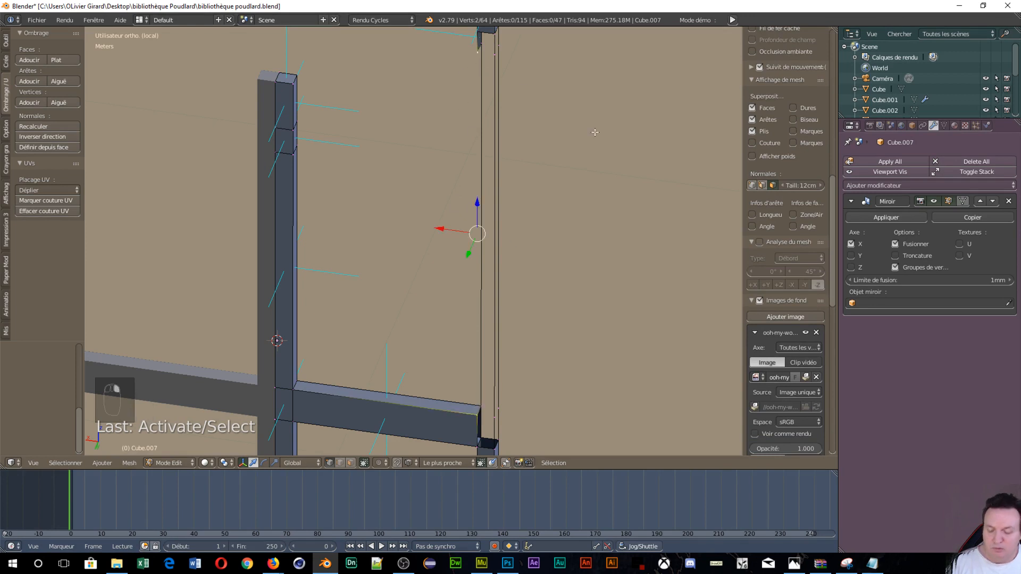
key(f)
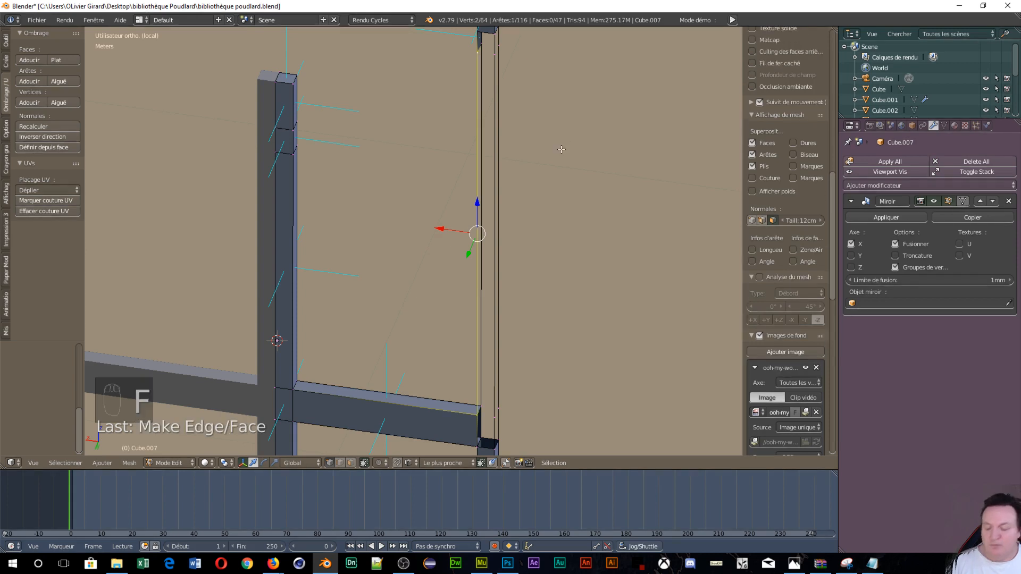
In edge selection mode, fill the far face of the outer post's block at the middle rail
key(ctrl+Tab)
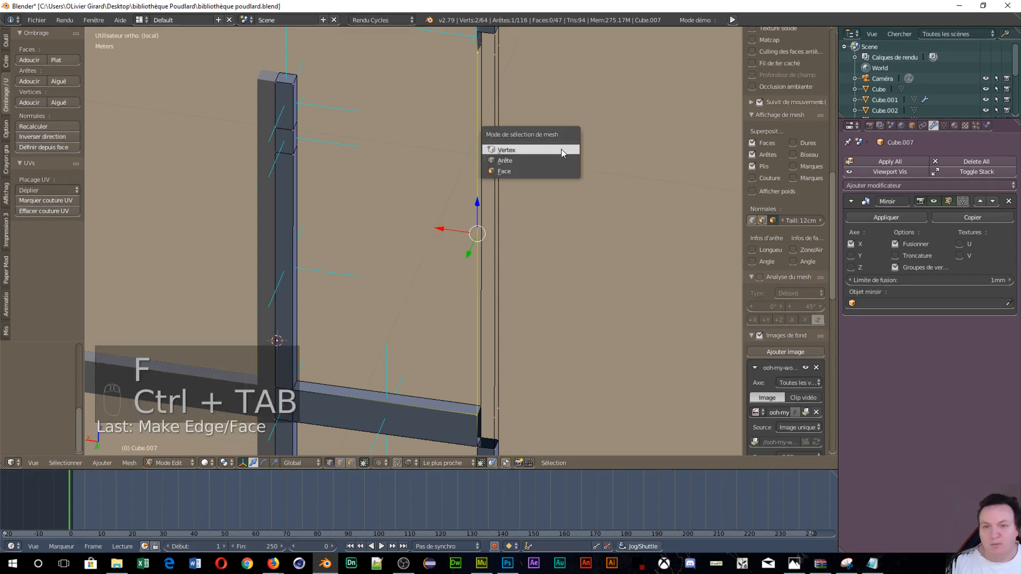
click(519, 159)
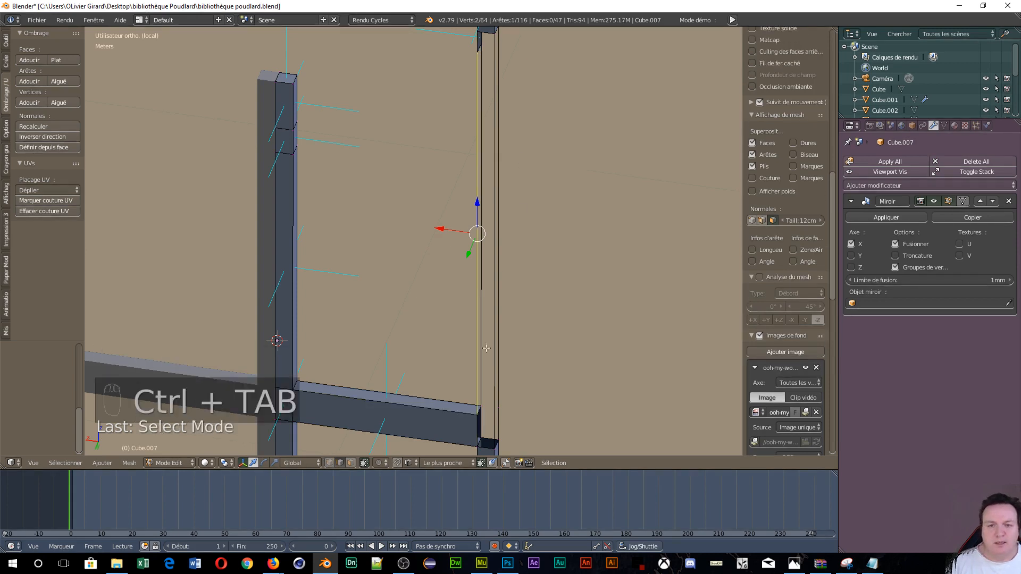
right_click(478, 429)
right_click(480, 424)
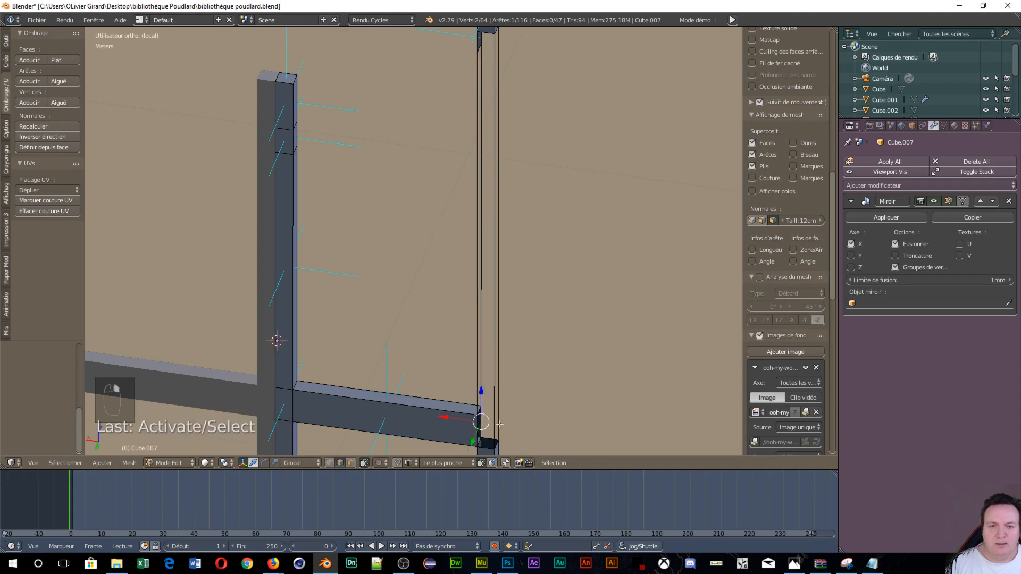
shift+right_click(498, 420)
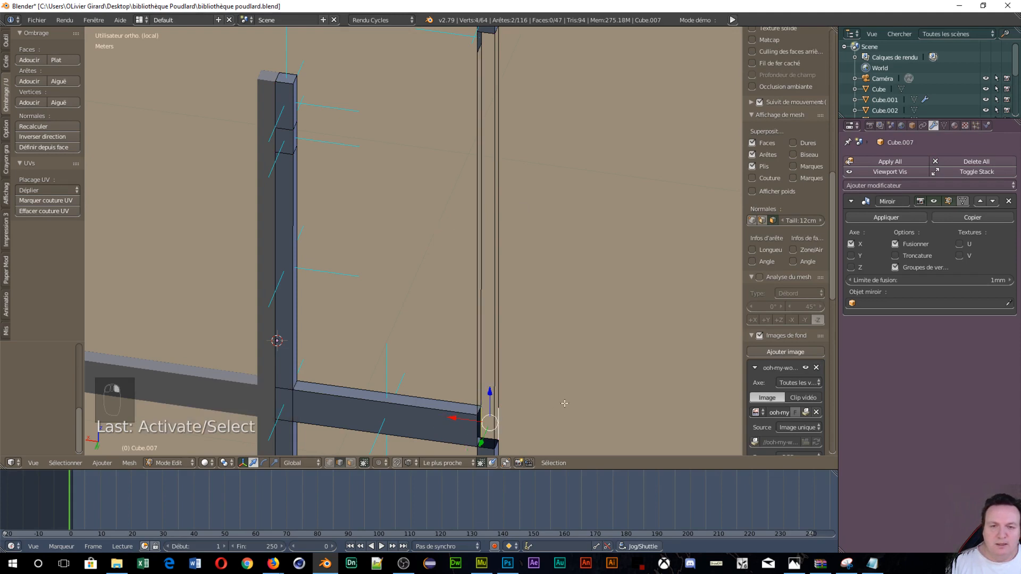
key(f)
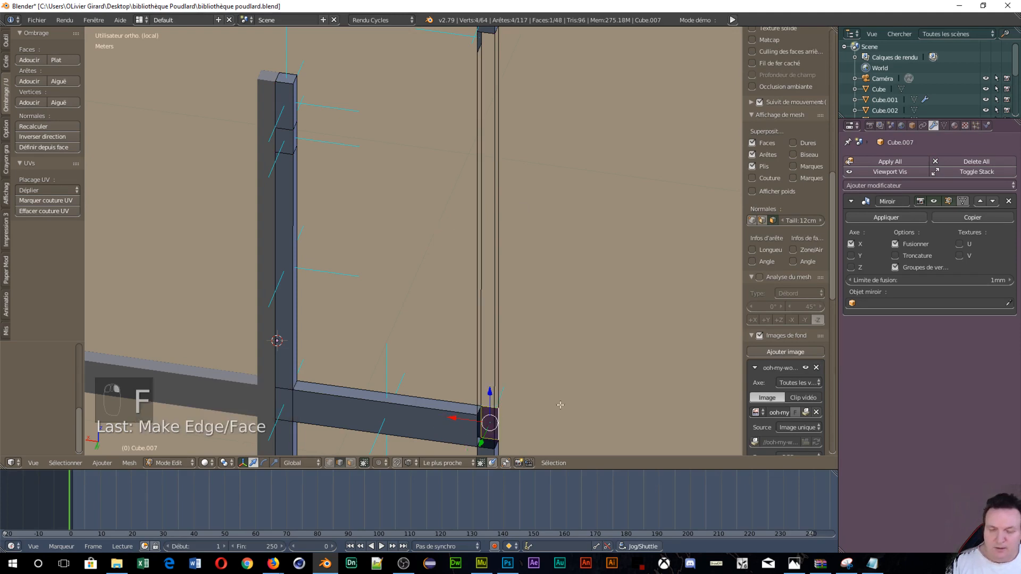
Fill the outer and near faces of the outer post's block at the middle rail
right_click(499, 422)
shift+right_click(481, 426)
key(f)
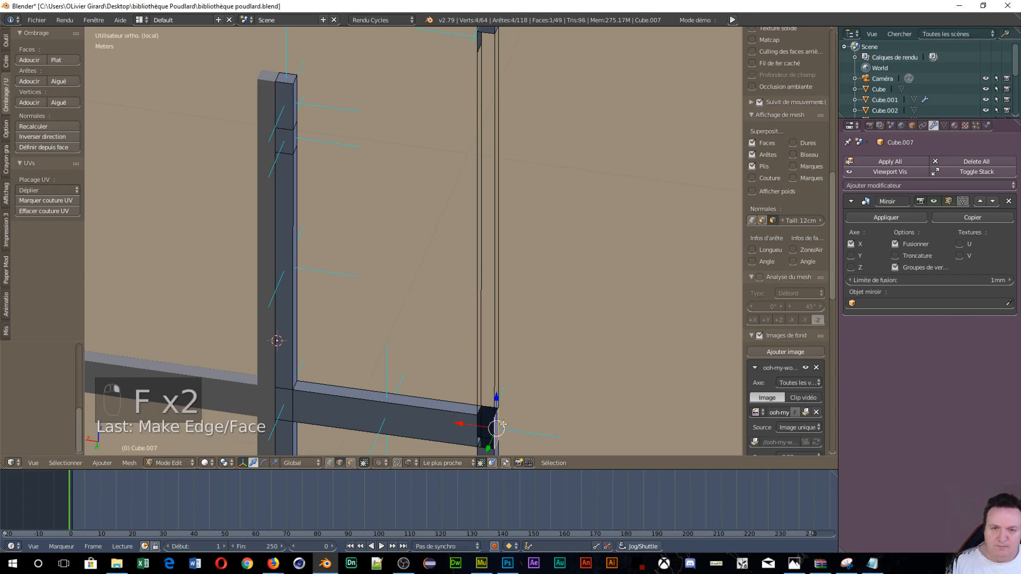
right_click(476, 429)
shift+right_click(495, 426)
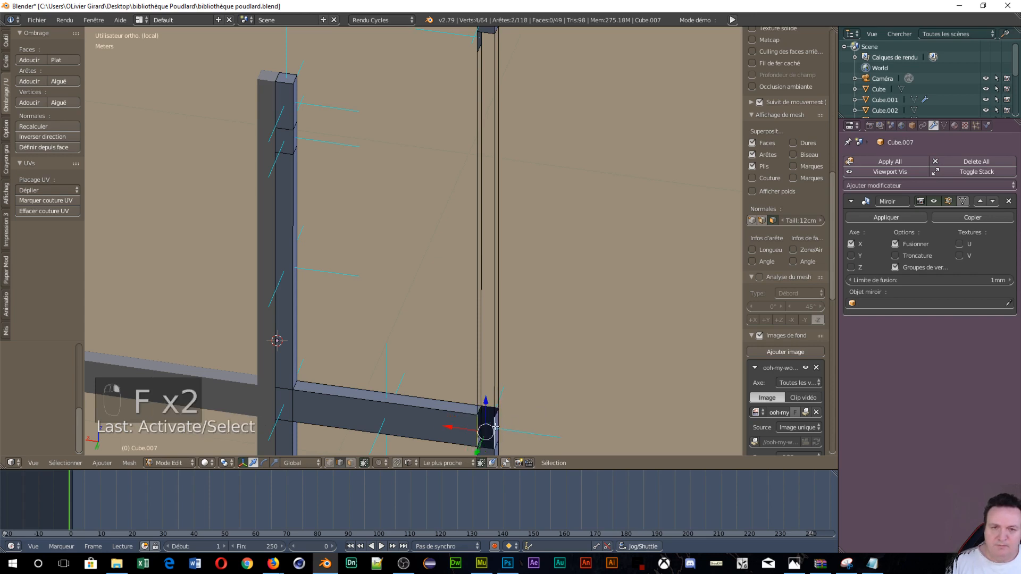
key(f)
Fill the far face of the short section just below the outer post's top block
middle_drag(504, 247, 480, 213)
scroll(481, 213, up, 3)
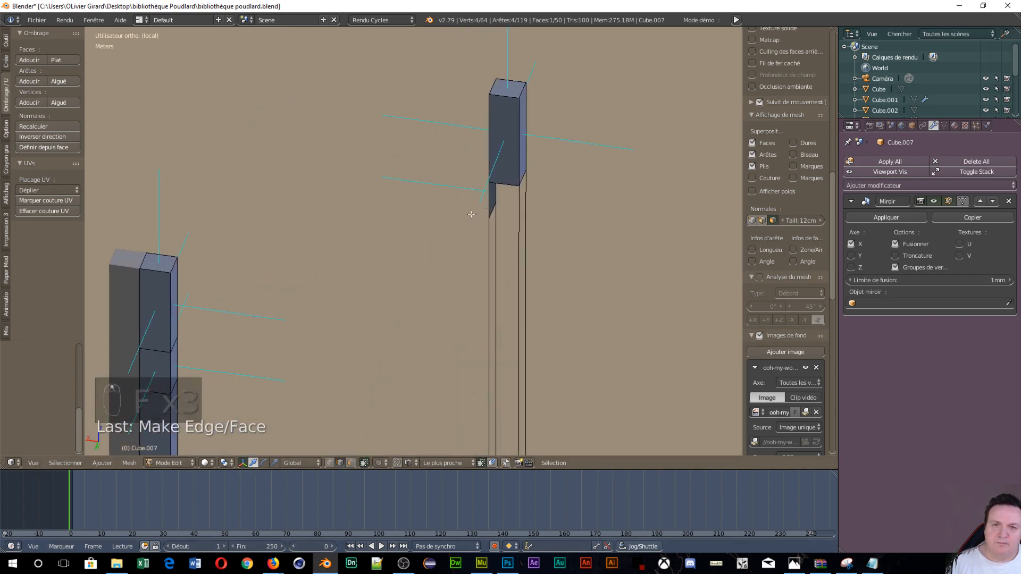
shift+right_click(495, 192)
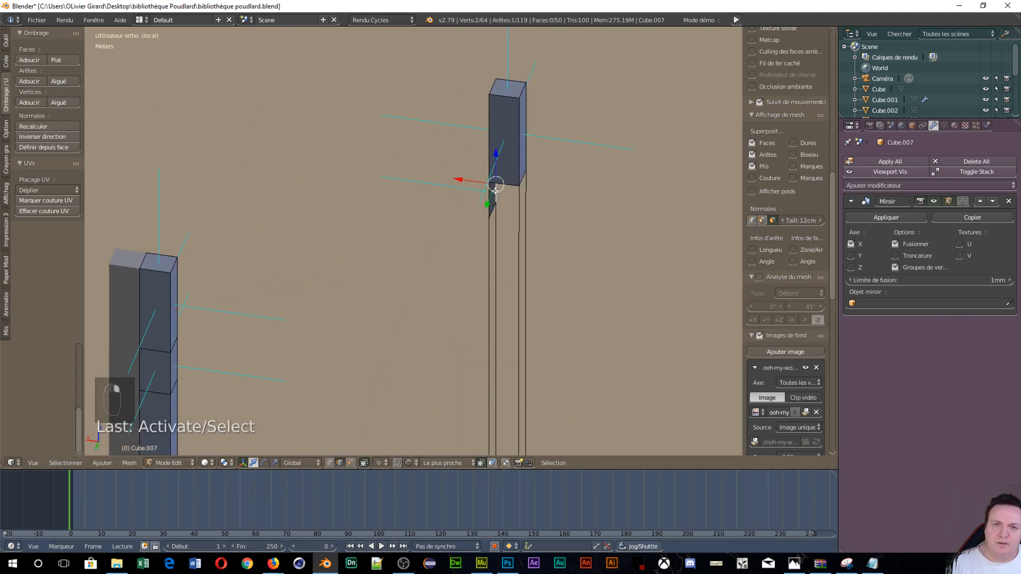
key(f)
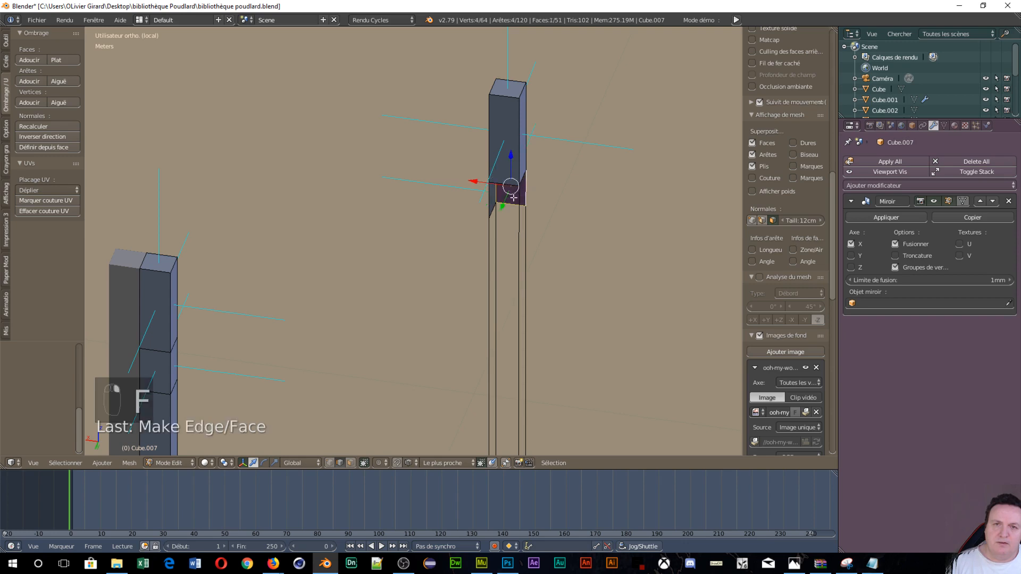
Fill the outer and near faces of the short section just below the outer post's top block
right_drag(526, 195, 514, 199)
right_click(514, 200)
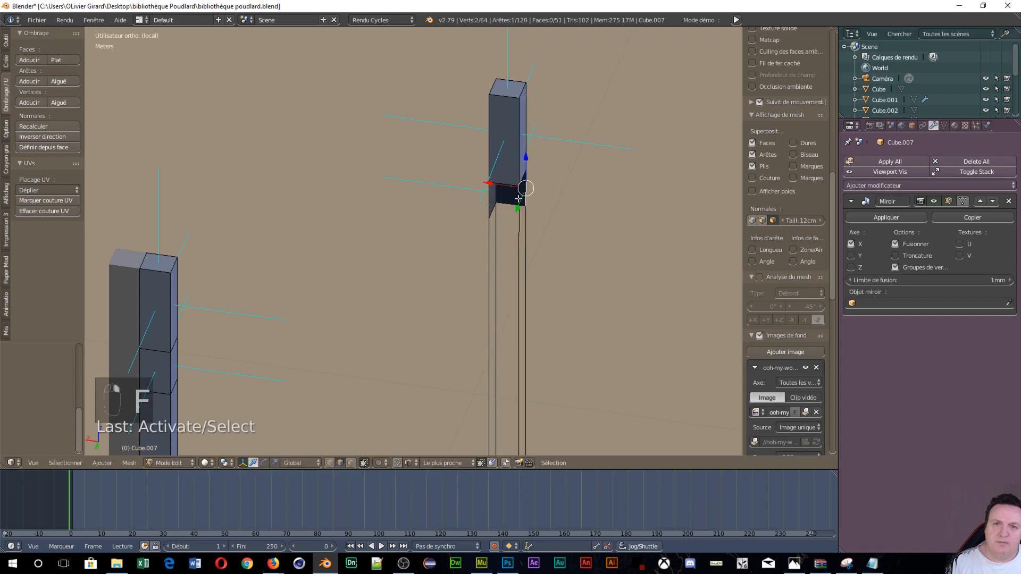
shift+right_click(518, 196)
key(f)
right_click(514, 200)
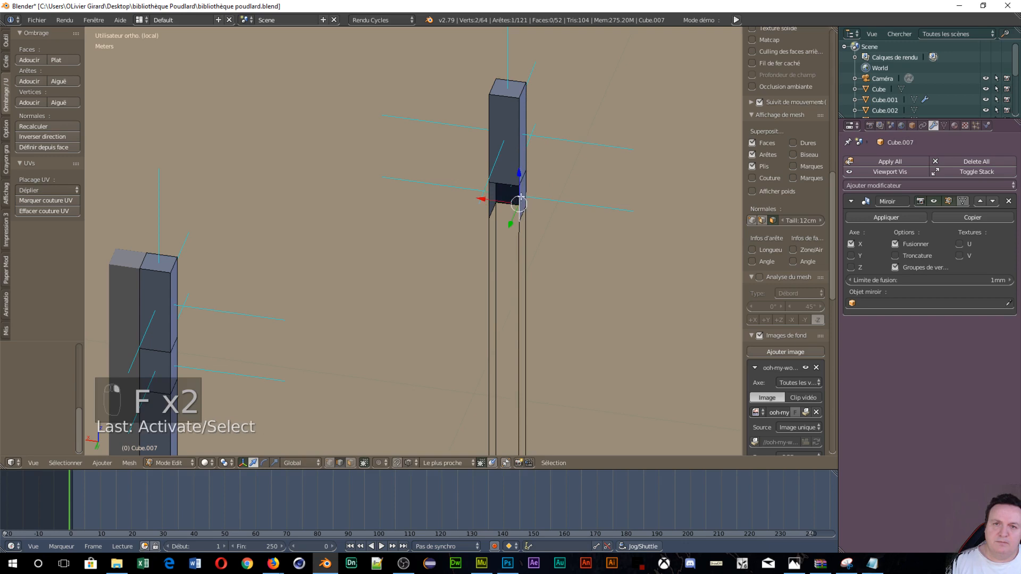
key(f)
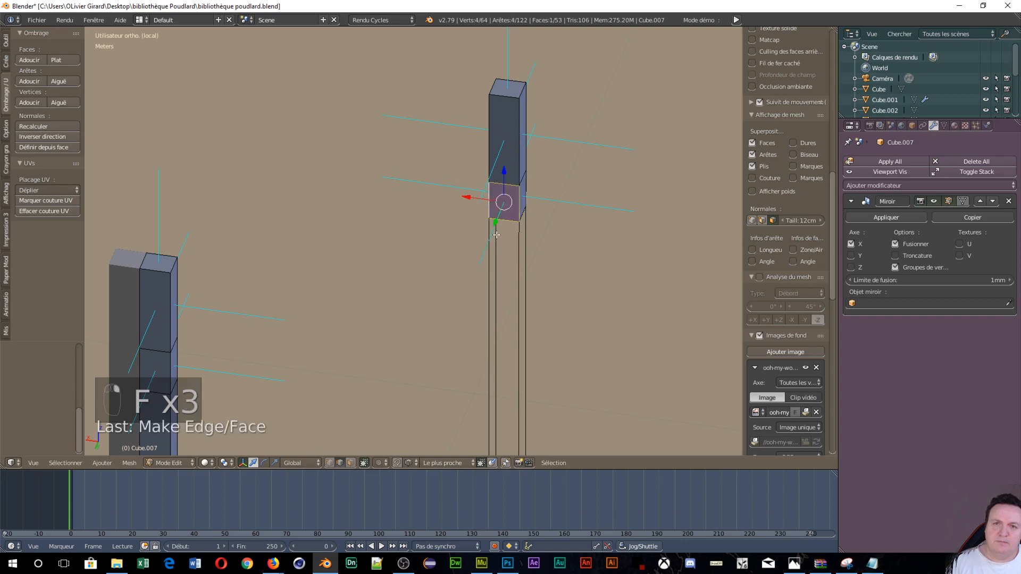
Fill the inner and far faces of the outer post's long section between the upper blocks and the middle rail
right_click(495, 240)
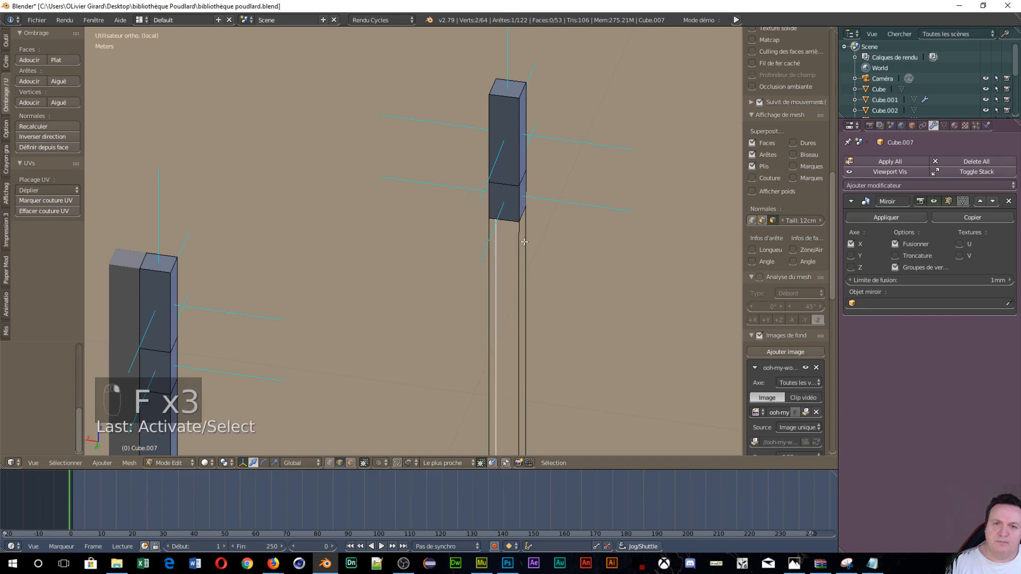
shift+right_click(491, 260)
key(f)
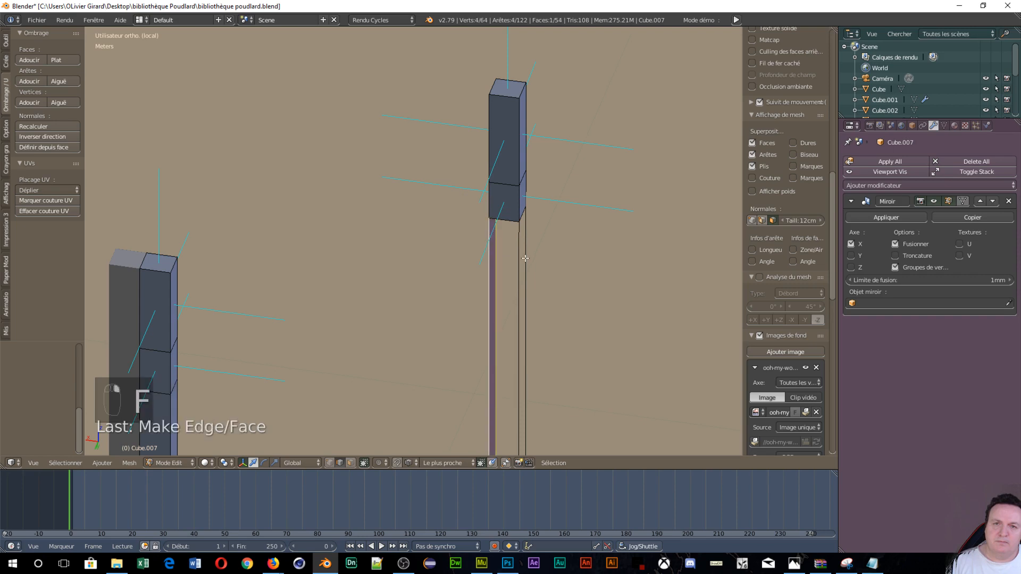
right_click(528, 257)
shift+right_click(499, 255)
key(f)
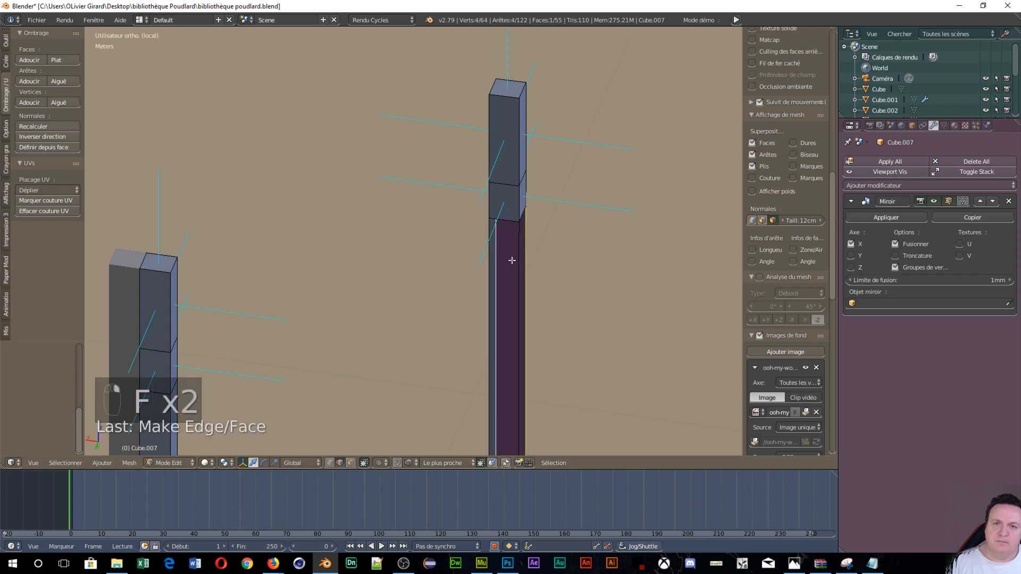
Fill the outer and near faces of the outer post's long section above the middle rail
right_click(523, 267)
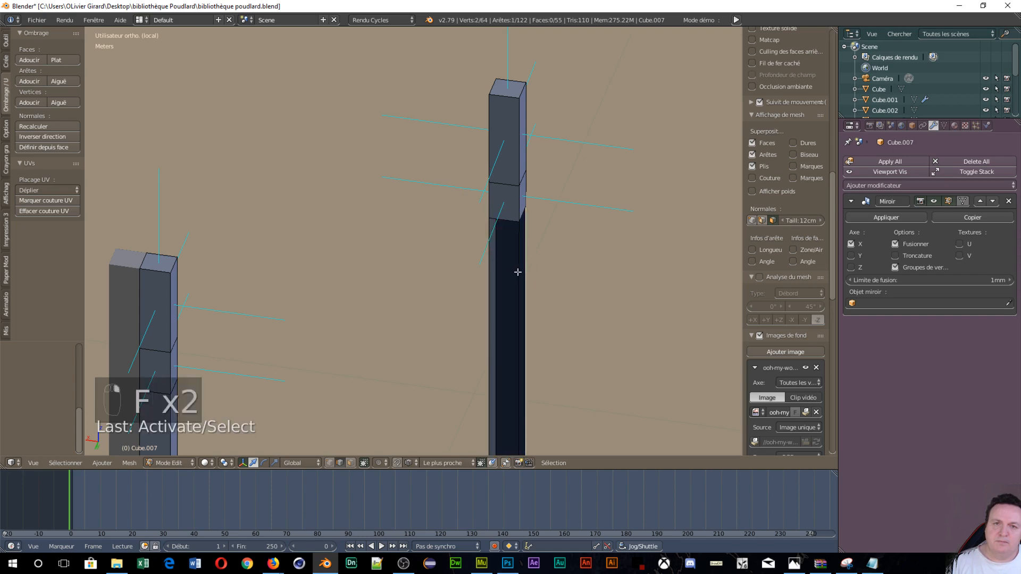
shift+right_click(515, 270)
key(f)
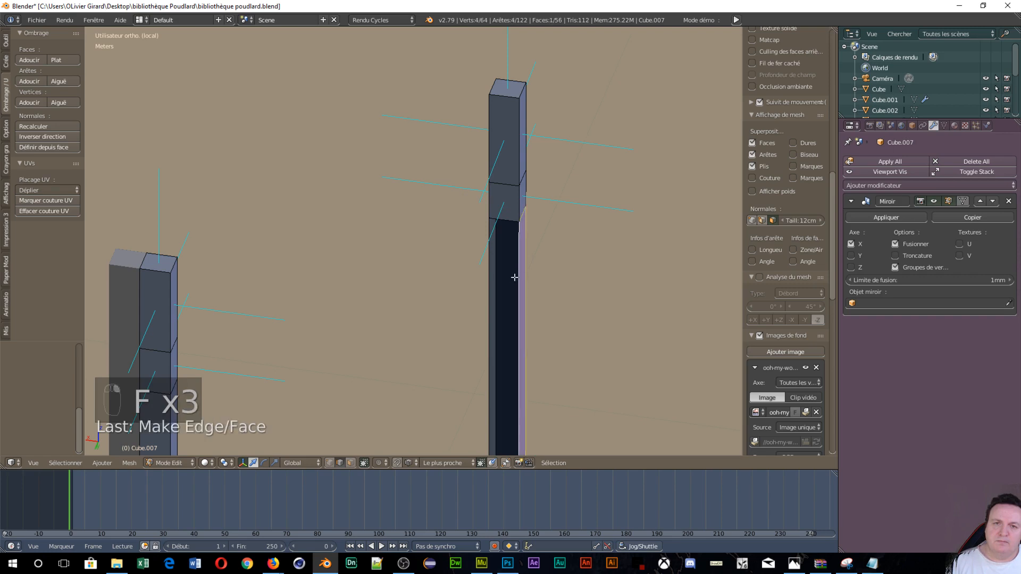
right_click(514, 275)
shift+right_click(490, 276)
key(f)
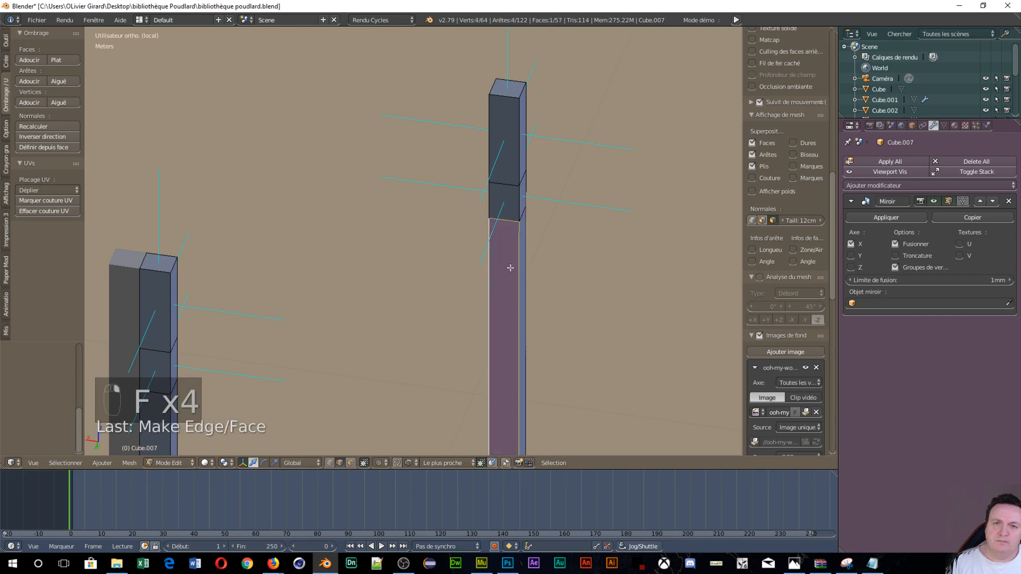
Inspect the rebuilt outer post from both sides and turn off the face normals display
scroll(500, 288, down, 6)
middle_drag(558, 321, 505, 210)
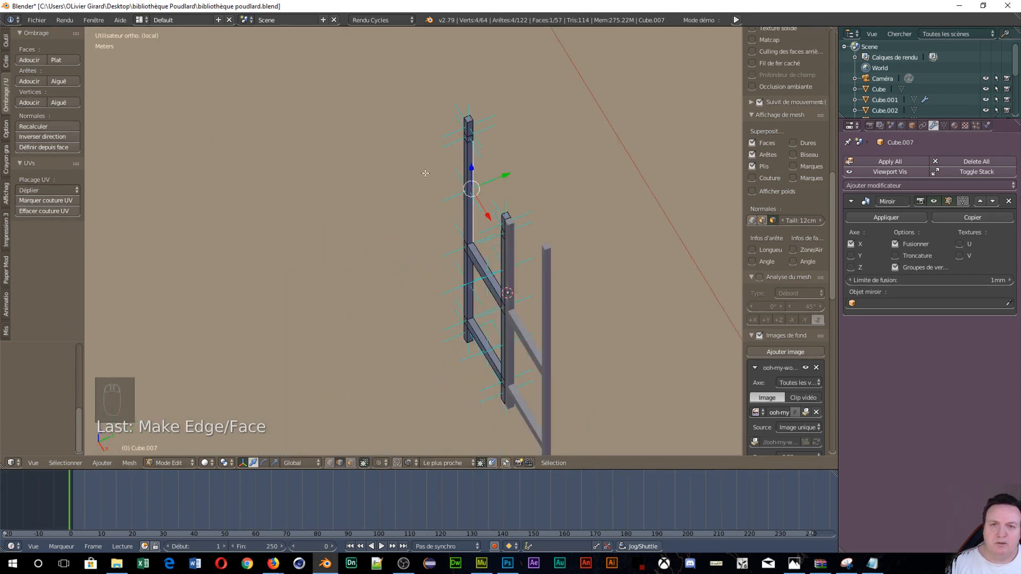
middle_drag(419, 246, 695, 230)
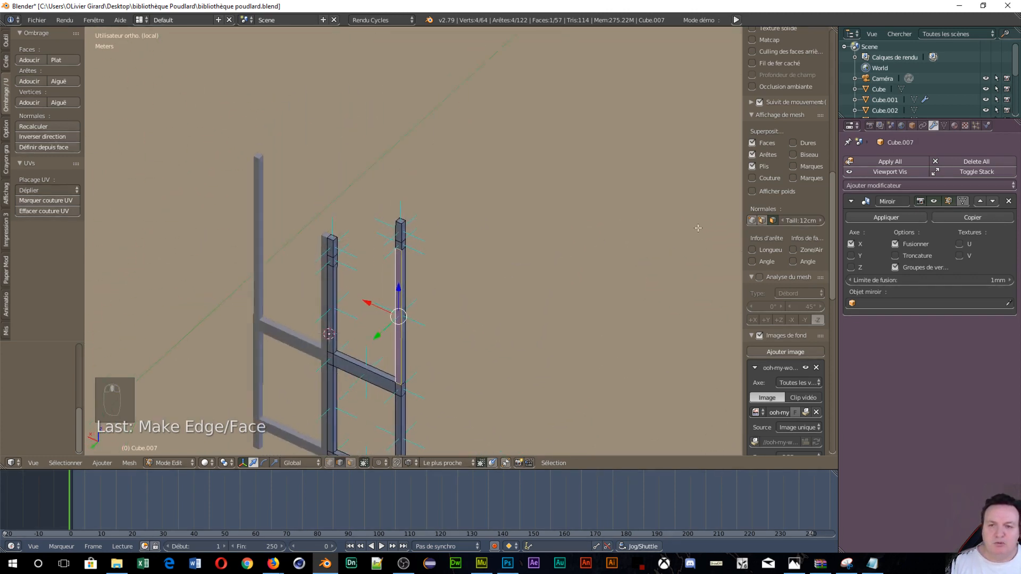
scroll(317, 338, up, 4)
scroll(317, 338, up, 2)
shift+middle_drag(337, 318, 333, 399)
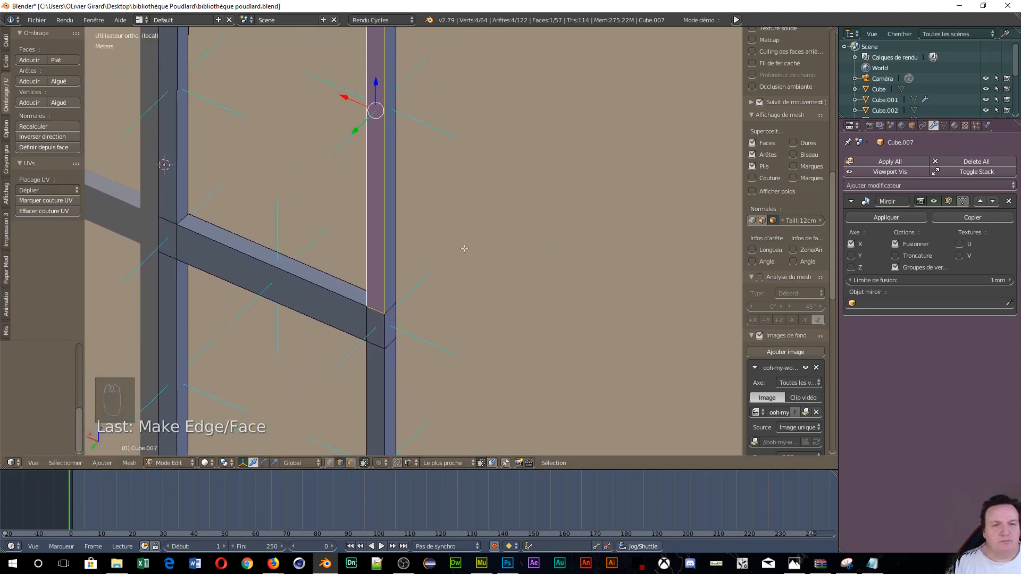
click(773, 222)
Compare the gate with the reference photo through the camera and return to Object Mode
scroll(366, 237, down, 5)
middle_drag(367, 237, 418, 221)
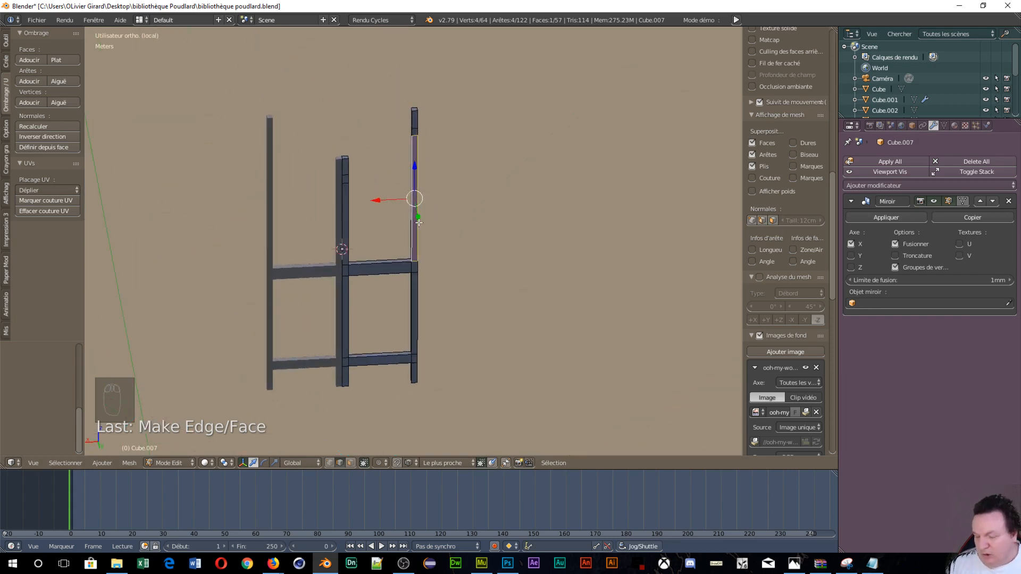
scroll(418, 221, up, 2)
scroll(418, 222, down, 3)
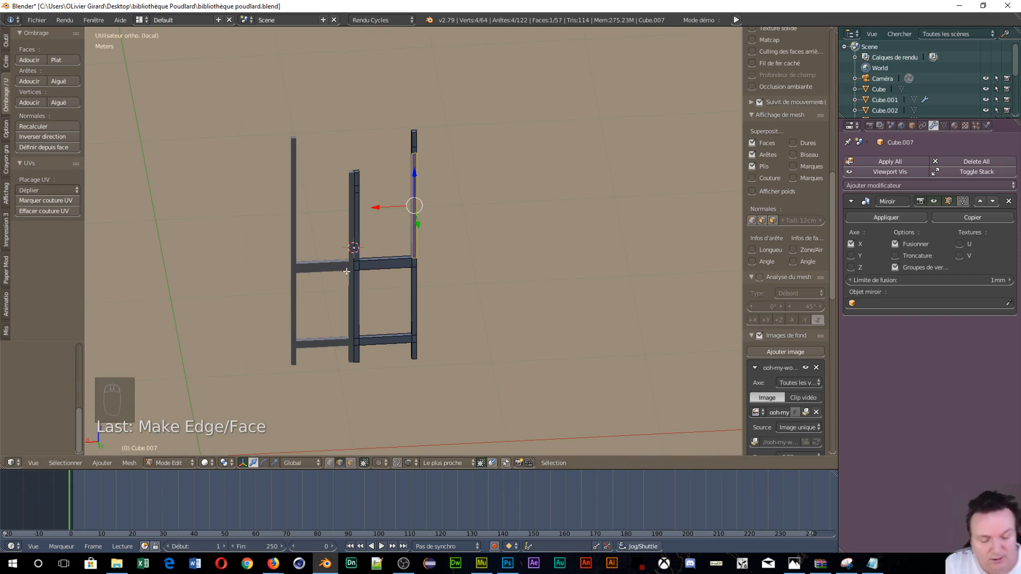
key(KP_0)
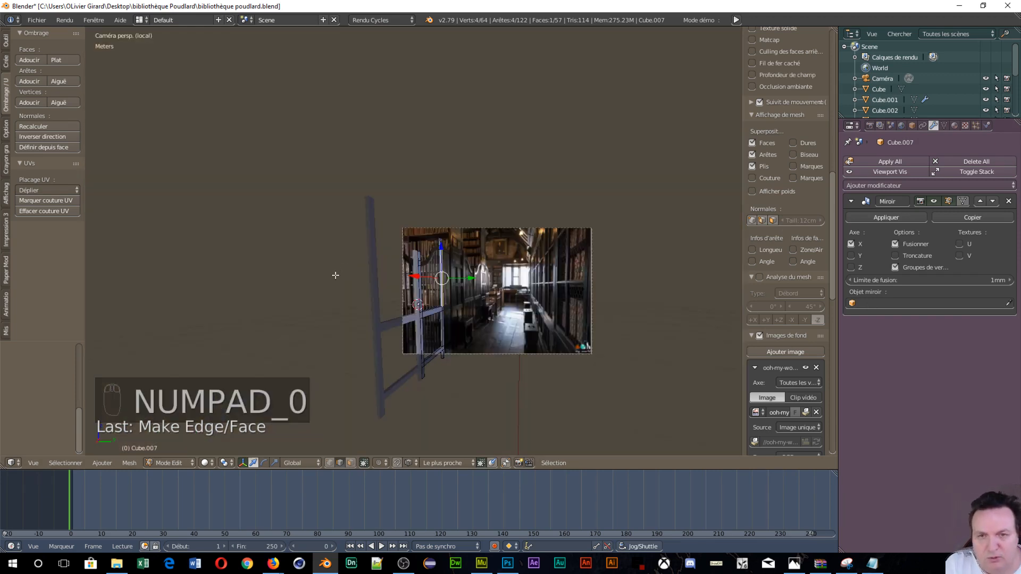
scroll(466, 315, up, 6)
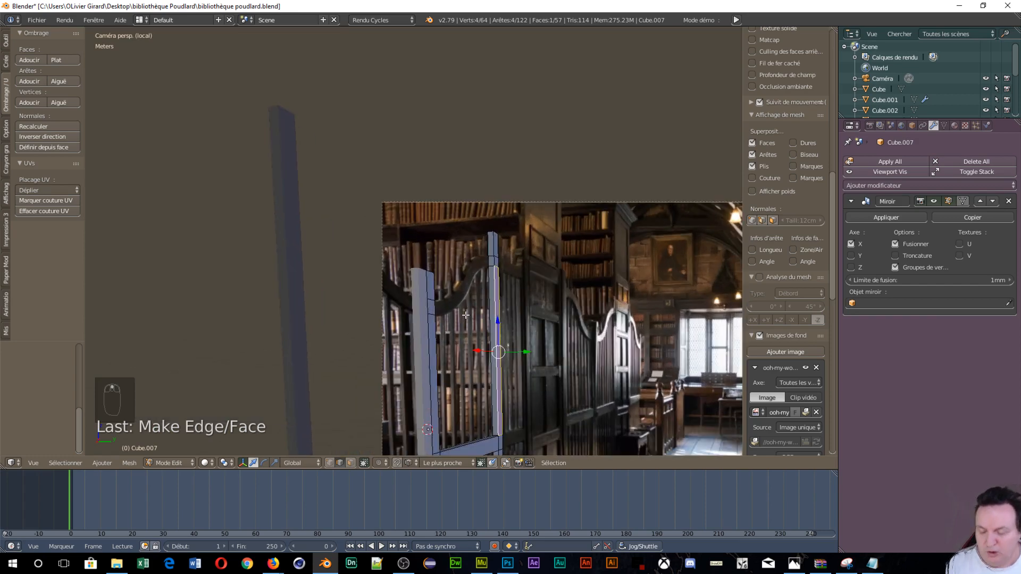
shift+middle_drag(644, 316, 578, 49)
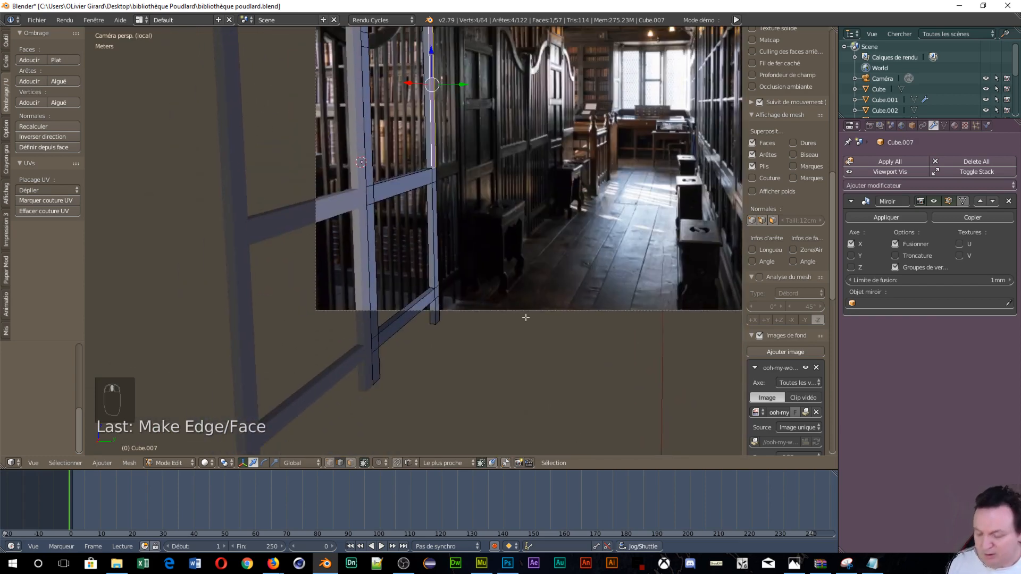
key(Tab)
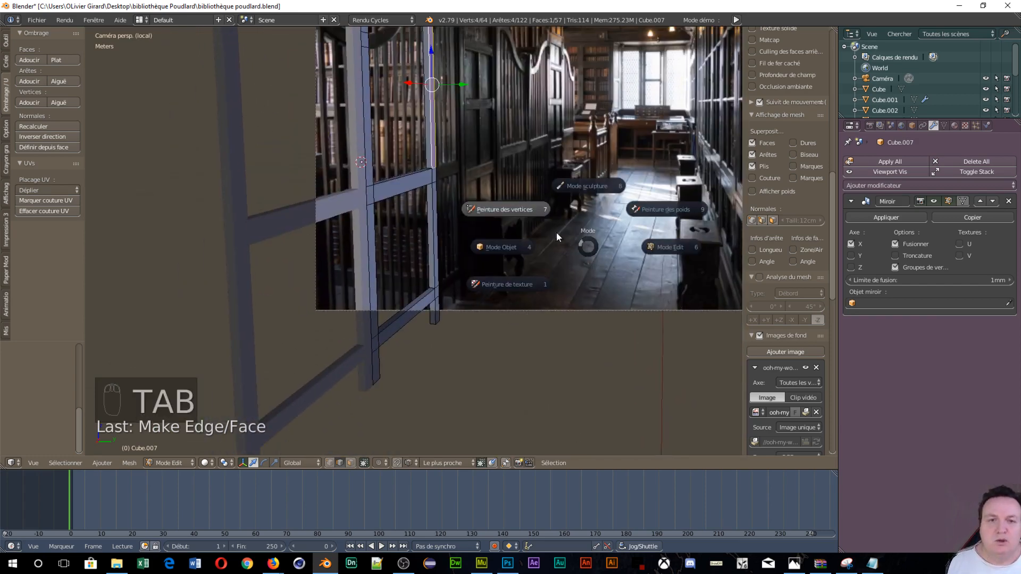
click(510, 247)
Exit local view and show the whole scene through the camera
scroll(485, 130, down, 3)
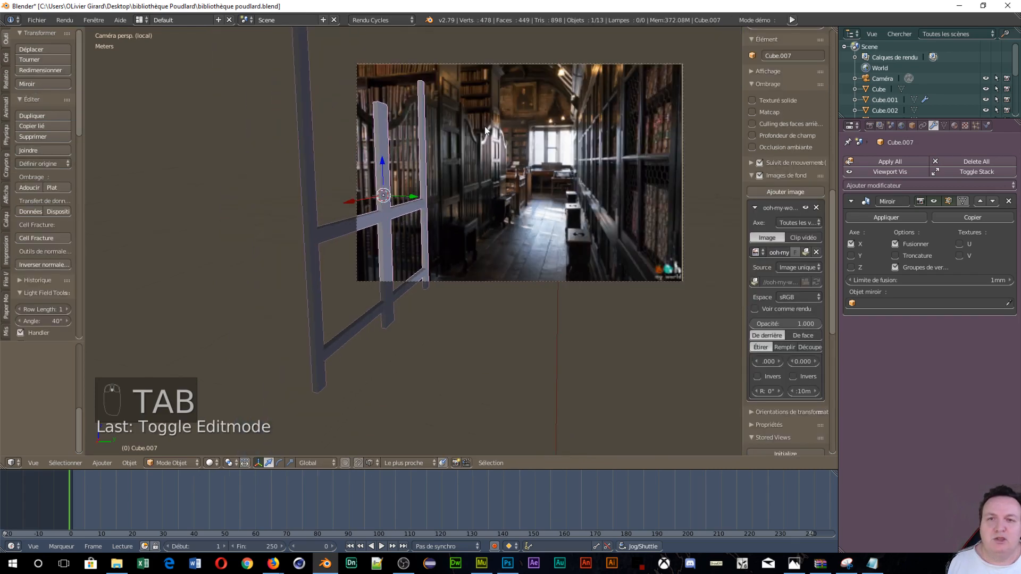
shift+middle_drag(439, 158, 501, 238)
scroll(594, 330, up, 4)
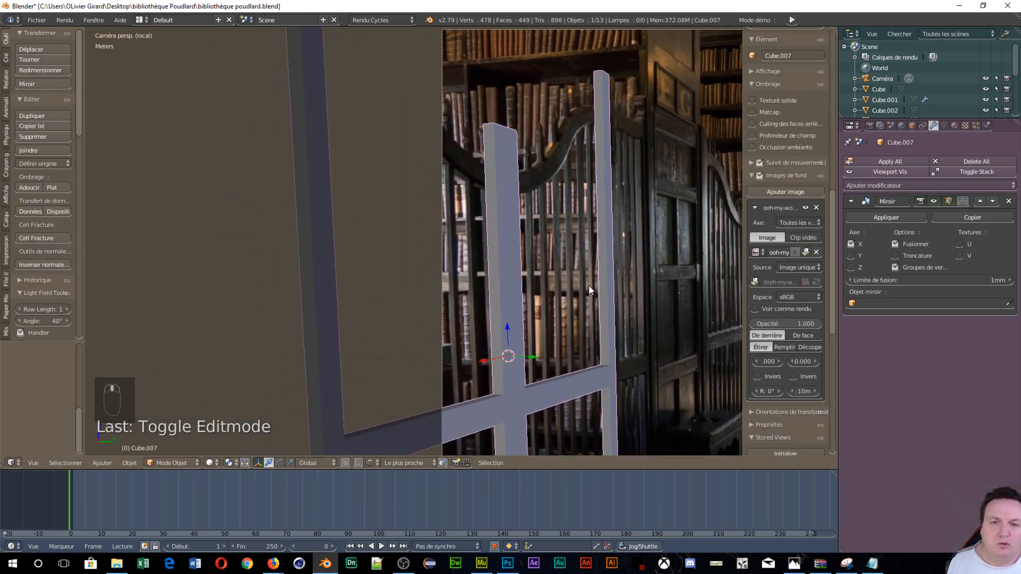
shift+middle_drag(603, 267, 445, 155)
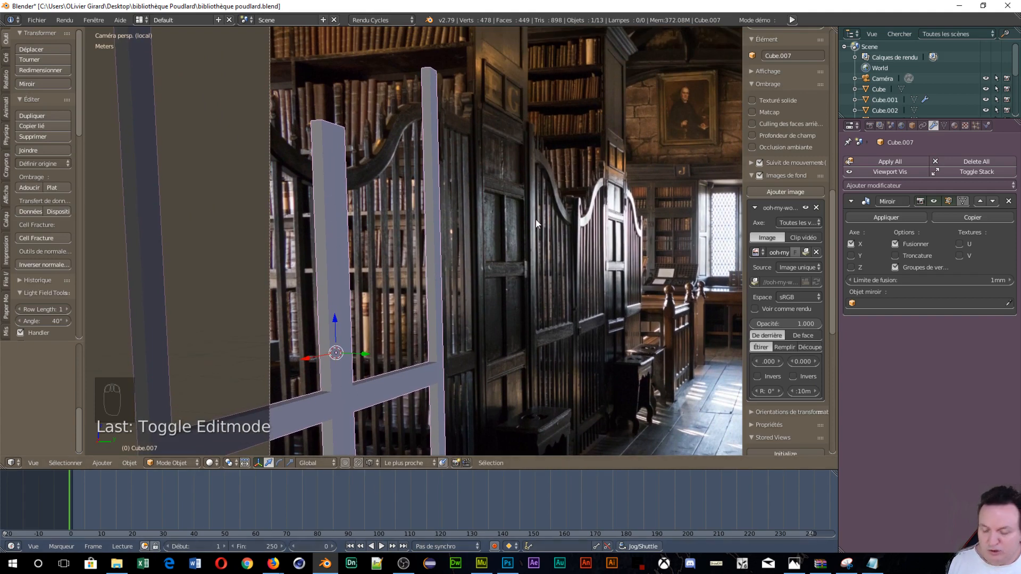
key(alt+h)
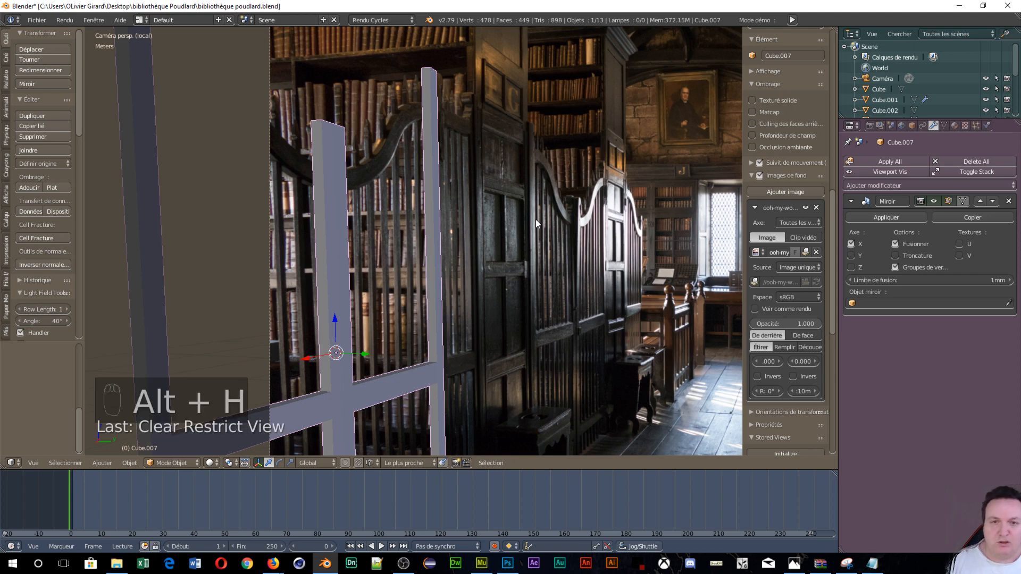
key(KP_Divide)
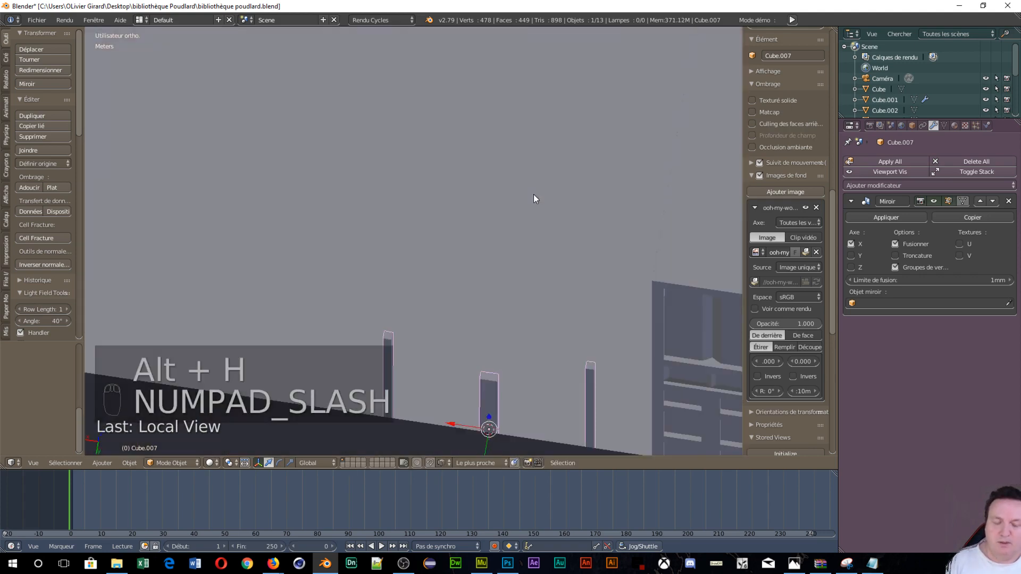
key(KP_0)
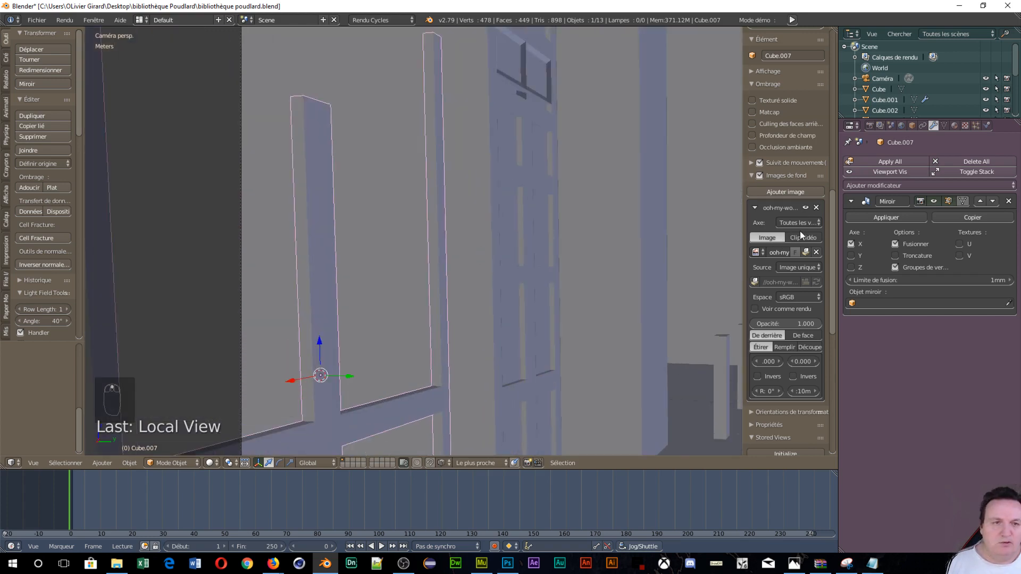
Switch the viewport to wireframe shading so the reference photo shows behind the gate
key(z)
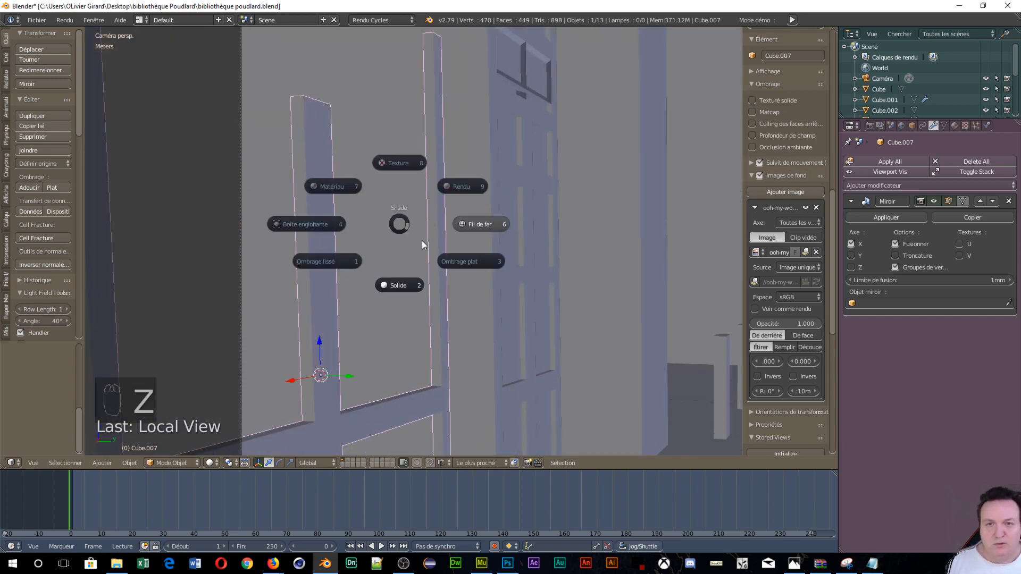
click(479, 225)
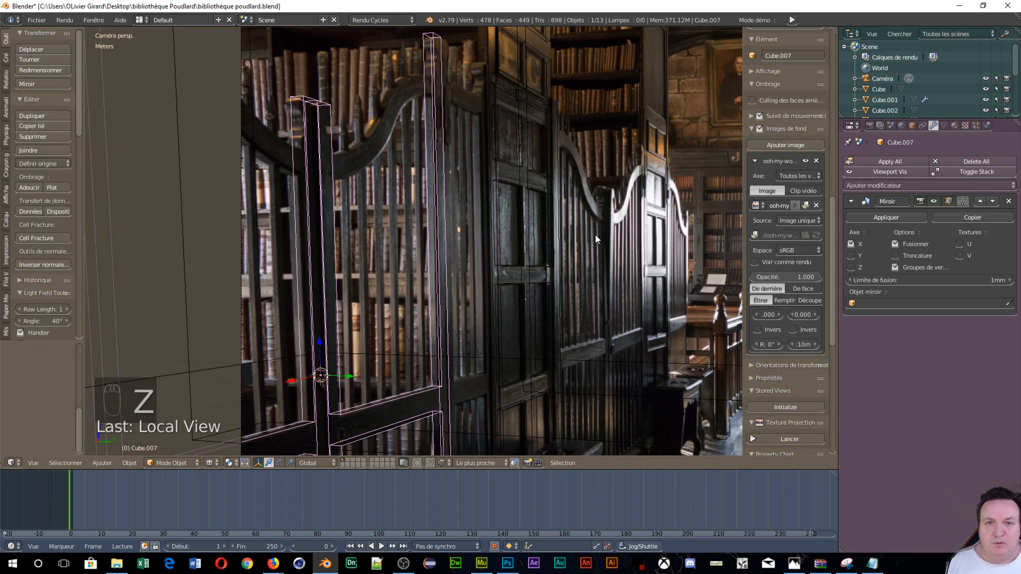
scroll(604, 230, down, 5)
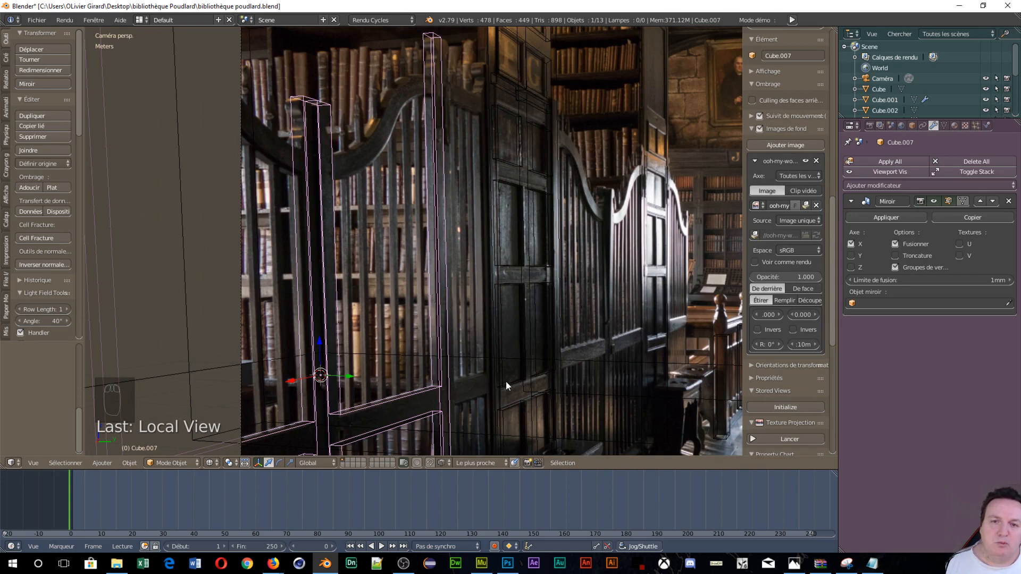
shift+middle_drag(541, 393, 634, 380)
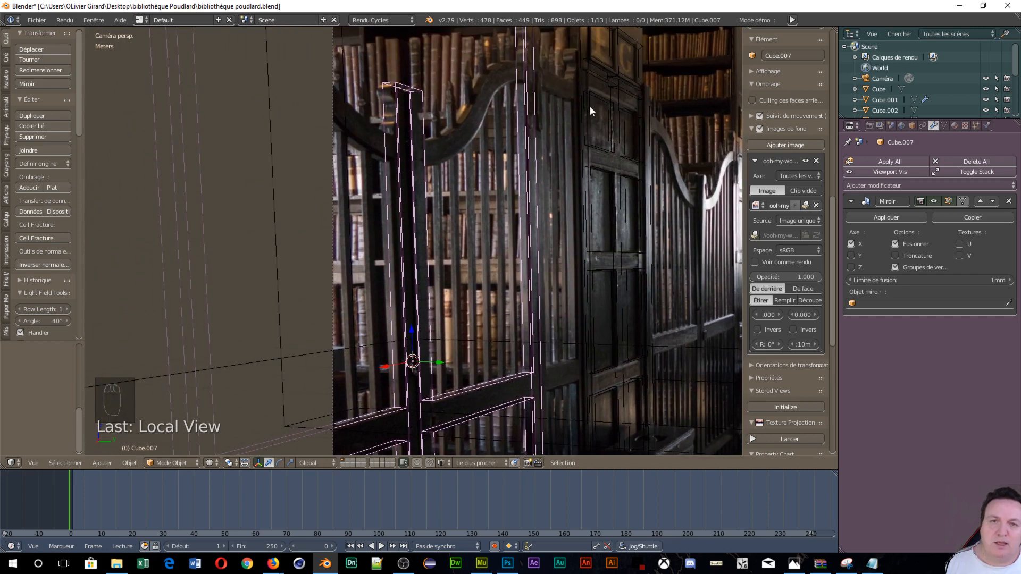
scroll(553, 215, down, 2)
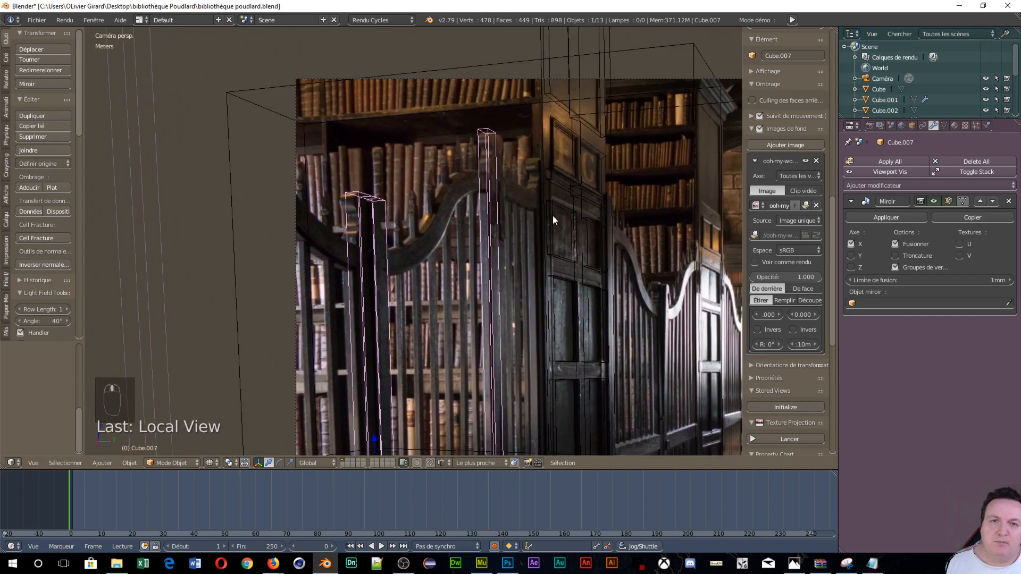
Add the panelled bookcase end, Cube.001, to the selection together with the gate
shift+right_click(614, 205)
scroll(622, 176, down, 4)
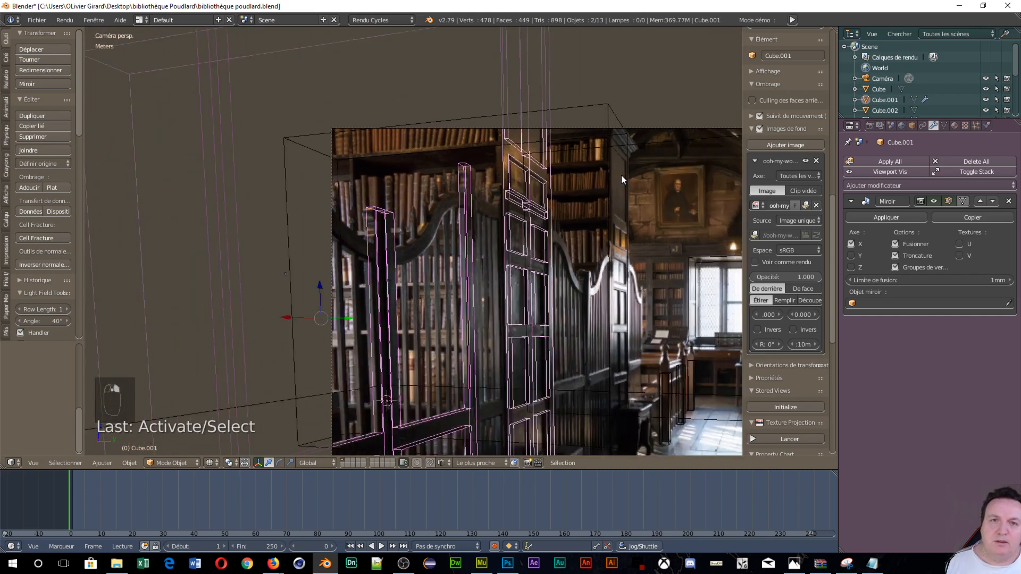
scroll(622, 176, up, 4)
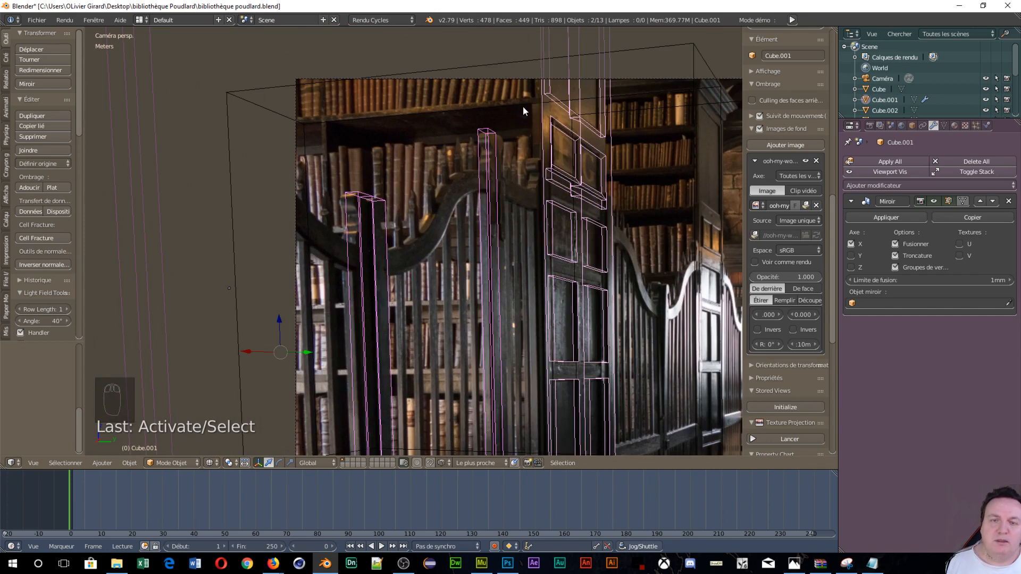
scroll(422, 273, down, 1)
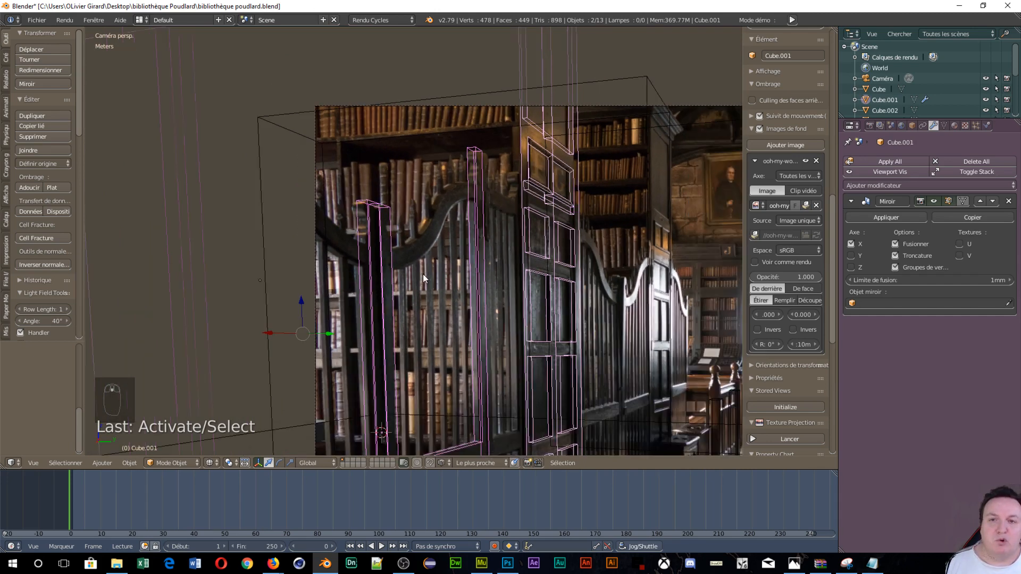
Check the wireframes of the gate posts and the panelled bookcase end against the reference photo, both close up and in full frame
scroll(551, 186, down, 3)
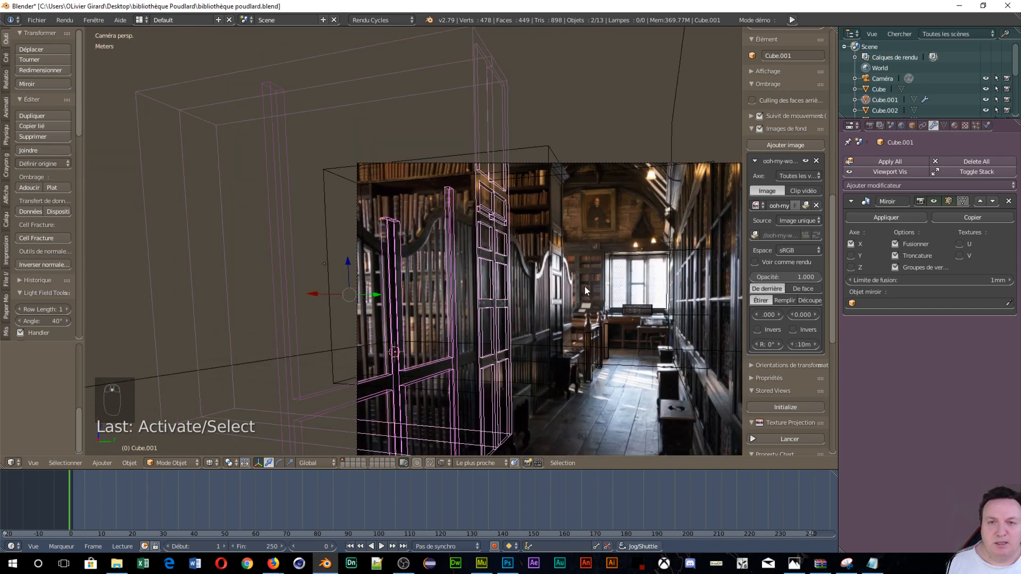
scroll(576, 280, up, 2)
scroll(576, 281, down, 3)
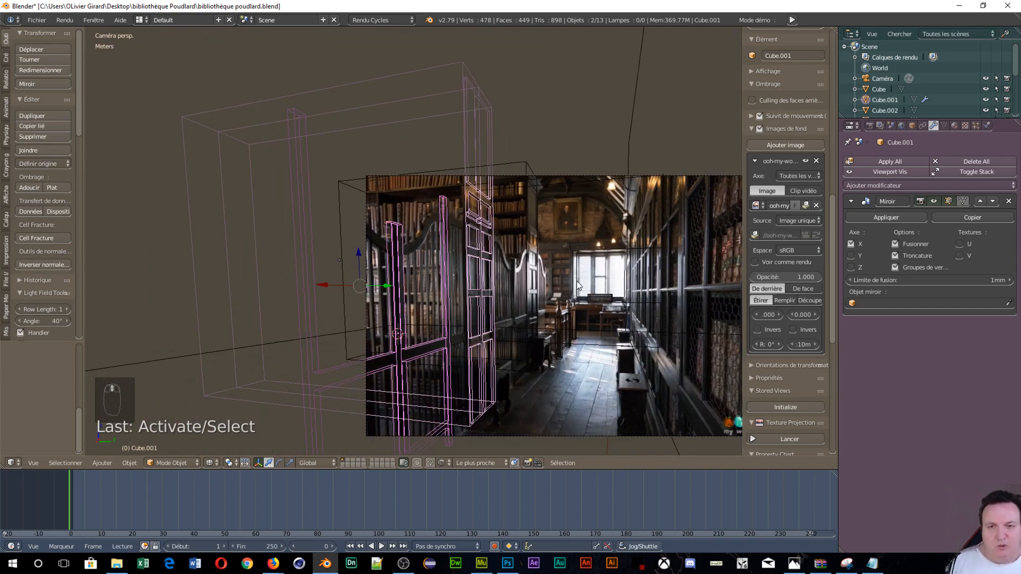
scroll(579, 277, up, 5)
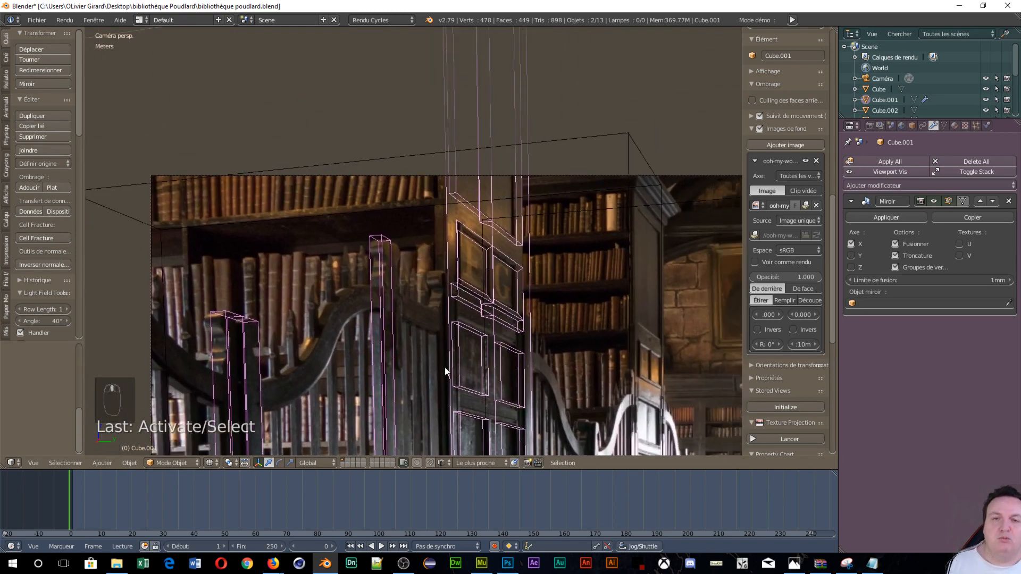
shift+middle_drag(445, 368, 432, 382)
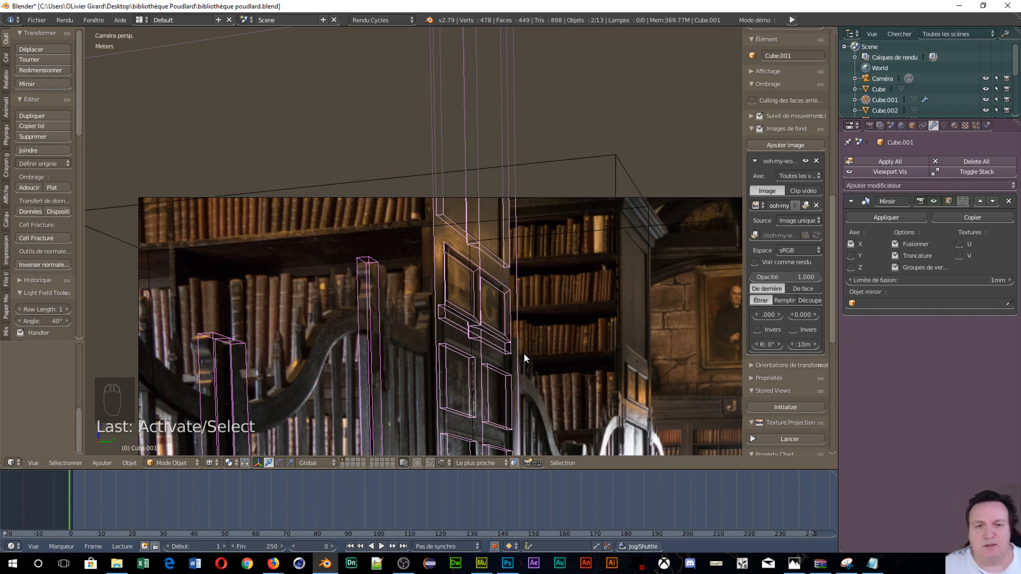
scroll(642, 292, down, 6)
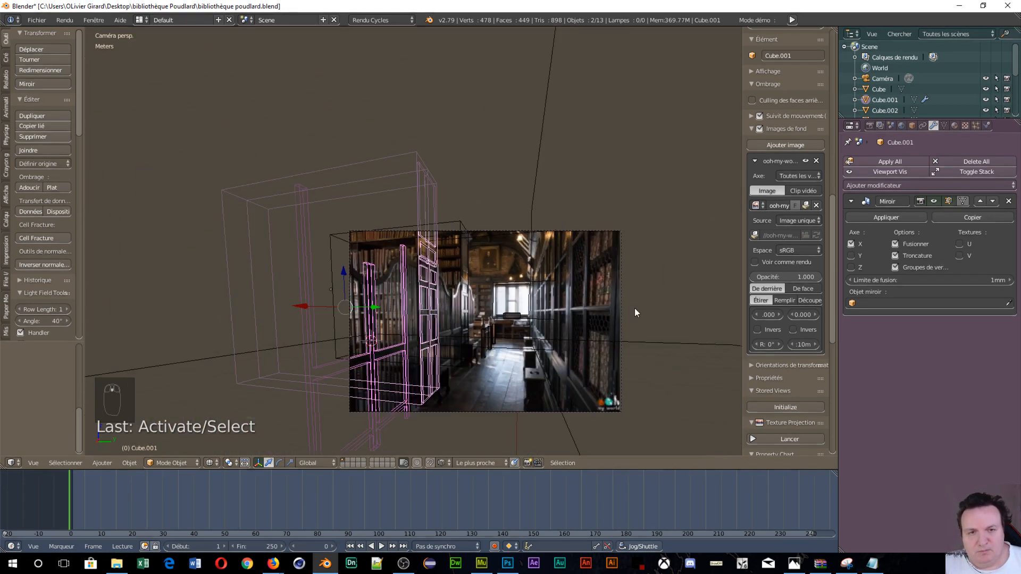
scroll(634, 308, up, 4)
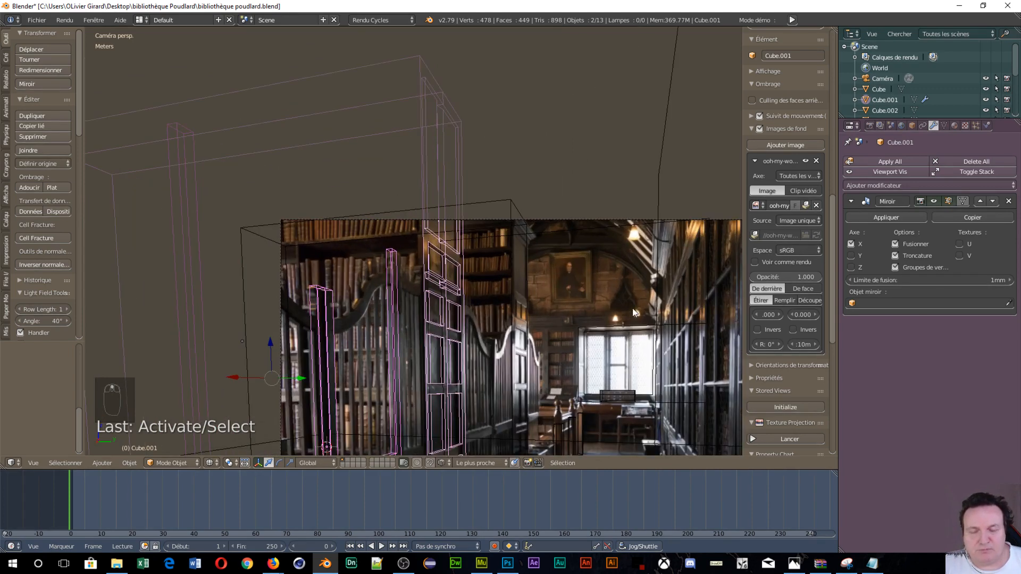